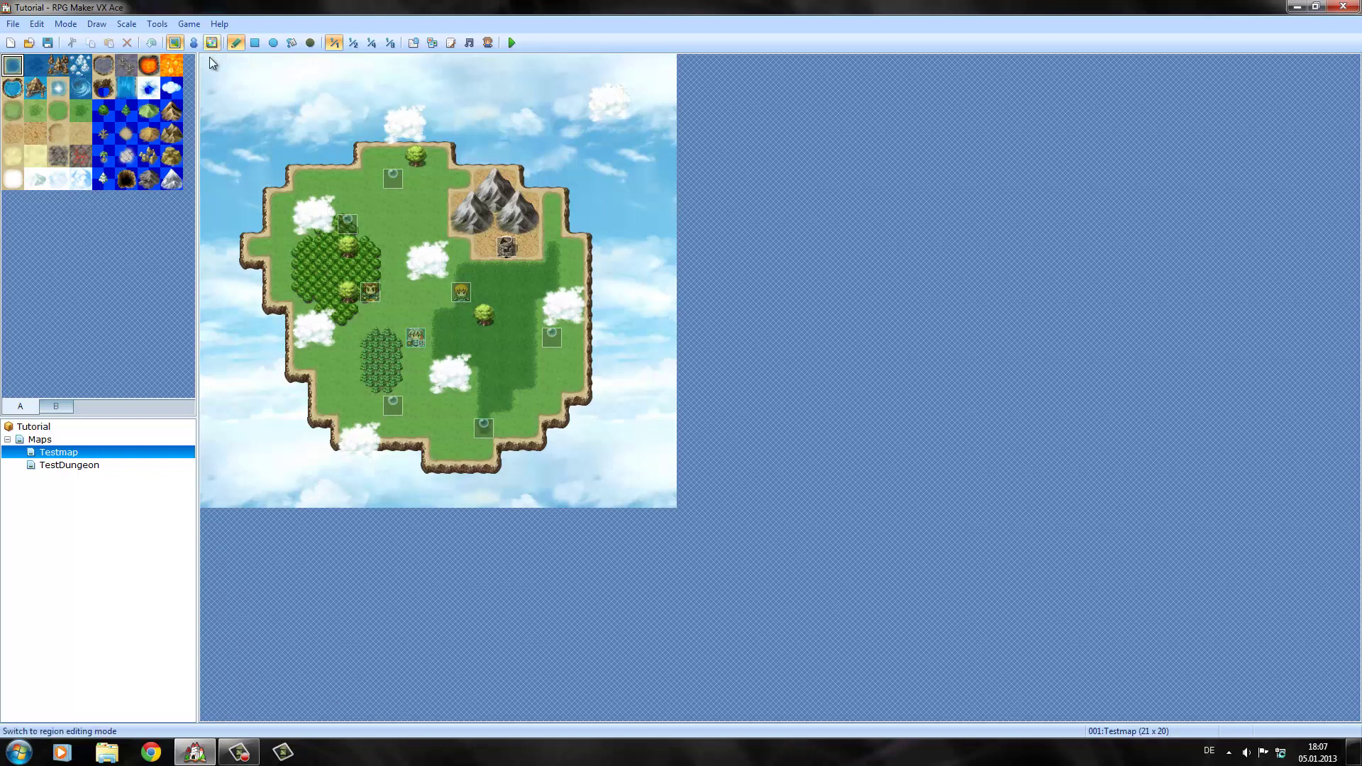
Switch the Testmap to event editing mode and open the project database at the actor list.
{"action": "left_click", "coordinate": [193, 42]}
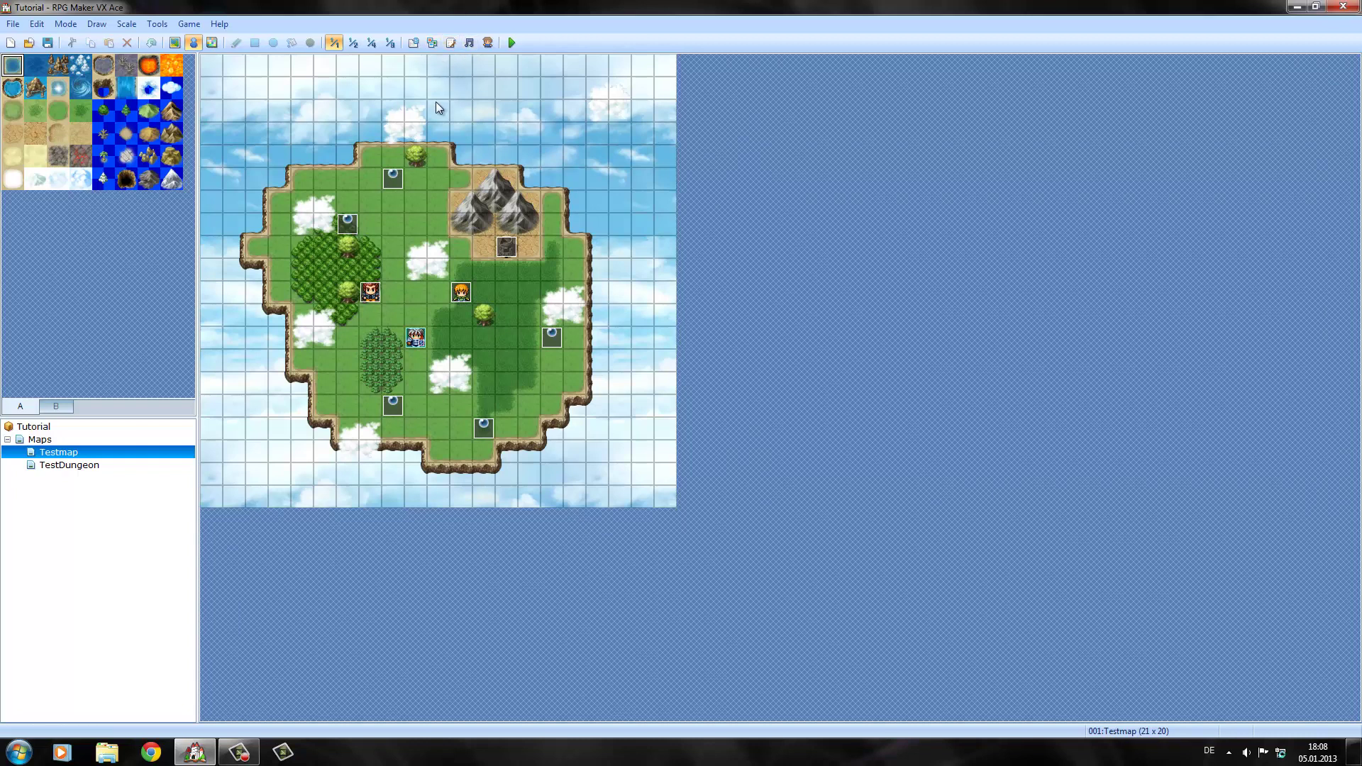
{"action": "left_click", "coordinate": [407, 46]}
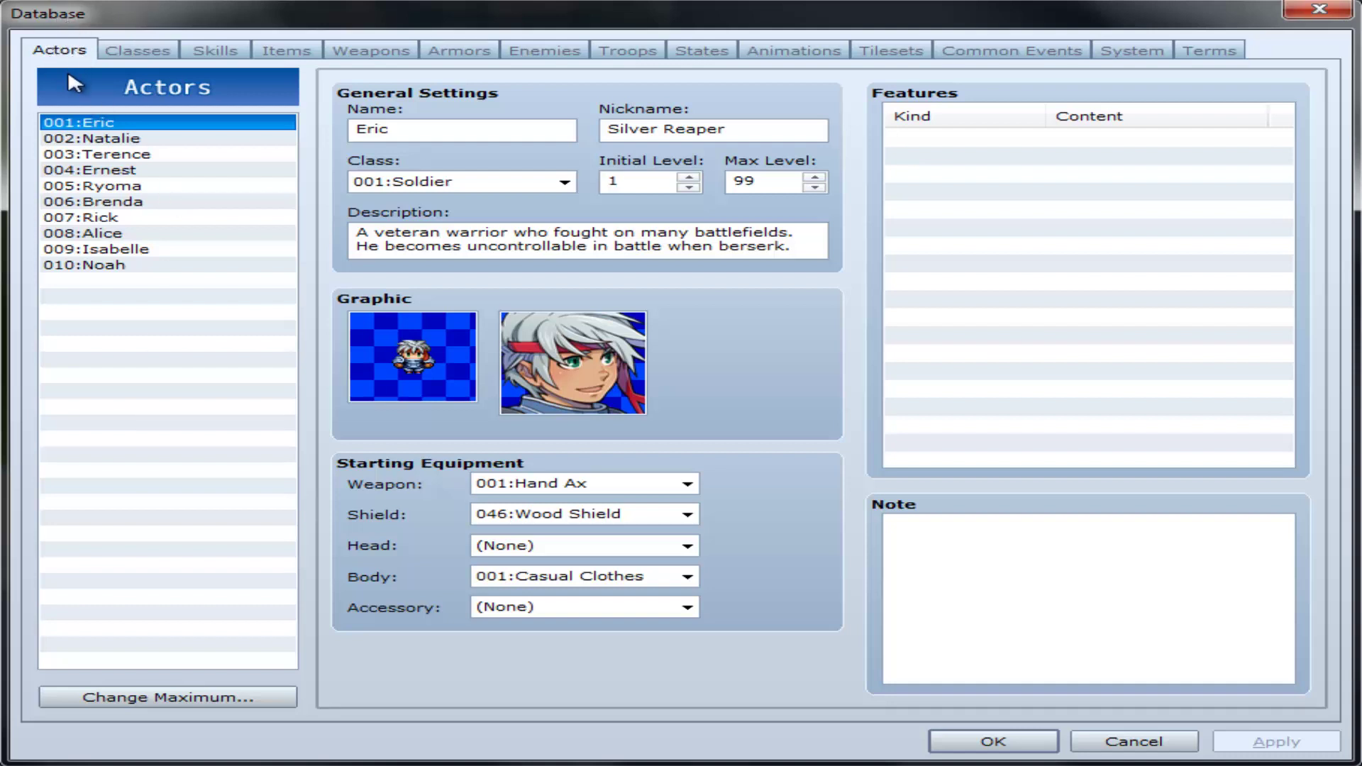
{"action": "mouse_move", "coordinate": [69, 80]}
Look through the settings of several predefined actors in the database, ending on actor 001.
{"action": "left_click", "coordinate": [128, 139]}
{"action": "left_click", "coordinate": [115, 170]}
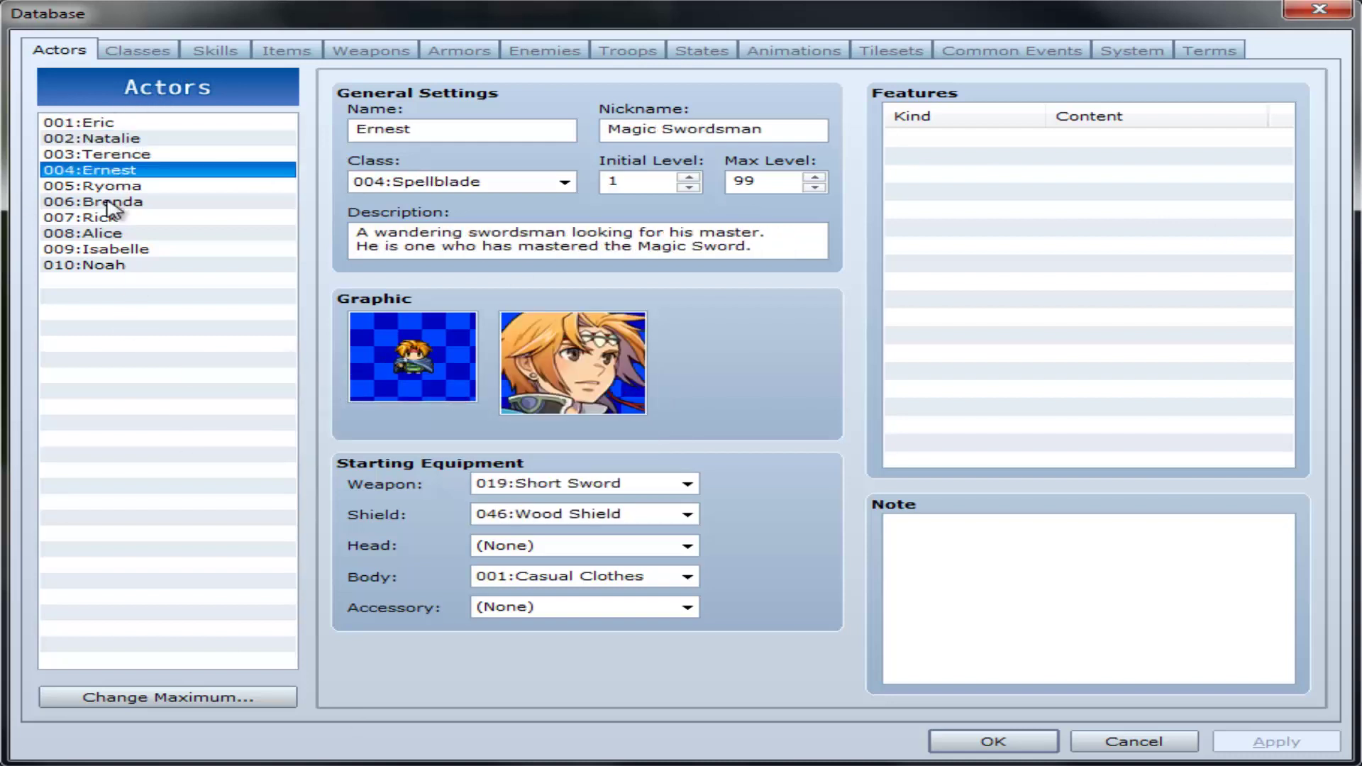
{"action": "left_click", "coordinate": [107, 202]}
{"action": "left_click", "coordinate": [99, 264]}
{"action": "left_click", "coordinate": [99, 218]}
{"action": "left_click", "coordinate": [67, 154]}
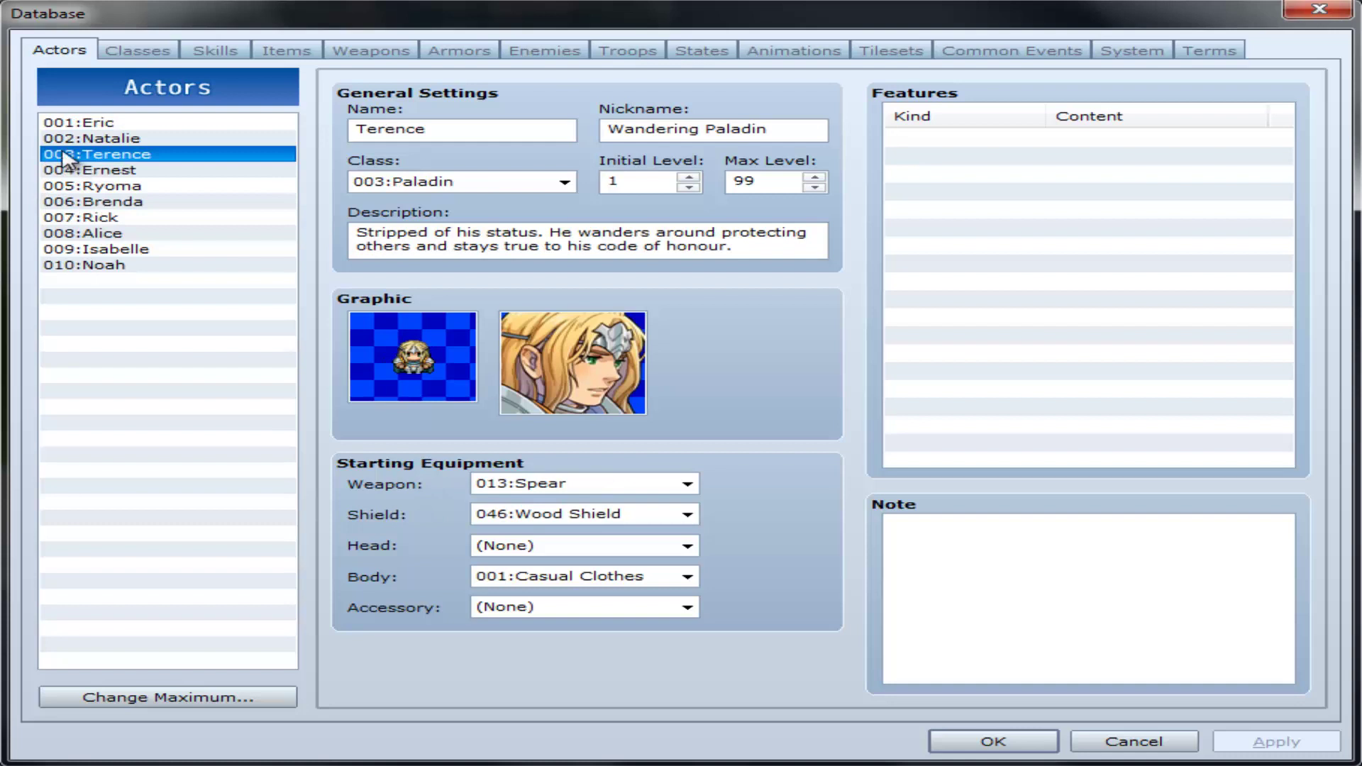
{"action": "left_click", "coordinate": [63, 139]}
{"action": "left_click", "coordinate": [64, 124]}
{"action": "left_click", "coordinate": [67, 155]}
{"action": "left_click", "coordinate": [74, 138]}
{"action": "left_click", "coordinate": [76, 124]}
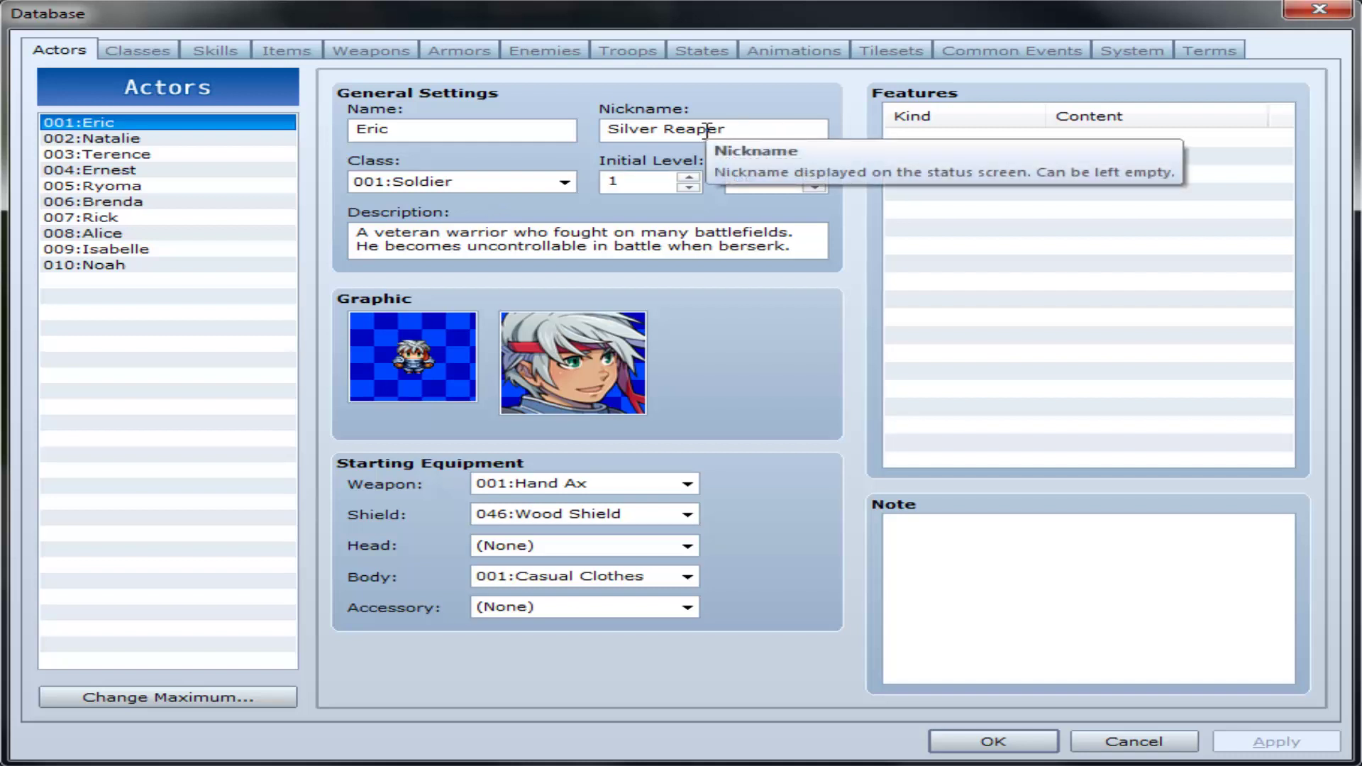
Examine the classes available for actor 001, keeping the Soldier class.
{"action": "left_click", "coordinate": [565, 185]}
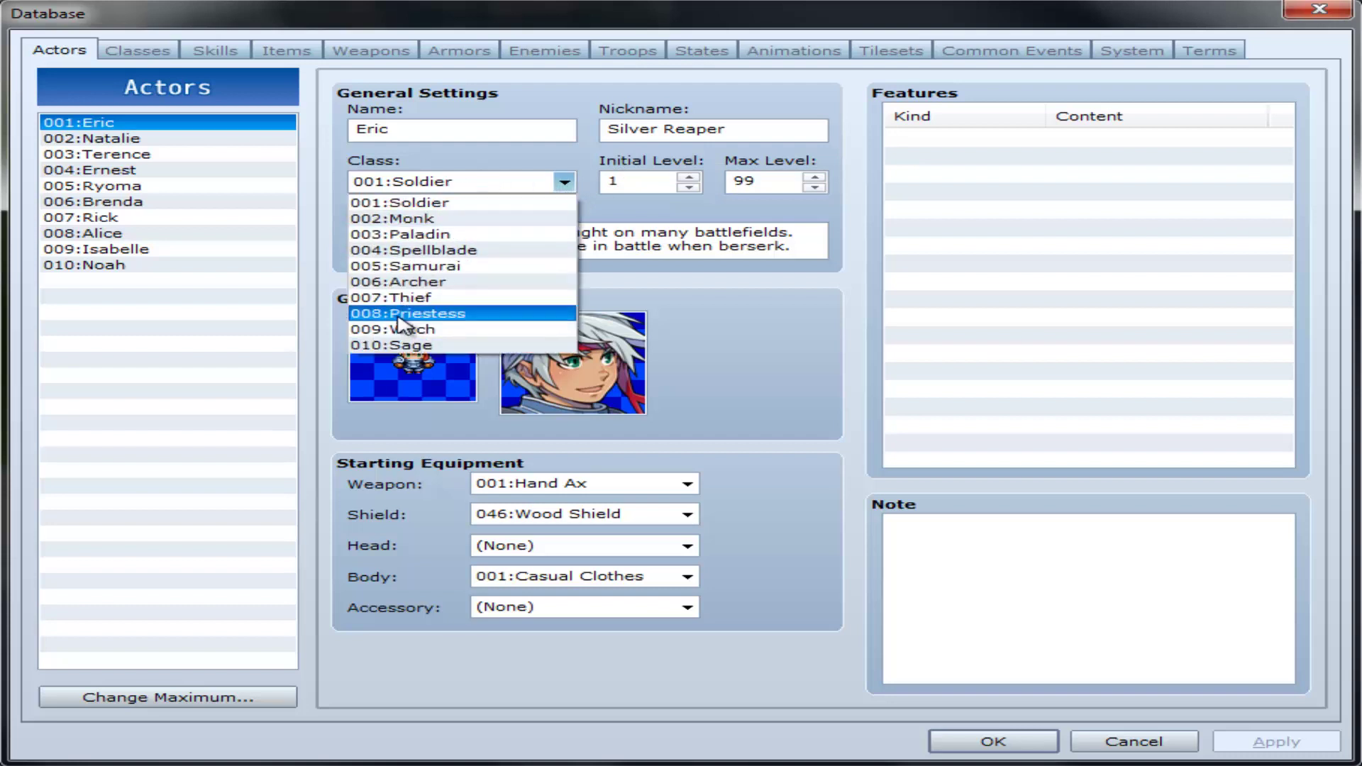
{"action": "left_click", "coordinate": [442, 208]}
{"action": "mouse_move", "coordinate": [446, 215]}
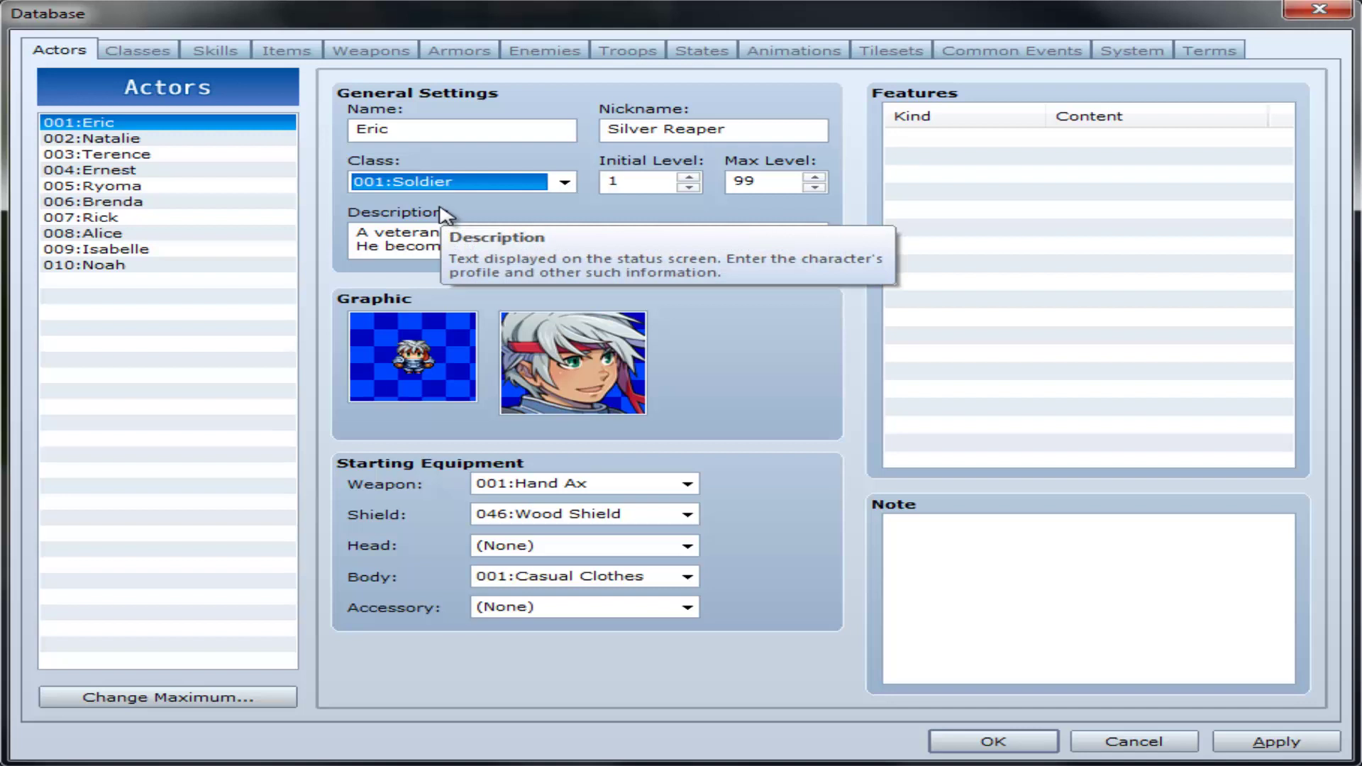
{"action": "mouse_move", "coordinate": [408, 183]}
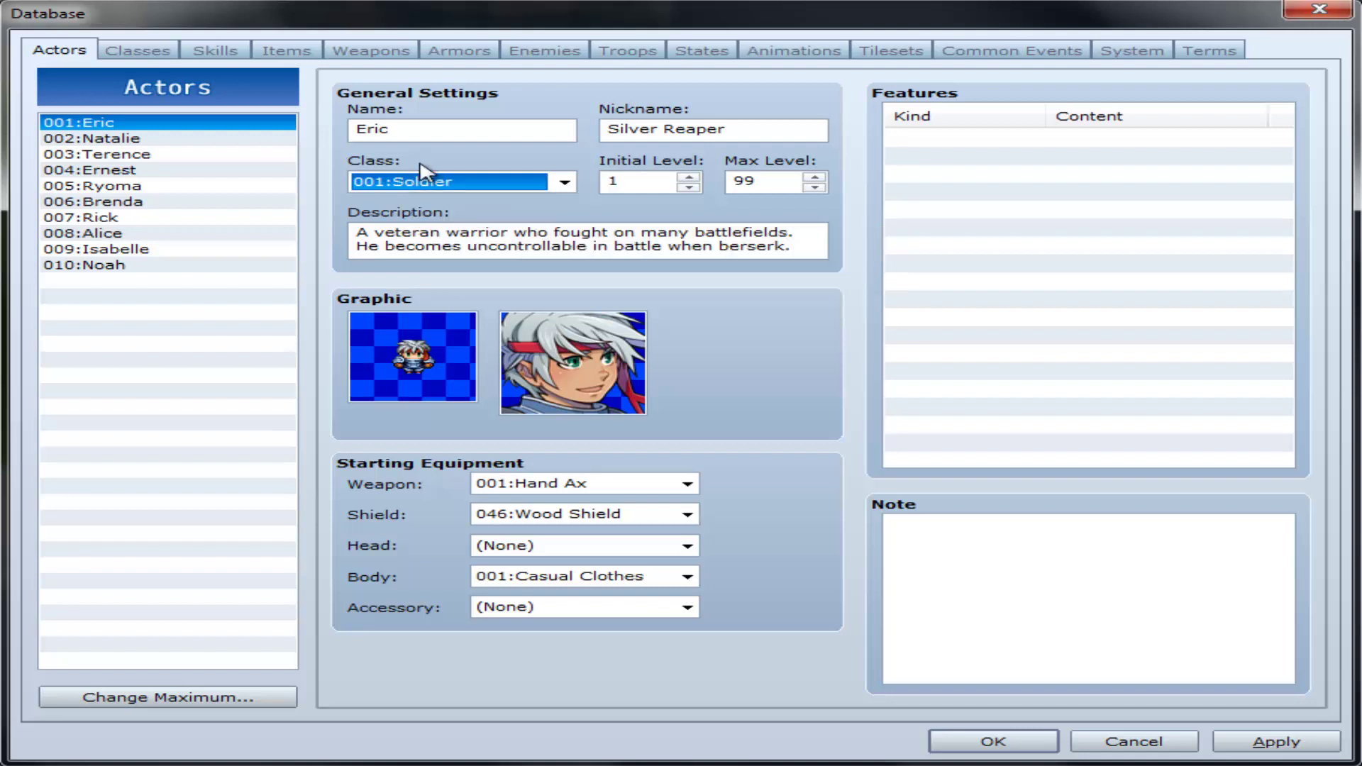
{"action": "left_click", "coordinate": [441, 188]}
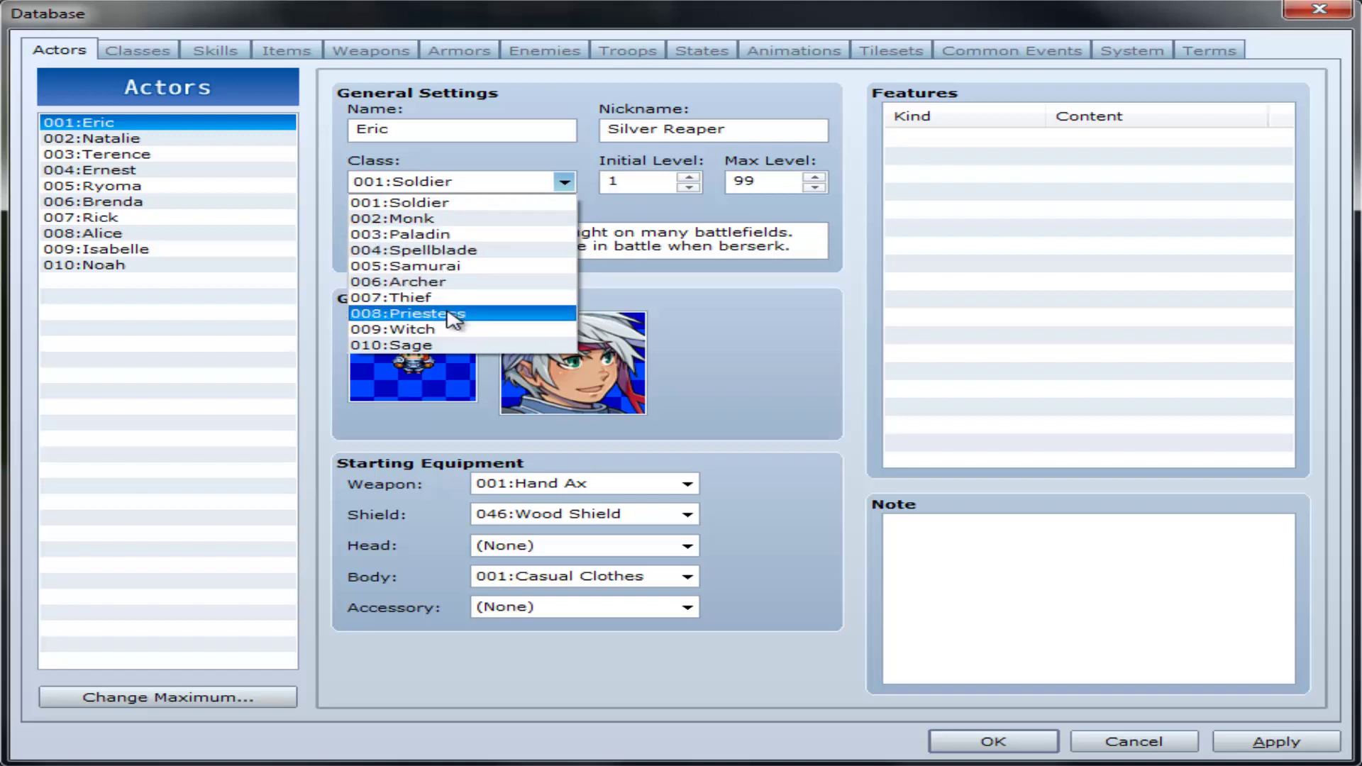
{"action": "left_click", "coordinate": [552, 187]}
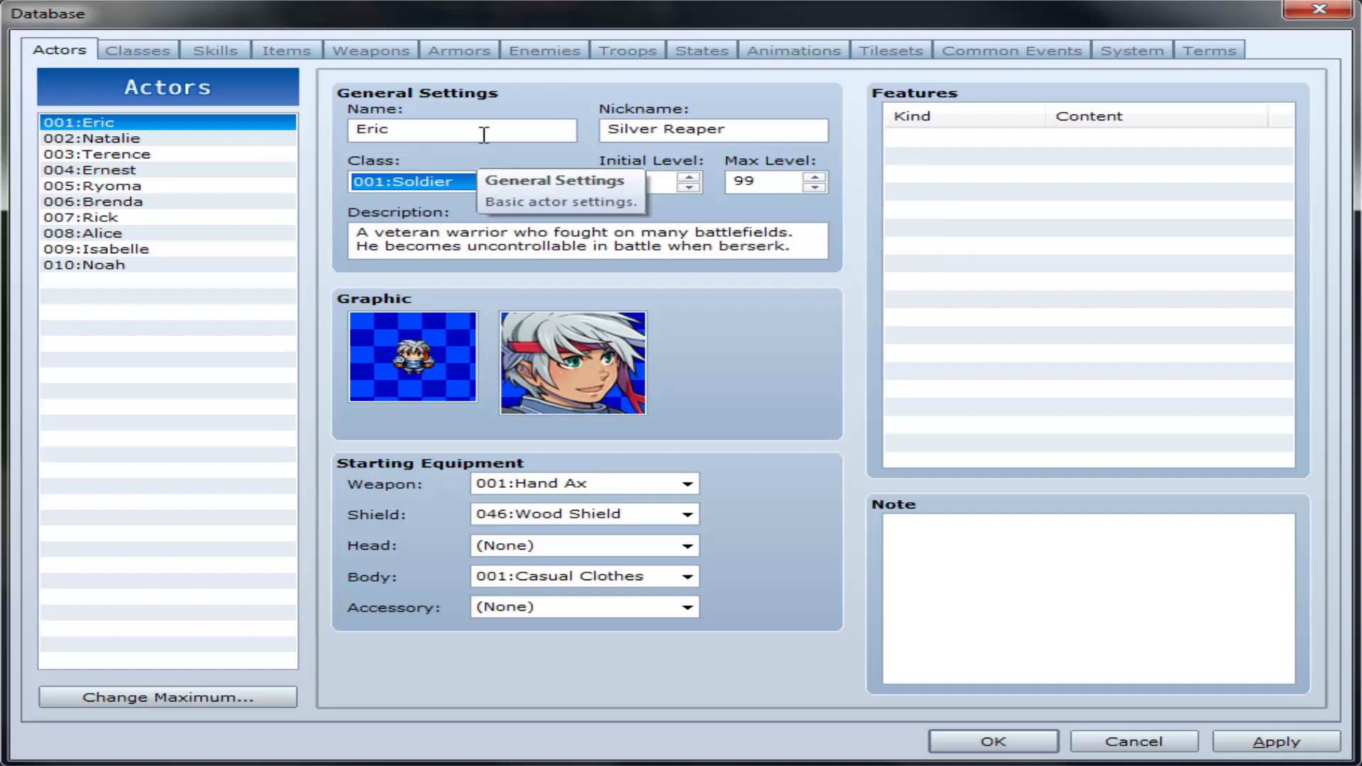
Check the initial level of actor 001 and set its max level to 50.
{"action": "left_click", "coordinate": [653, 180]}
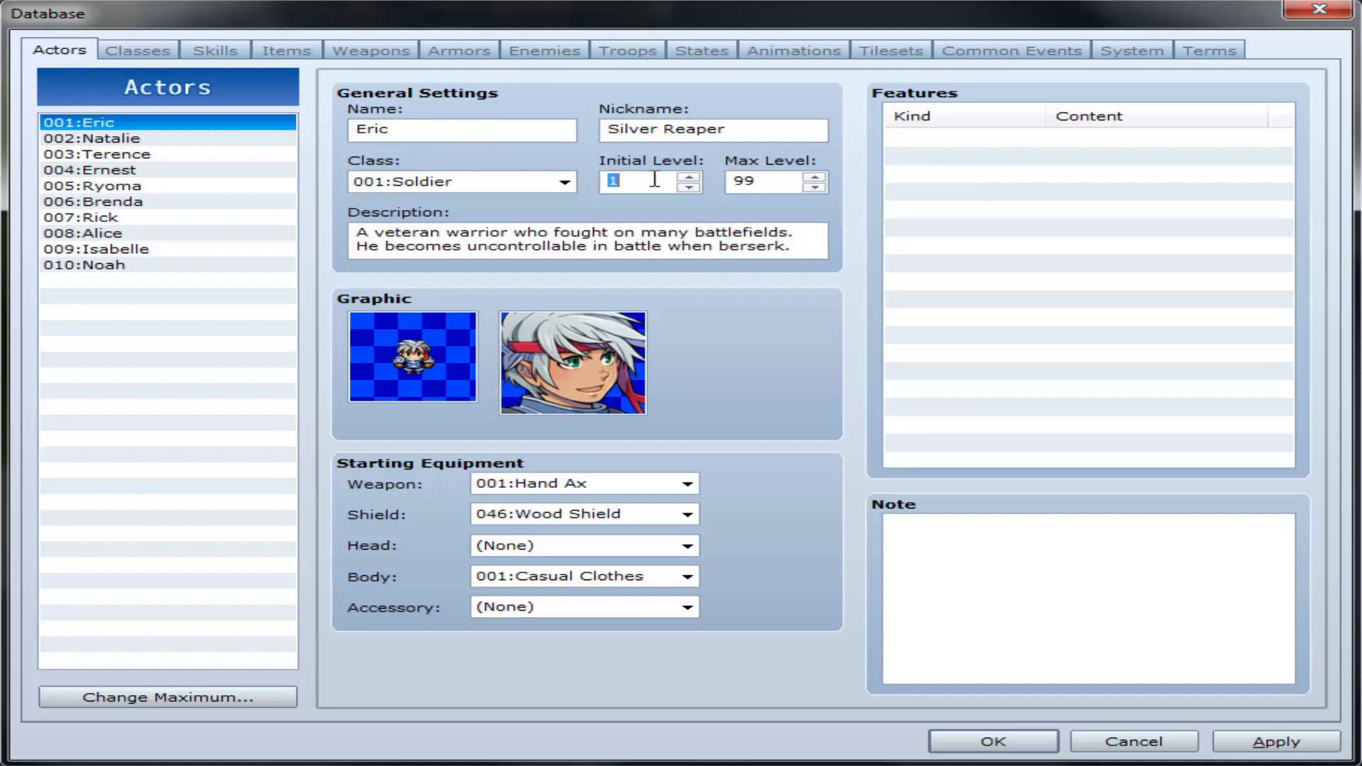
{"action": "left_click", "coordinate": [654, 180]}
{"action": "left_click", "coordinate": [766, 179]}
{"action": "left_click", "coordinate": [779, 181]}
{"action": "left_click", "coordinate": [811, 178]}
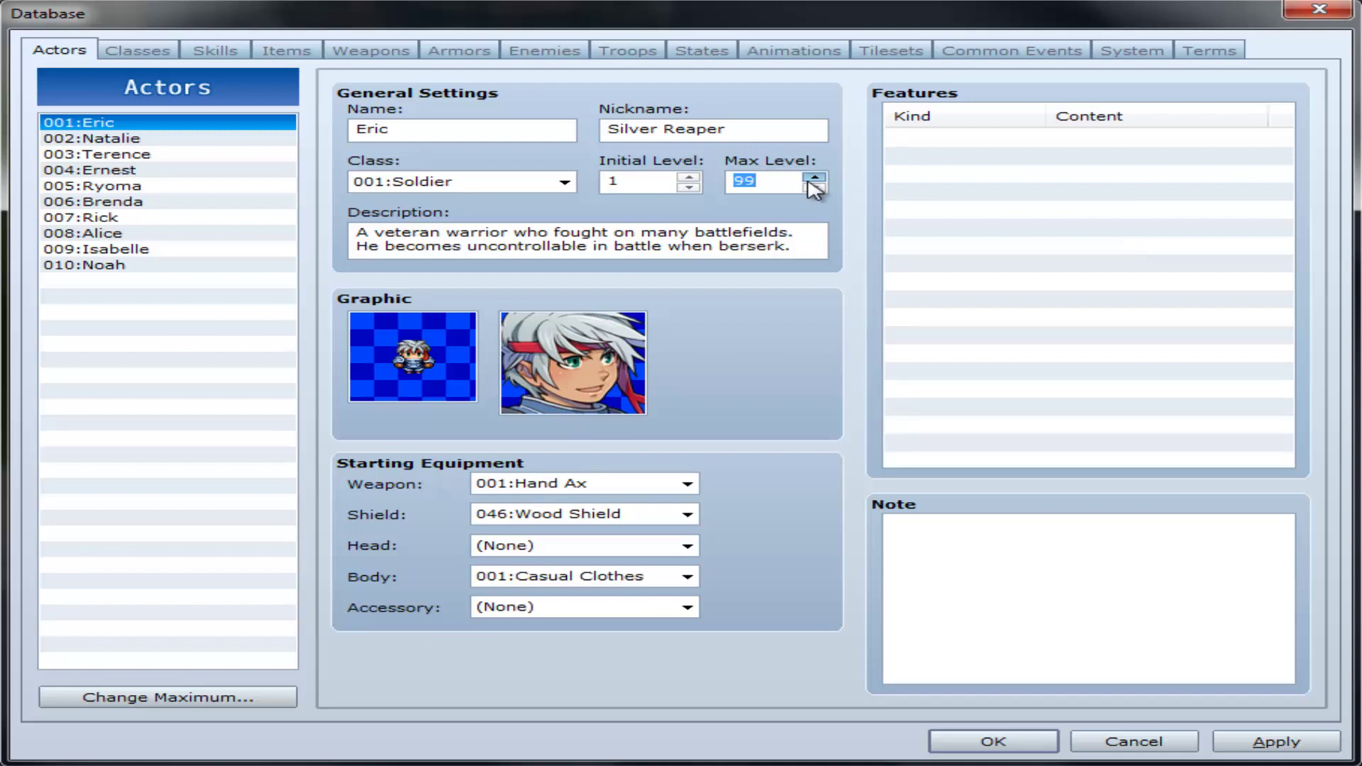
{"action": "left_click", "coordinate": [787, 182]}
{"action": "key", "text": "BackSpace"}
{"action": "key", "text": "BackSpace"}
{"action": "type", "text": "50"}
Try to raise the max level of actor 001 to 99999.
{"action": "left_click_drag", "start_coordinate": [773, 179], "coordinate": [665, 159]}
{"action": "mouse_move", "coordinate": [662, 163]}
{"action": "type", "text": "999"}
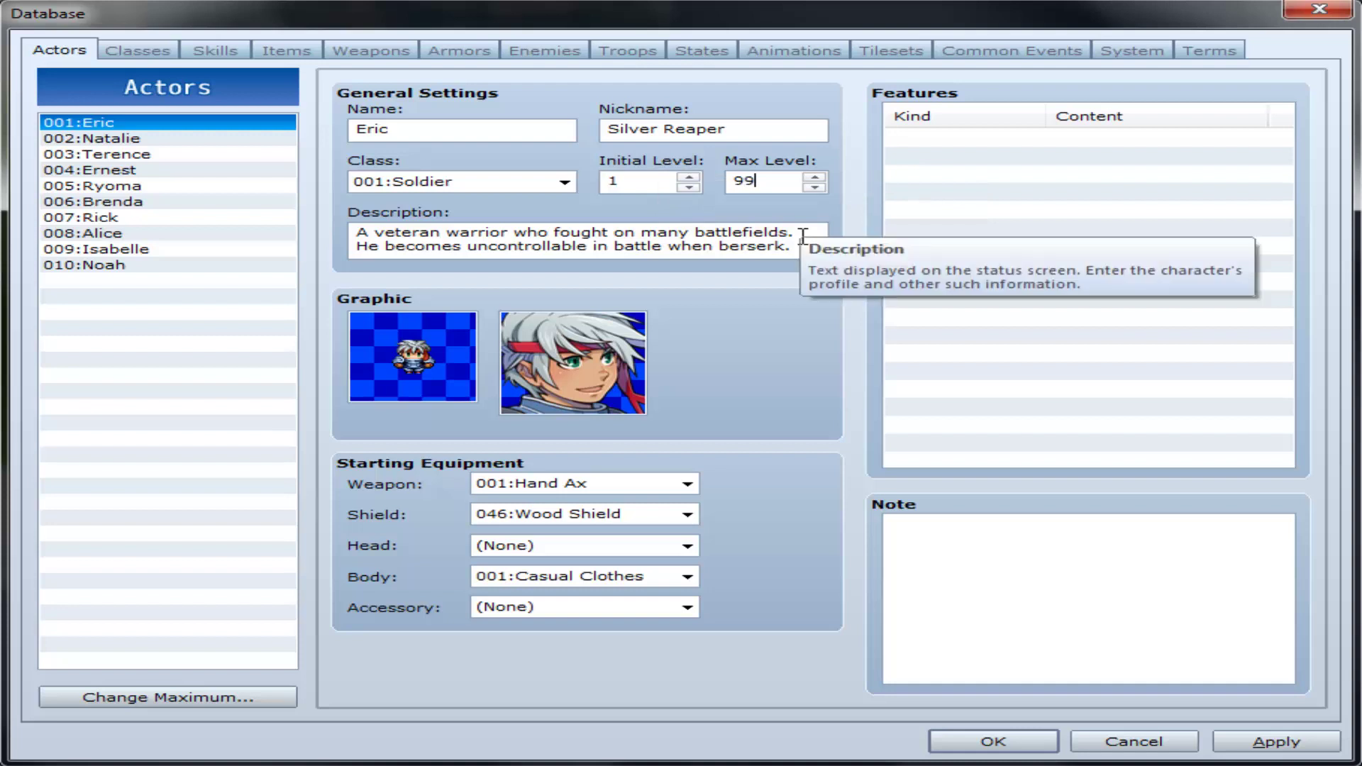
{"action": "type", "text": "99"}
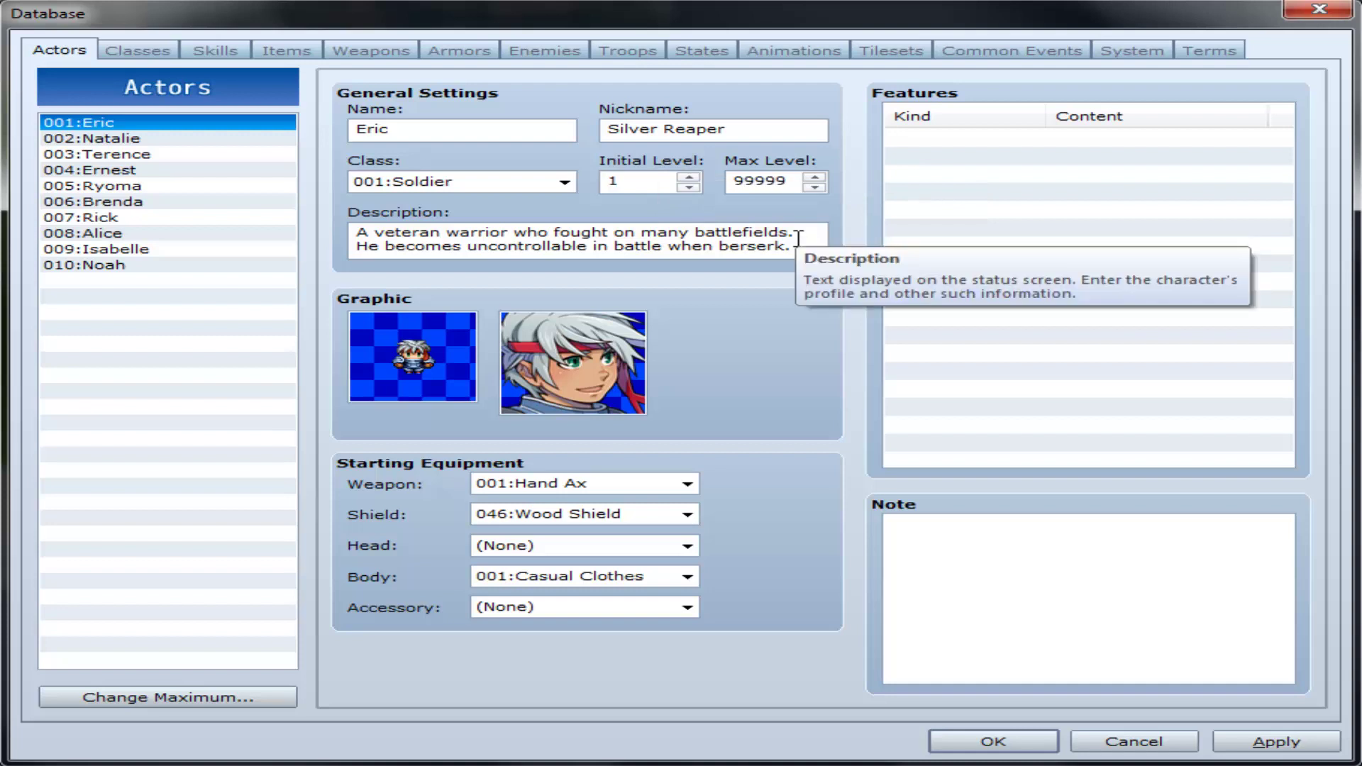
{"action": "left_click", "coordinate": [642, 181]}
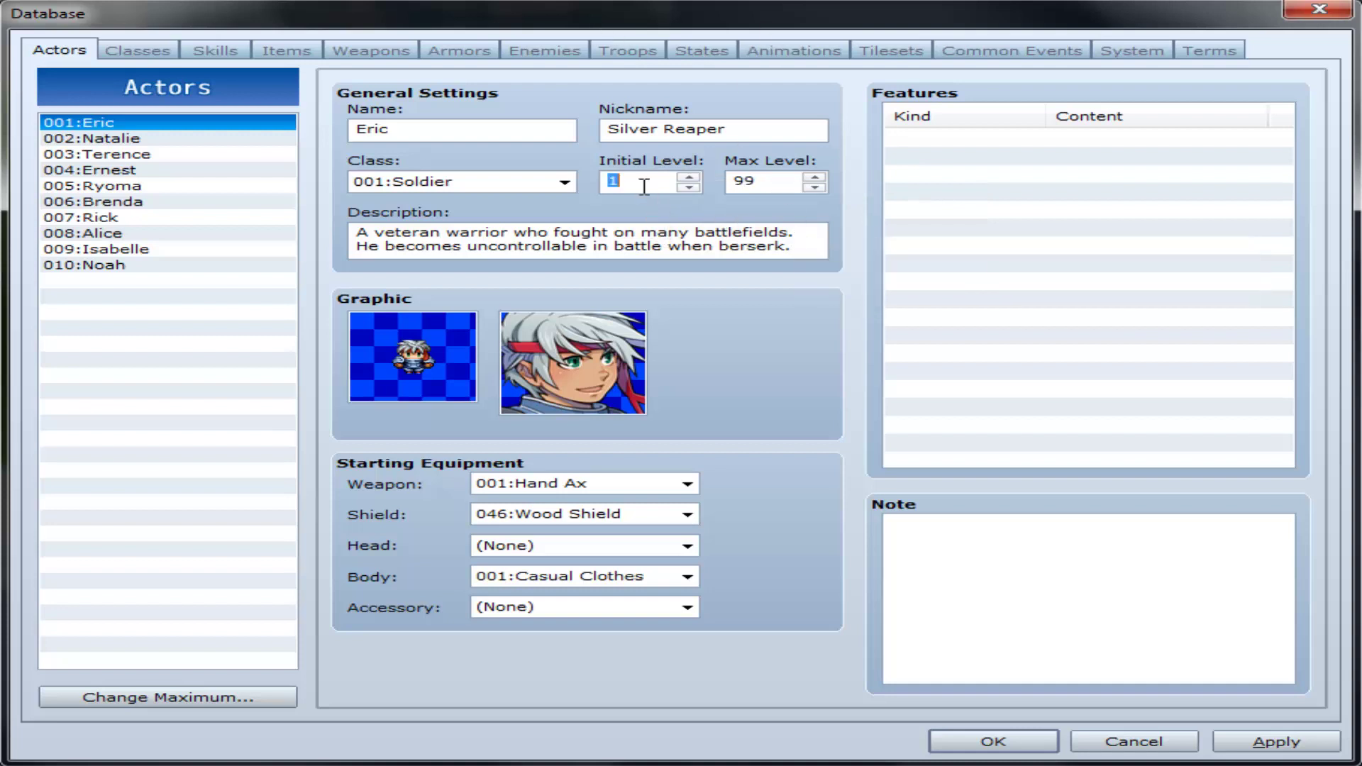
{"action": "left_click", "coordinate": [791, 181]}
{"action": "left_click", "coordinate": [789, 181]}
Examine the description text of actor 001.
{"action": "mouse_move", "coordinate": [751, 231]}
{"action": "mouse_move", "coordinate": [627, 298]}
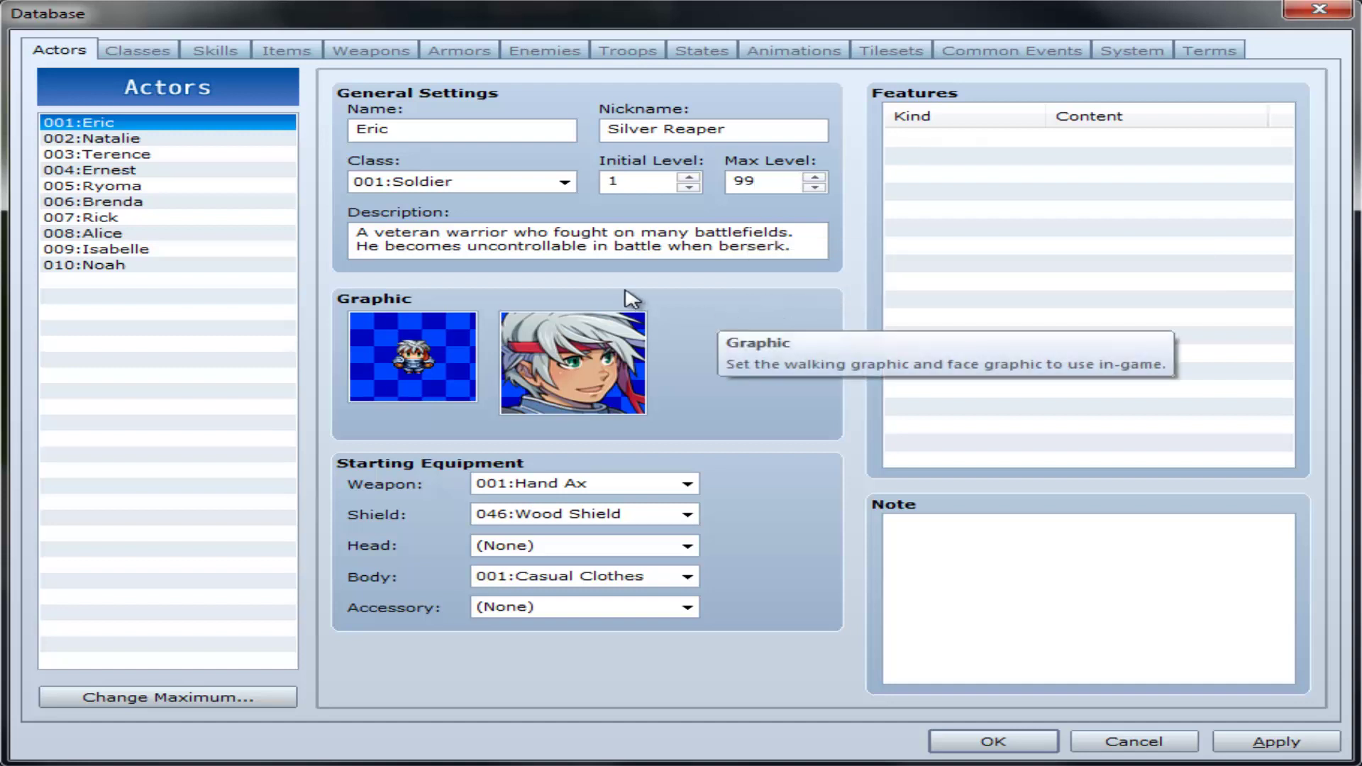
{"action": "left_click", "coordinate": [458, 245]}
{"action": "left_click", "coordinate": [809, 241]}
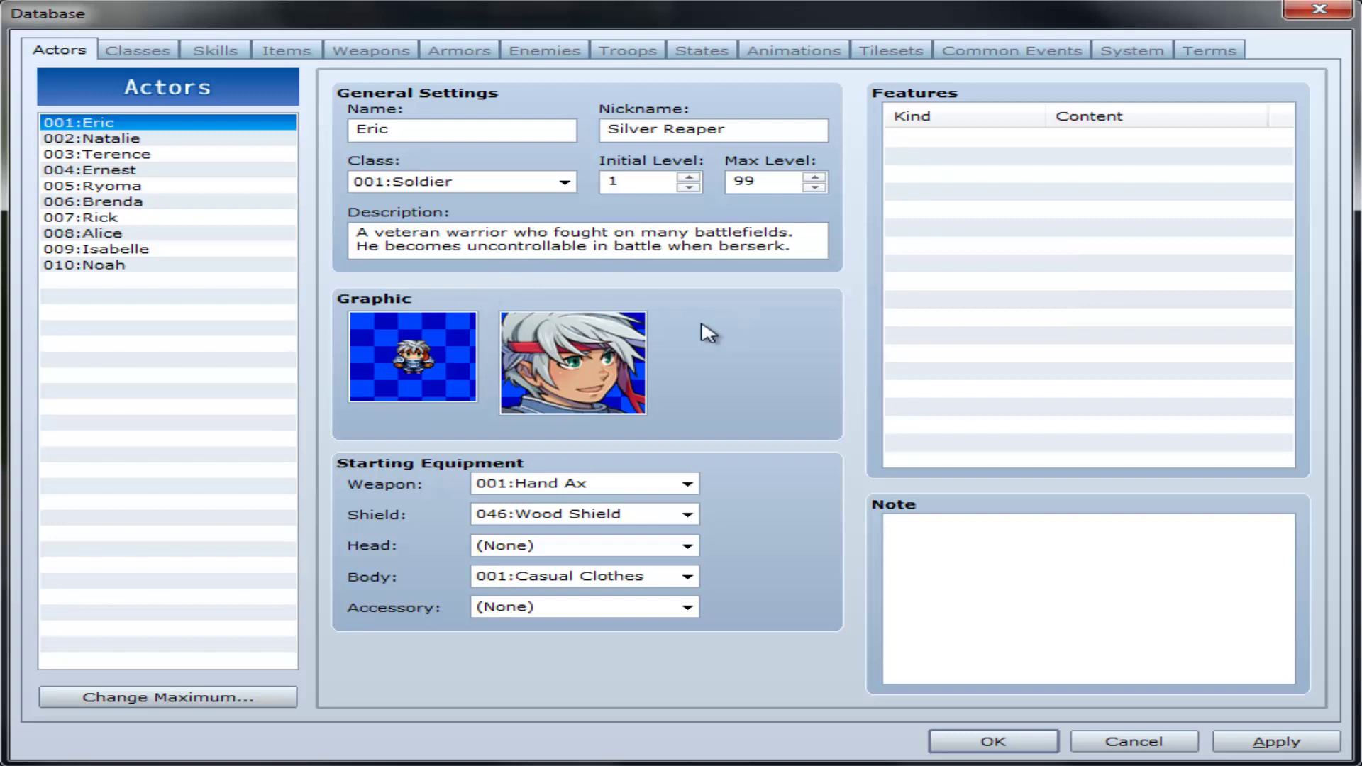
Browse the available walking graphic sets for actor 001, including Animal and Damage1, keeping the current graphic.
{"action": "double_click", "coordinate": [440, 326]}
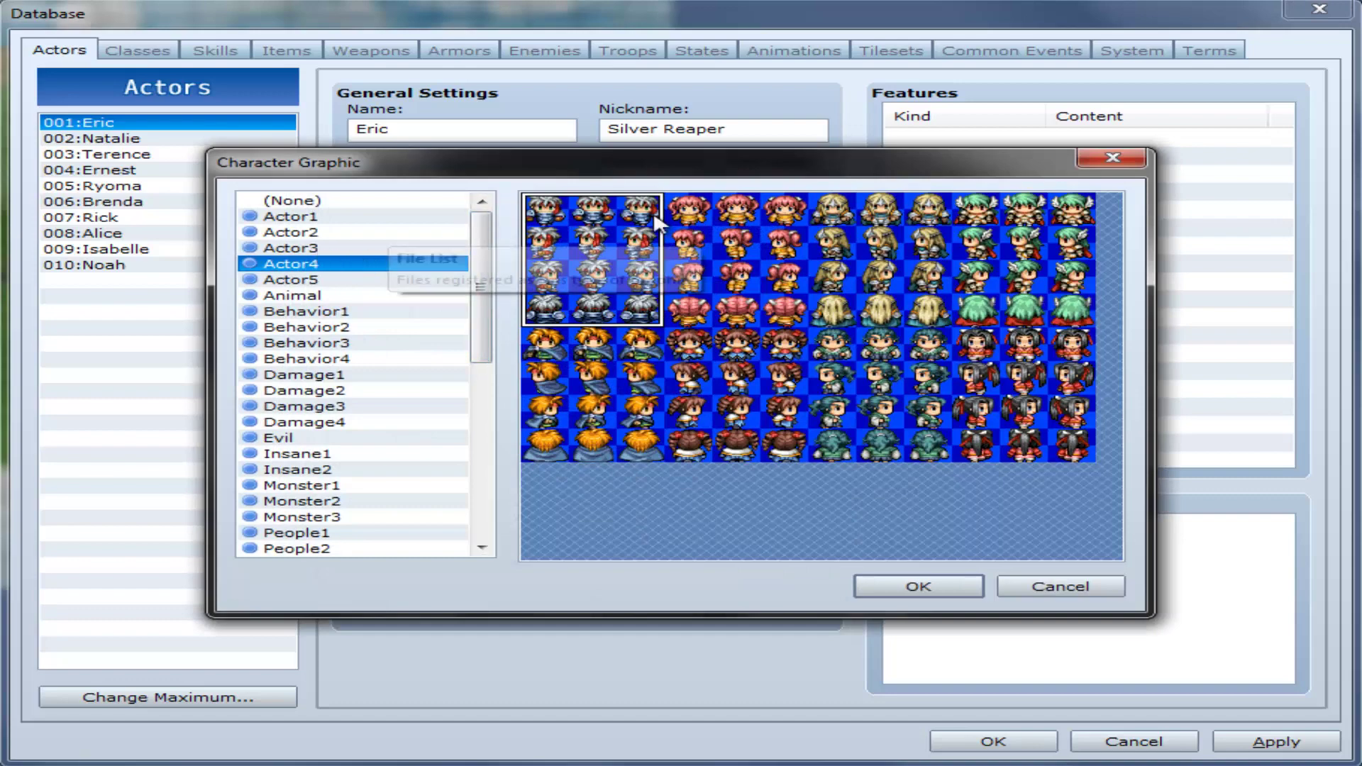
{"action": "left_click", "coordinate": [301, 295]}
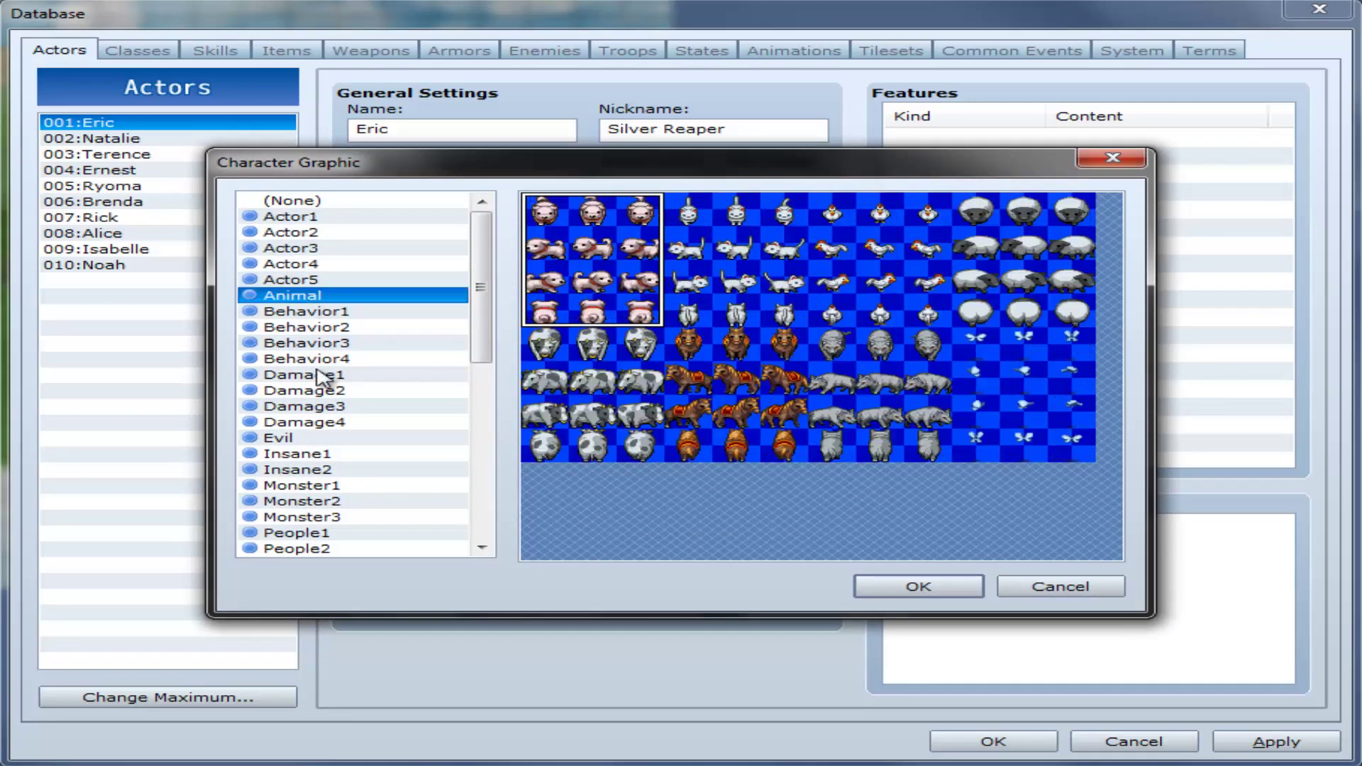
{"action": "left_click", "coordinate": [312, 375]}
{"action": "left_click", "coordinate": [343, 453]}
{"action": "left_click", "coordinate": [347, 390]}
{"action": "left_click", "coordinate": [327, 374]}
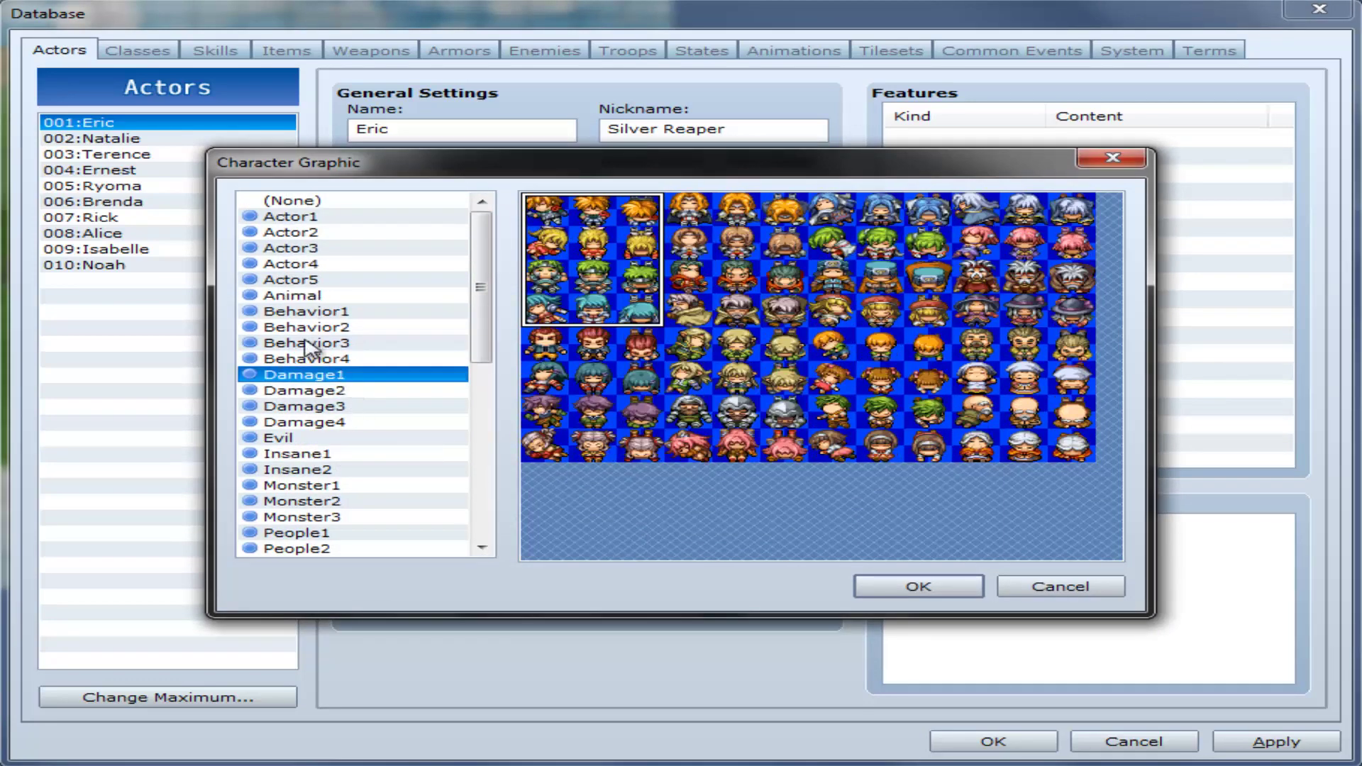
{"action": "left_click", "coordinate": [290, 312]}
{"action": "left_click", "coordinate": [280, 296]}
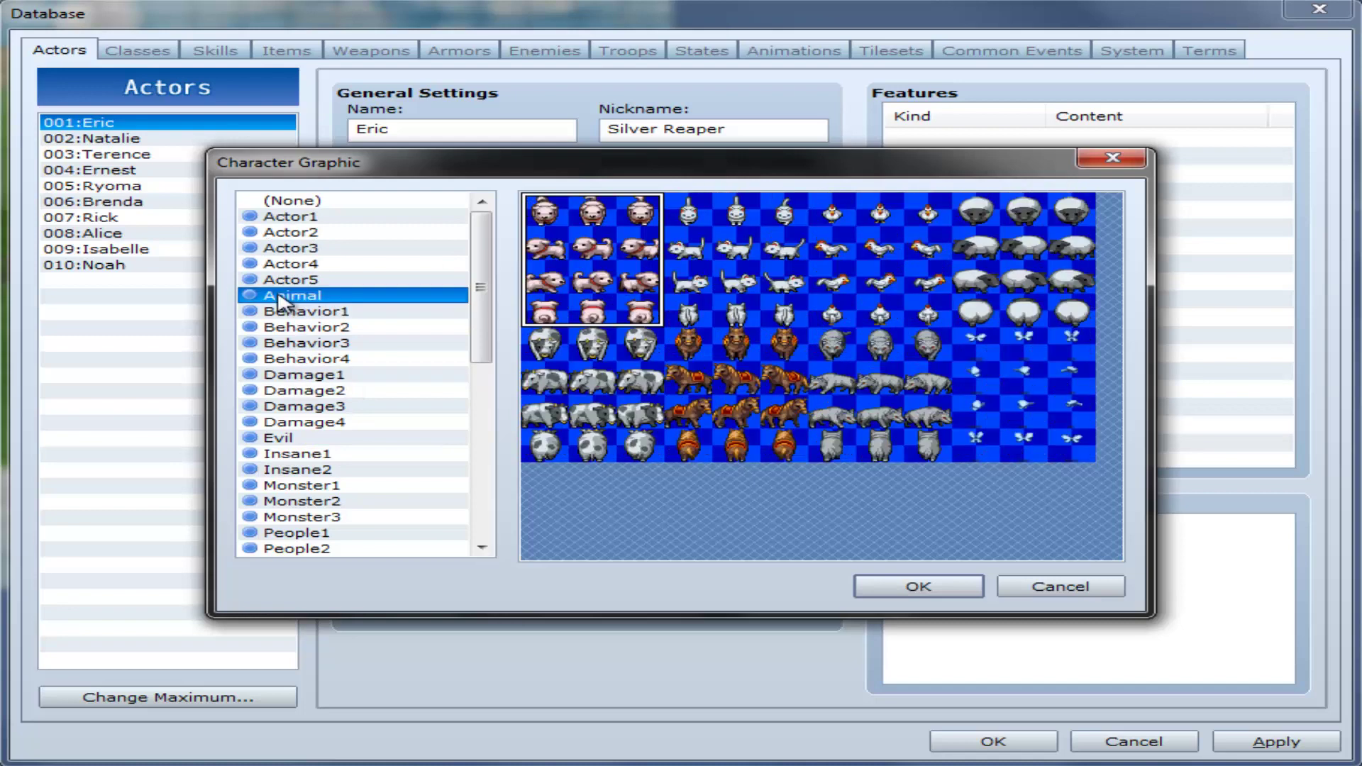
{"action": "left_click", "coordinate": [1018, 586]}
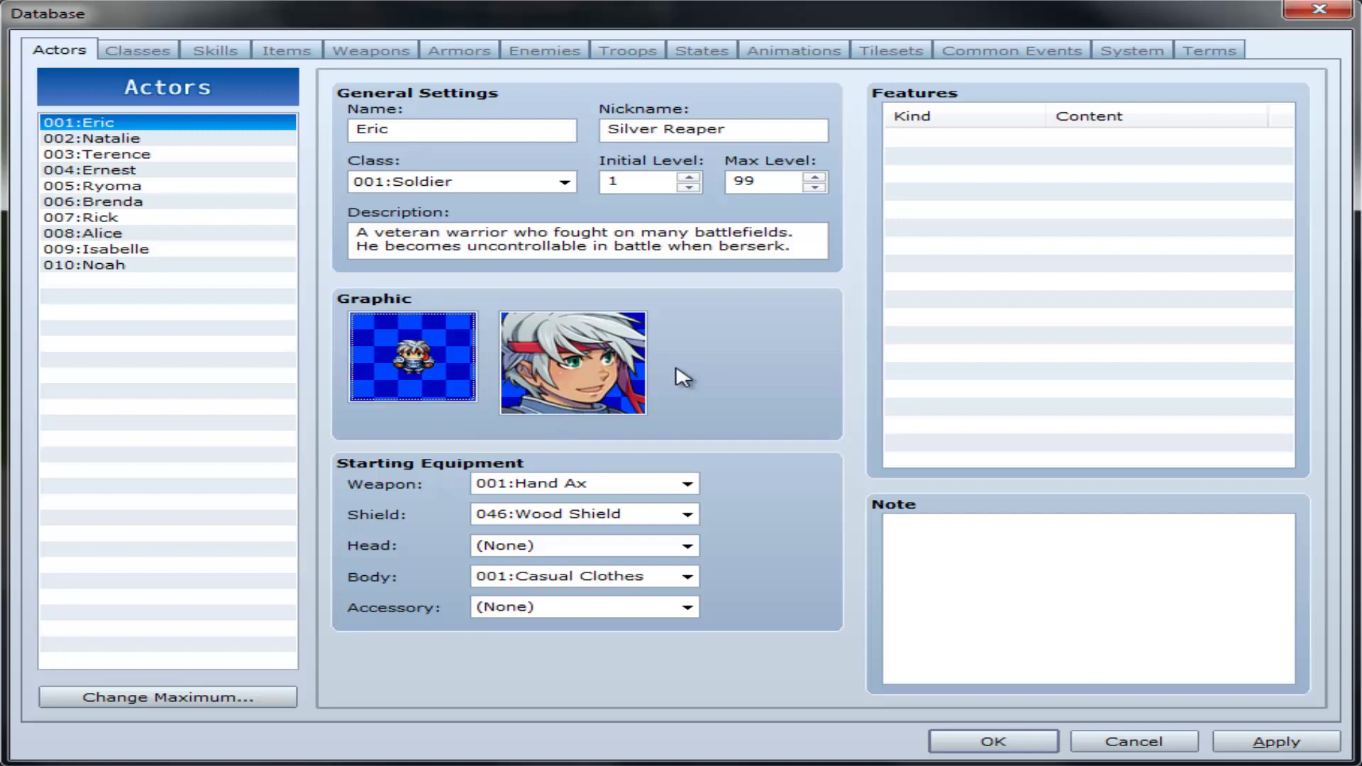
View the face graphics available for actor 001 and leave the current face in place.
{"action": "double_click", "coordinate": [589, 358]}
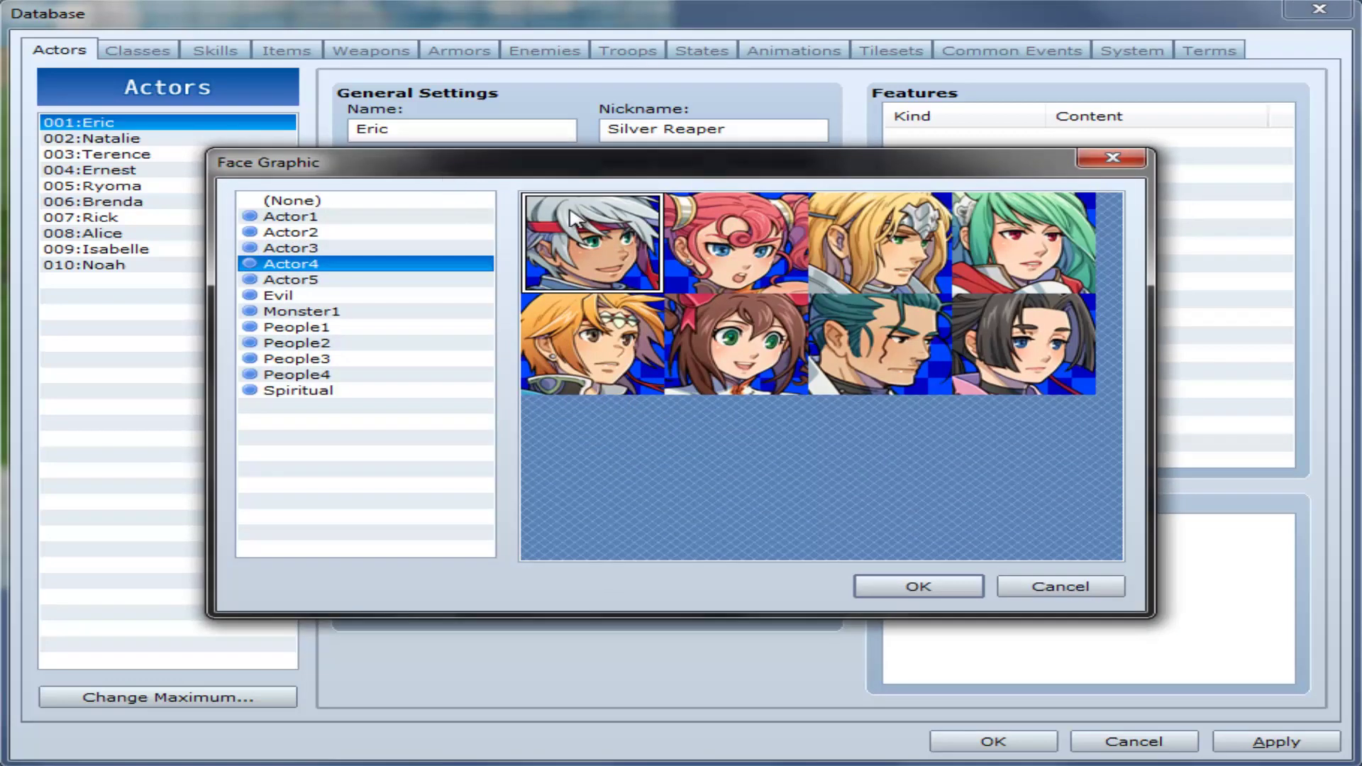
{"action": "left_click_drag", "start_coordinate": [305, 167], "coordinate": [482, 129]}
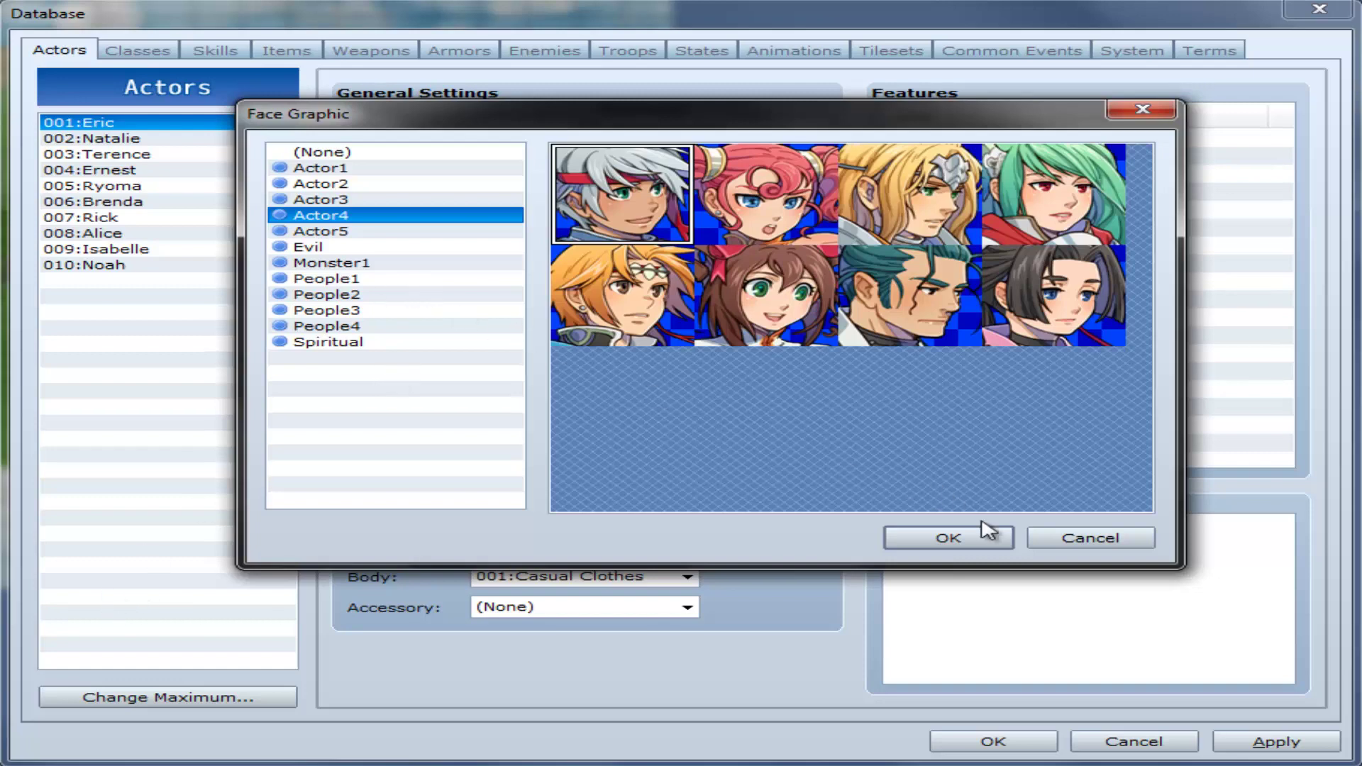
{"action": "left_click", "coordinate": [1053, 539]}
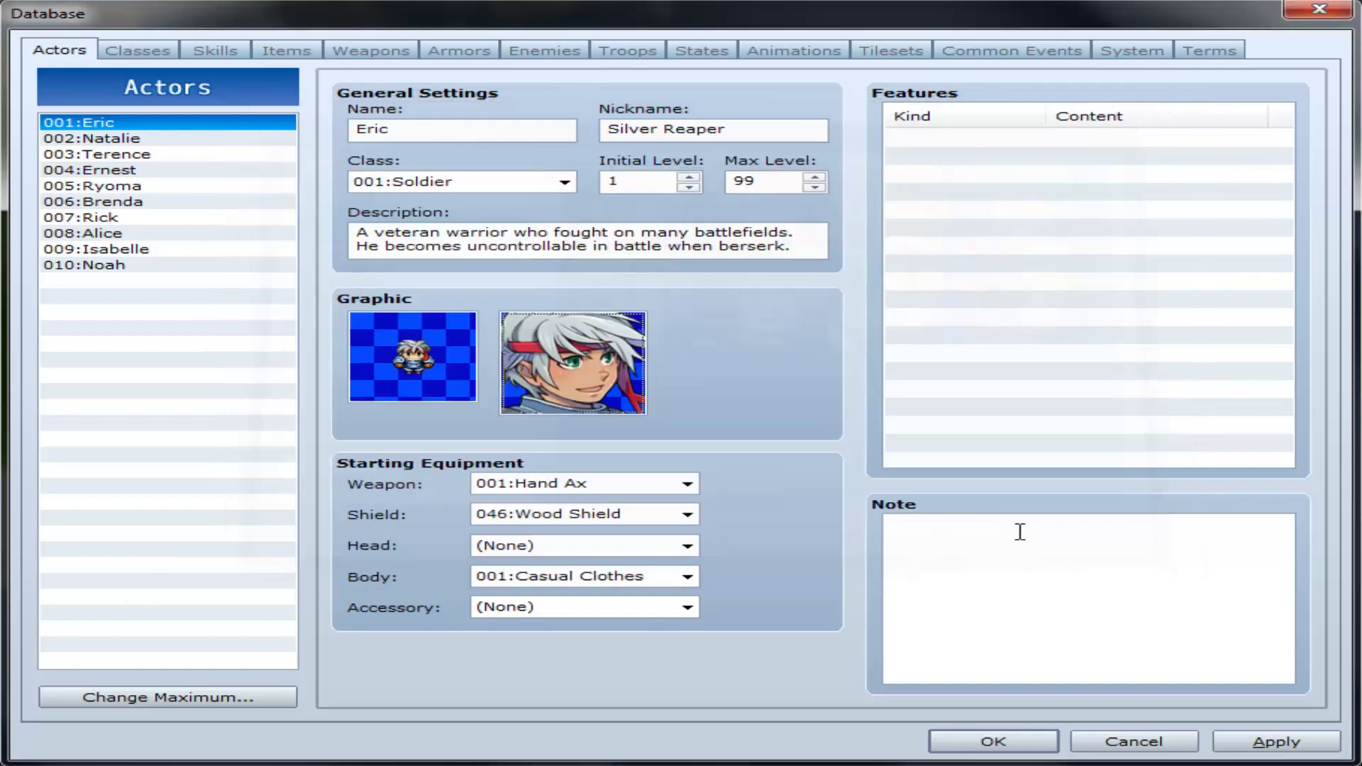
Examine the weapon, body and head options for the starting equipment of actor 001 without changing them.
{"action": "mouse_move", "coordinate": [686, 390]}
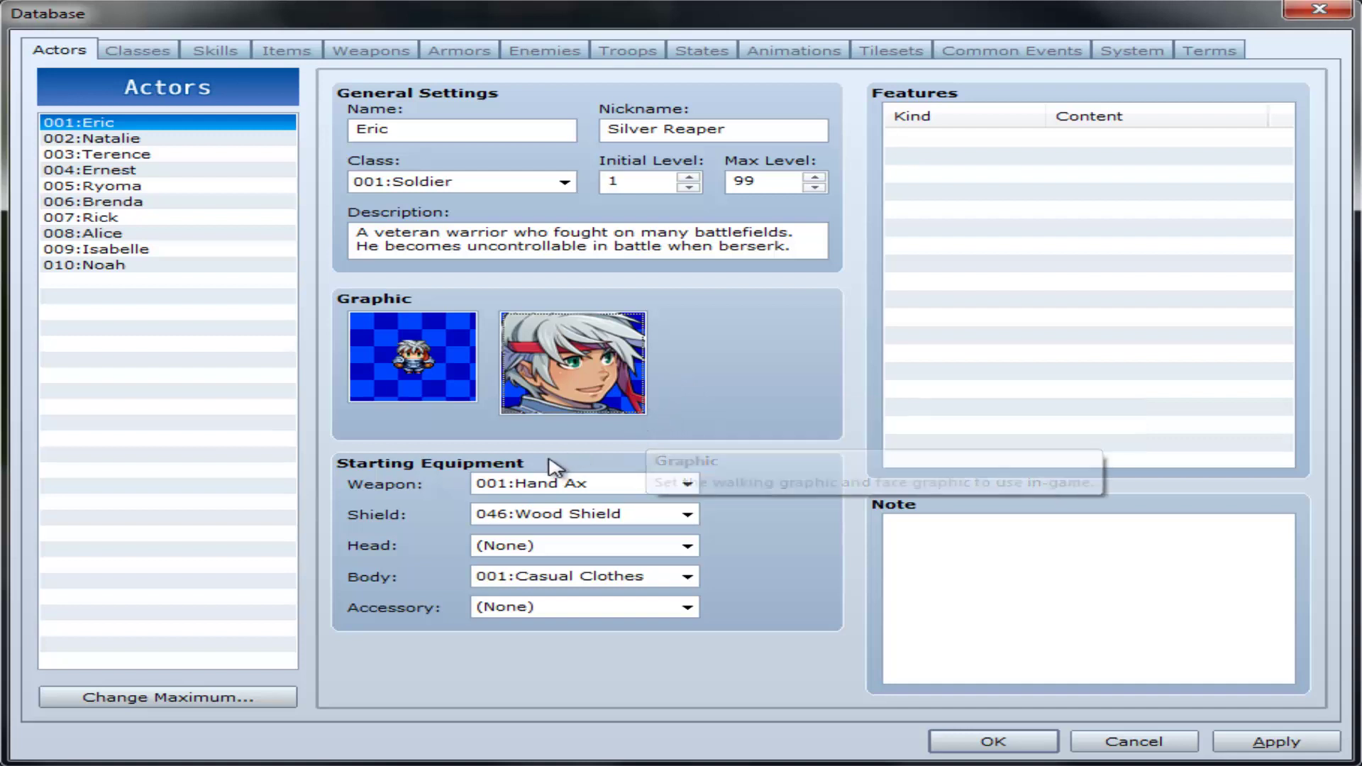
{"action": "mouse_move", "coordinate": [450, 477]}
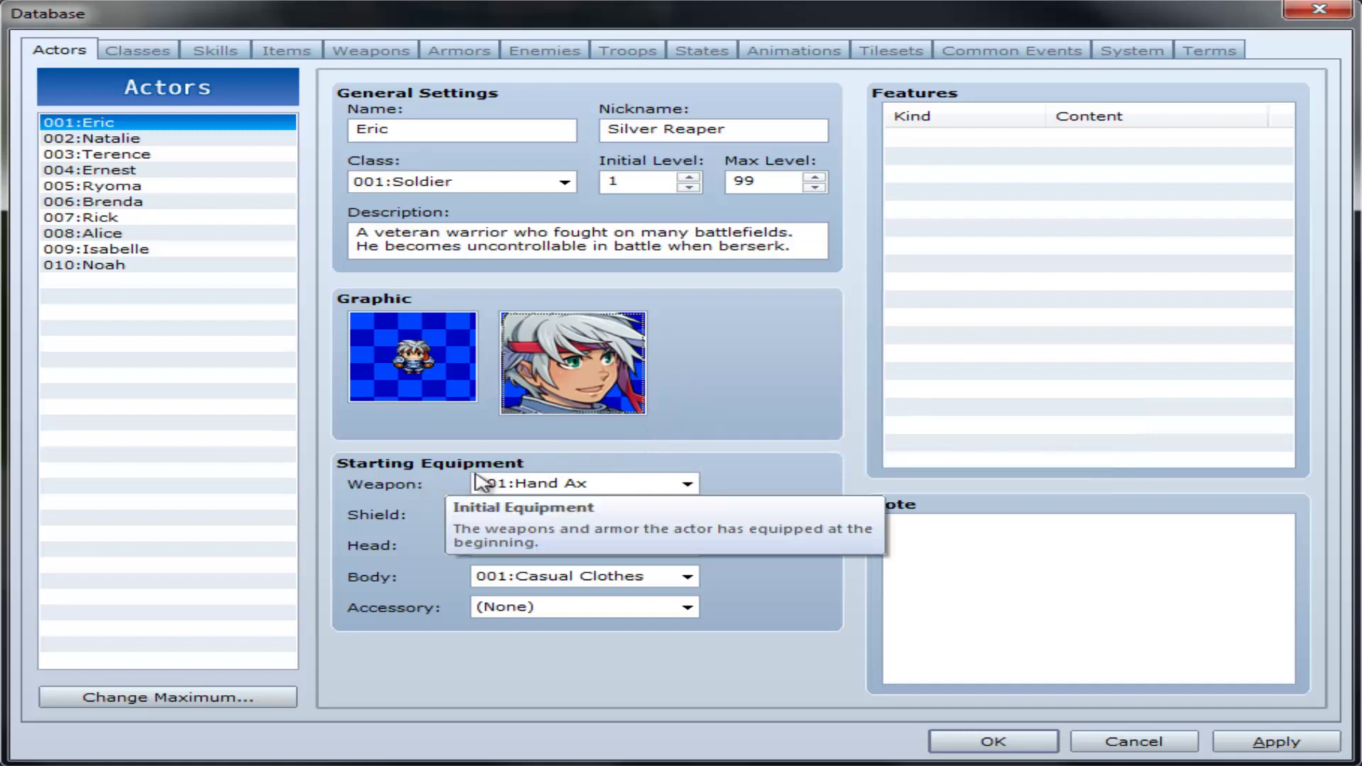
{"action": "left_click", "coordinate": [687, 485]}
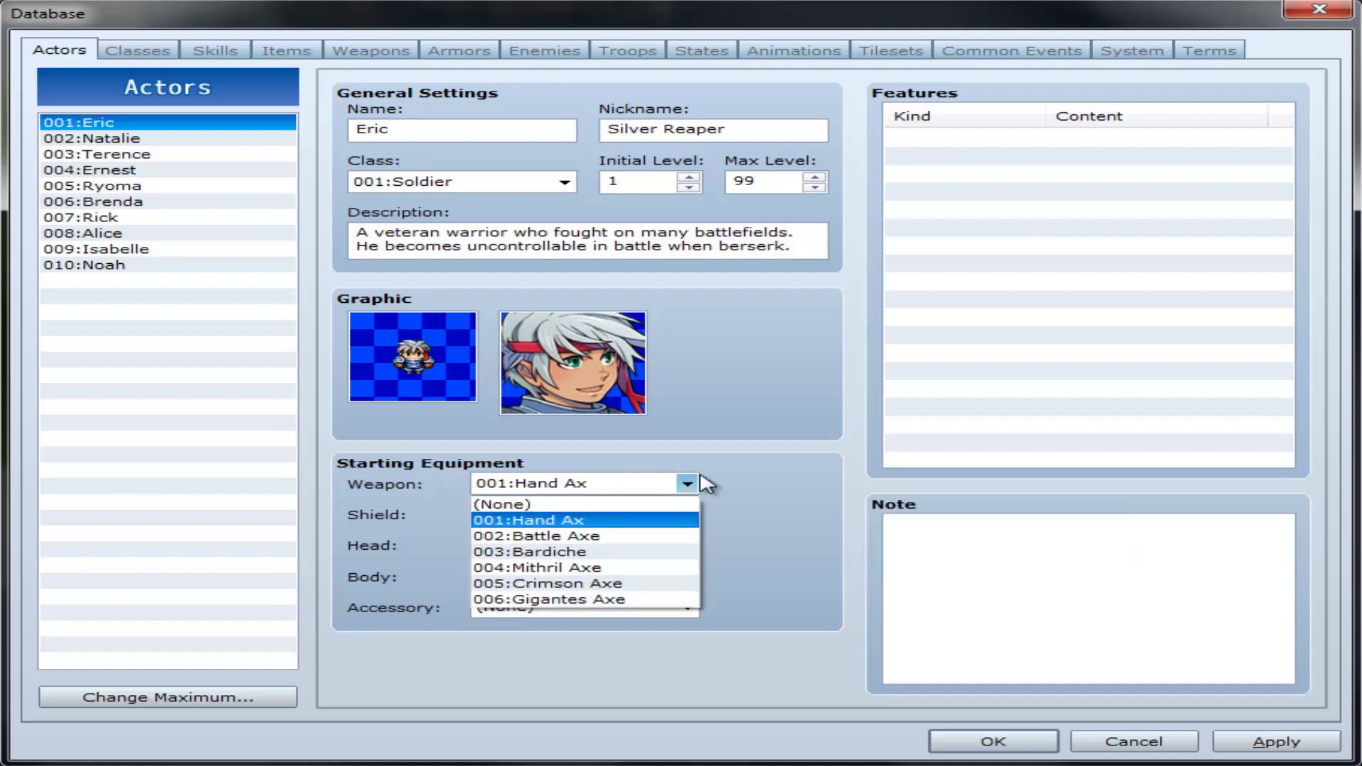
{"action": "left_click", "coordinate": [686, 486]}
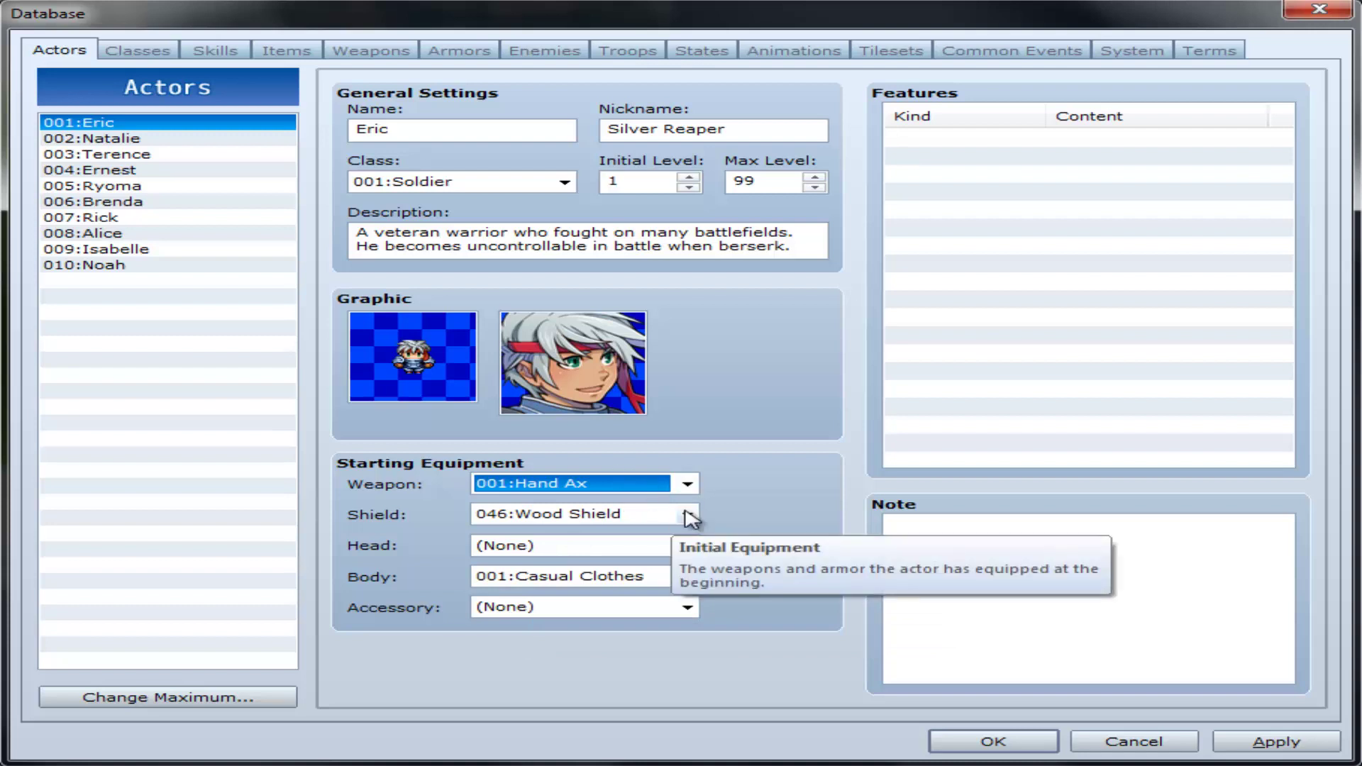
{"action": "left_click", "coordinate": [687, 577]}
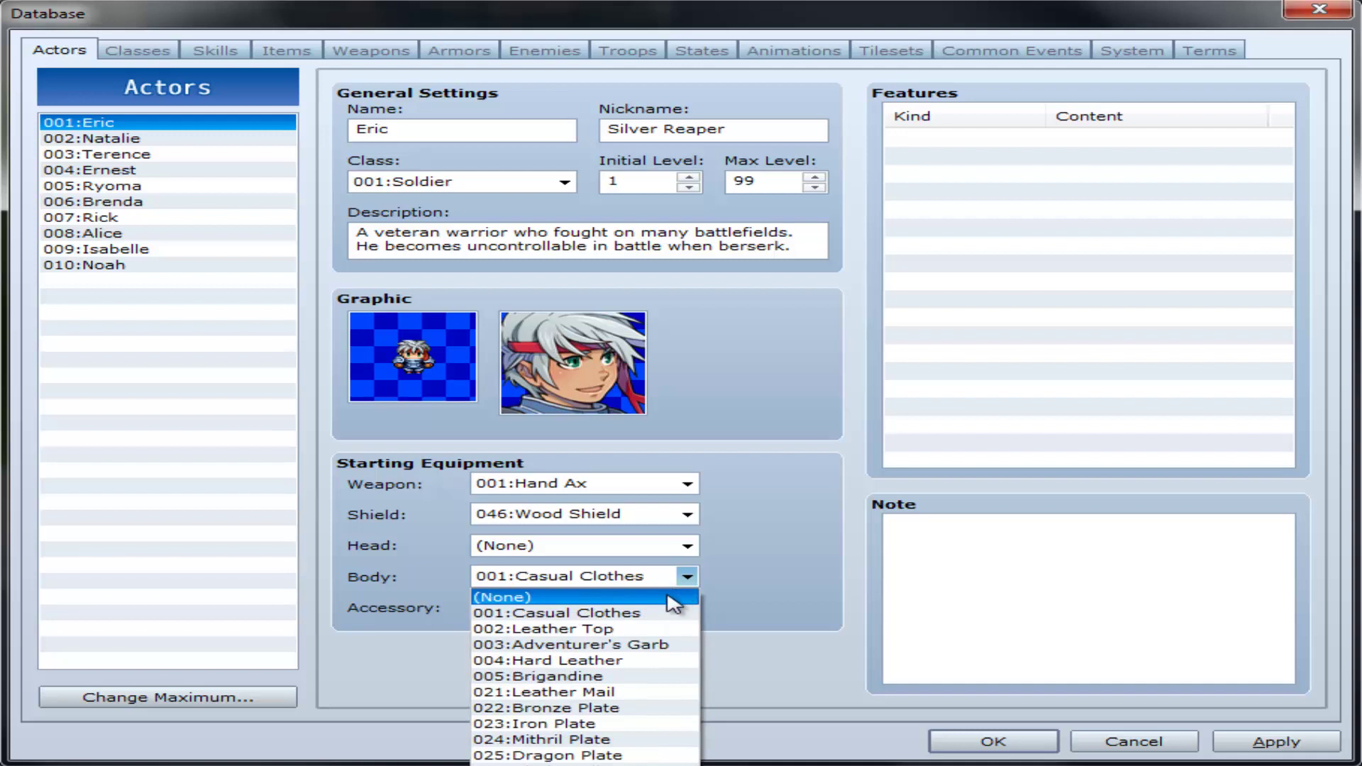
{"action": "left_click", "coordinate": [685, 580]}
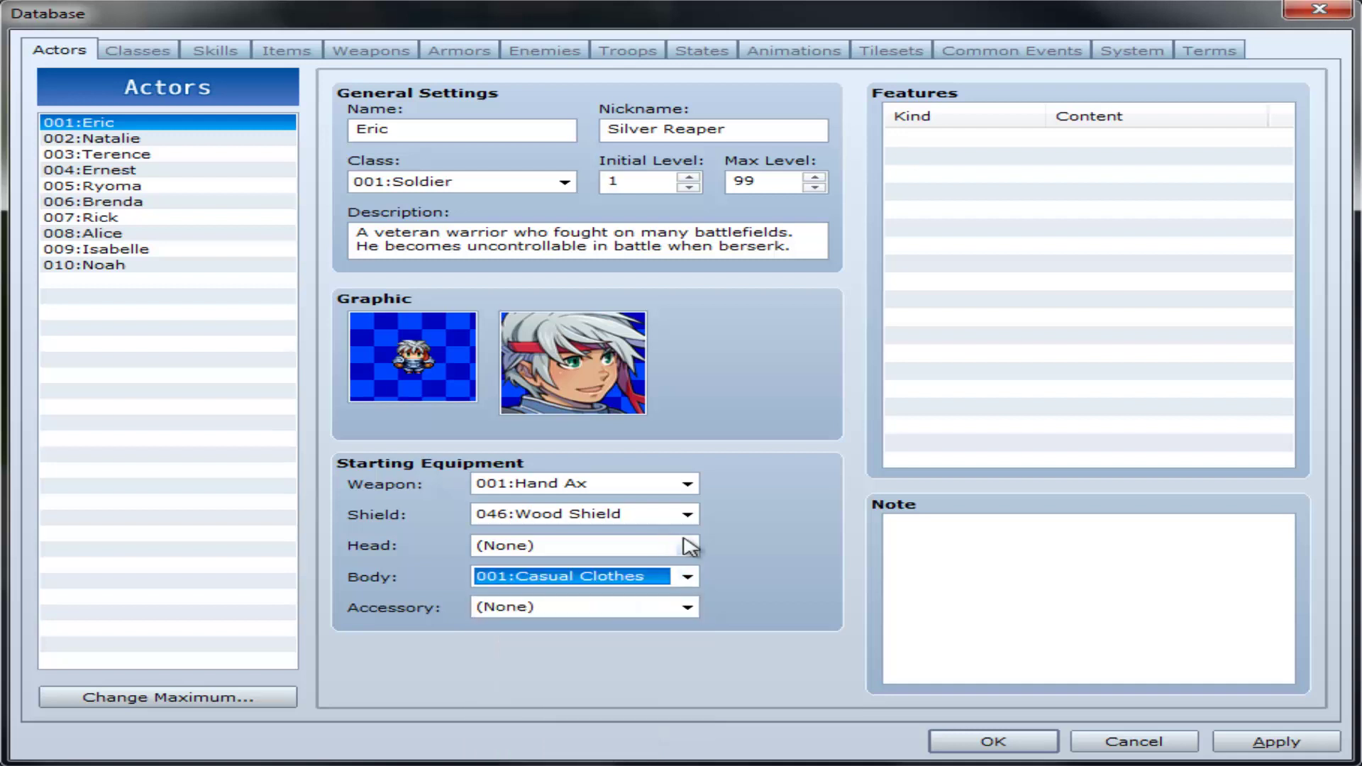
{"action": "left_click", "coordinate": [688, 546]}
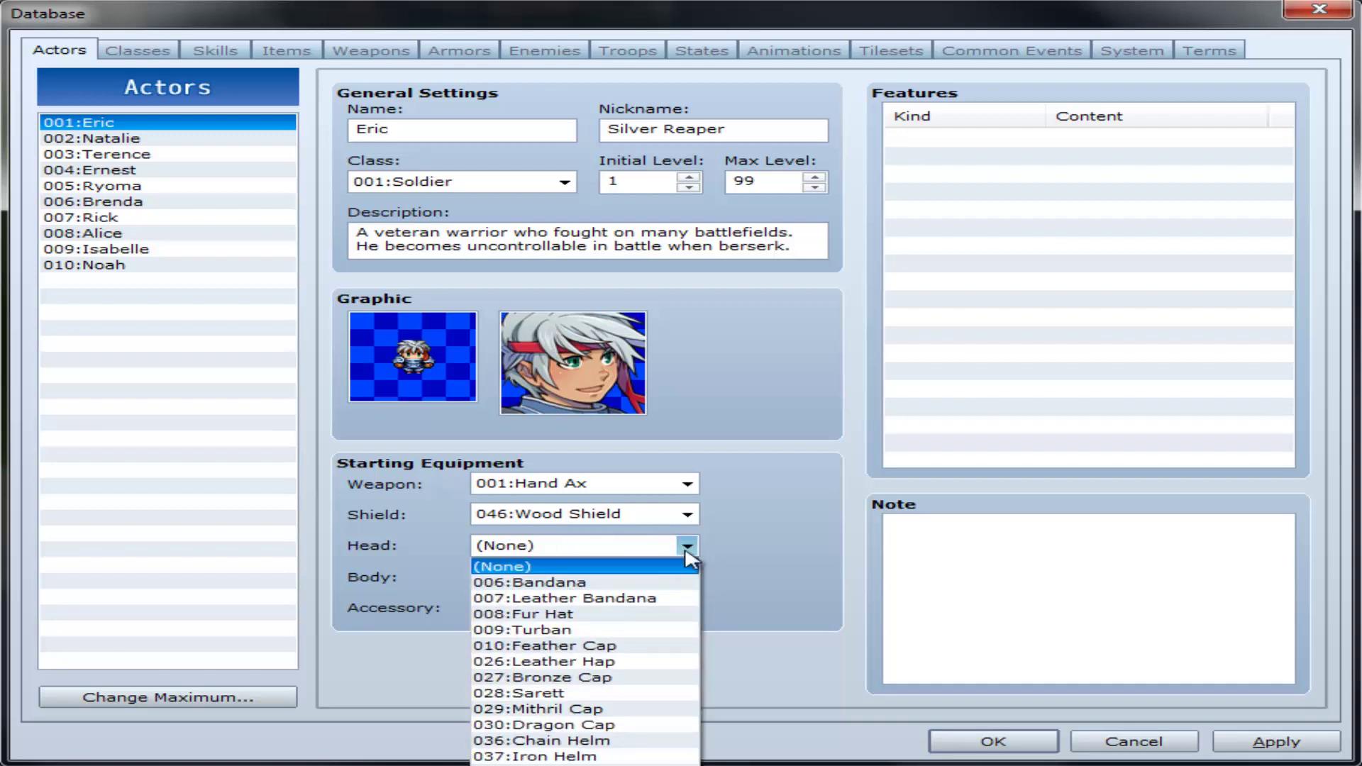
{"action": "left_click", "coordinate": [688, 559]}
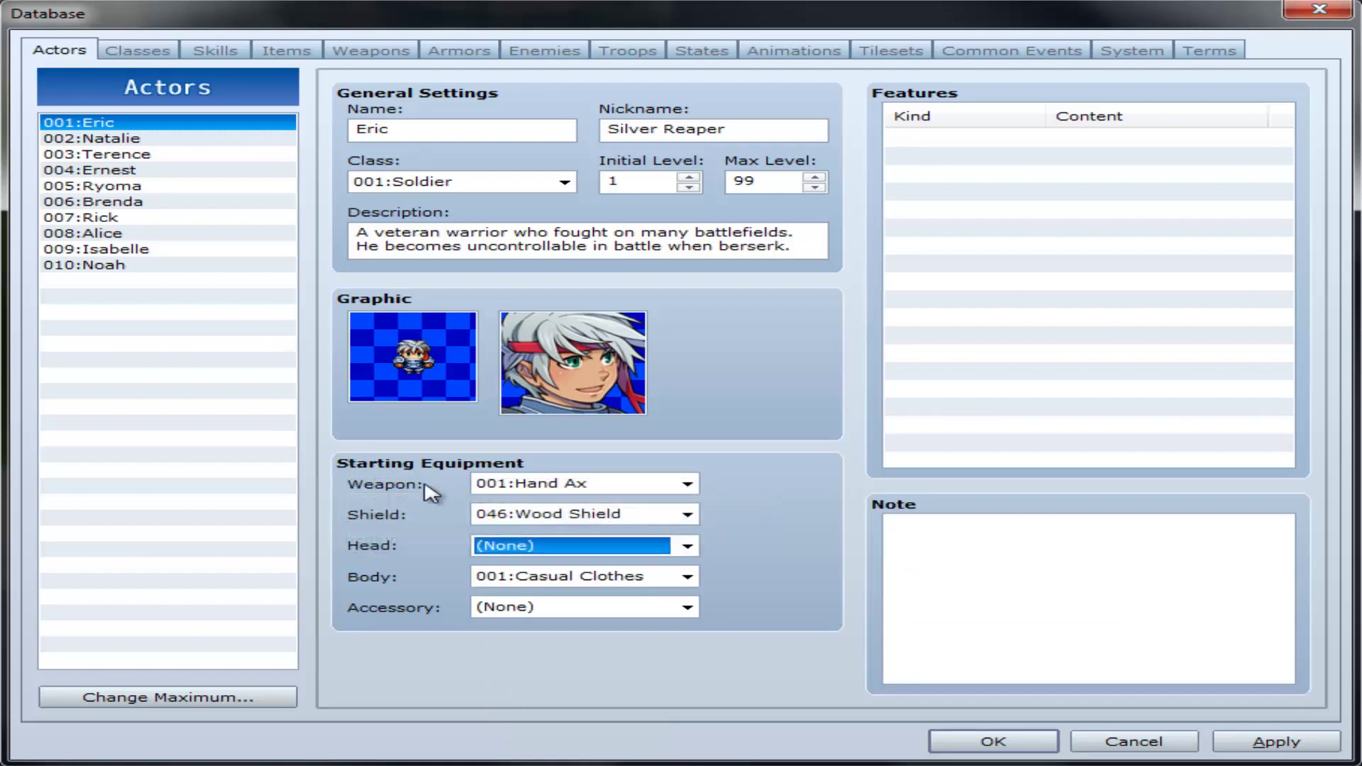
Open a new feature entry for actor 001 and examine the elements available for Element Rate.
{"action": "left_click", "coordinate": [969, 518]}
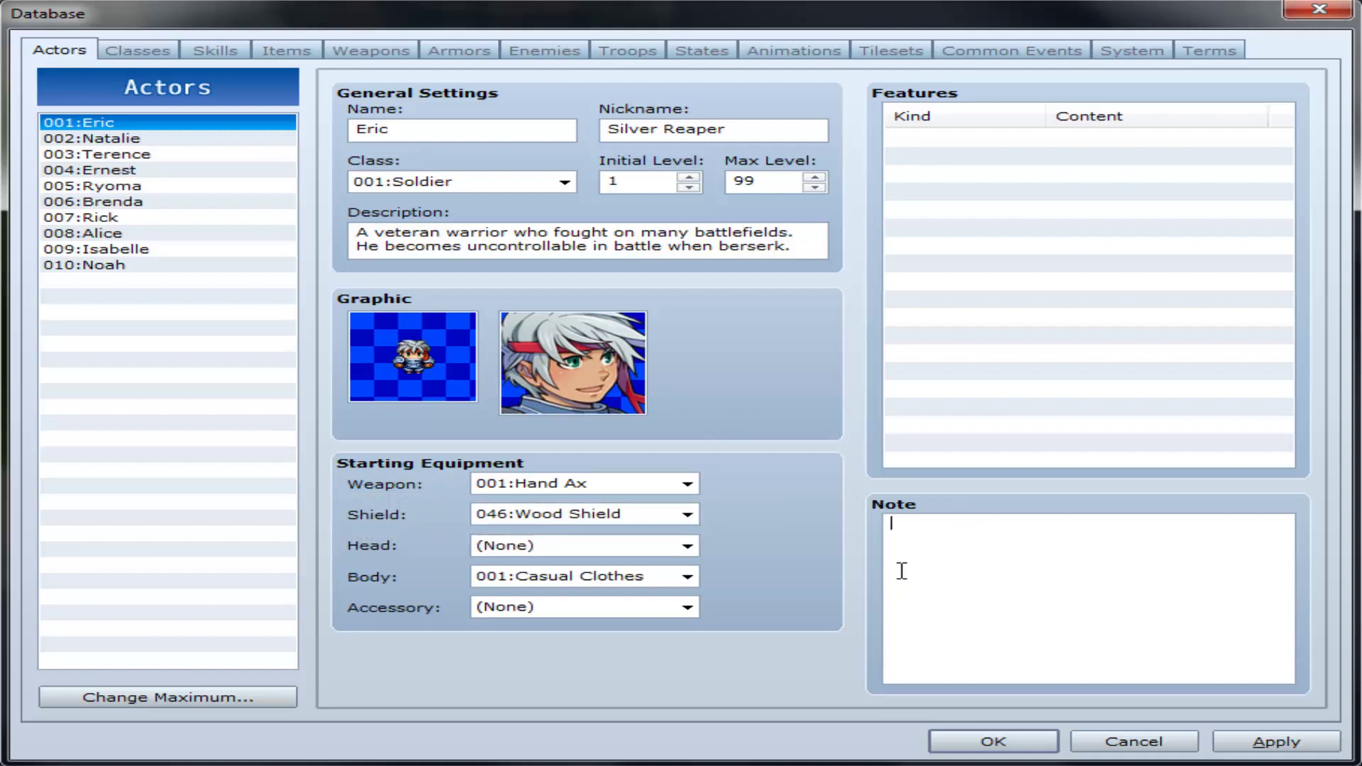
{"action": "left_click", "coordinate": [934, 138]}
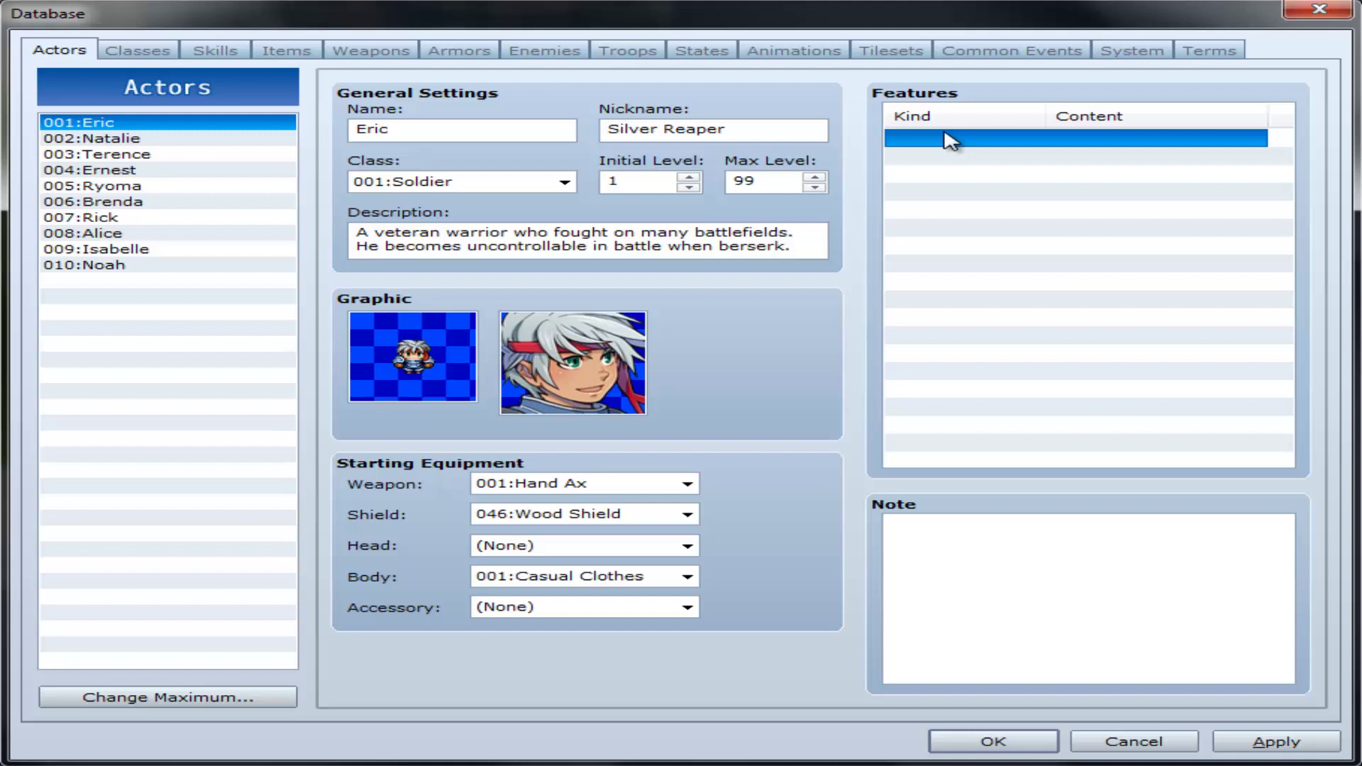
{"action": "double_click", "coordinate": [910, 147]}
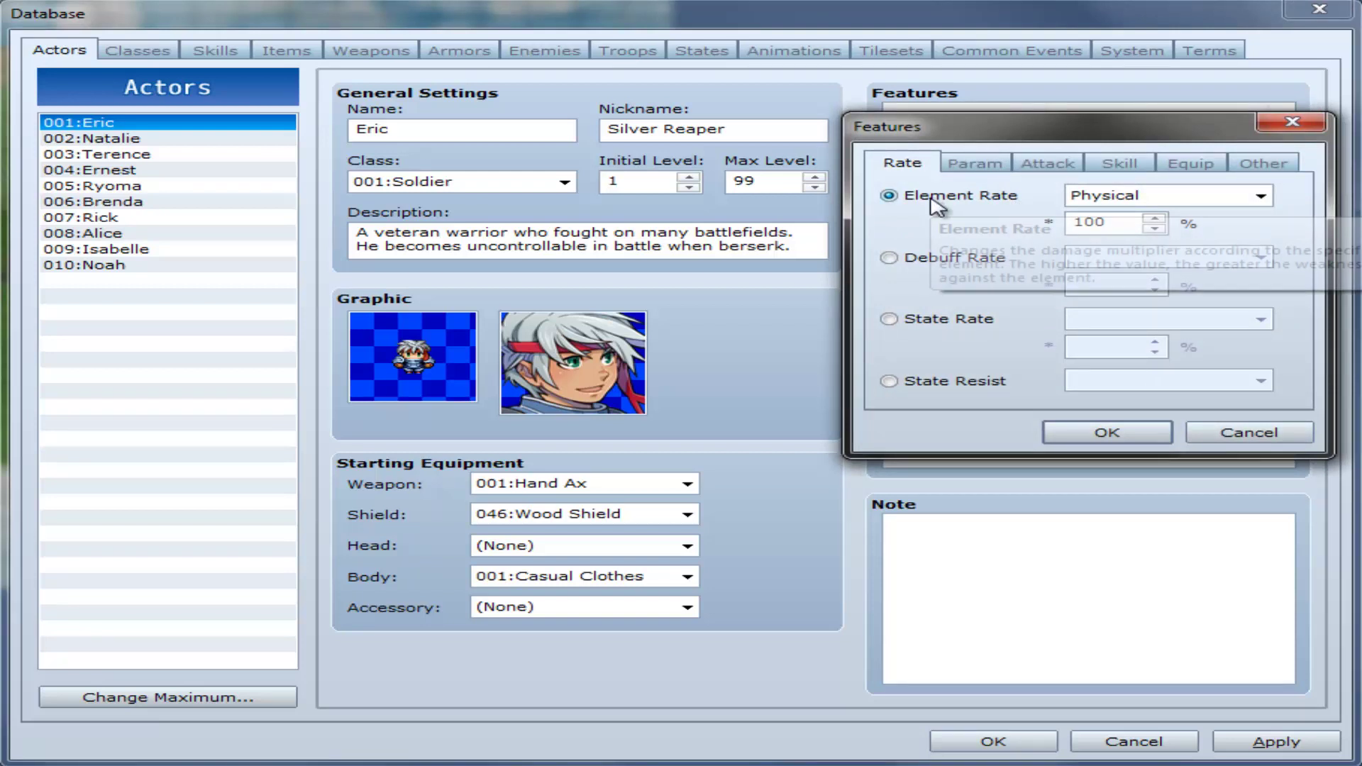
{"action": "left_click", "coordinate": [933, 258]}
{"action": "left_click", "coordinate": [950, 198]}
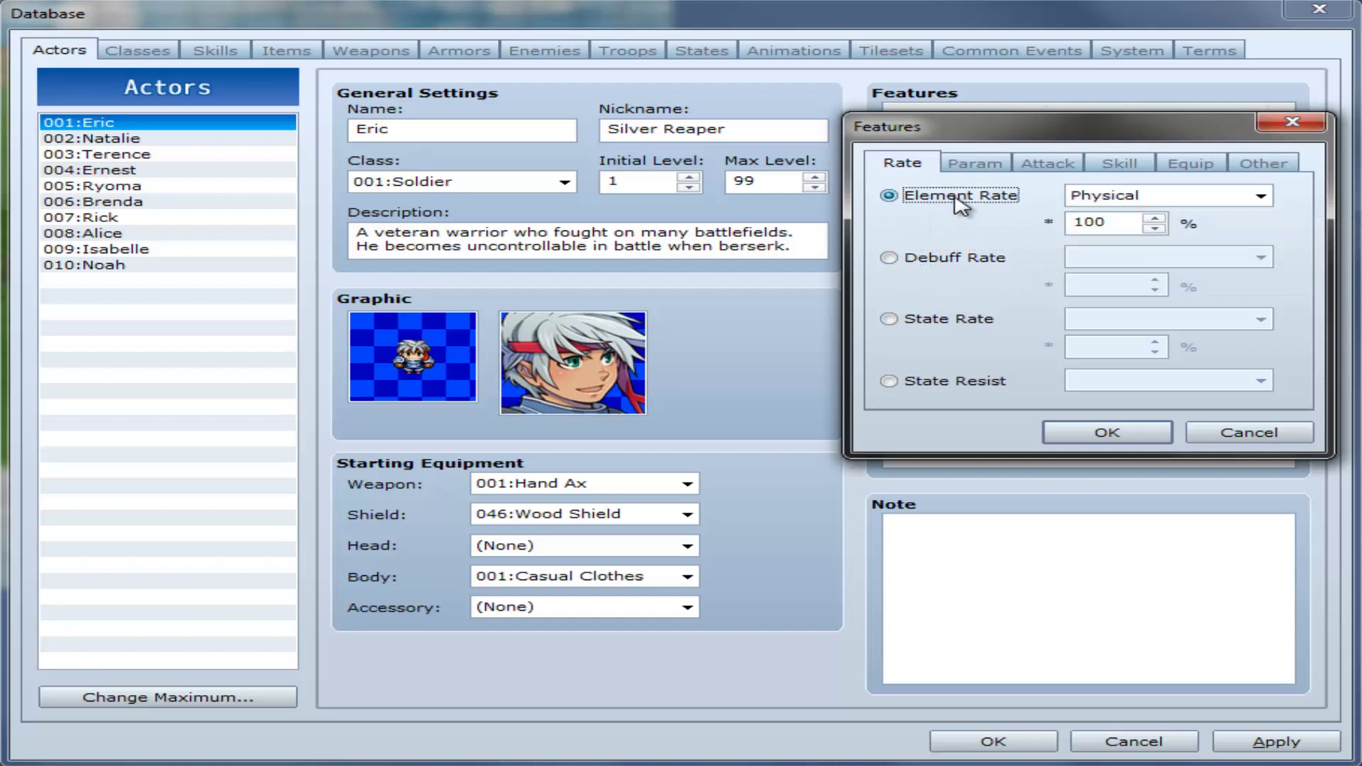
{"action": "left_click", "coordinate": [1067, 197]}
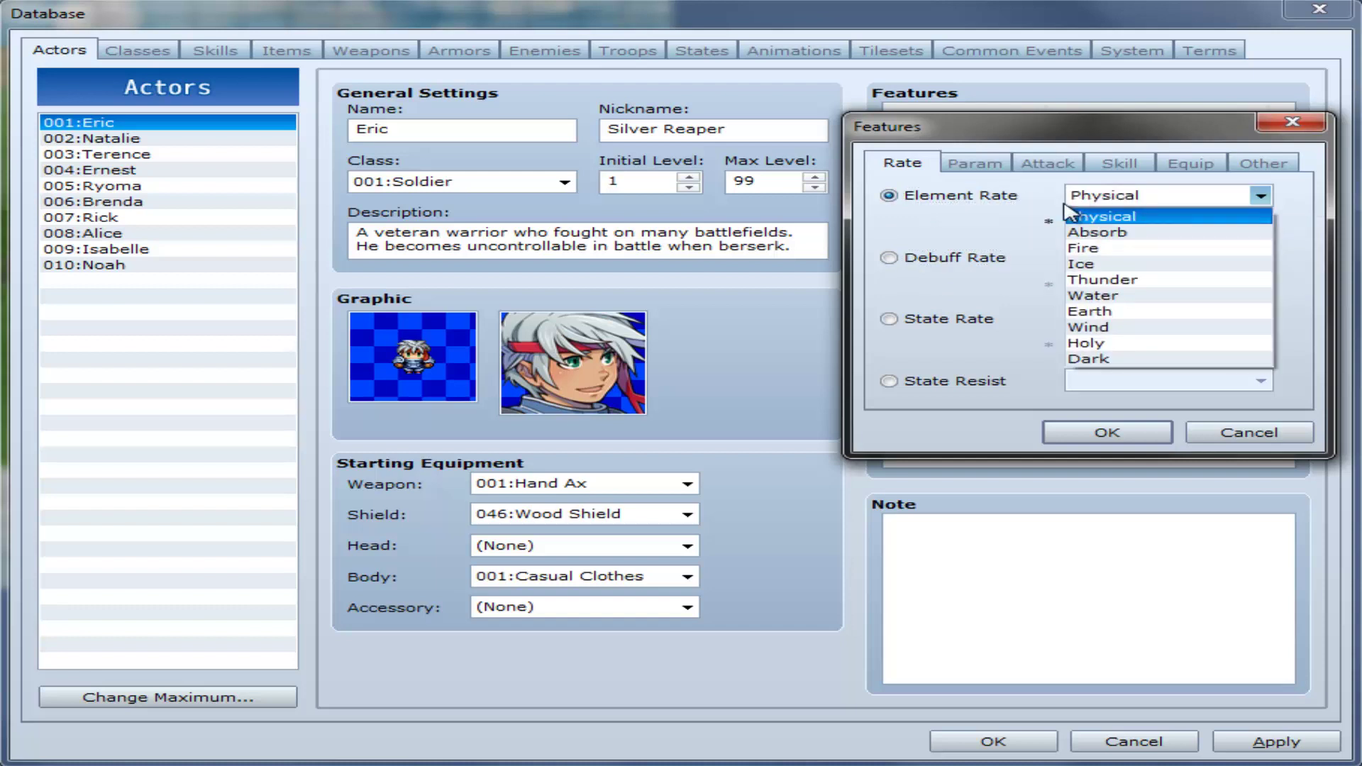
{"action": "left_click", "coordinate": [1102, 201]}
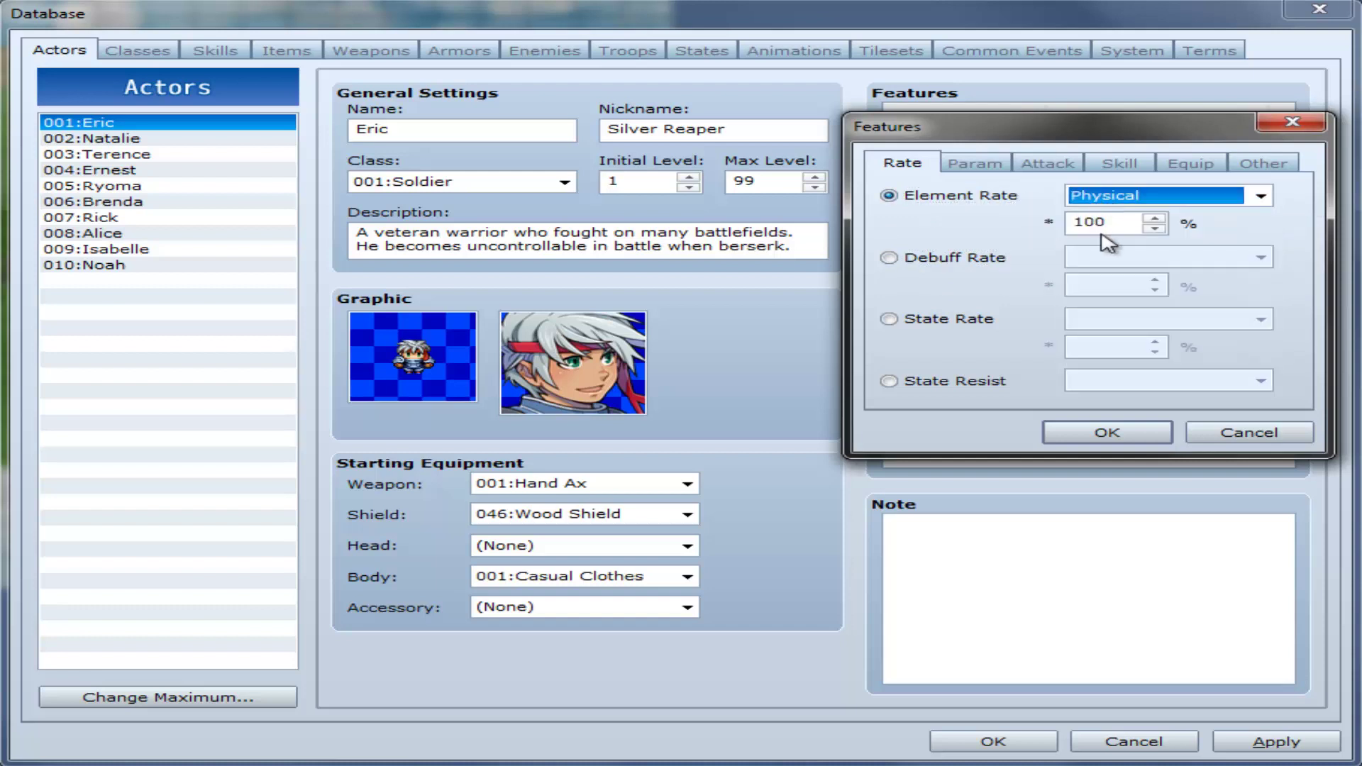
Examine the parameters that the Debuff Rate feature can apply to.
{"action": "left_click", "coordinate": [943, 260]}
{"action": "left_click", "coordinate": [1079, 259]}
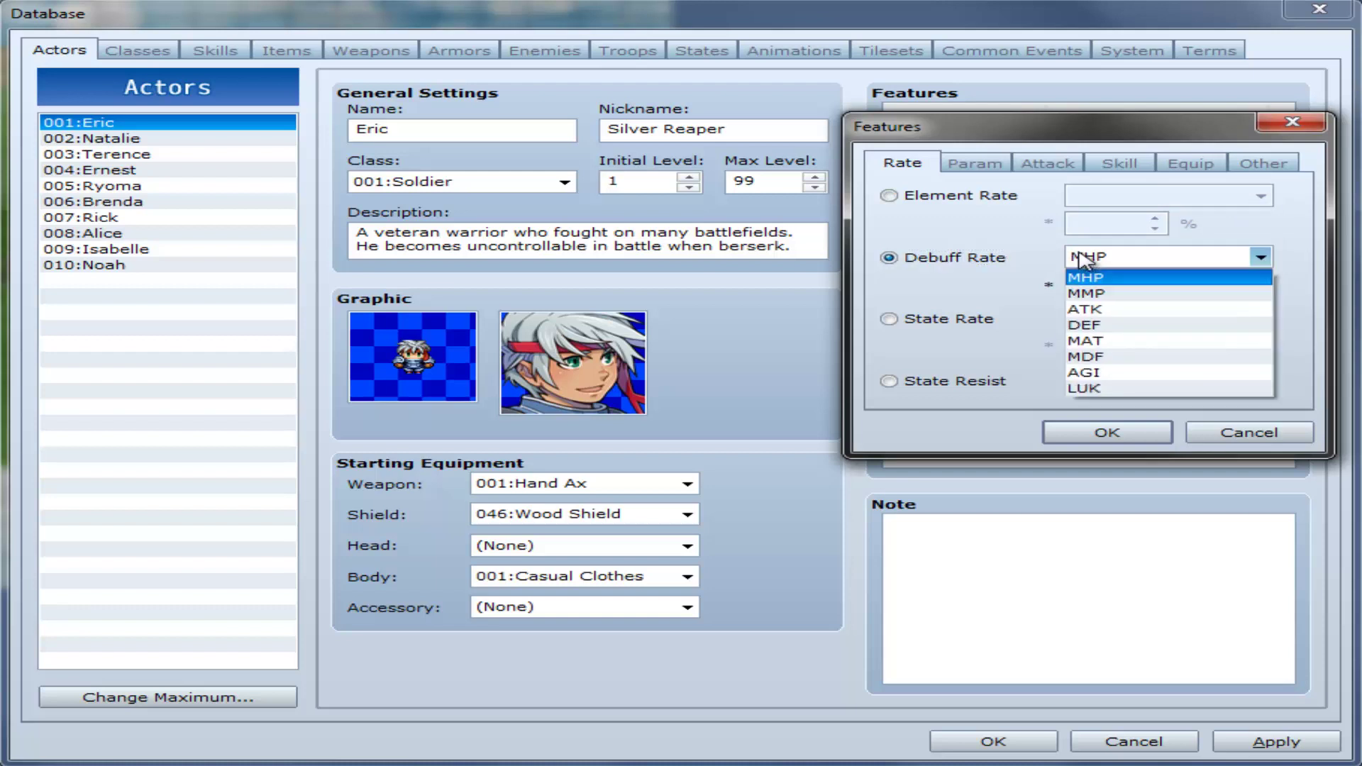
{"action": "left_click", "coordinate": [1080, 260]}
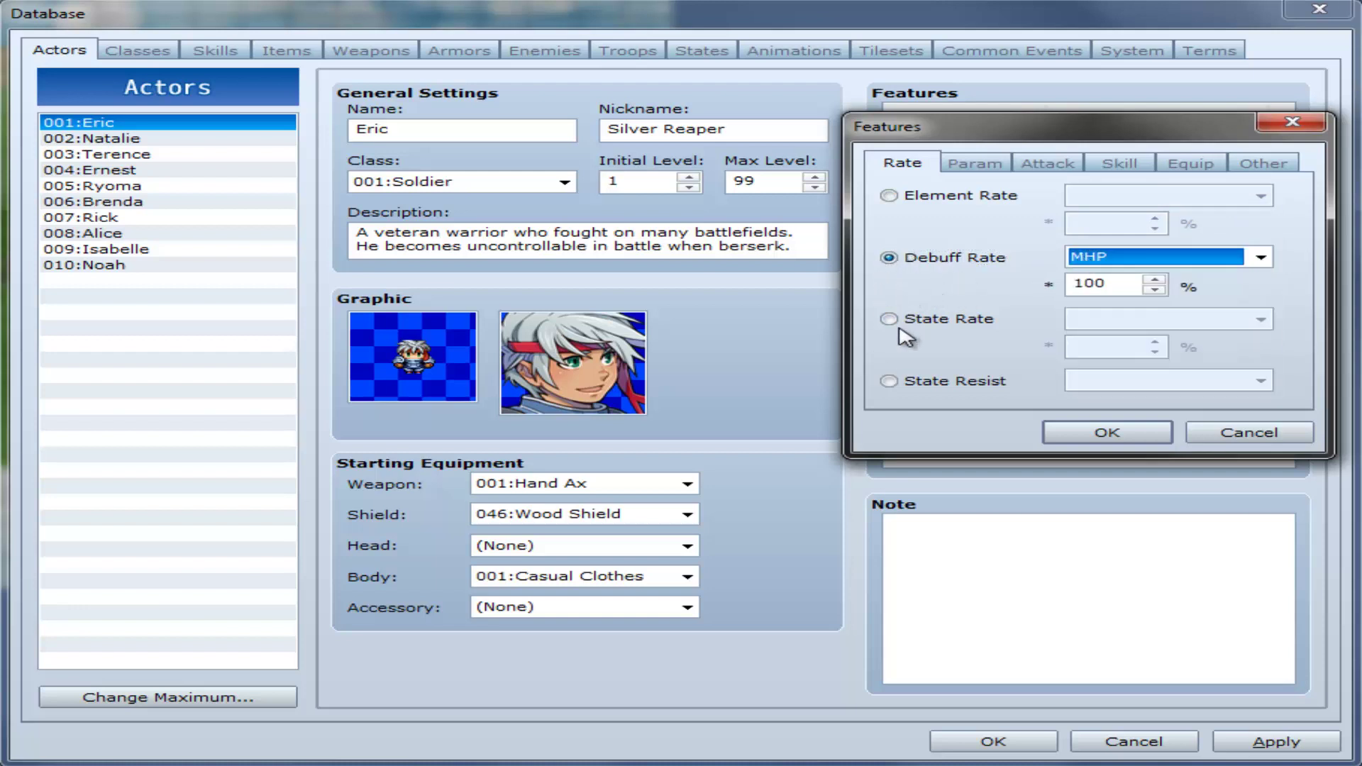
{"action": "mouse_move", "coordinate": [1125, 268]}
{"action": "left_click", "coordinate": [928, 267]}
{"action": "left_click", "coordinate": [1138, 257]}
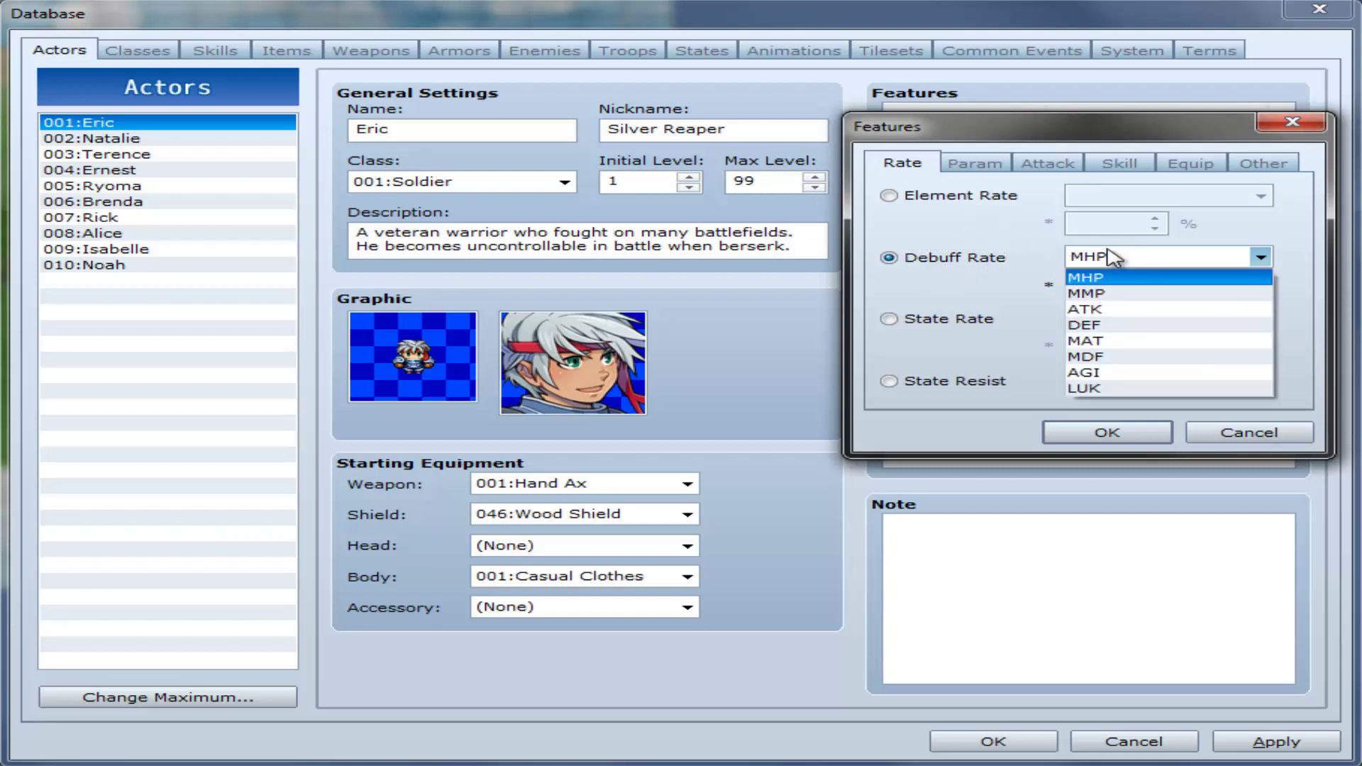
{"action": "left_click", "coordinate": [915, 239]}
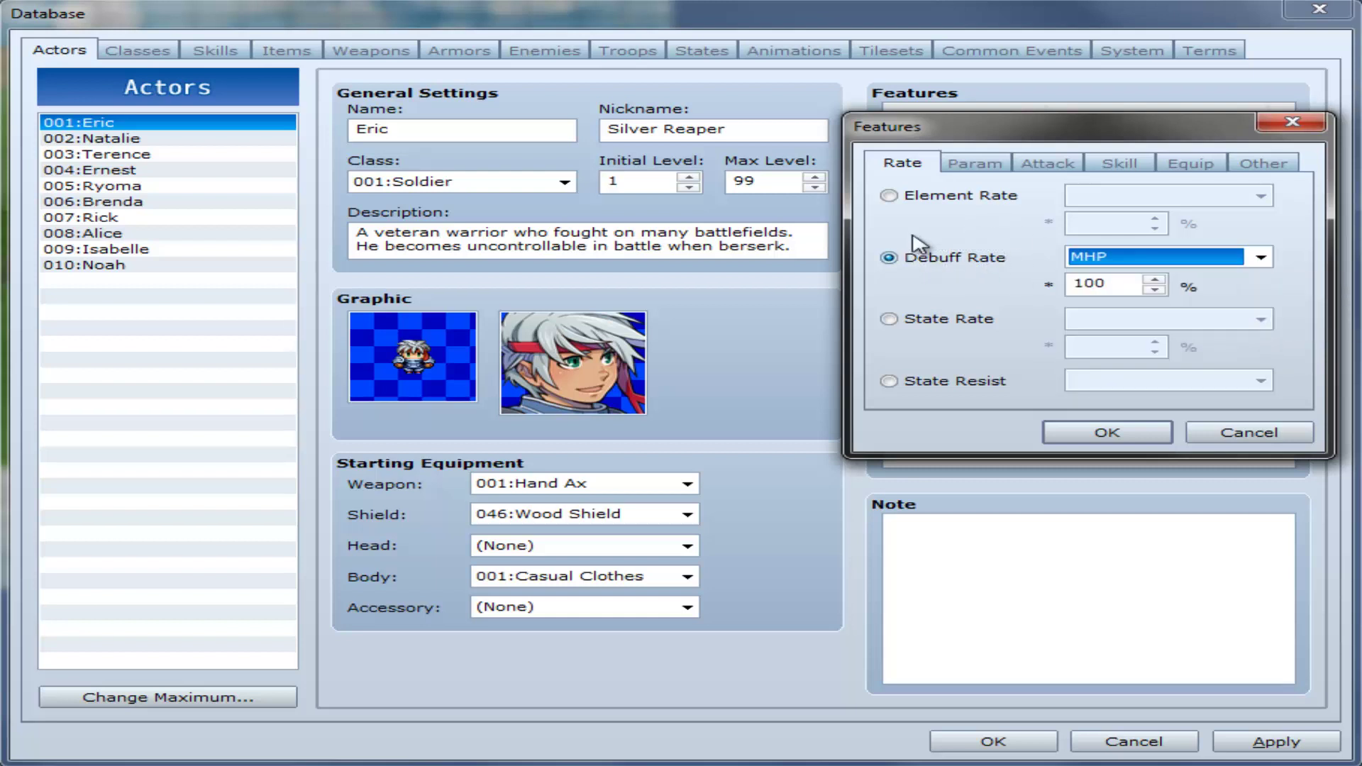
Examine the states available for the State Rate feature and compare its settings with State Resist.
{"action": "left_click", "coordinate": [911, 323]}
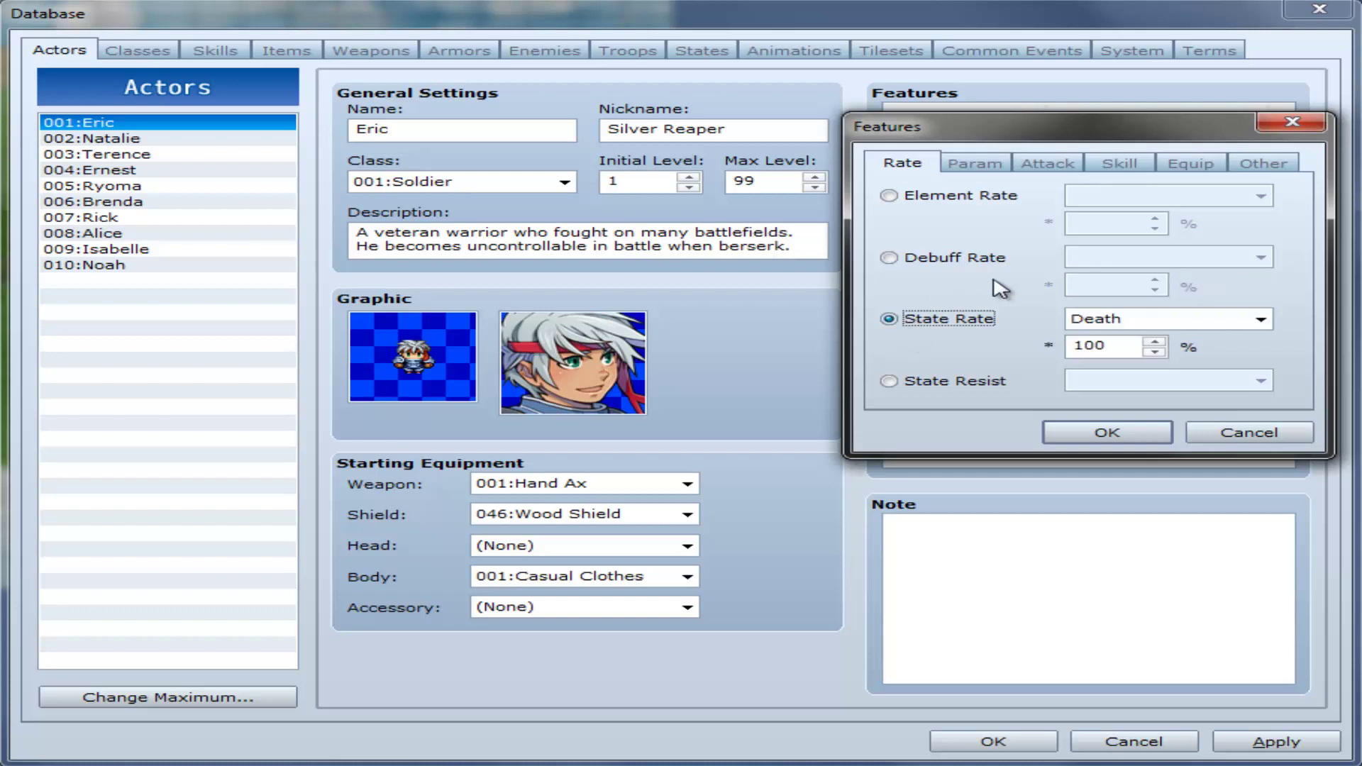
{"action": "left_click", "coordinate": [1204, 323]}
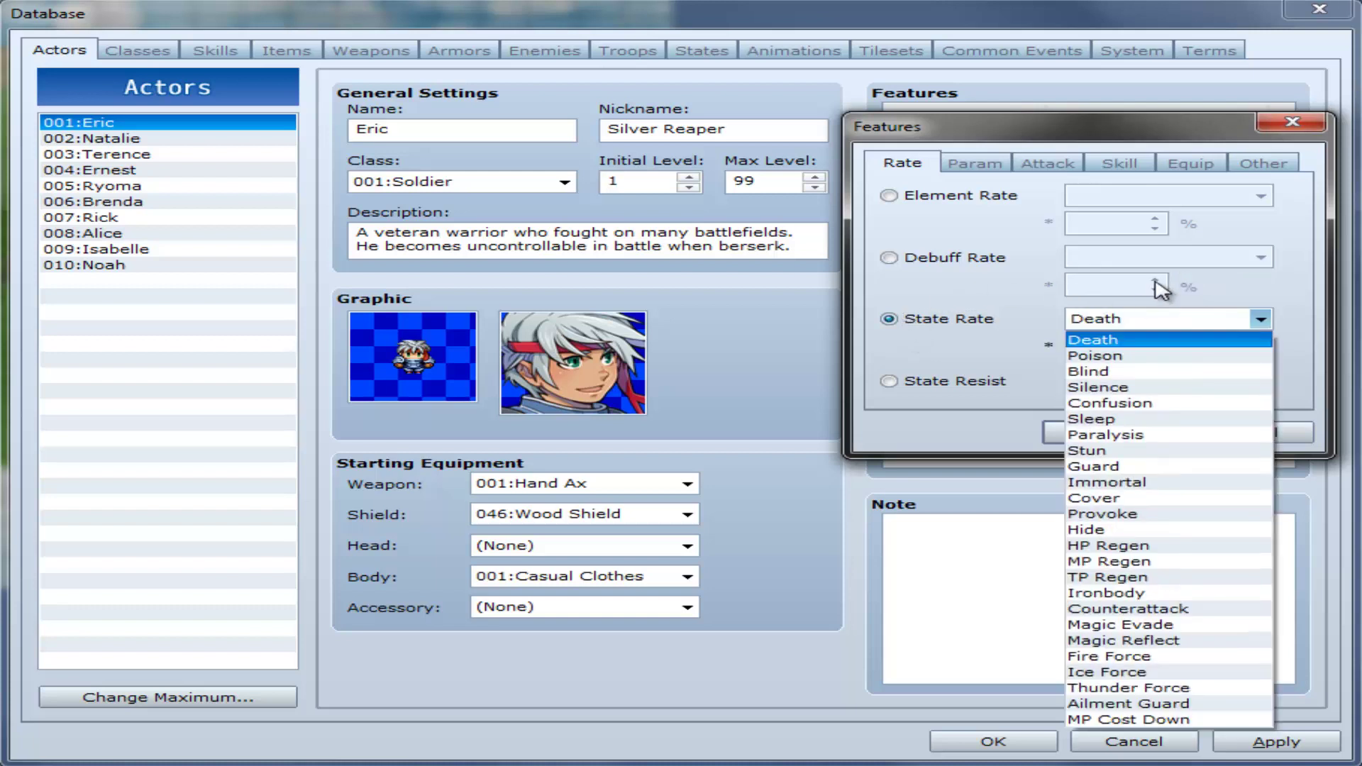
{"action": "left_click", "coordinate": [1089, 319]}
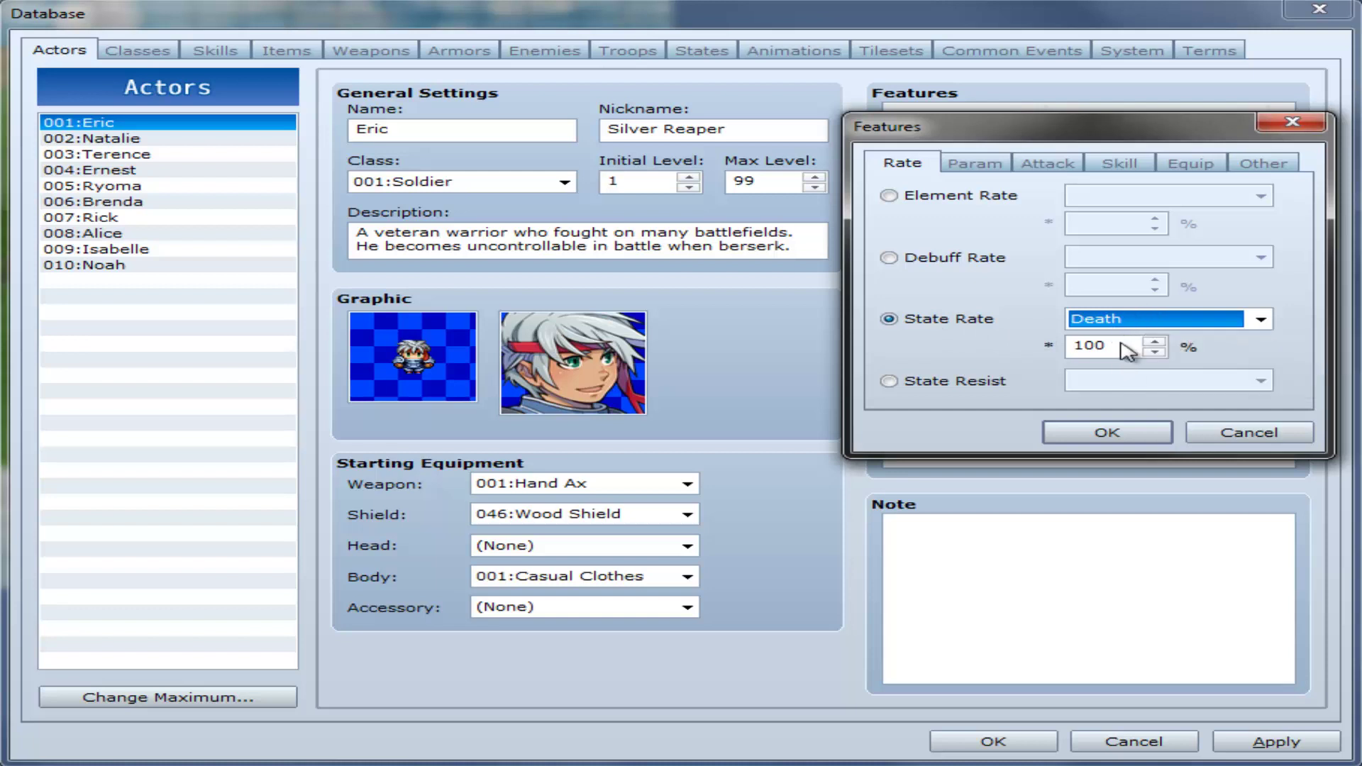
{"action": "left_click", "coordinate": [1138, 325]}
{"action": "left_click", "coordinate": [1138, 325]}
{"action": "left_click", "coordinate": [926, 383]}
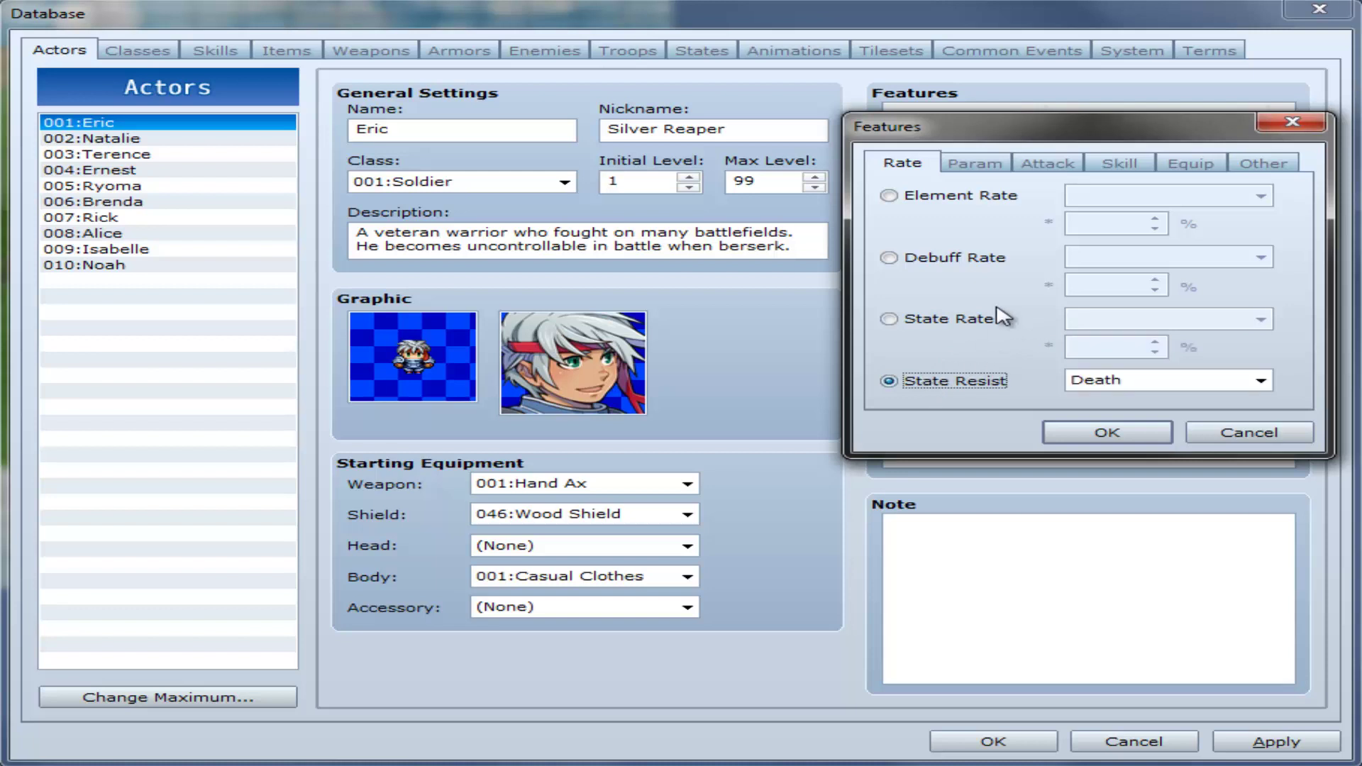
{"action": "left_click", "coordinate": [975, 320]}
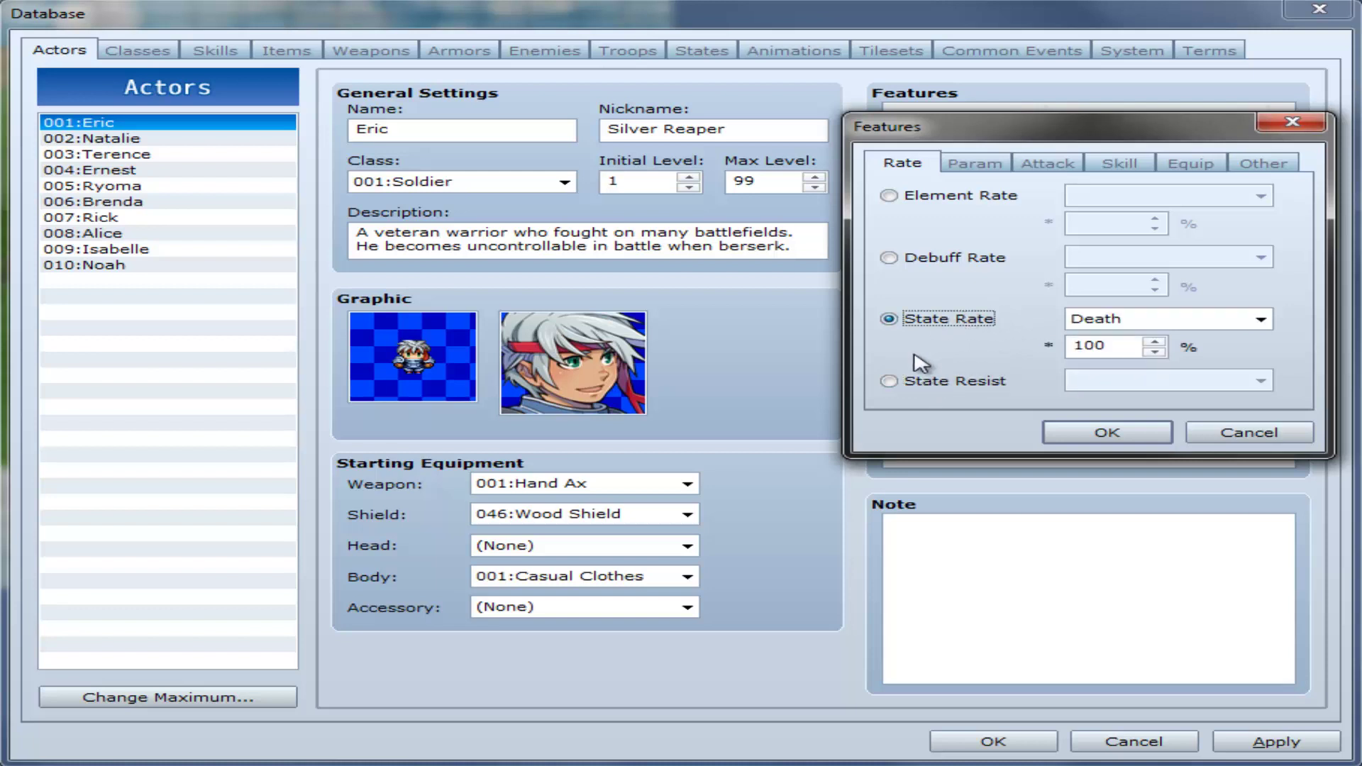
{"action": "left_click", "coordinate": [1119, 327]}
{"action": "left_click", "coordinate": [1120, 328]}
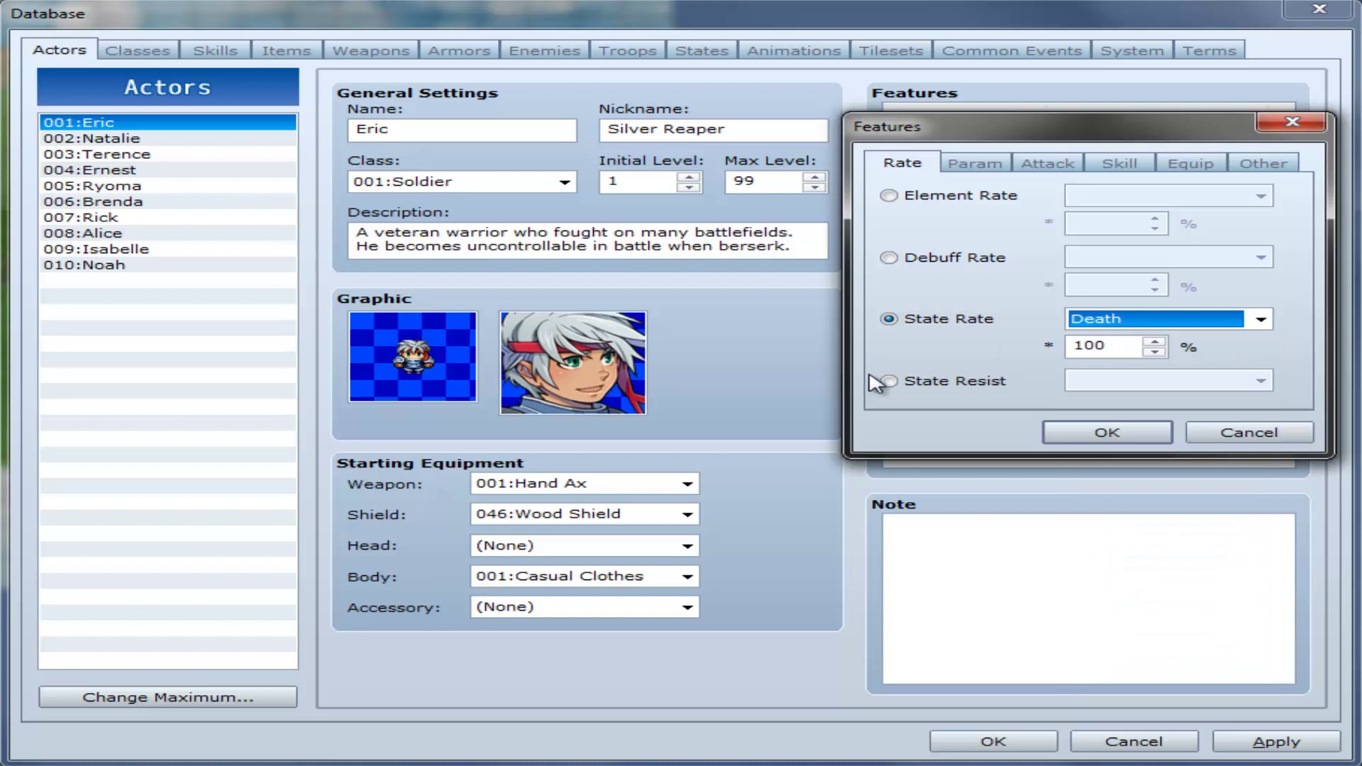
{"action": "left_click", "coordinate": [1101, 319]}
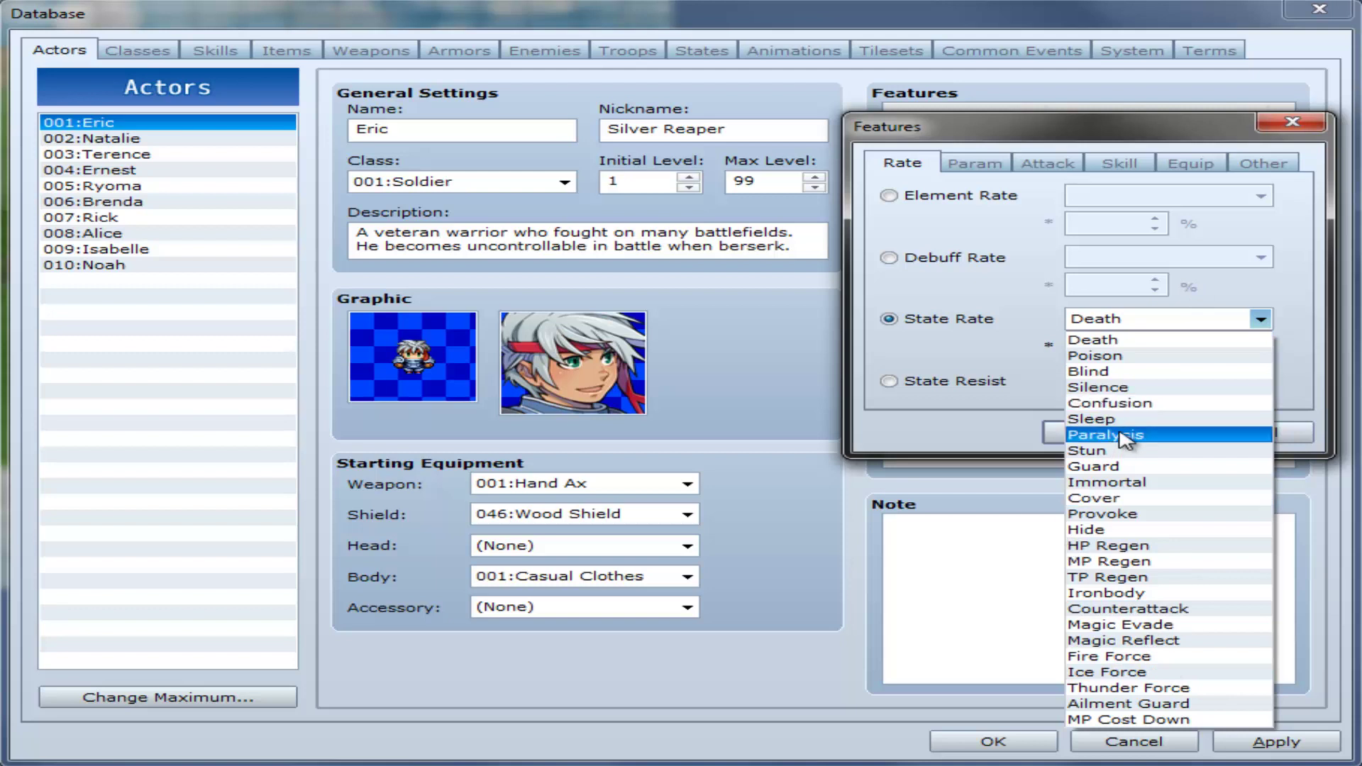
{"action": "left_click", "coordinate": [1104, 340]}
{"action": "double_click", "coordinate": [1110, 346]}
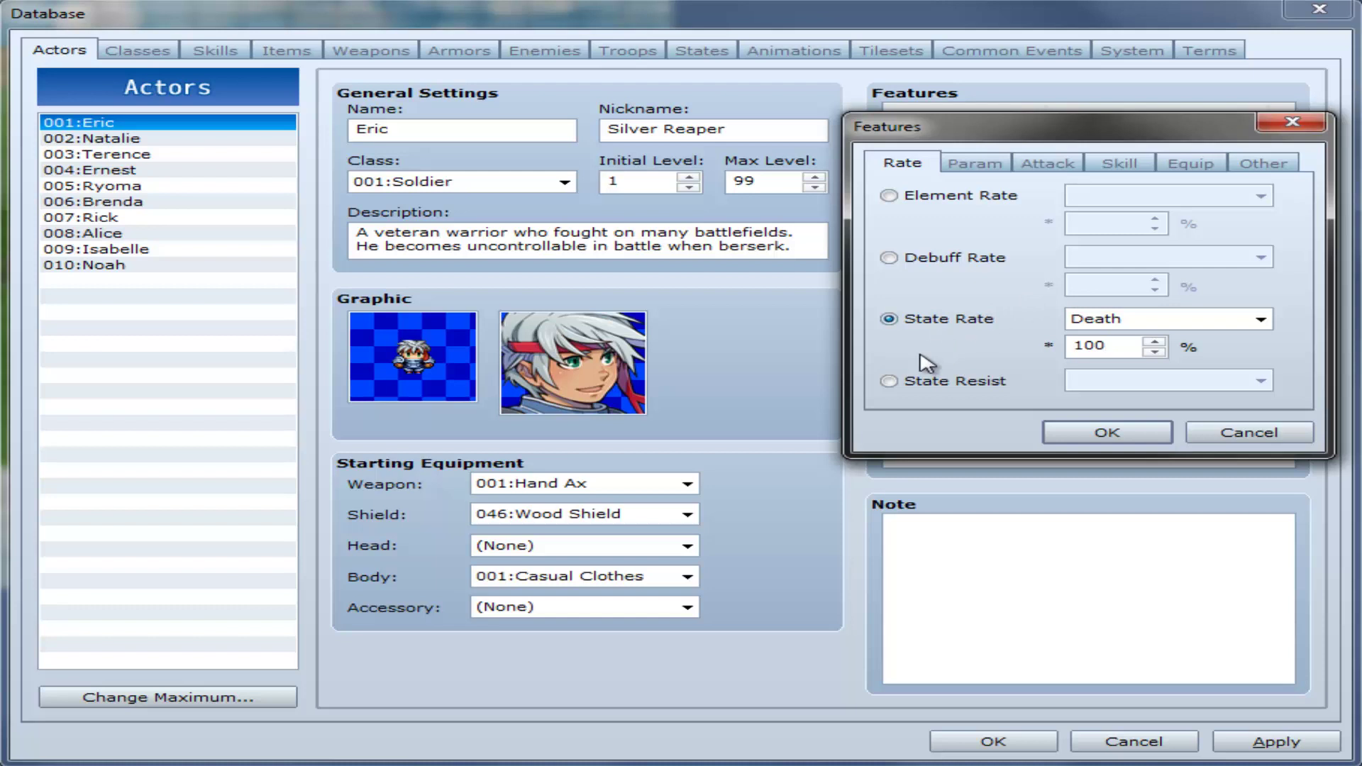
Examine the states available for the State Resist feature without picking a different one.
{"action": "left_click", "coordinate": [907, 381]}
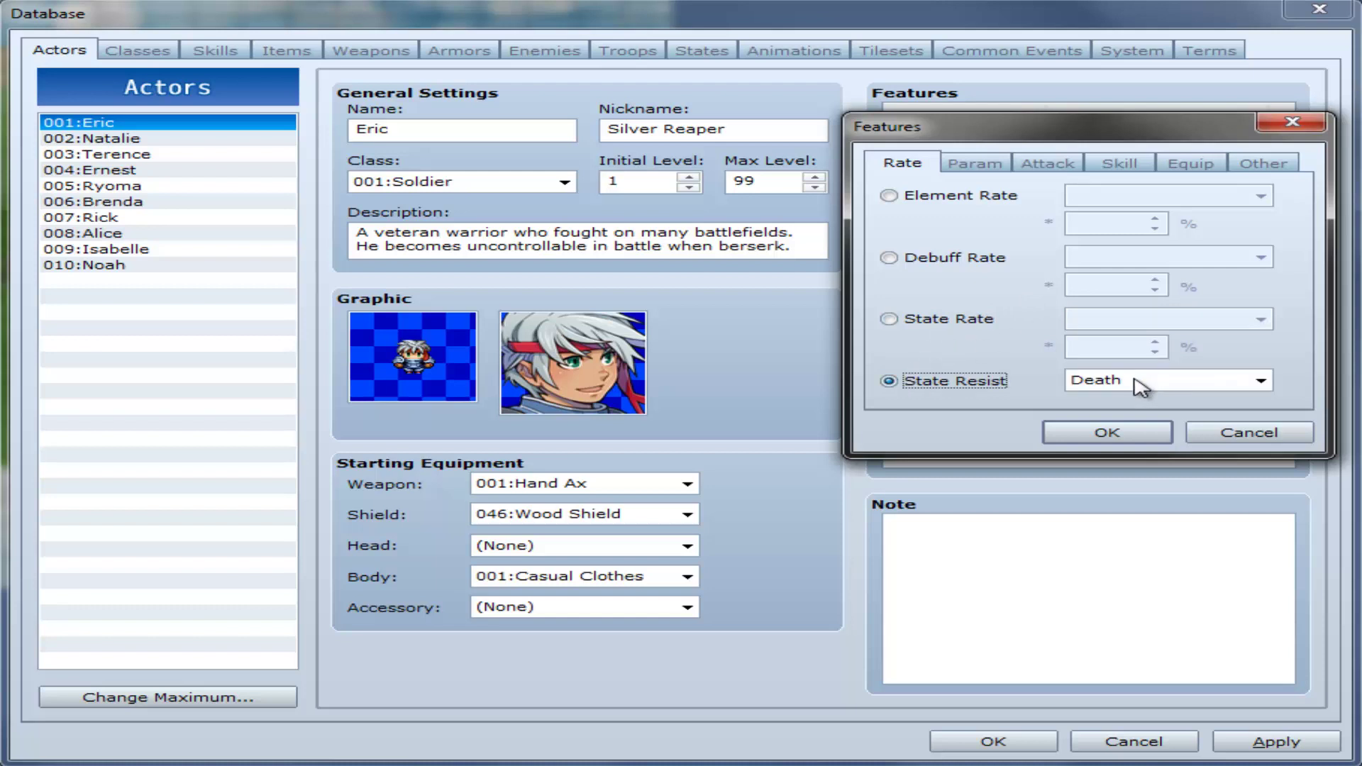
{"action": "left_click", "coordinate": [1102, 383]}
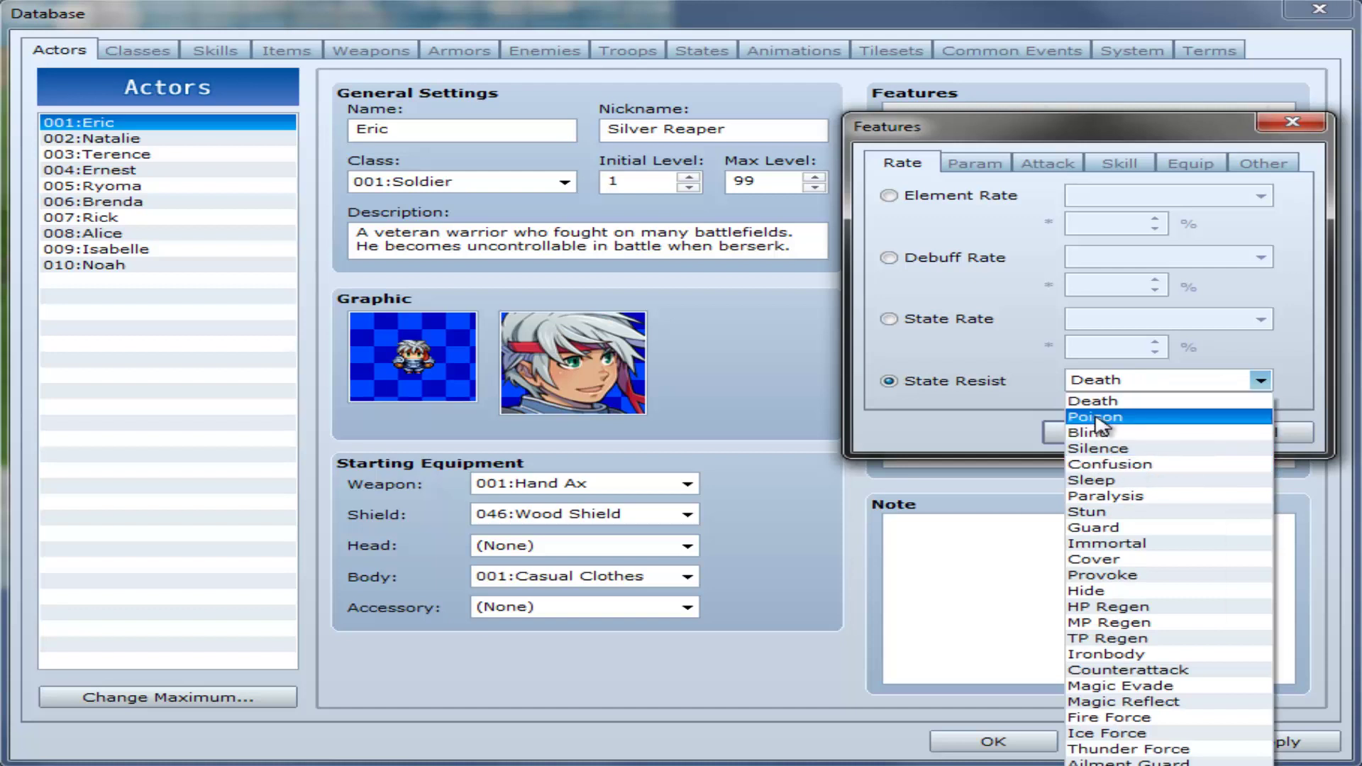
{"action": "left_click", "coordinate": [976, 284]}
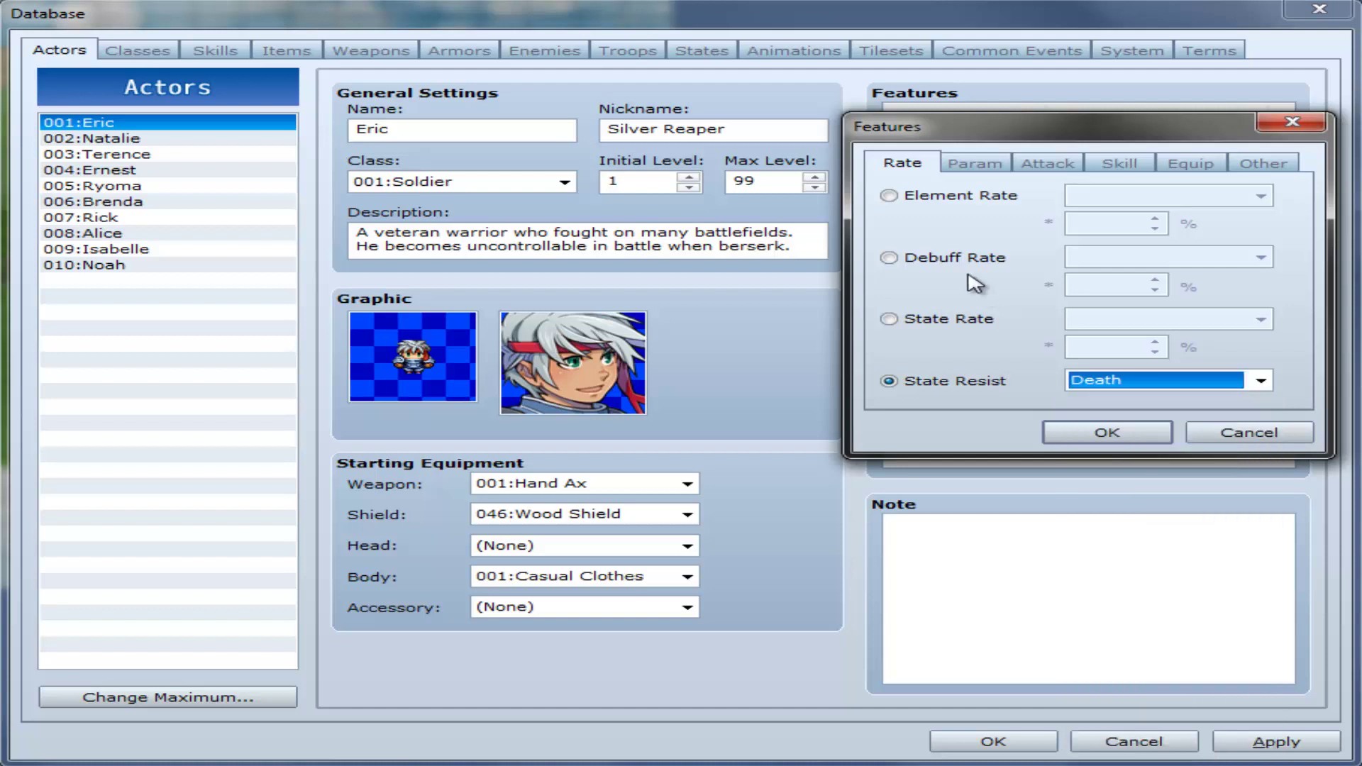
View the parameter features by selecting Parameter, Ex-Parameter and Sp-Parameter in turn.
{"action": "left_click", "coordinate": [972, 166]}
{"action": "left_click", "coordinate": [948, 195]}
{"action": "left_click", "coordinate": [910, 261]}
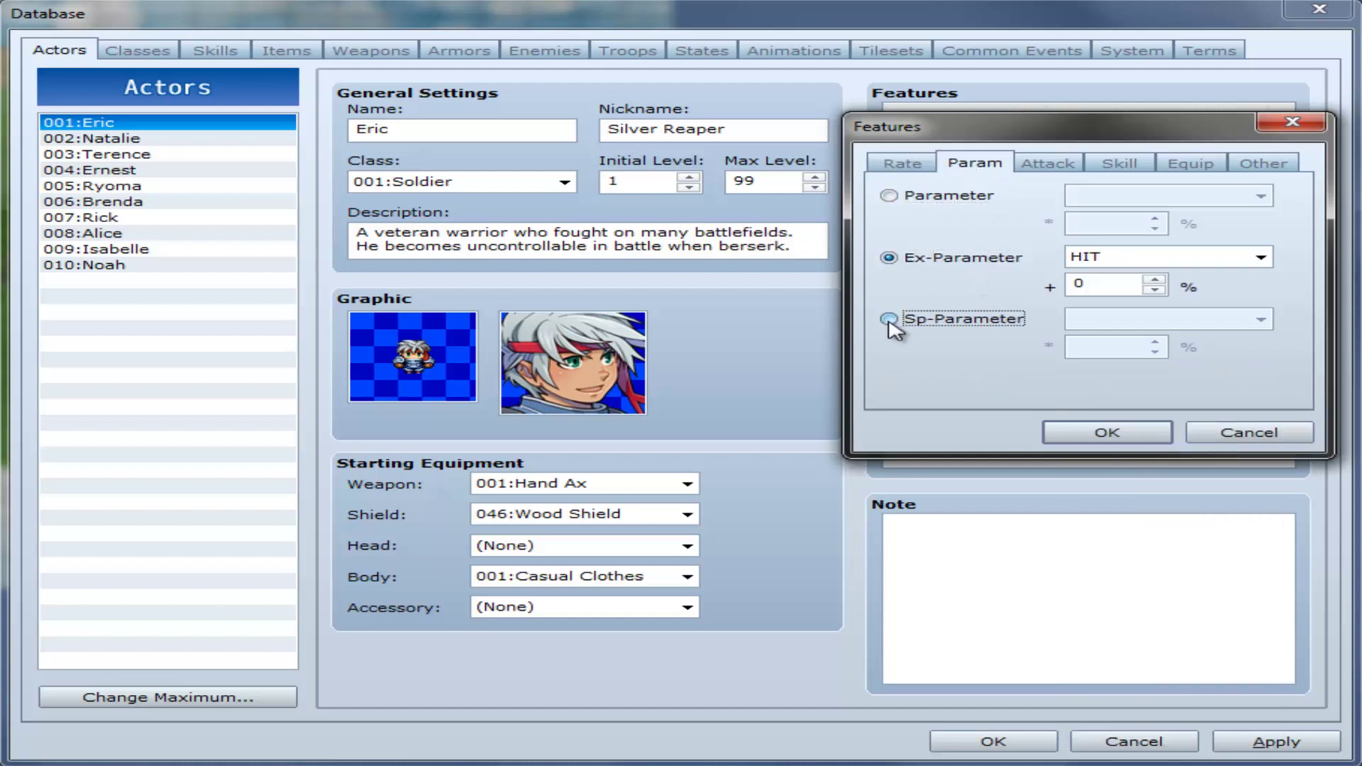
{"action": "left_click", "coordinate": [889, 320]}
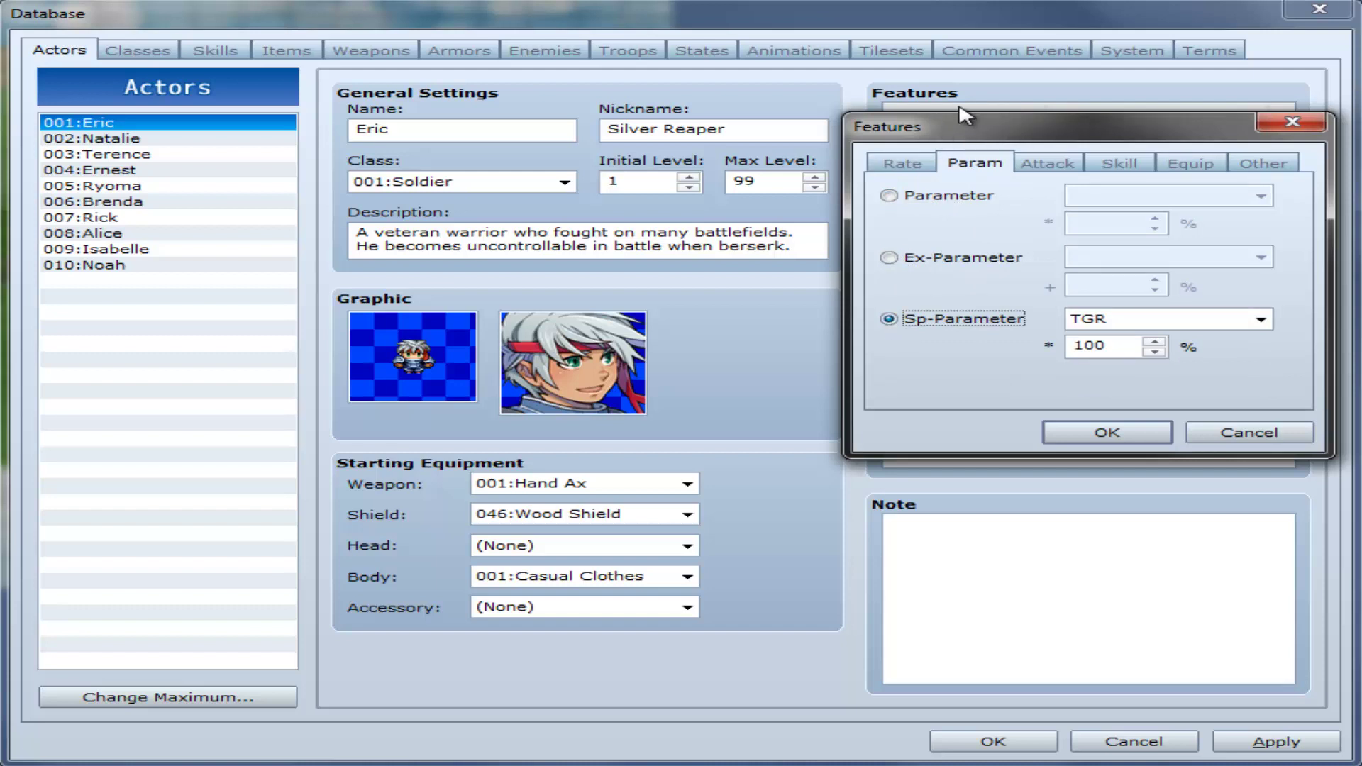
Review the Attack, Skill and Equip feature categories, including Add Skill Type, Seal Skill Type and Equip Weapon.
{"action": "left_click", "coordinate": [1053, 163]}
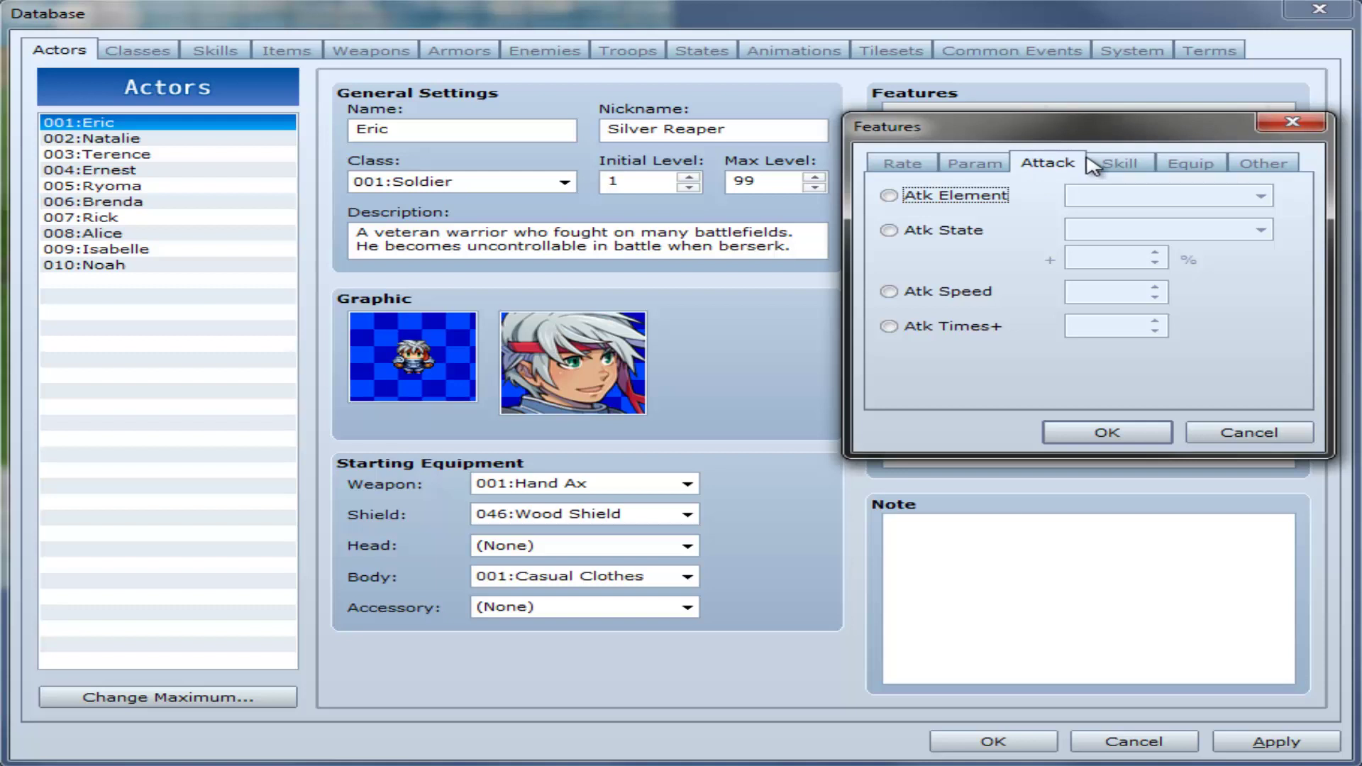
{"action": "left_click", "coordinate": [1130, 164]}
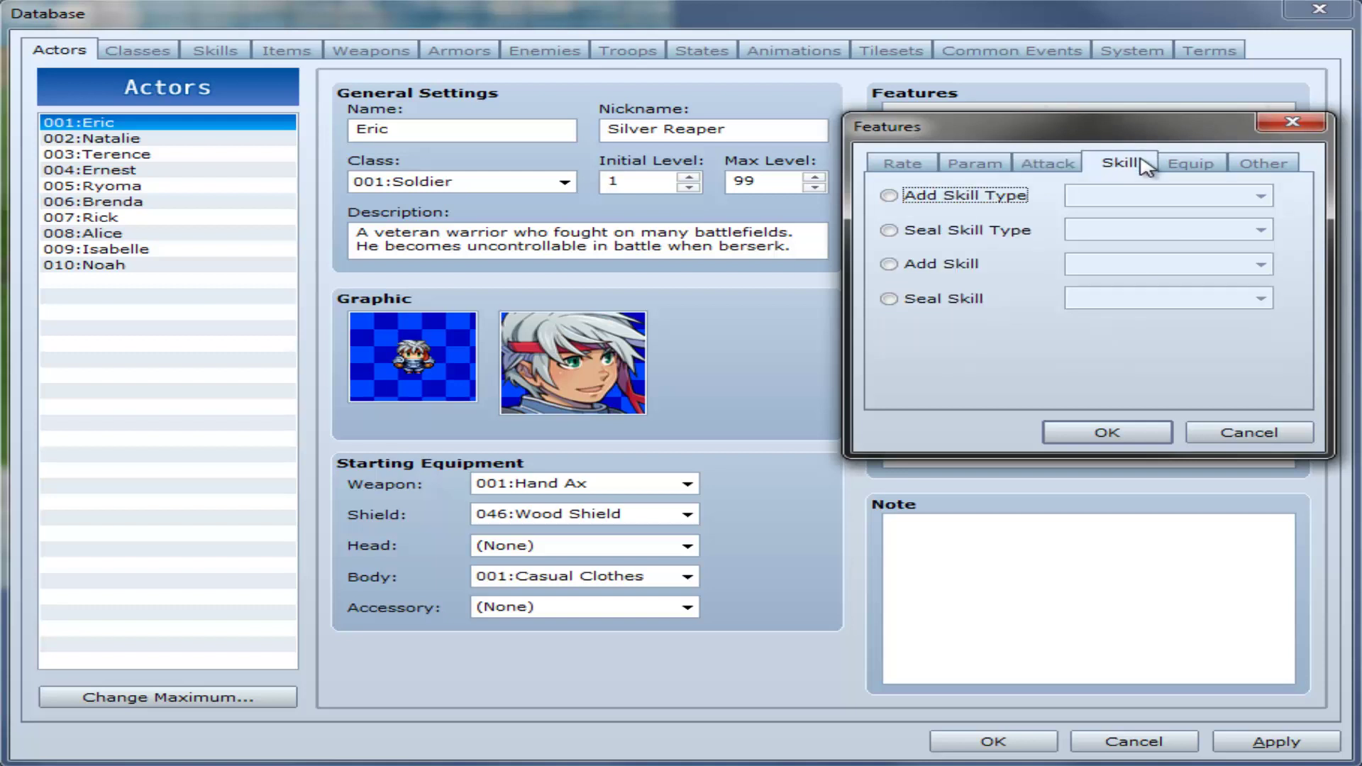
{"action": "left_click", "coordinate": [909, 201]}
{"action": "left_click", "coordinate": [891, 229]}
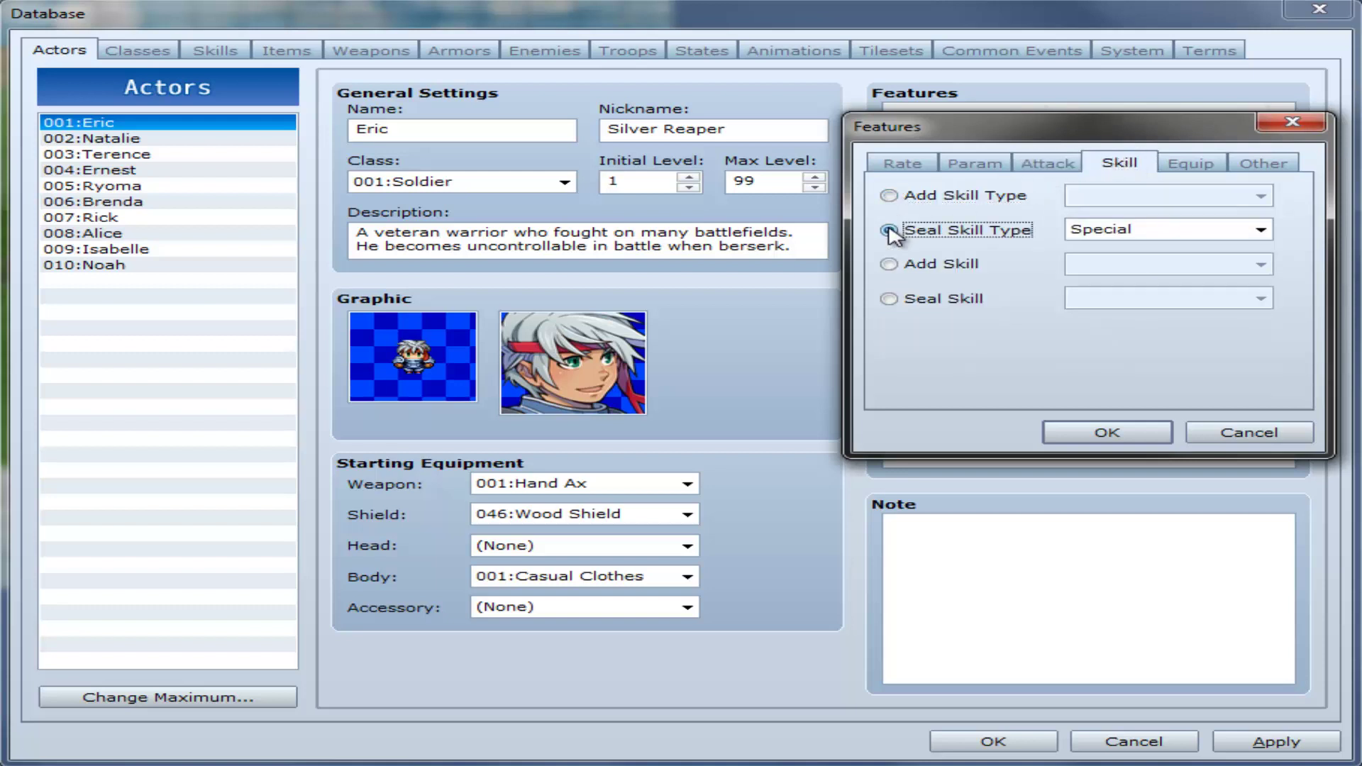
{"action": "left_click", "coordinate": [909, 202]}
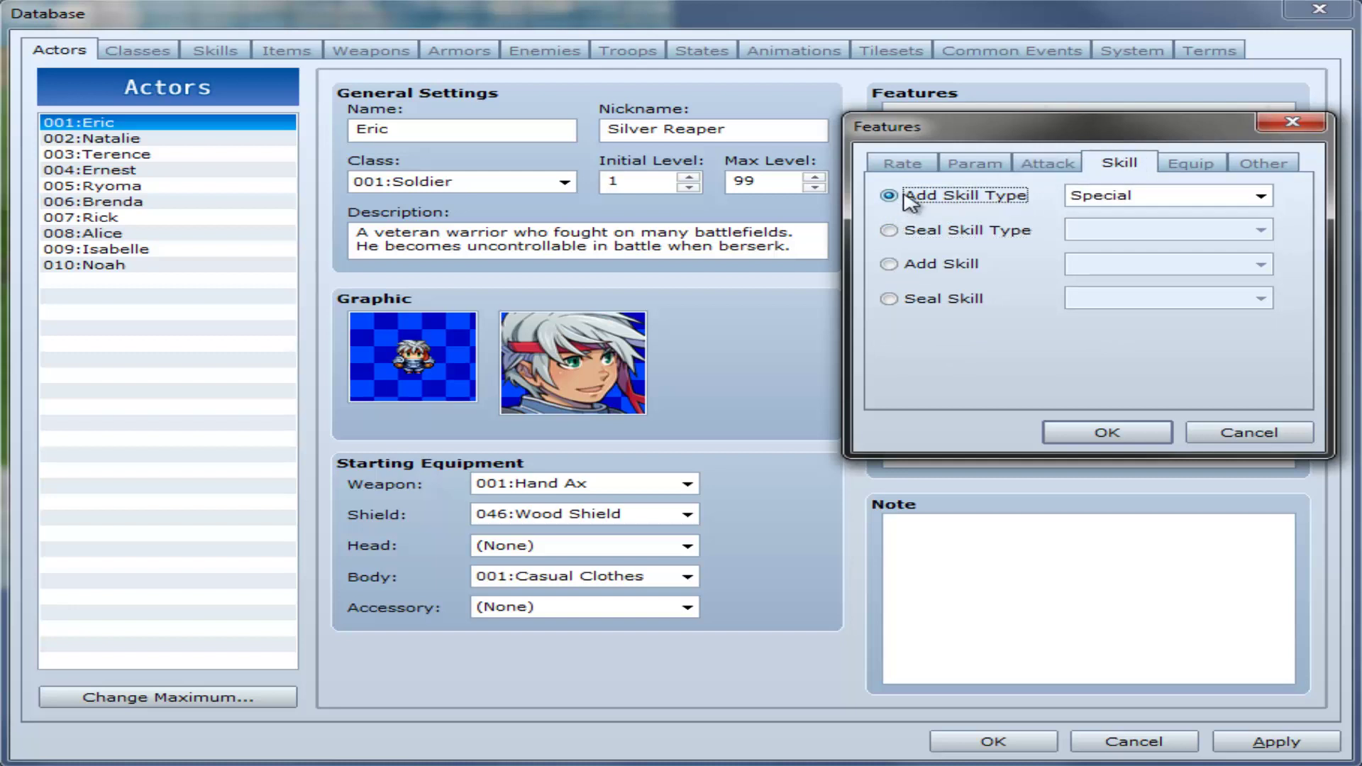
{"action": "left_click", "coordinate": [1208, 163]}
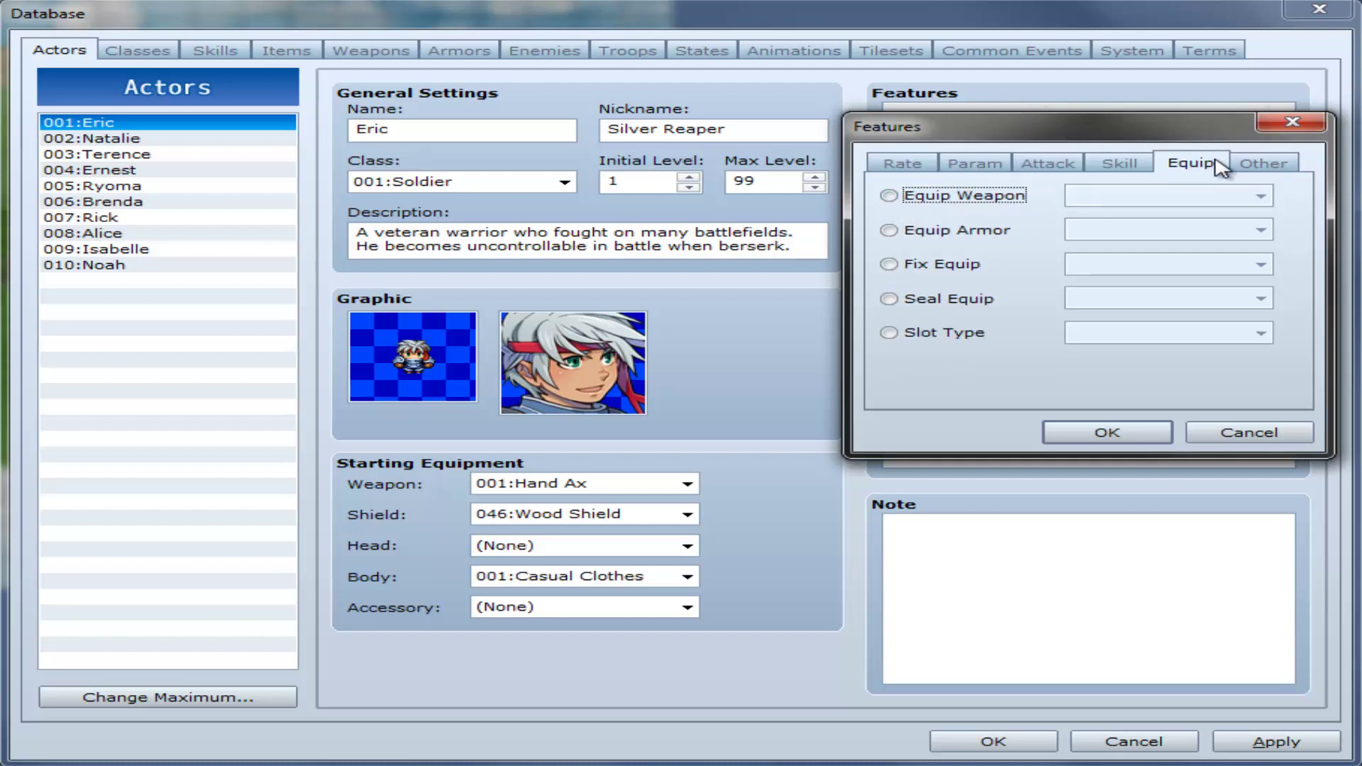
{"action": "left_click", "coordinate": [981, 199]}
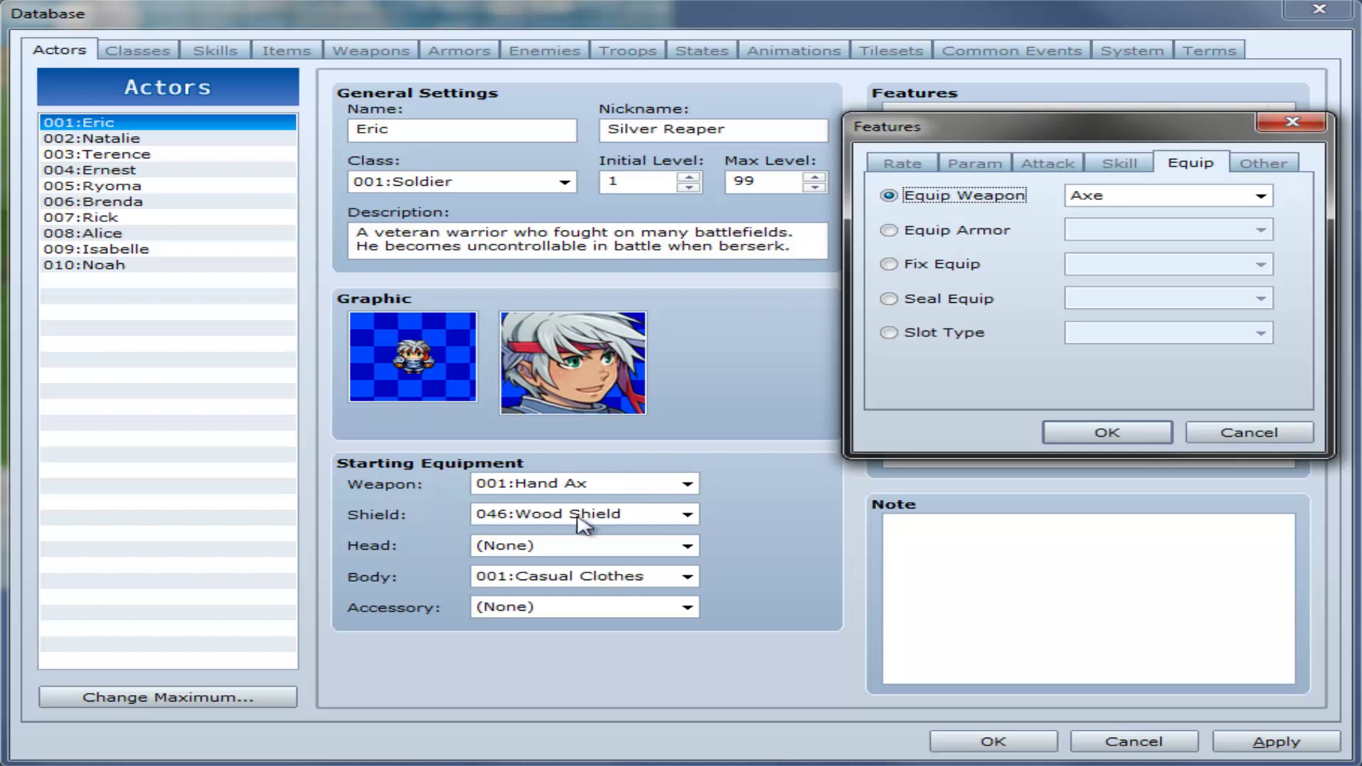
Examine the Other feature category, including Action Times+ and the choices for Special Flag.
{"action": "left_click", "coordinate": [1265, 166]}
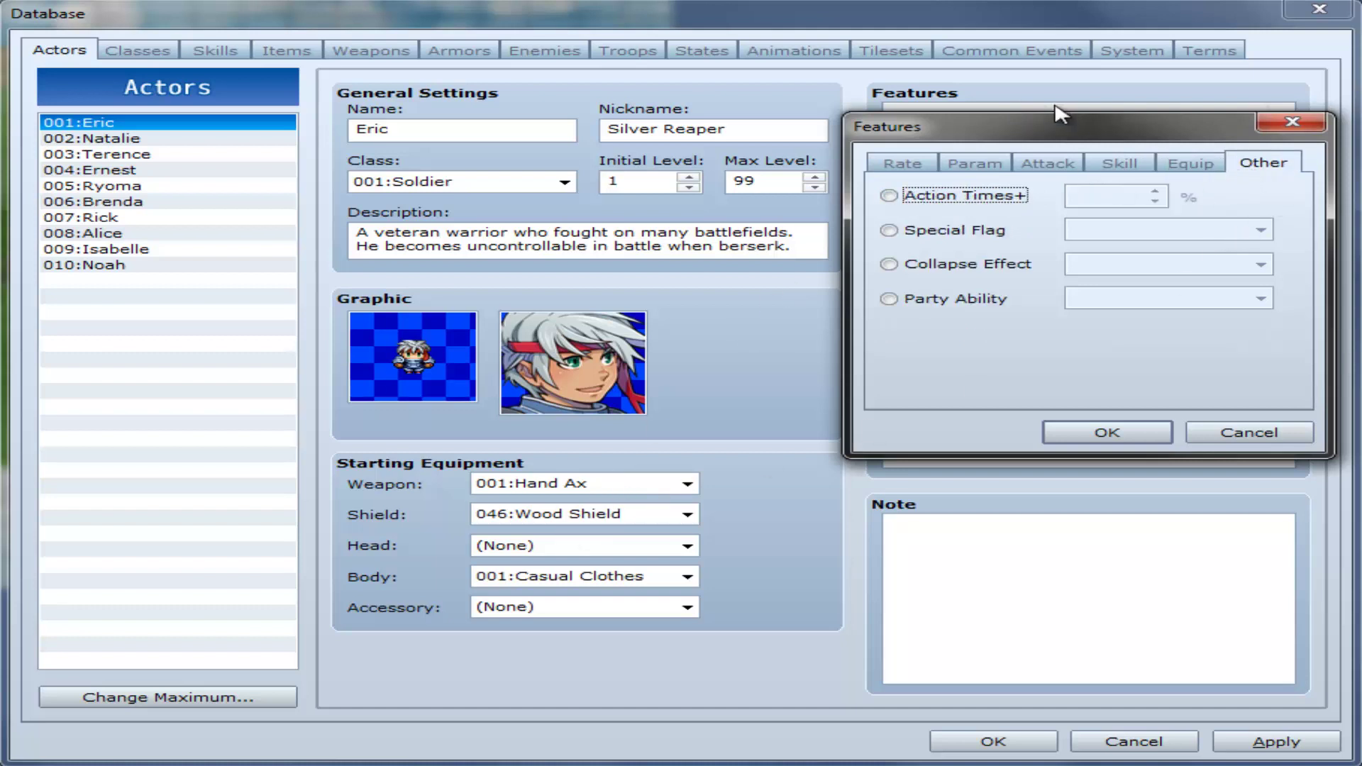
{"action": "left_click_drag", "start_coordinate": [1050, 126], "coordinate": [691, 227]}
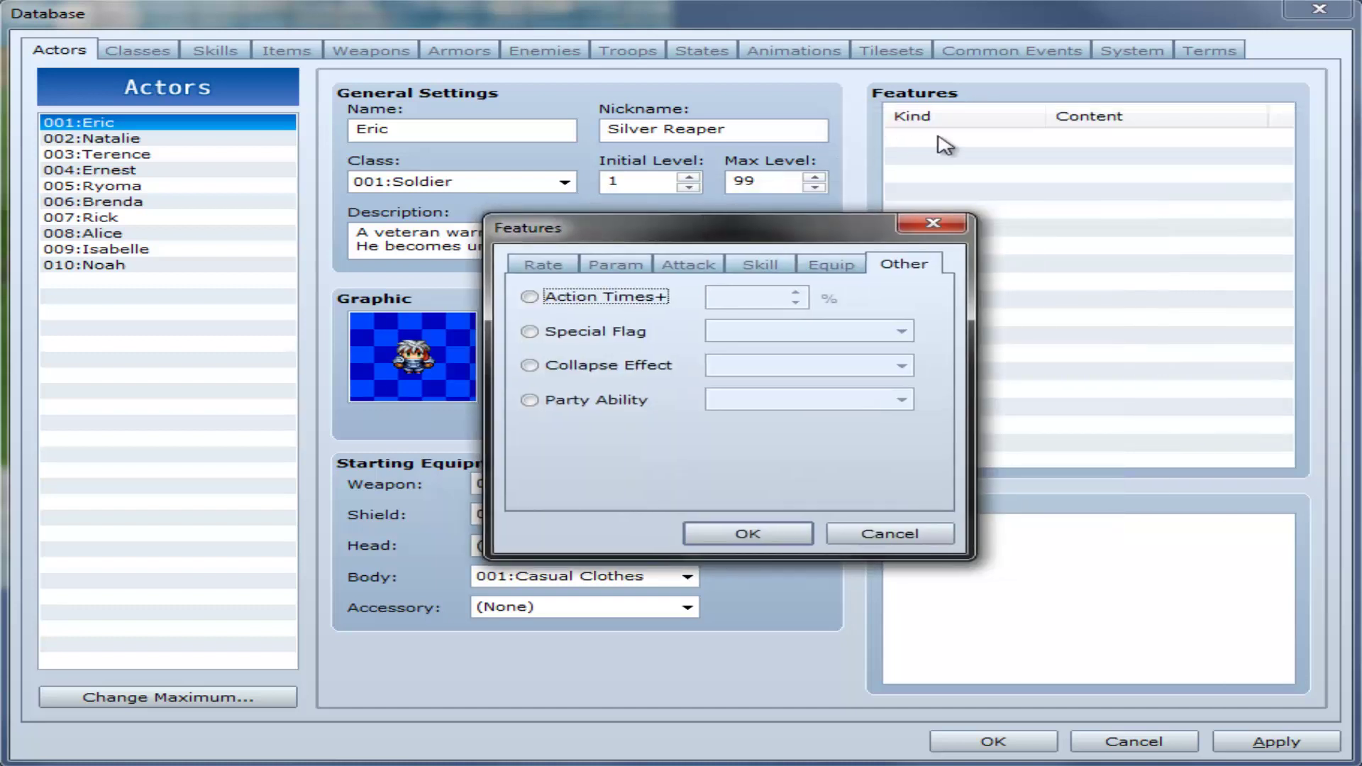
{"action": "left_click_drag", "start_coordinate": [860, 238], "coordinate": [1271, 127]}
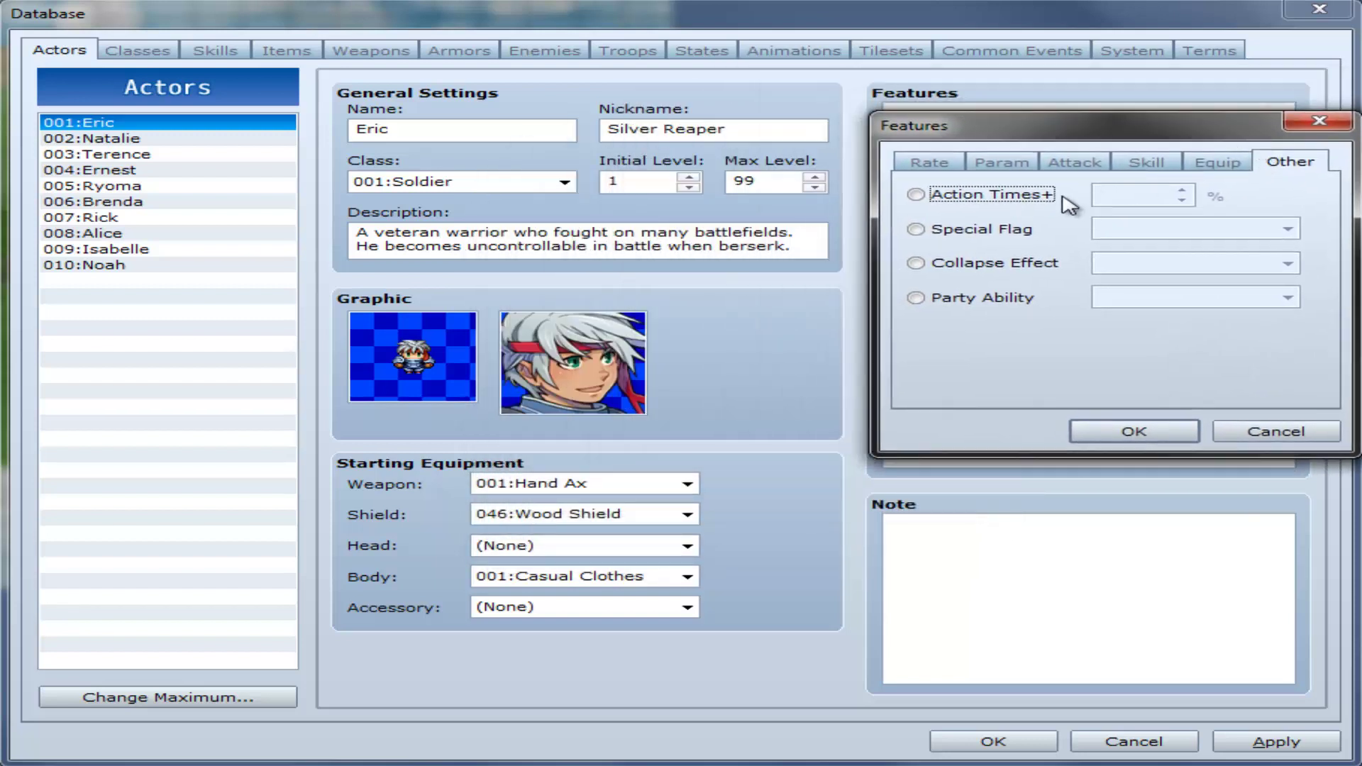
{"action": "left_click", "coordinate": [915, 196]}
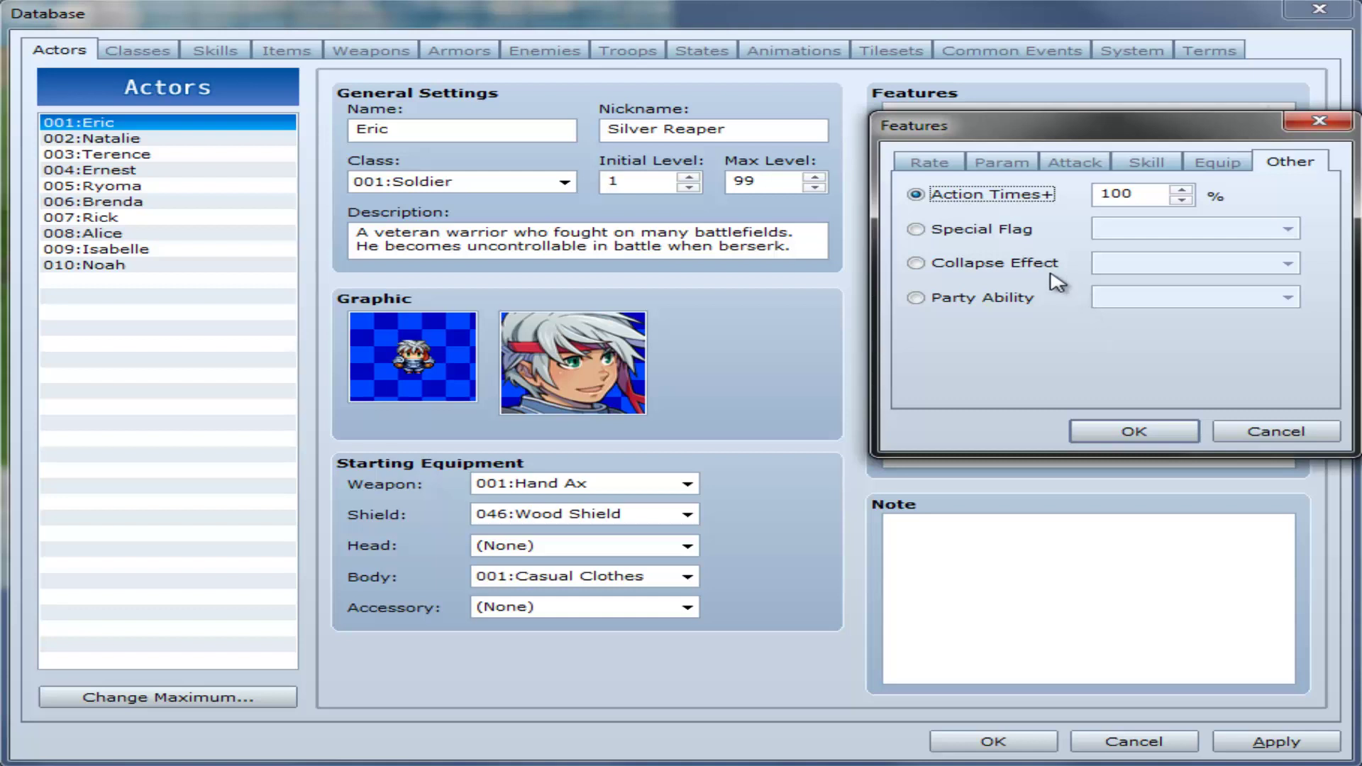
{"action": "mouse_move", "coordinate": [1006, 297]}
{"action": "left_click", "coordinate": [967, 232]}
{"action": "left_click", "coordinate": [1158, 228]}
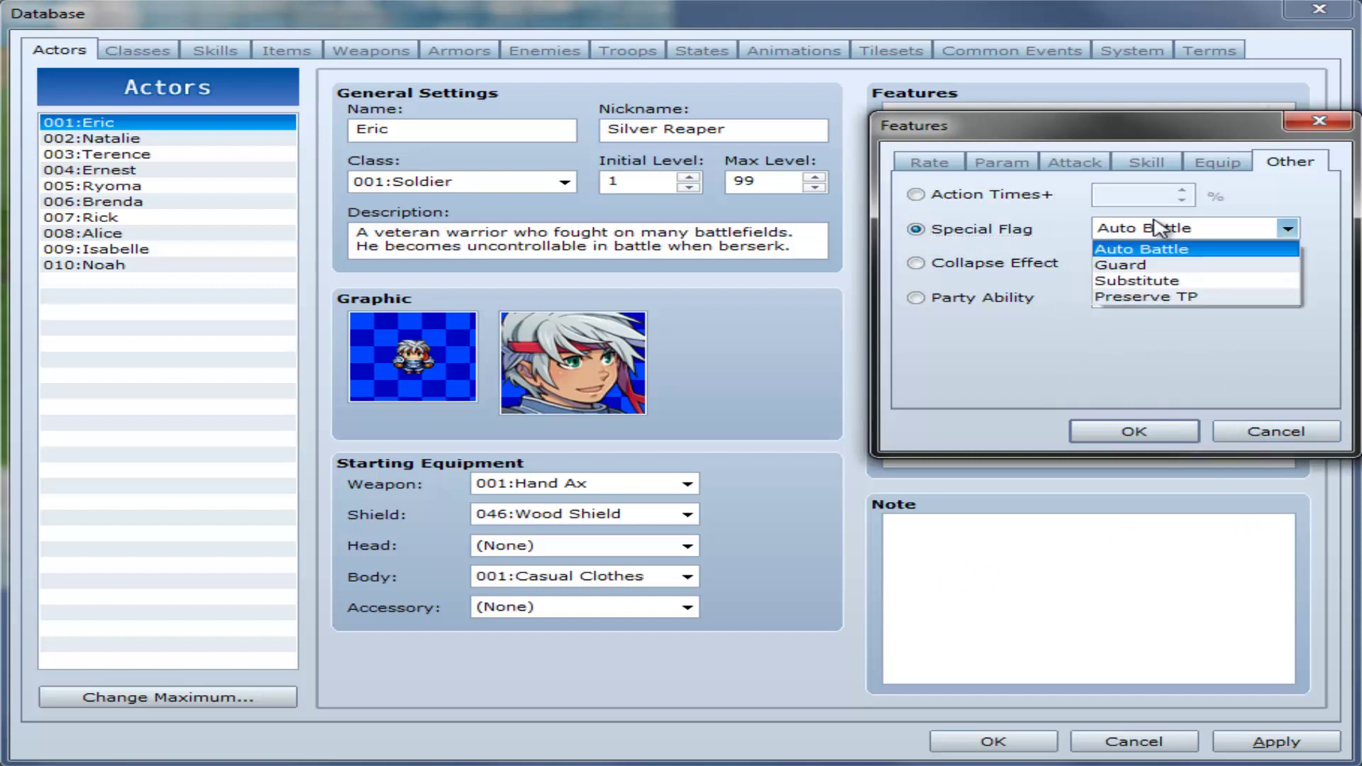
{"action": "left_click", "coordinate": [1128, 228]}
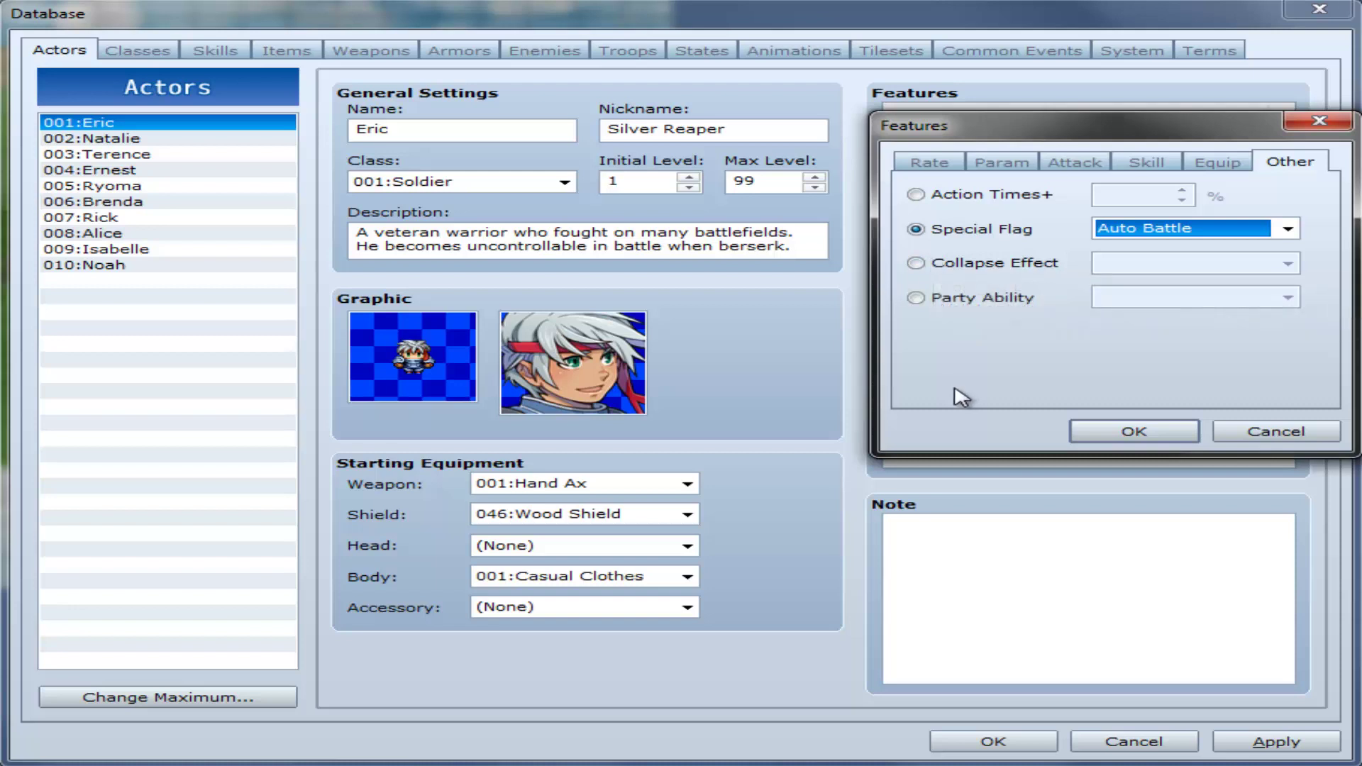
View the Party Ability feature option and leave the Features dialog without adding anything.
{"action": "left_click", "coordinate": [921, 301]}
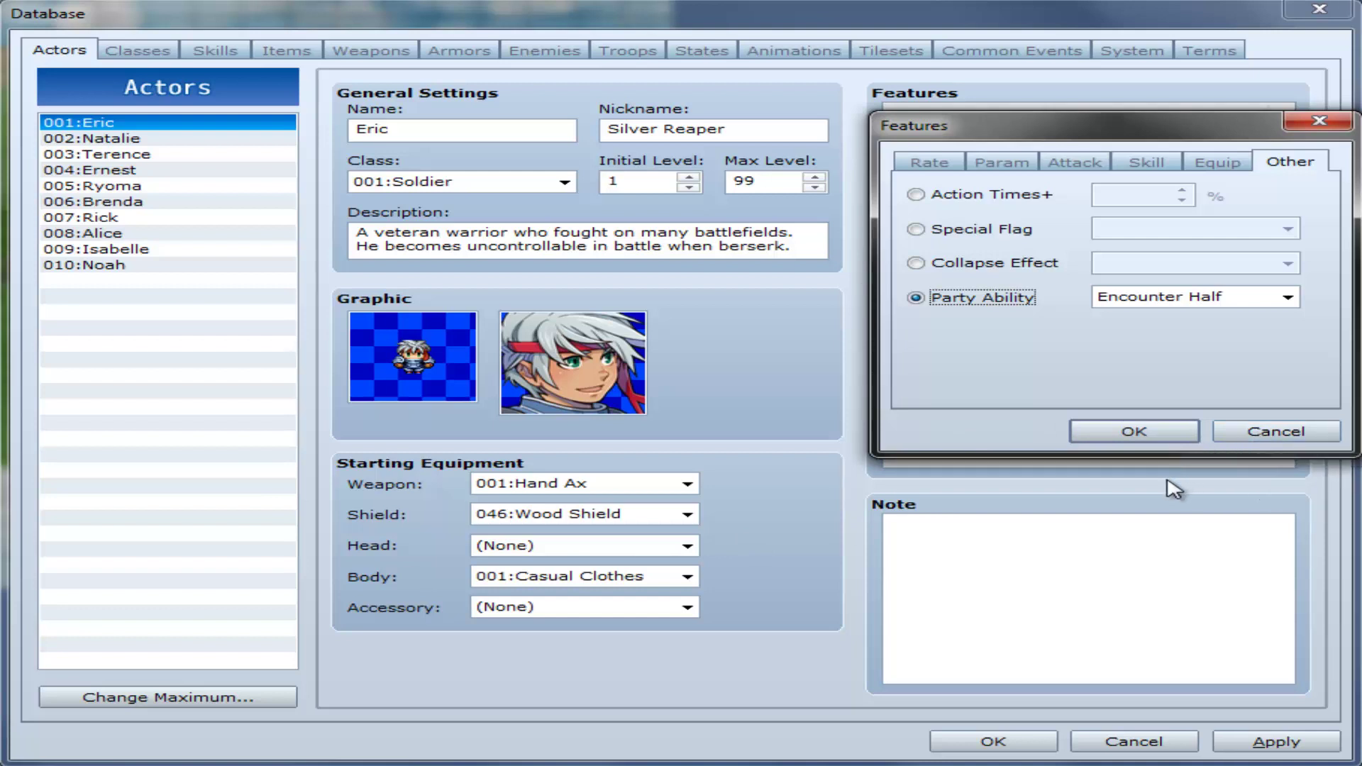
{"action": "left_click", "coordinate": [1288, 432]}
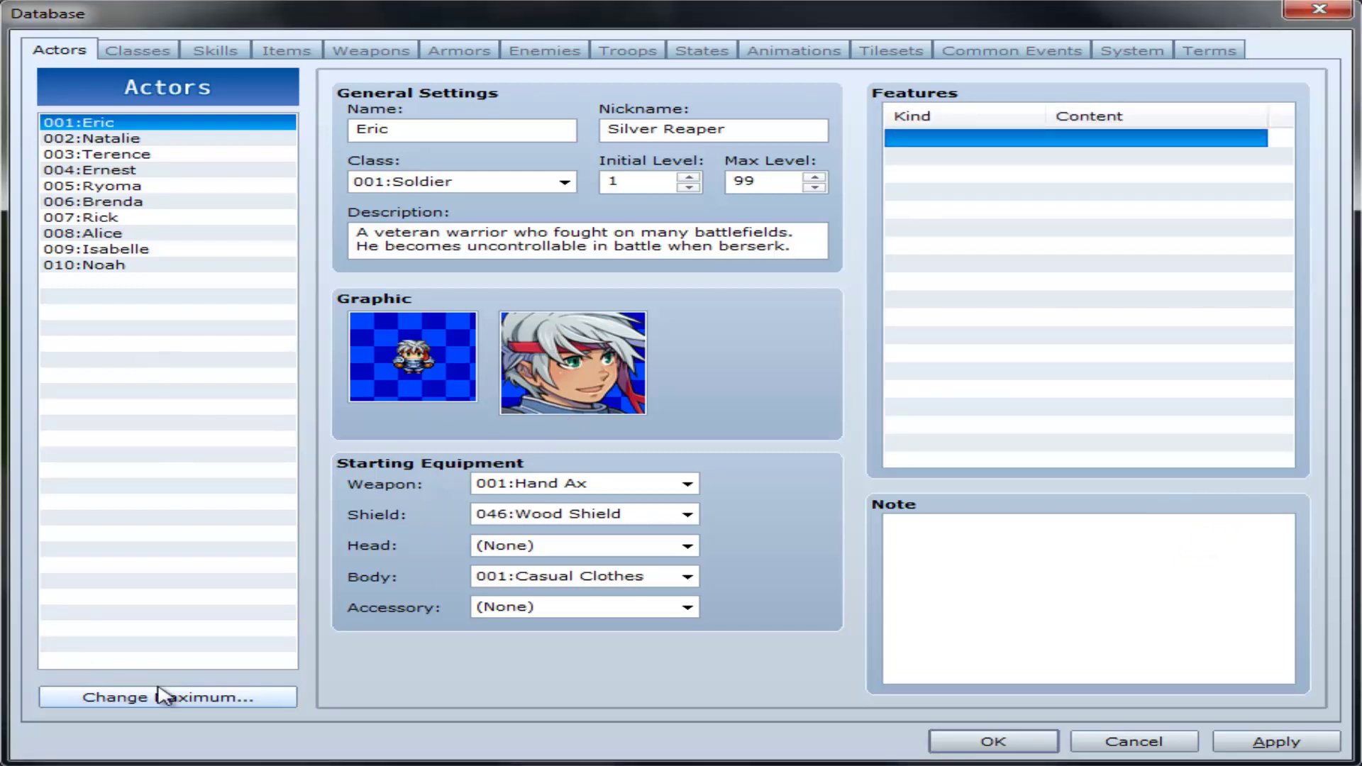
Raise the maximum number of actors to 11.
{"action": "left_click", "coordinate": [132, 698]}
{"action": "left_click", "coordinate": [127, 707]}
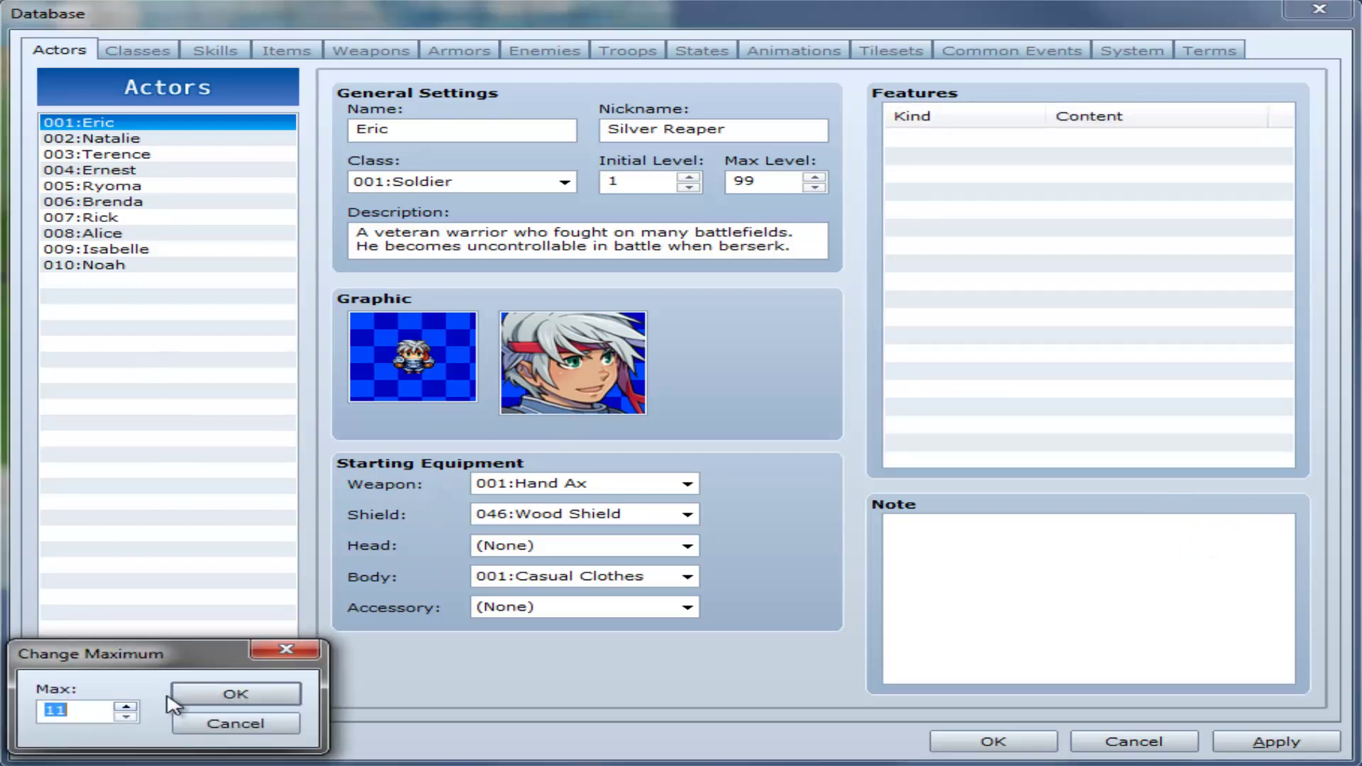
{"action": "left_click", "coordinate": [267, 693]}
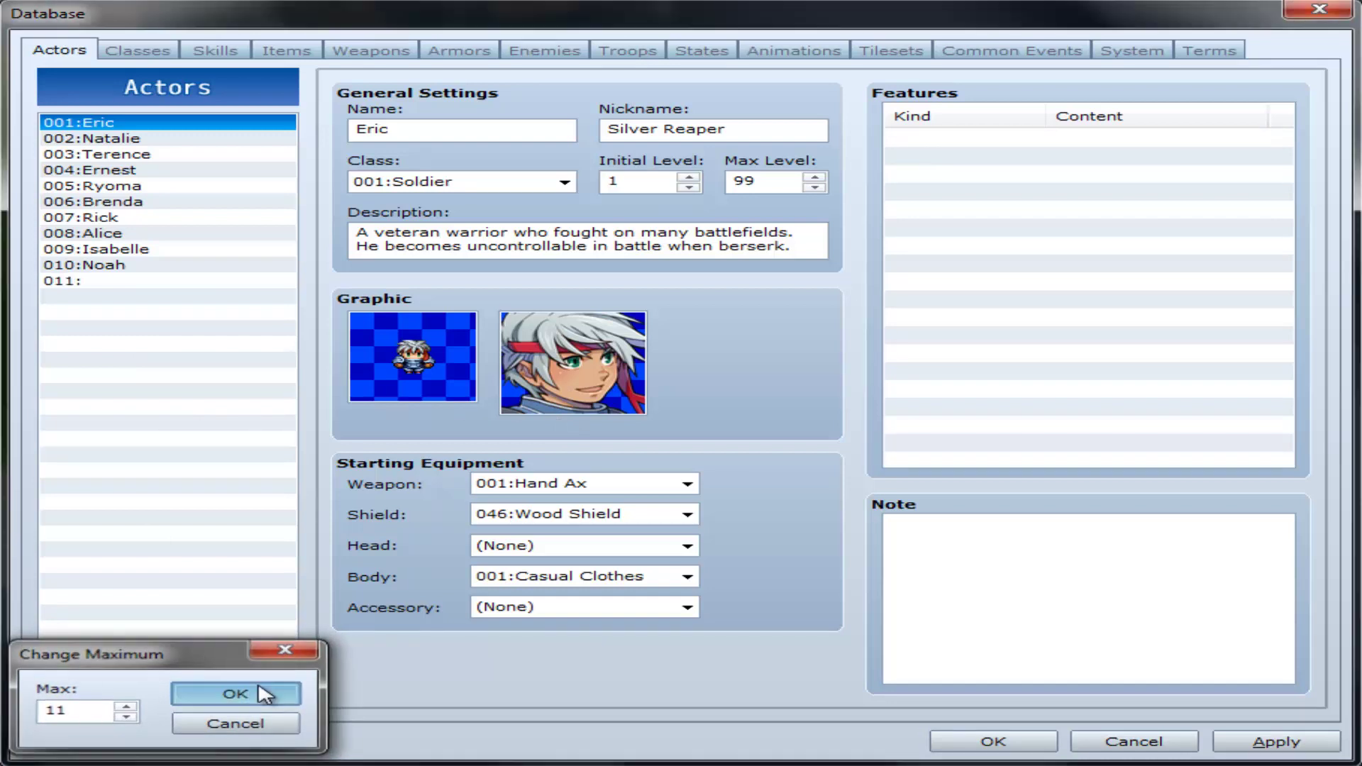
Name the empty actor 011 Gray, with 001:Soldier as its class.
{"action": "left_click", "coordinate": [126, 268]}
{"action": "left_click", "coordinate": [142, 281]}
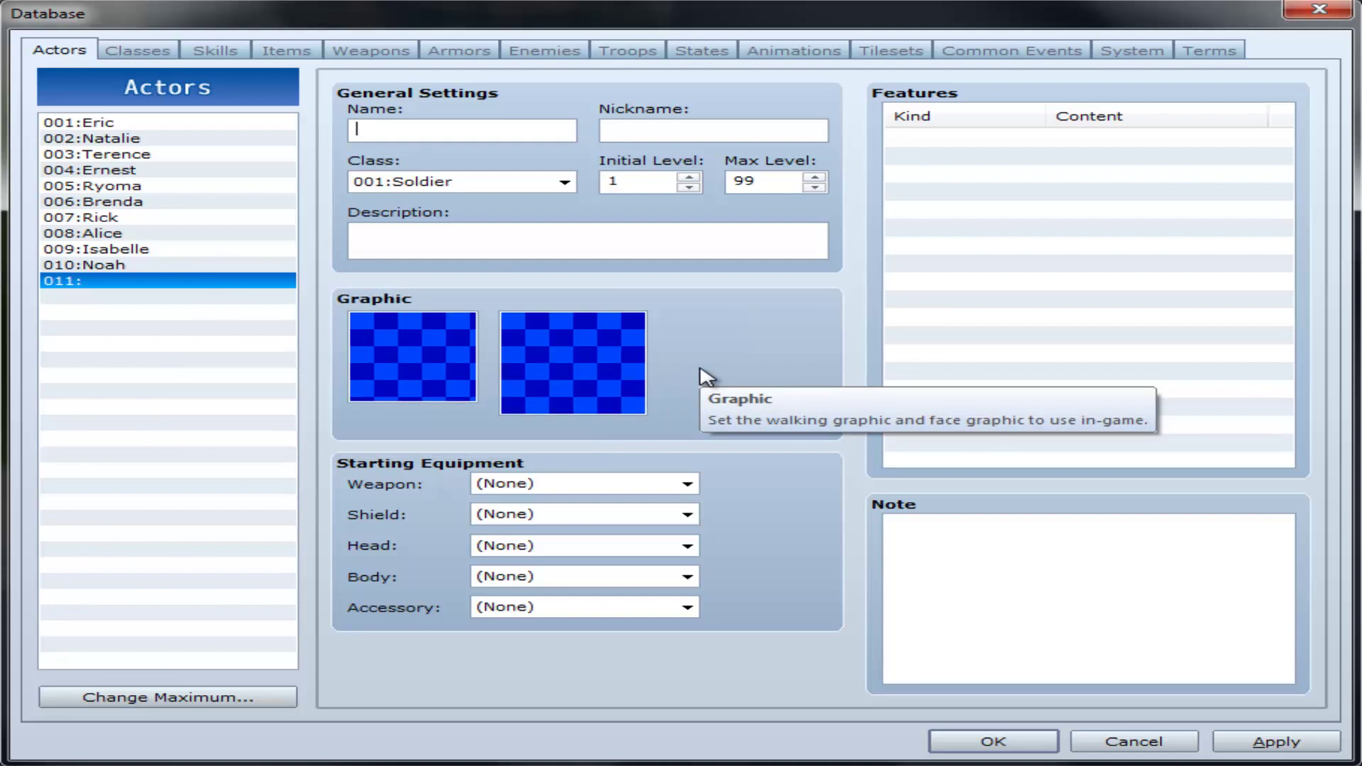
{"action": "type", "text": "Gray"}
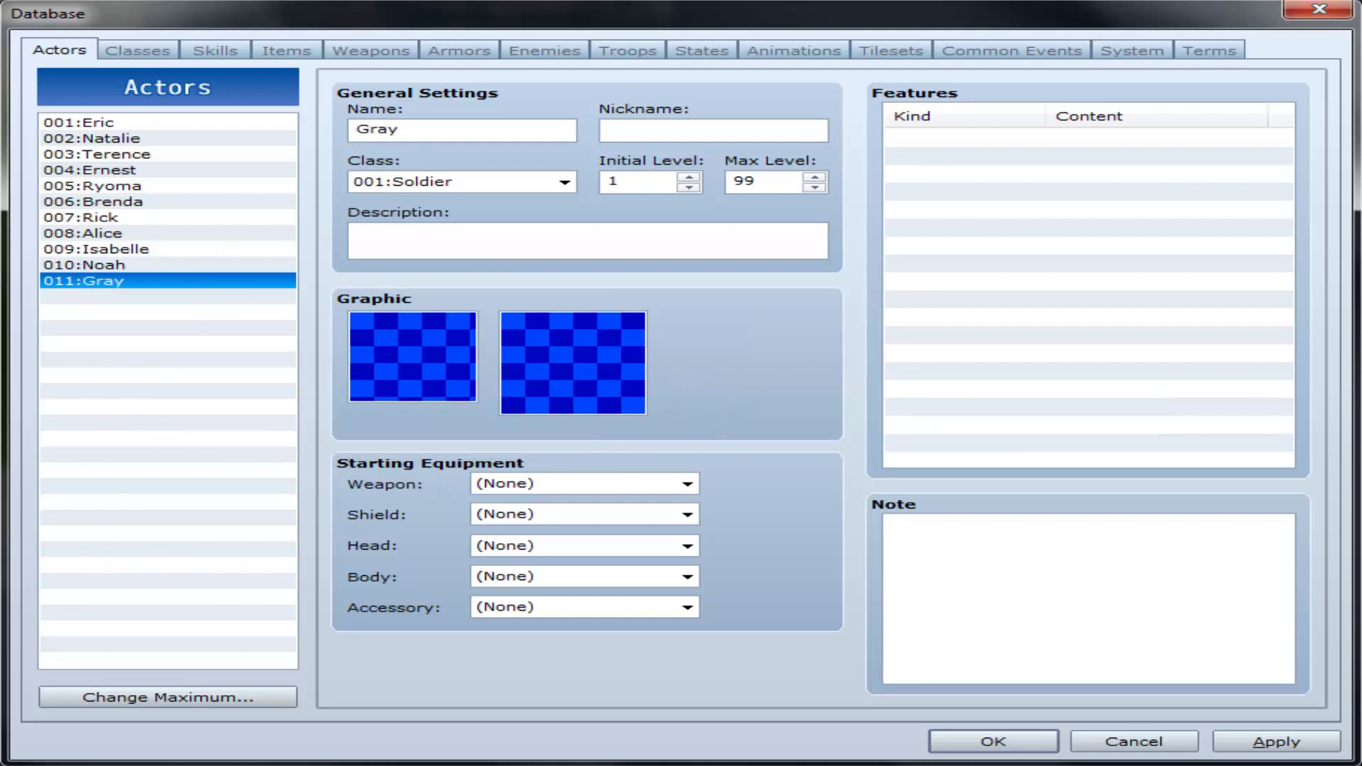
{"action": "left_click", "coordinate": [638, 135]}
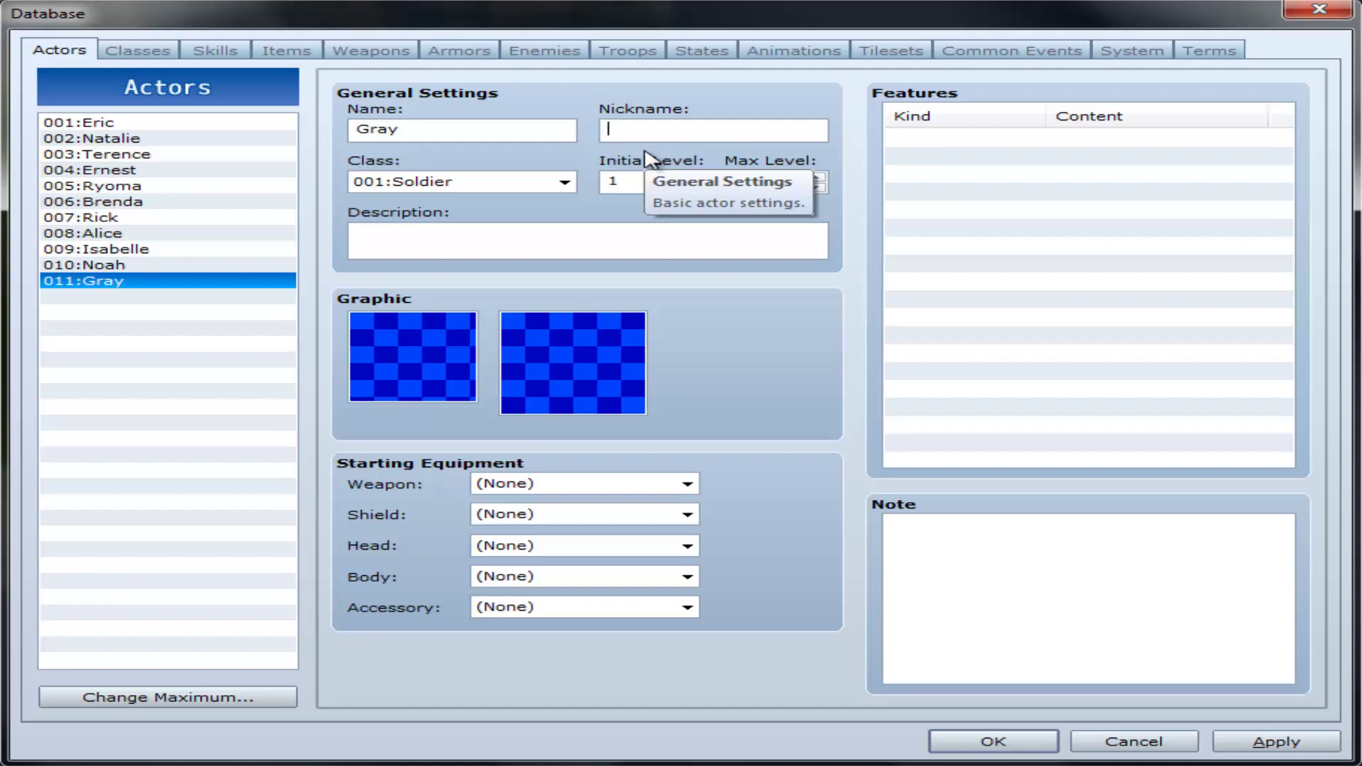
{"action": "left_click", "coordinate": [430, 183]}
{"action": "left_click", "coordinate": [431, 185]}
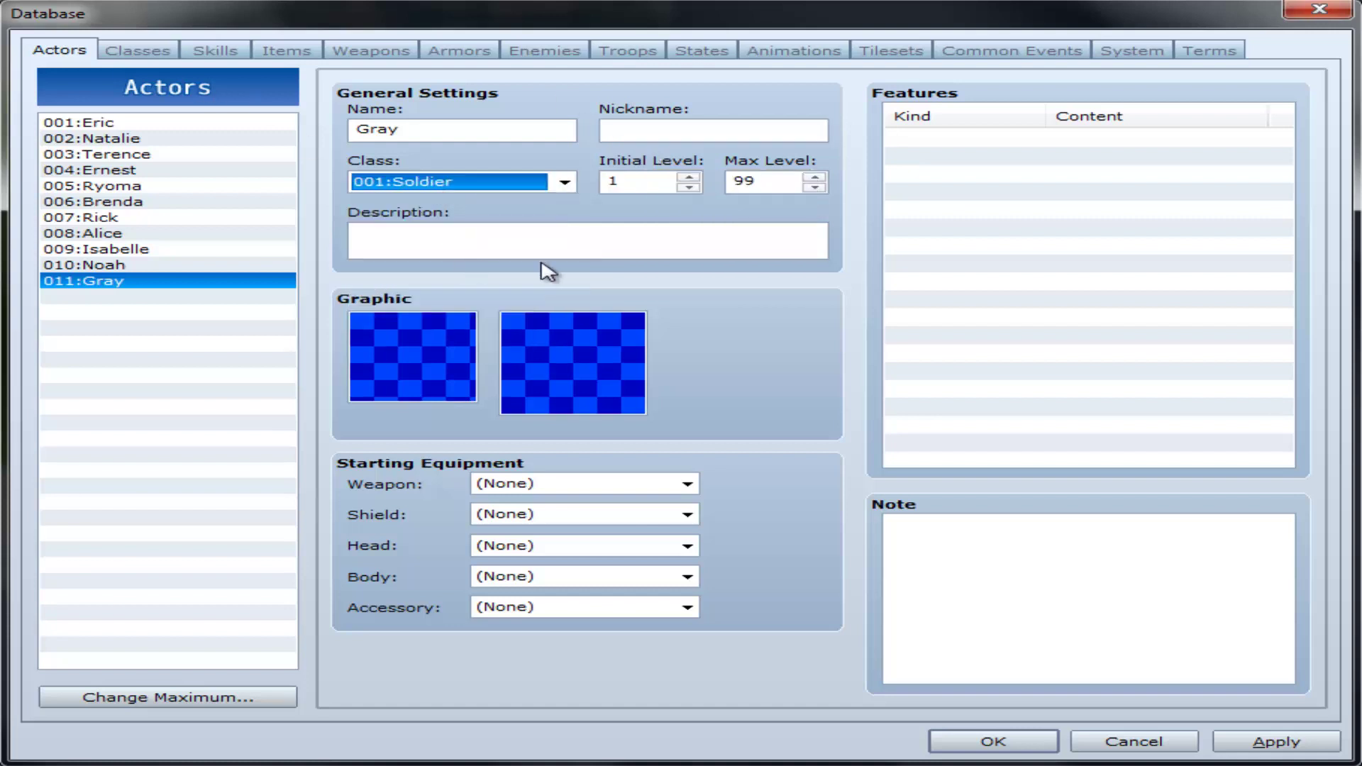
Enter "Ein Held, der eines Tages die Welt retten wird." as Gray's description.
{"action": "left_click", "coordinate": [636, 247]}
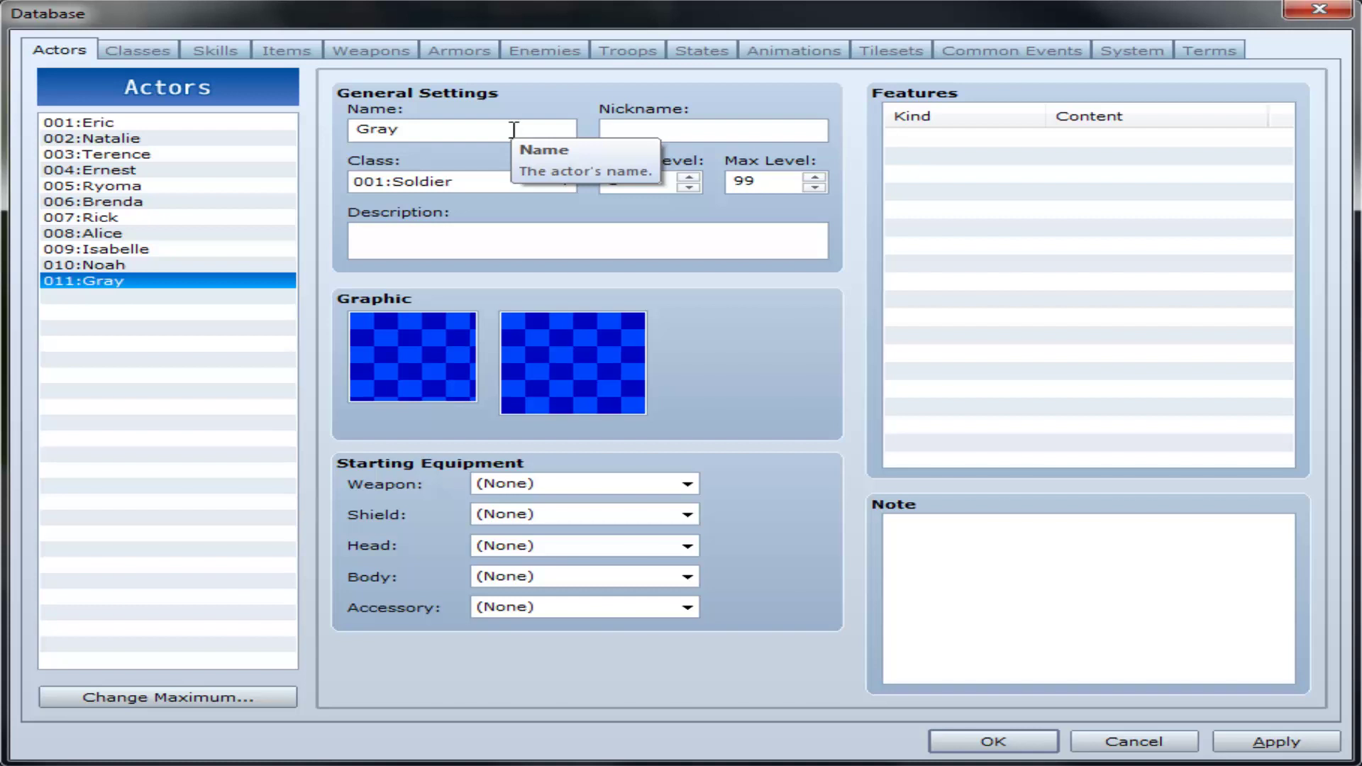
{"action": "type", "text": "Ein Held, der eines"}
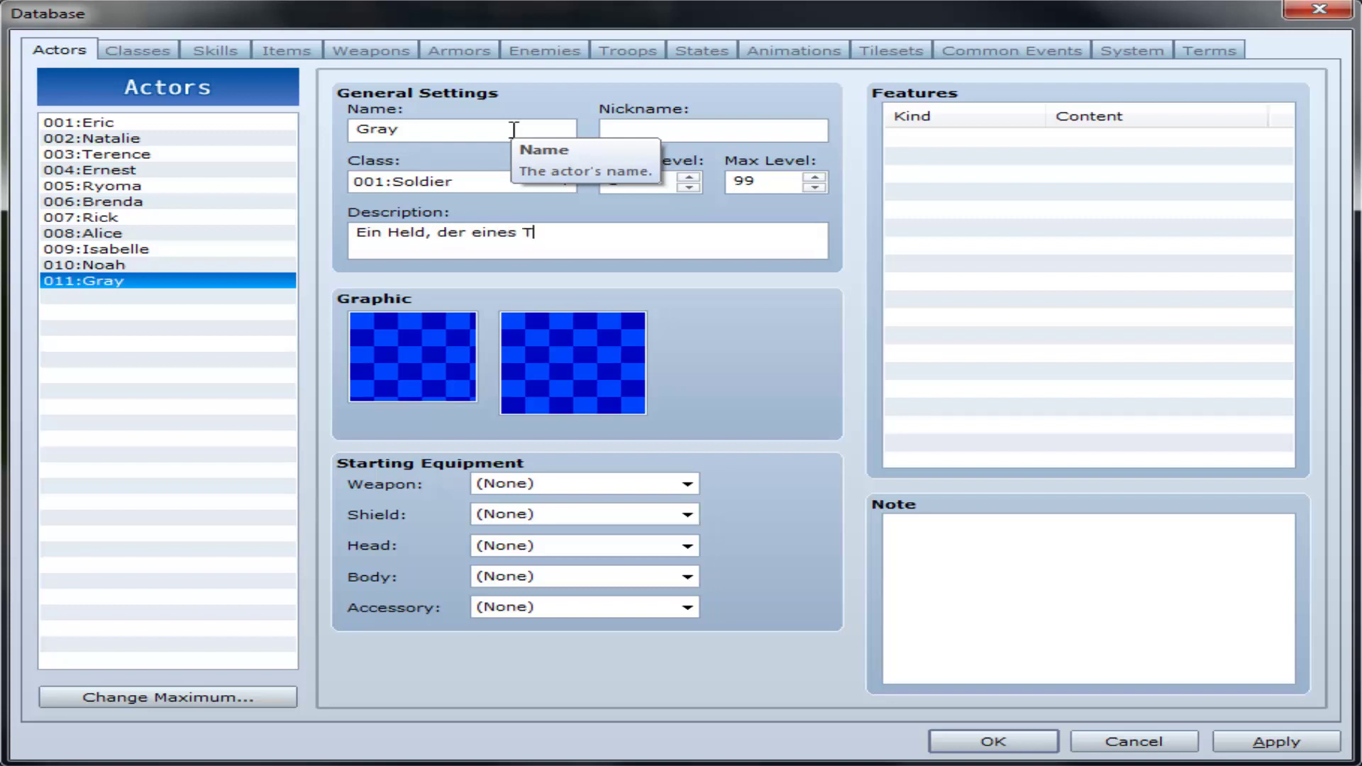
{"action": "type", "text": "Tah"}
{"action": "key", "text": "BackSpace"}
{"action": "type", "text": "ges die Welt re"}
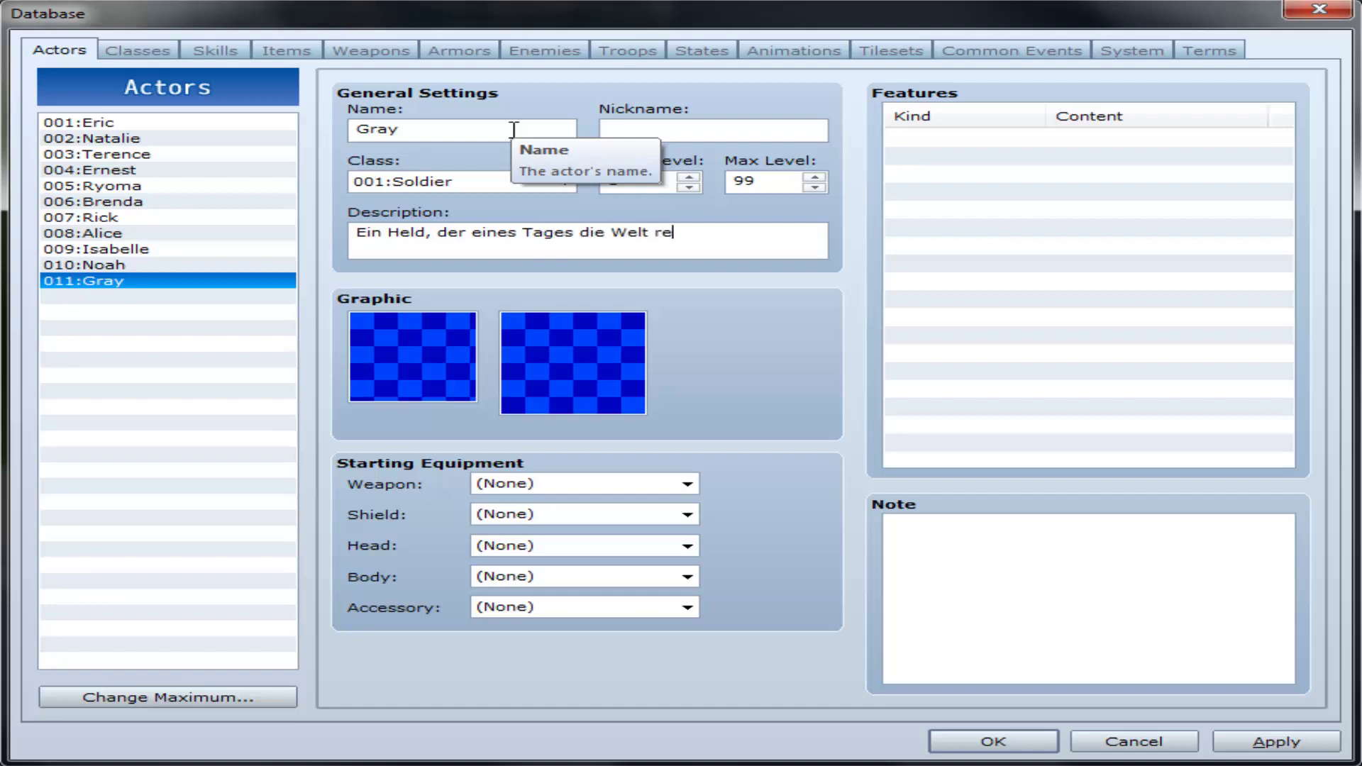
{"action": "type", "text": "tten wird."}
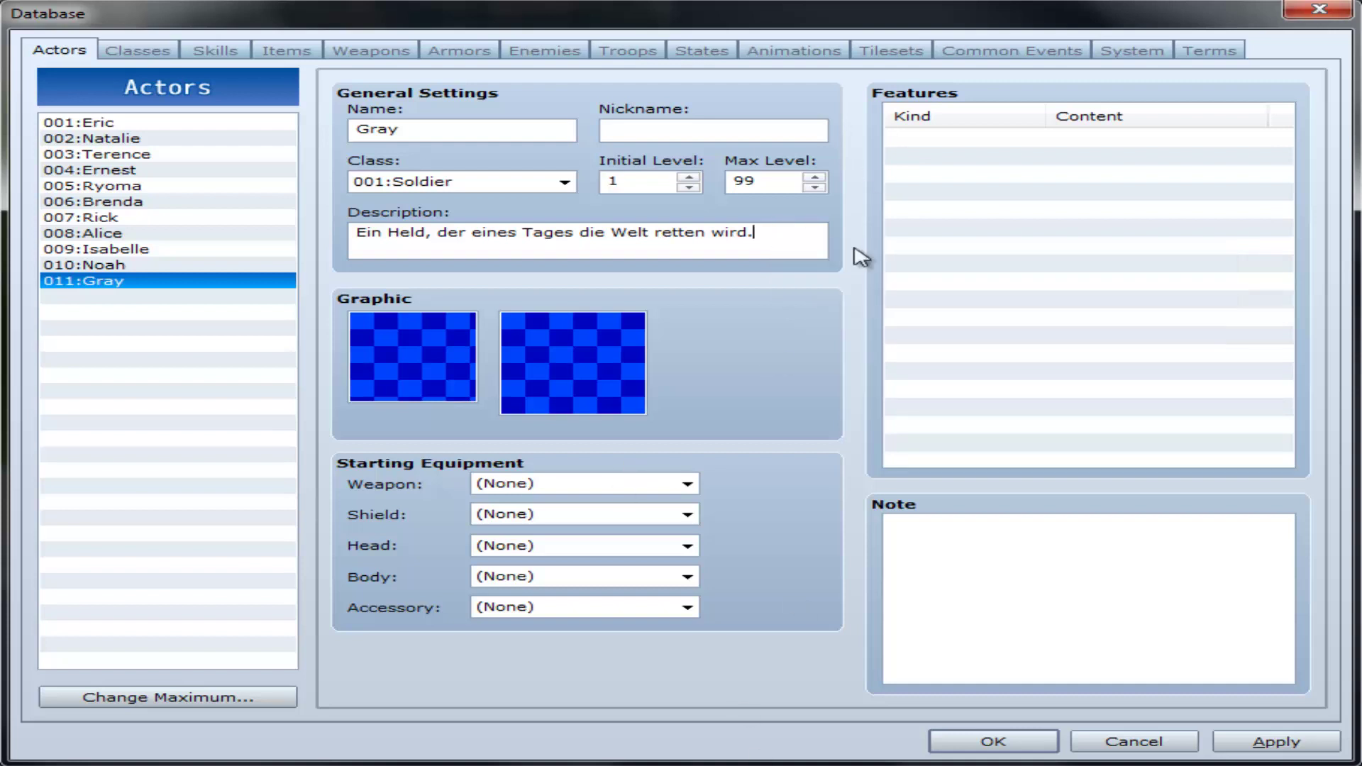
{"action": "left_click_drag", "start_coordinate": [742, 235], "coordinate": [755, 268]}
Assign Gray the first orange-haired character from the Actor1 set as both walking graphic and face graphic.
{"action": "double_click", "coordinate": [424, 349]}
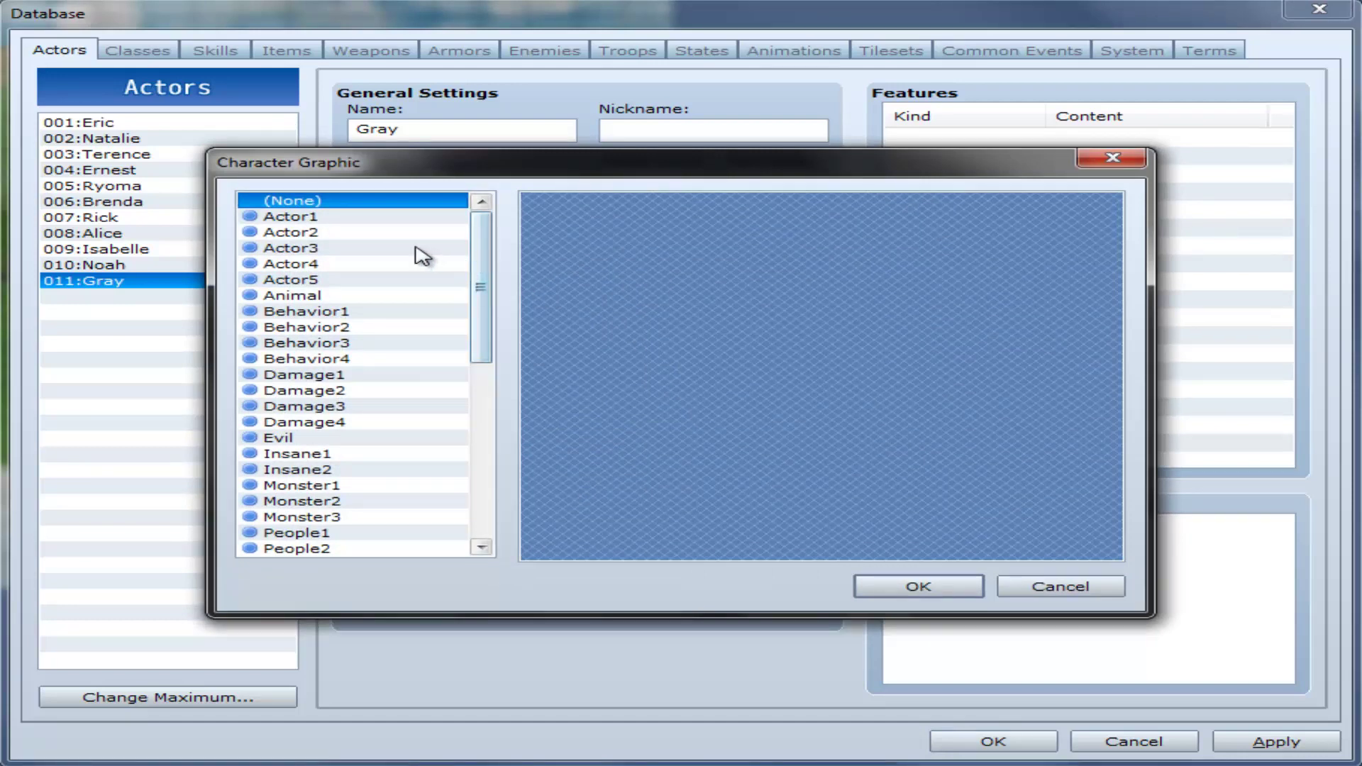
{"action": "left_click", "coordinate": [377, 217]}
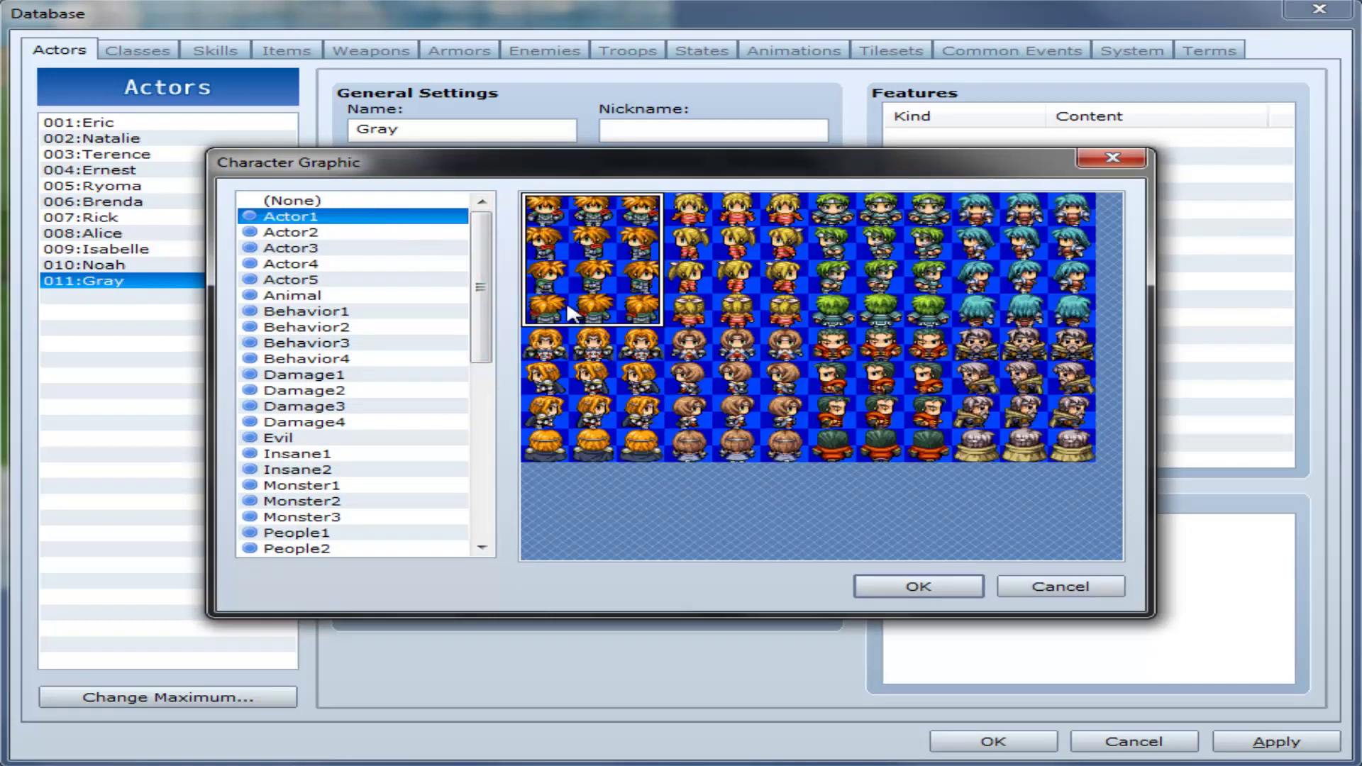
{"action": "double_click", "coordinate": [561, 259]}
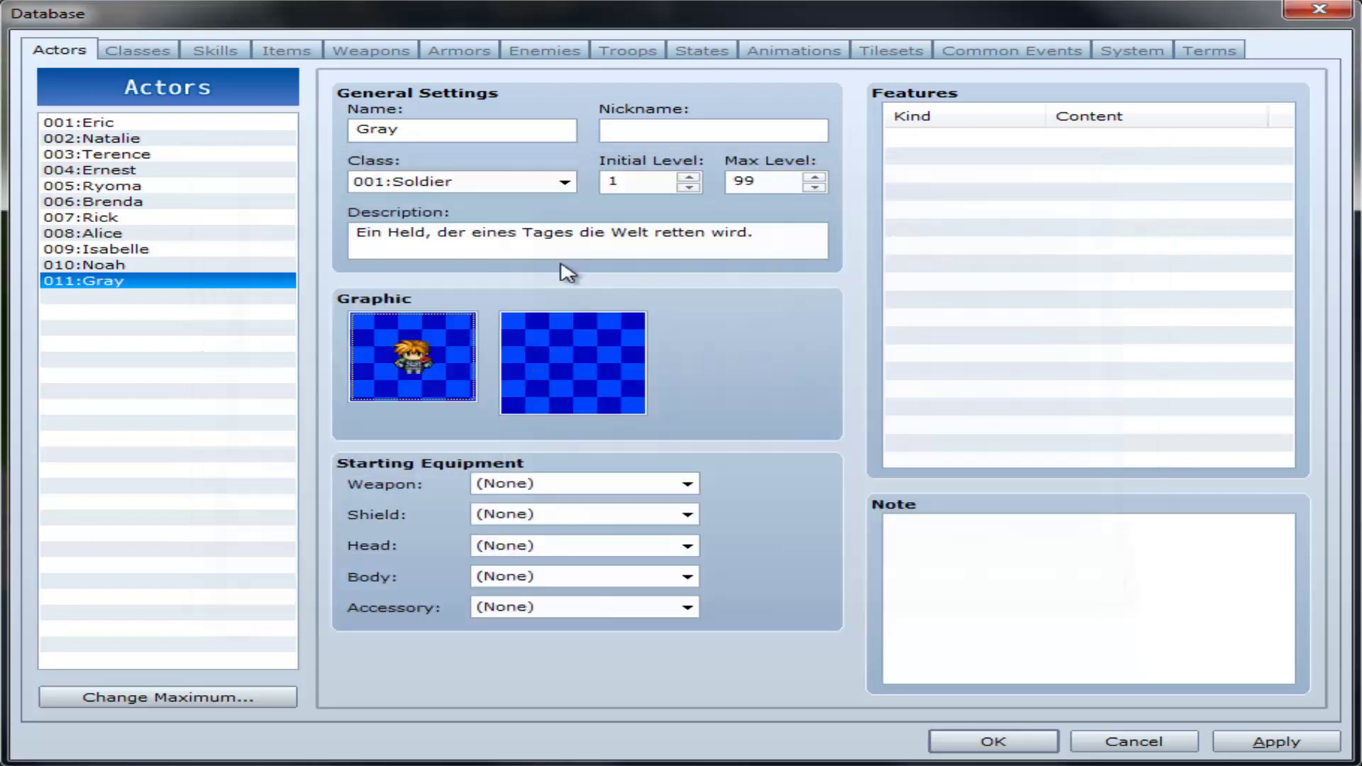
{"action": "double_click", "coordinate": [550, 342]}
{"action": "left_click", "coordinate": [387, 219]}
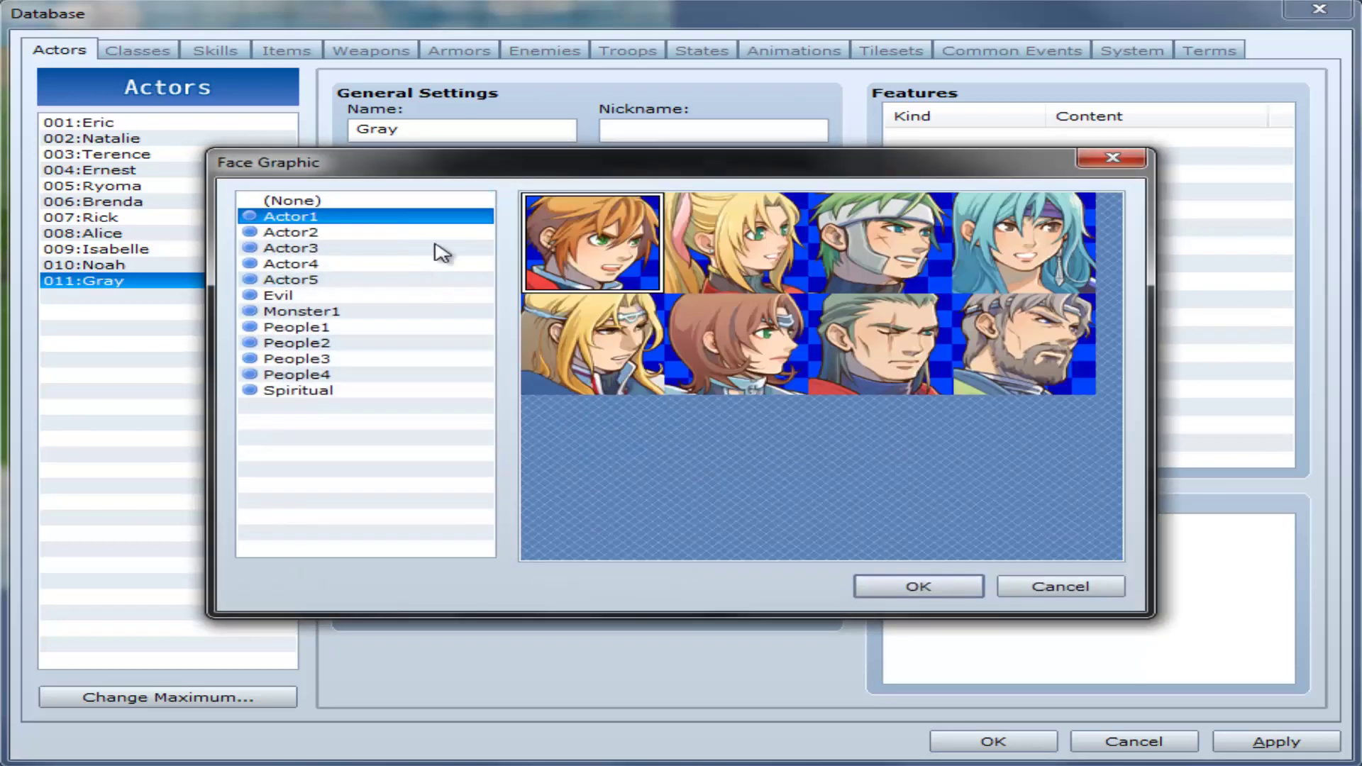
{"action": "double_click", "coordinate": [561, 278]}
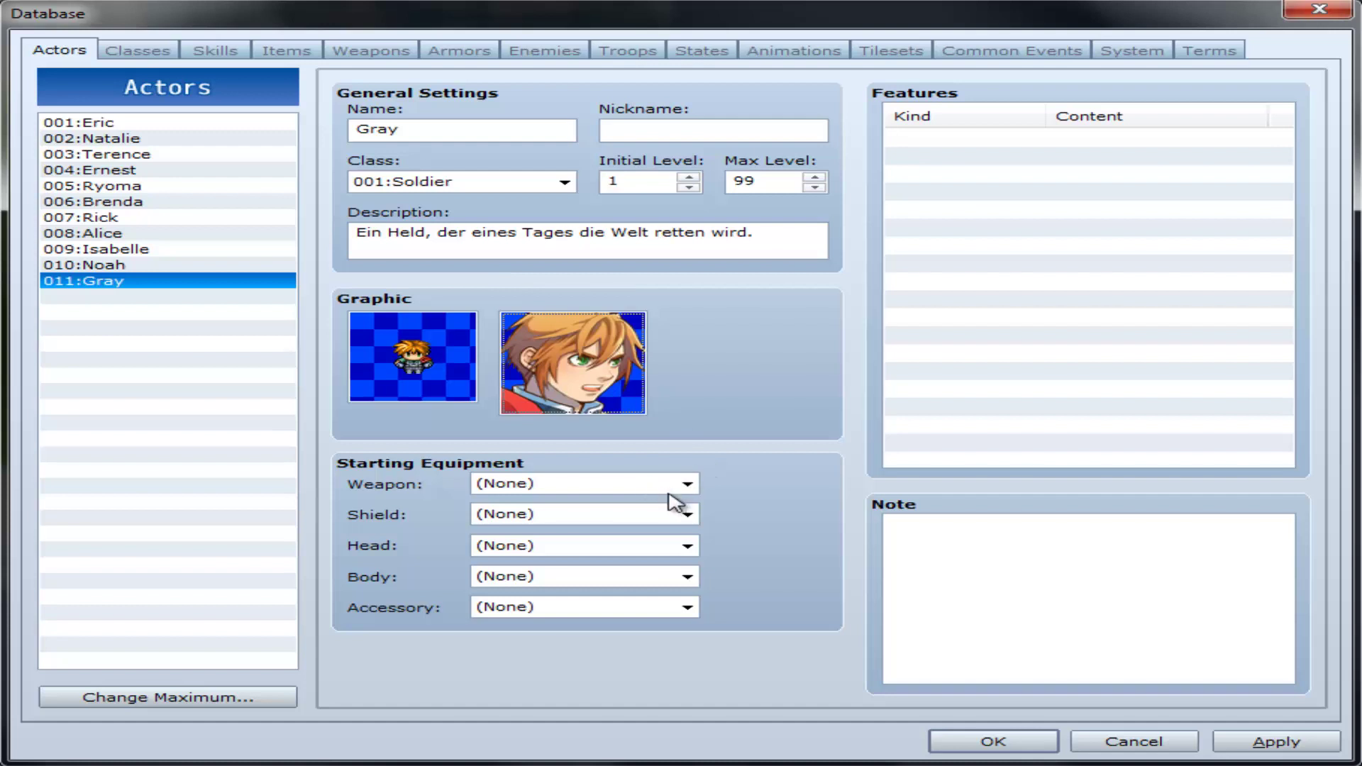
View the starting equipment choices for Gray's weapon, shield and head, keeping each at (None).
{"action": "left_click", "coordinate": [687, 483]}
{"action": "left_click", "coordinate": [687, 484]}
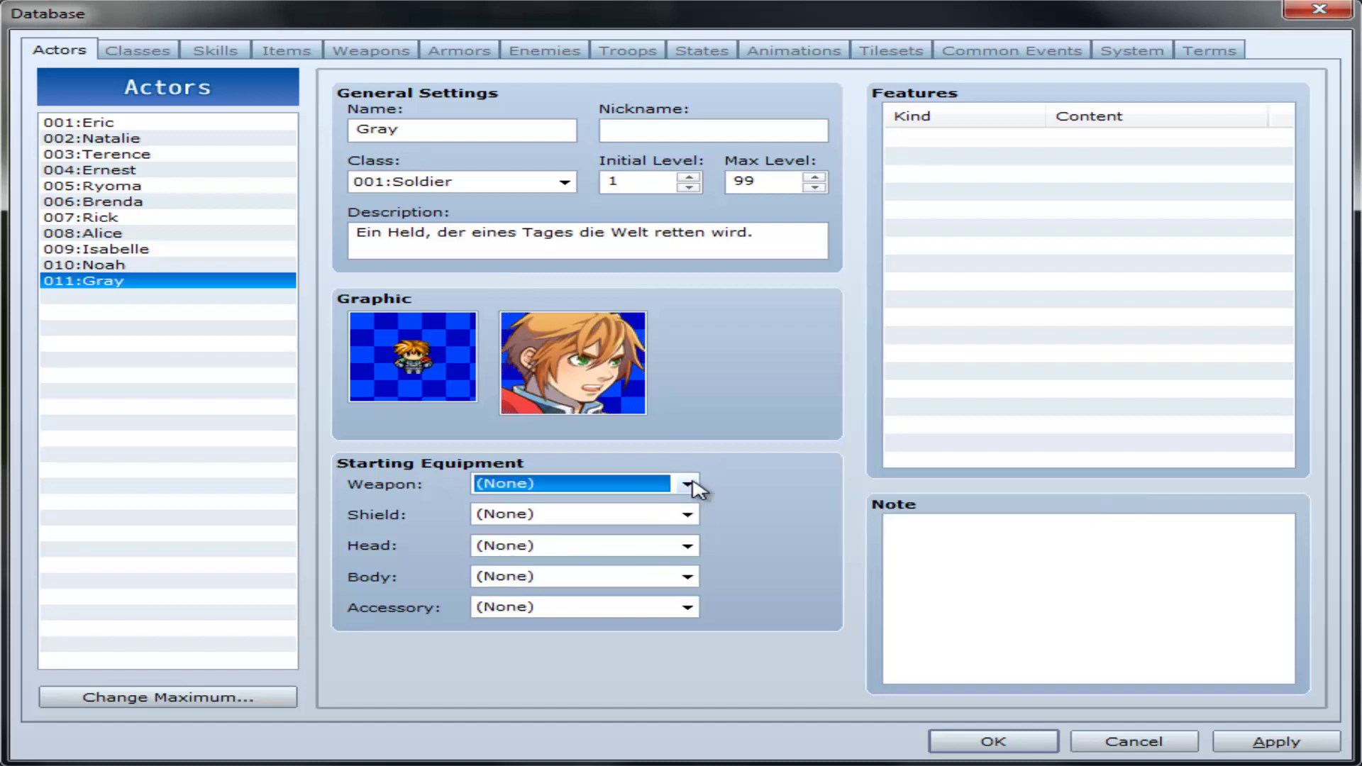
{"action": "left_click", "coordinate": [688, 515]}
{"action": "left_click", "coordinate": [688, 516]}
{"action": "left_click", "coordinate": [688, 546]}
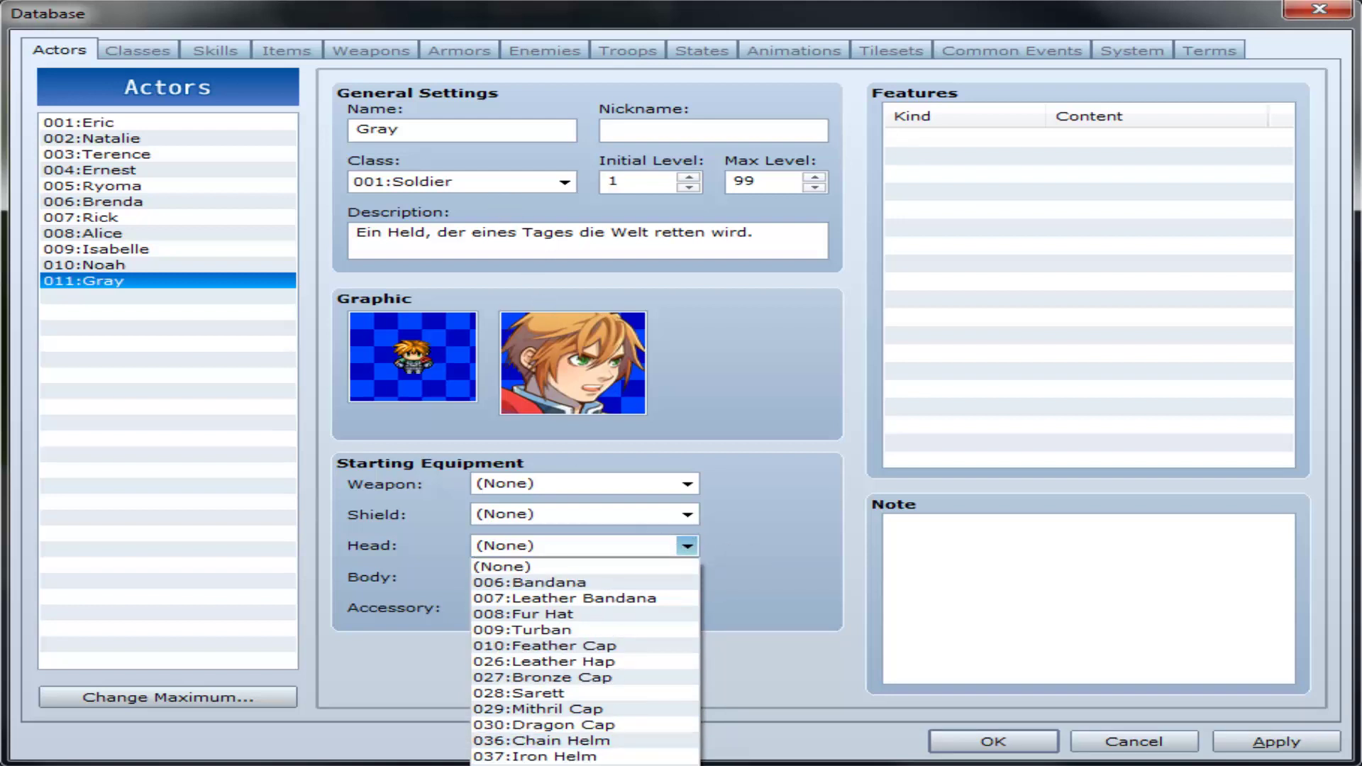
{"action": "left_click", "coordinate": [685, 565]}
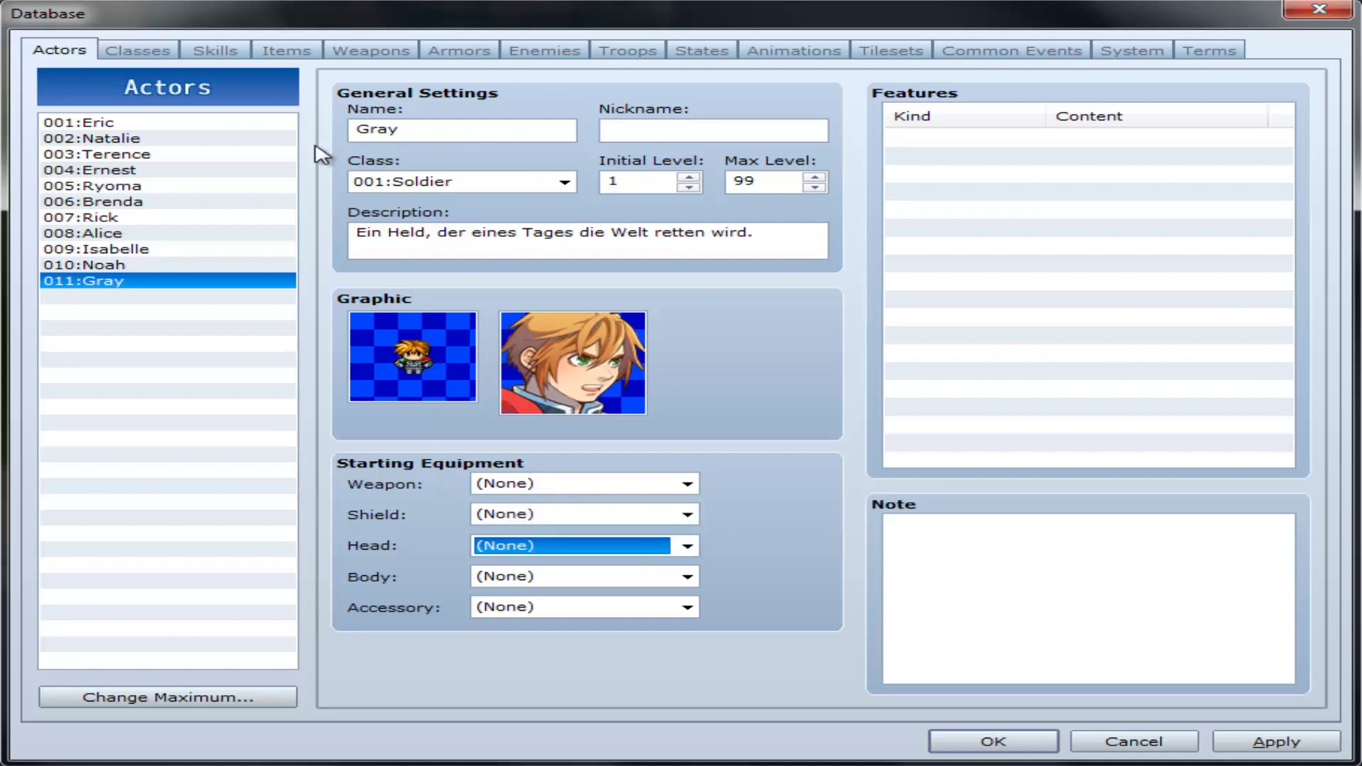
Examine the database's classes, including Witch, Sage and Soldier, and compare them with Gray's actor settings.
{"action": "left_click", "coordinate": [151, 51]}
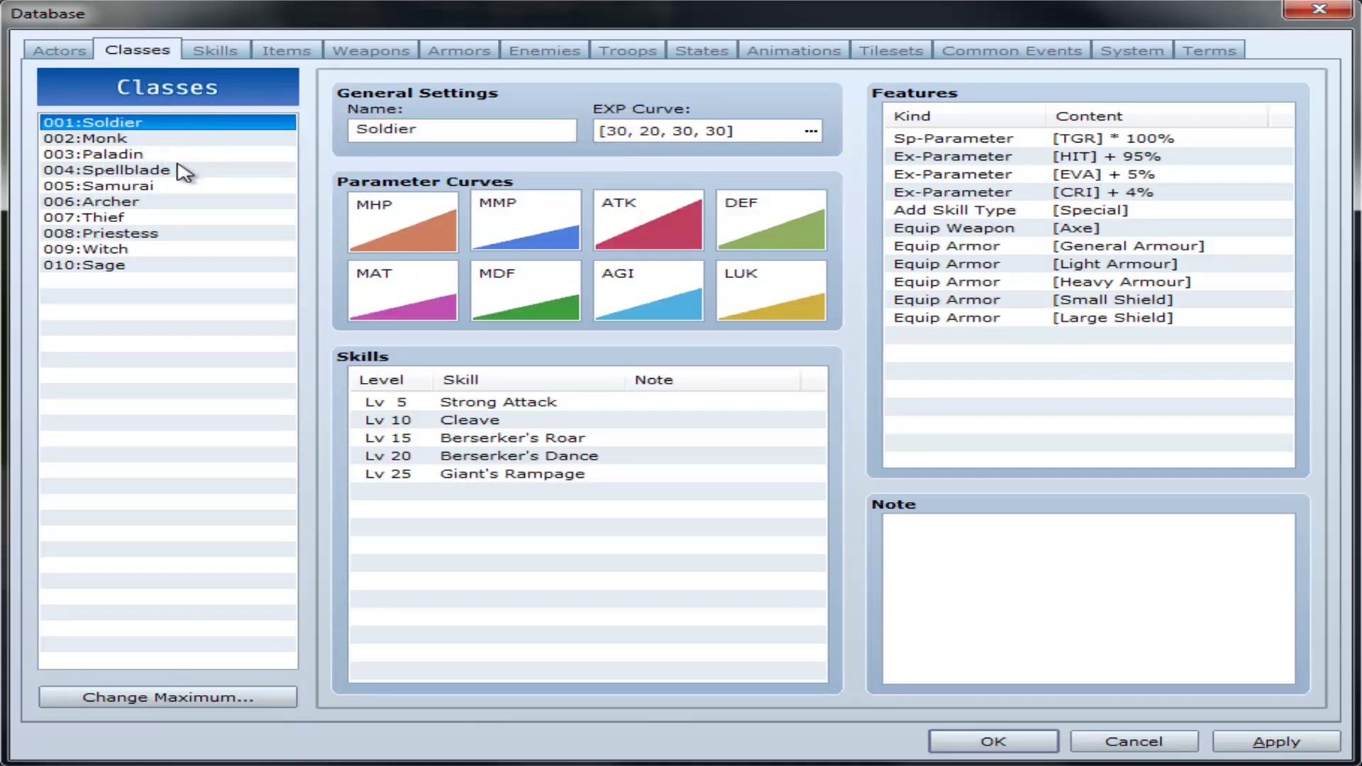
{"action": "left_click_drag", "start_coordinate": [178, 170], "coordinate": [137, 246]}
{"action": "left_click", "coordinate": [132, 247]}
{"action": "left_click", "coordinate": [122, 266]}
{"action": "left_click", "coordinate": [109, 126]}
{"action": "double_click", "coordinate": [425, 125]}
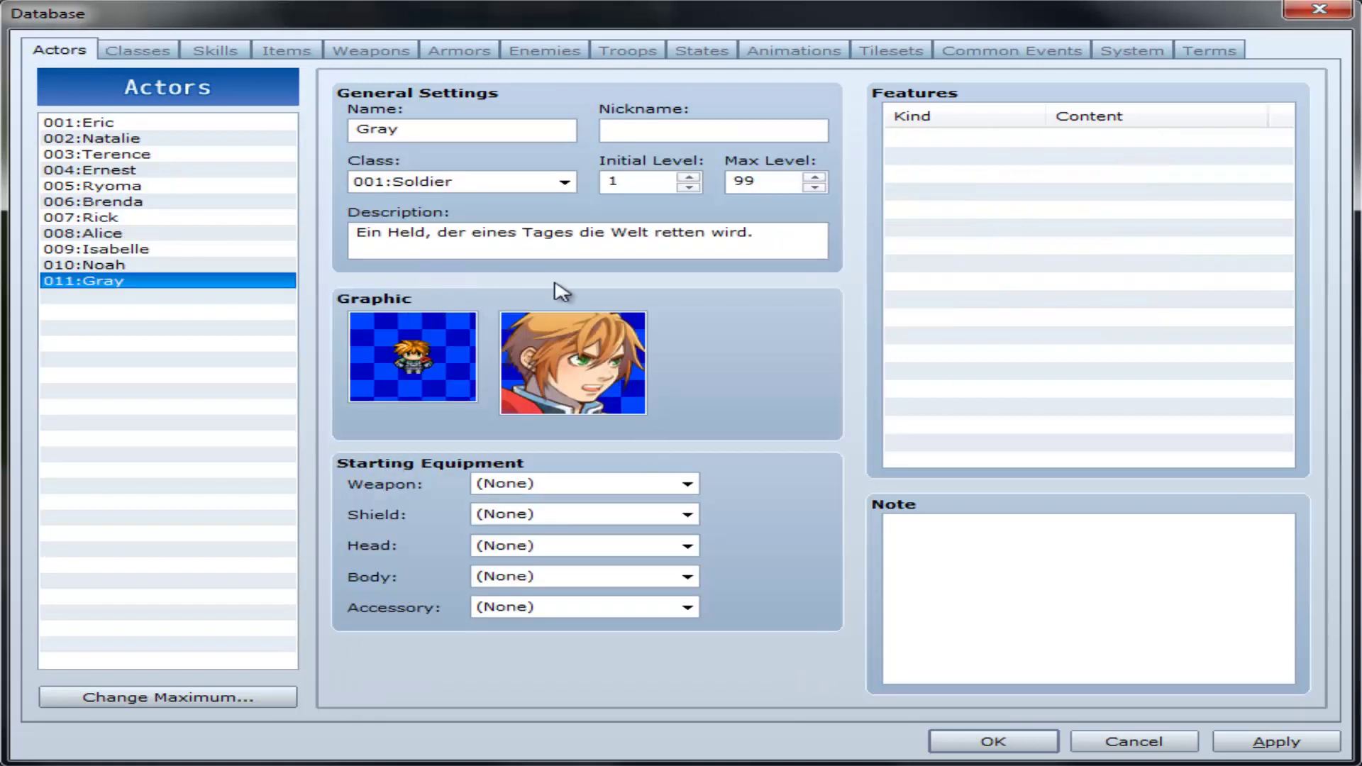
{"action": "left_click", "coordinate": [178, 51]}
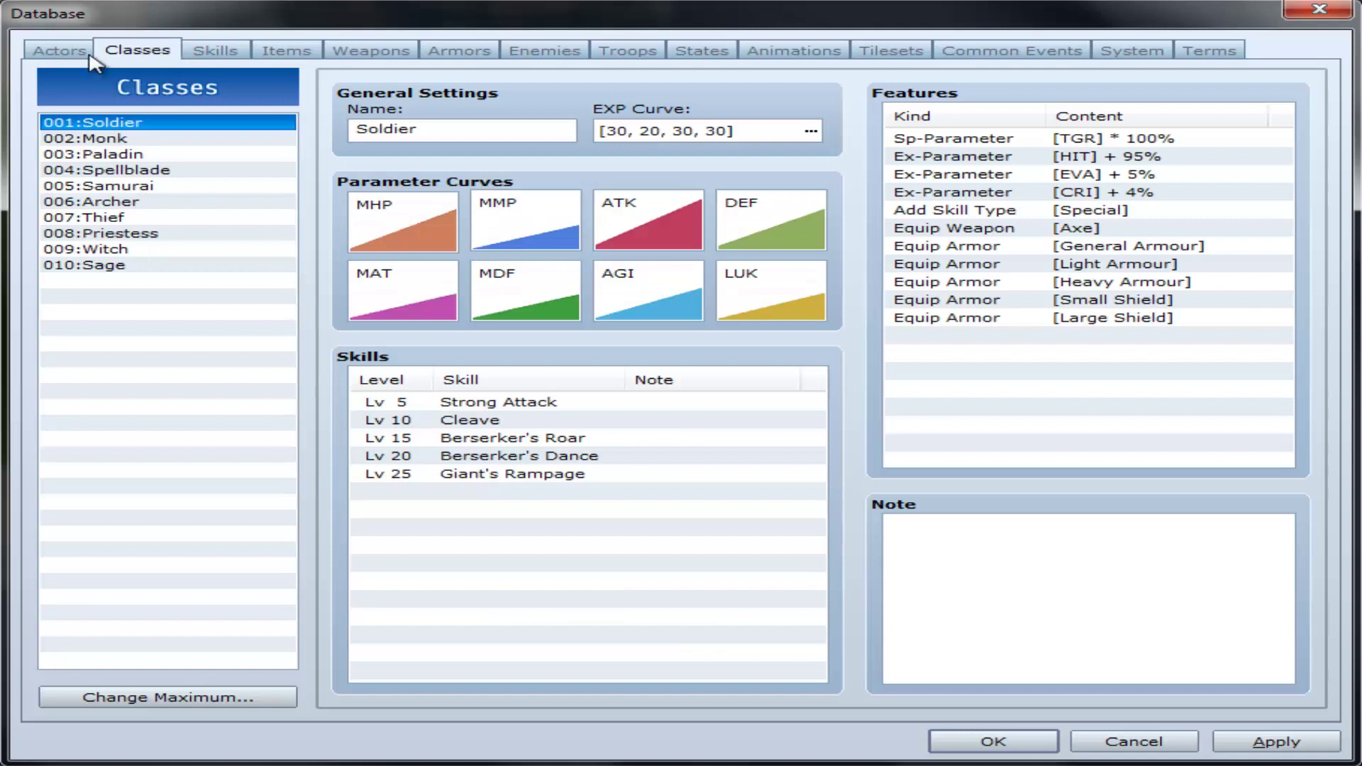
{"action": "mouse_move", "coordinate": [40, 73]}
Open the Soldier class's EXP curve and set its Base Value to 28.
{"action": "left_click", "coordinate": [811, 131]}
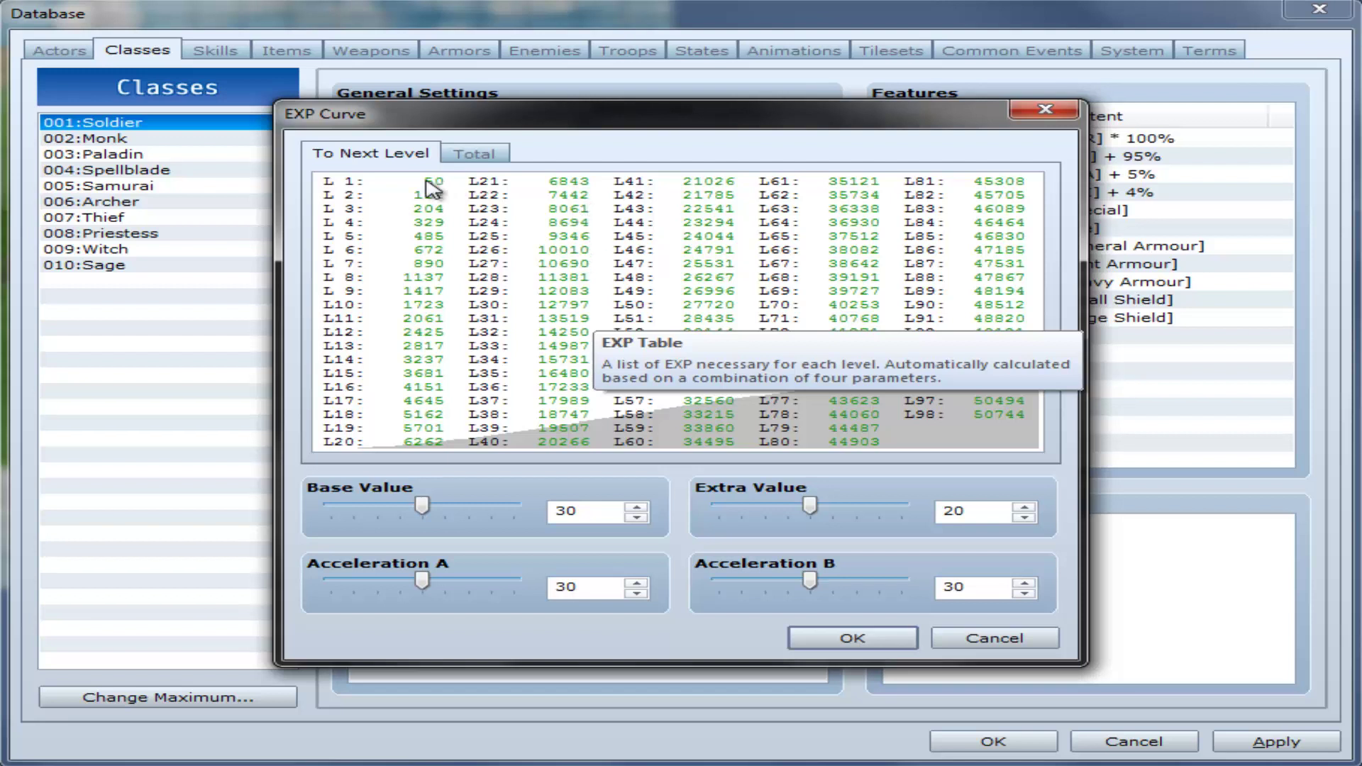
{"action": "left_click_drag", "start_coordinate": [449, 126], "coordinate": [565, 265]}
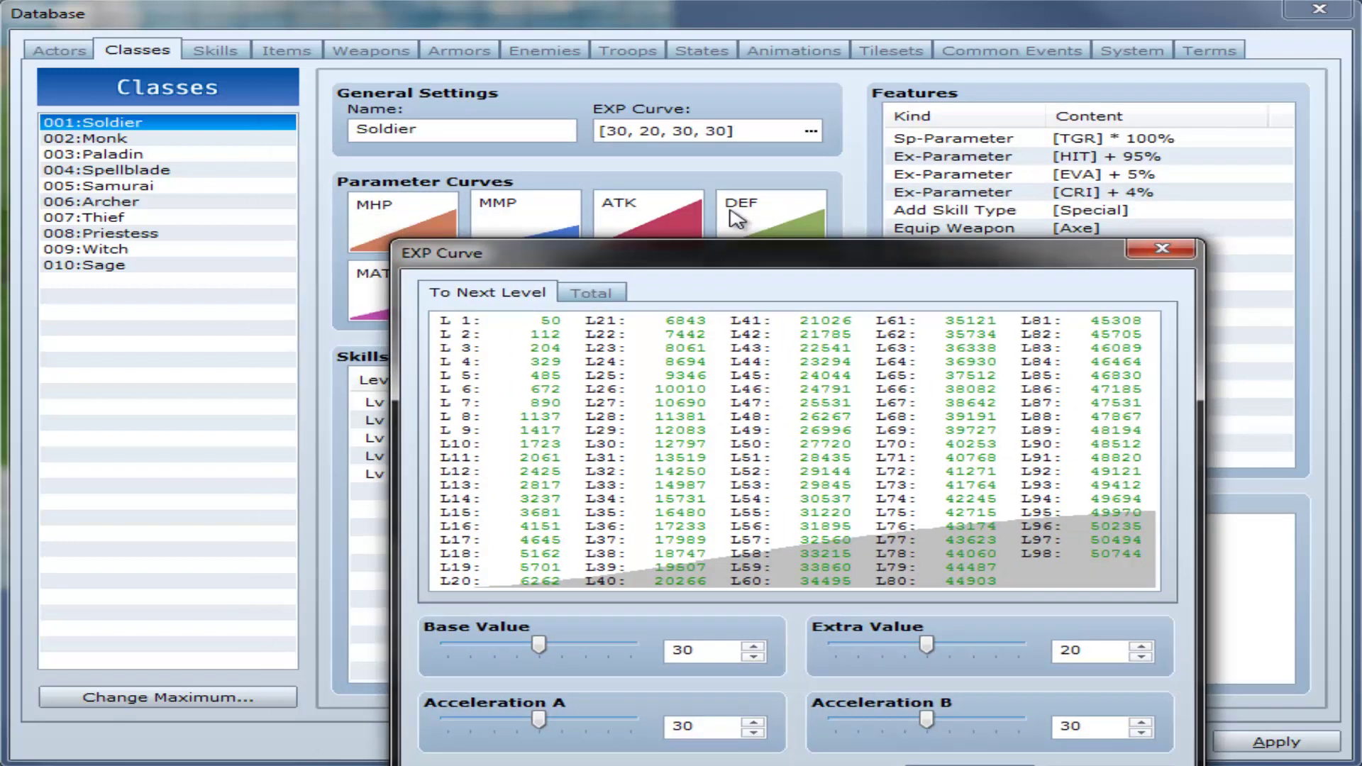
{"action": "left_click_drag", "start_coordinate": [740, 254], "coordinate": [402, 59]}
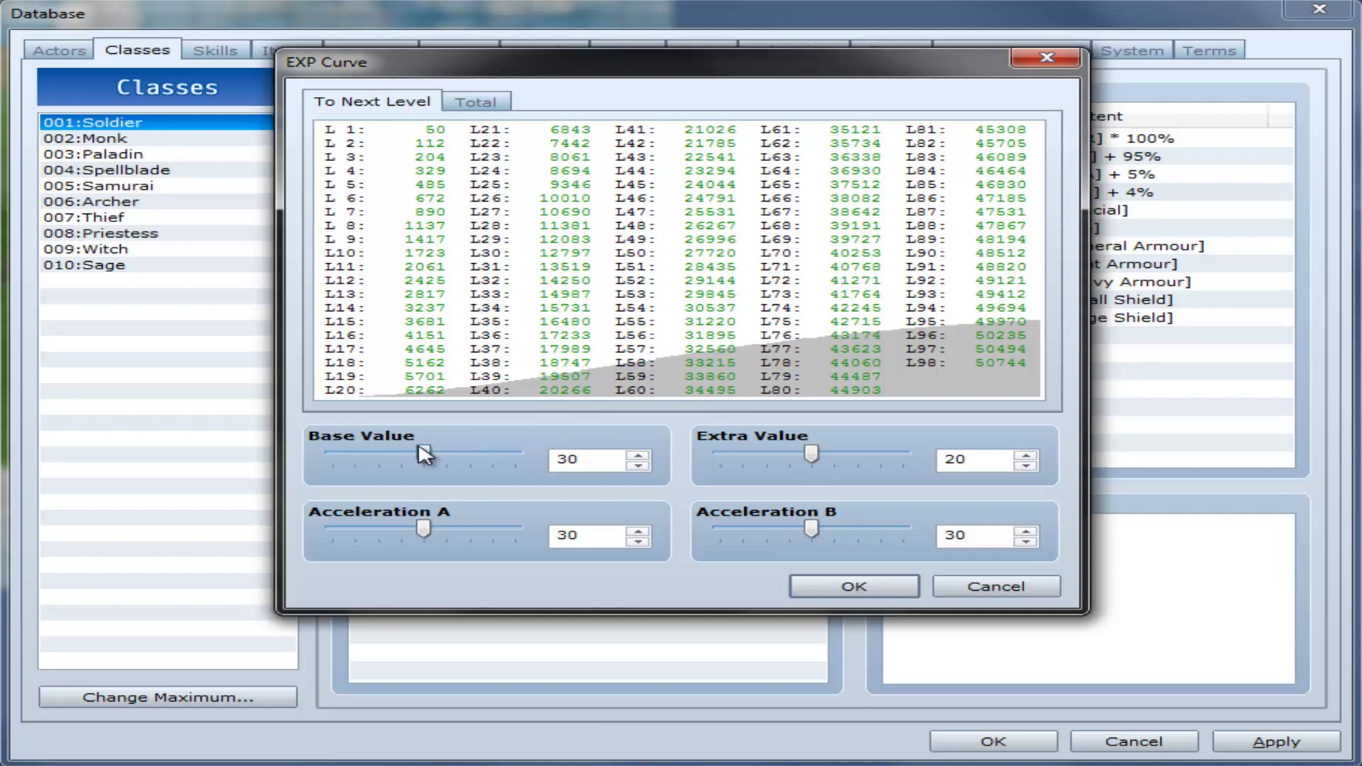
{"action": "left_click_drag", "start_coordinate": [424, 454], "coordinate": [414, 480]}
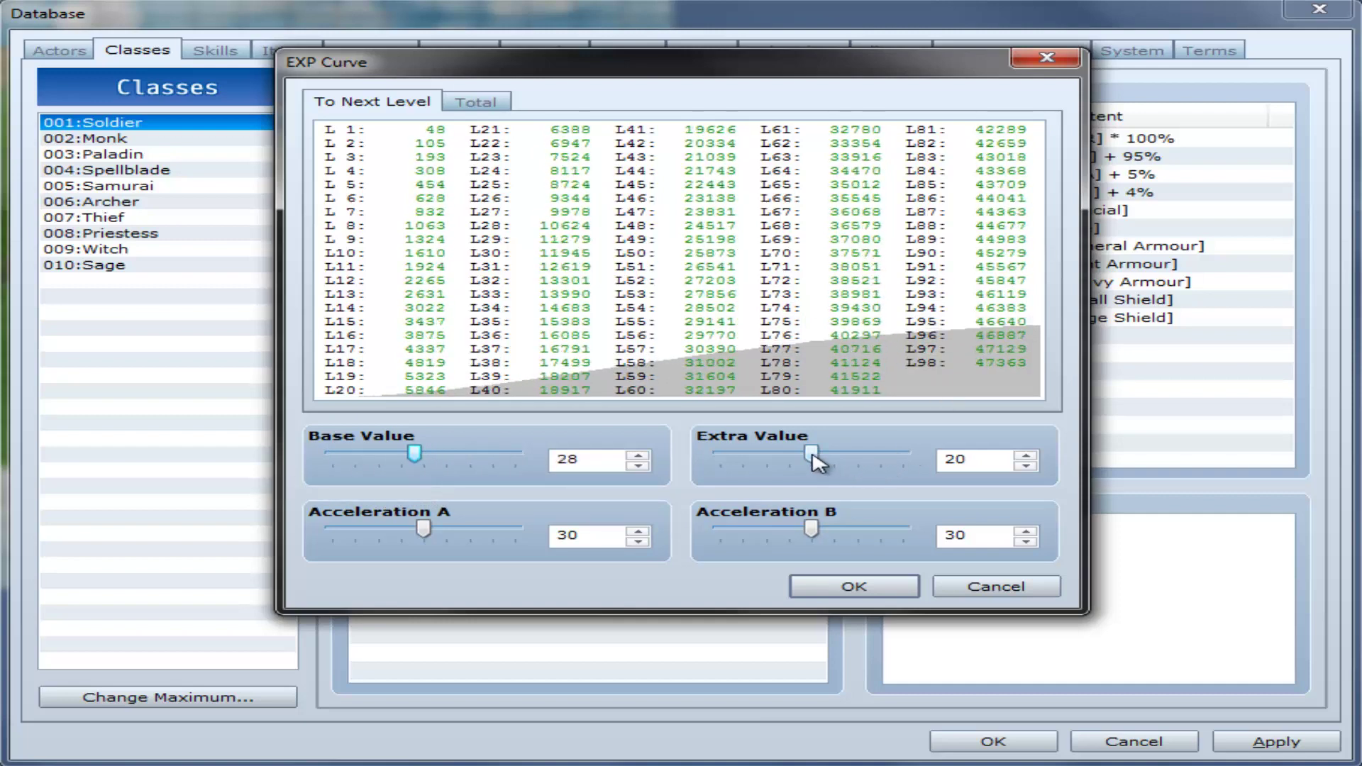
Set the EXP curve's Extra Value to 19, Acceleration A to 34 and Acceleration B to 32.
{"action": "left_click_drag", "start_coordinate": [816, 463], "coordinate": [650, 450]}
{"action": "left_click_drag", "start_coordinate": [785, 451], "coordinate": [986, 489]}
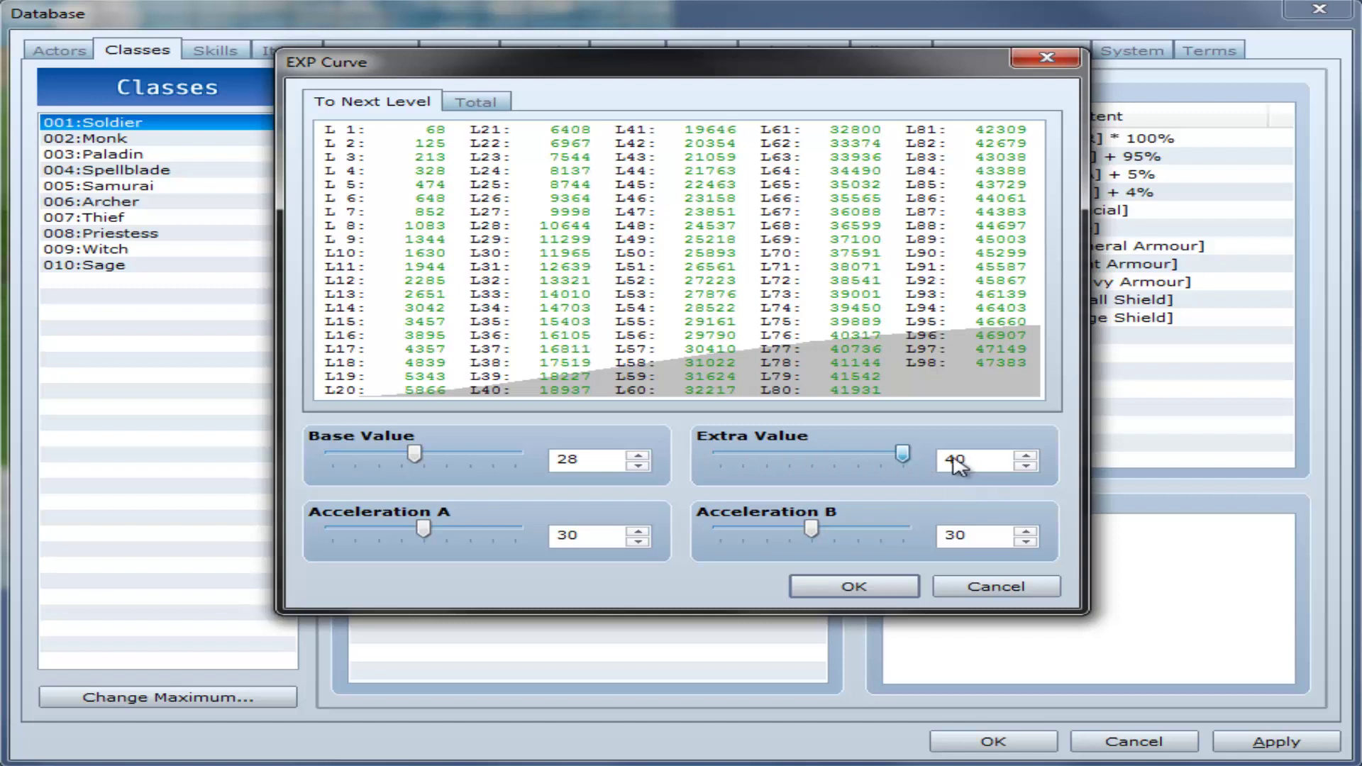
{"action": "left_click_drag", "start_coordinate": [901, 456], "coordinate": [813, 455]}
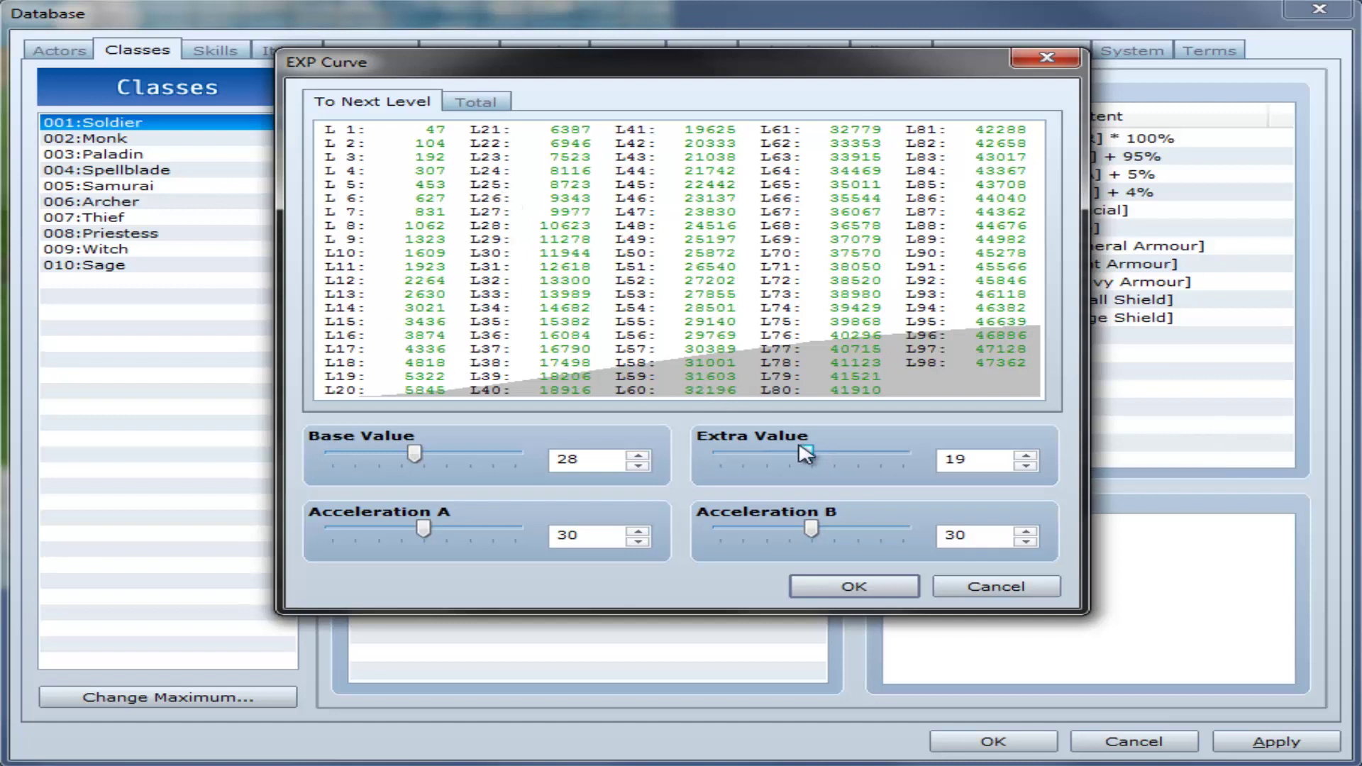
{"action": "mouse_move", "coordinate": [806, 454]}
{"action": "left_mouse_down"}
{"action": "mouse_move", "coordinate": [786, 455]}
{"action": "mouse_move", "coordinate": [832, 463]}
{"action": "mouse_move", "coordinate": [812, 469]}
{"action": "left_mouse_up"}
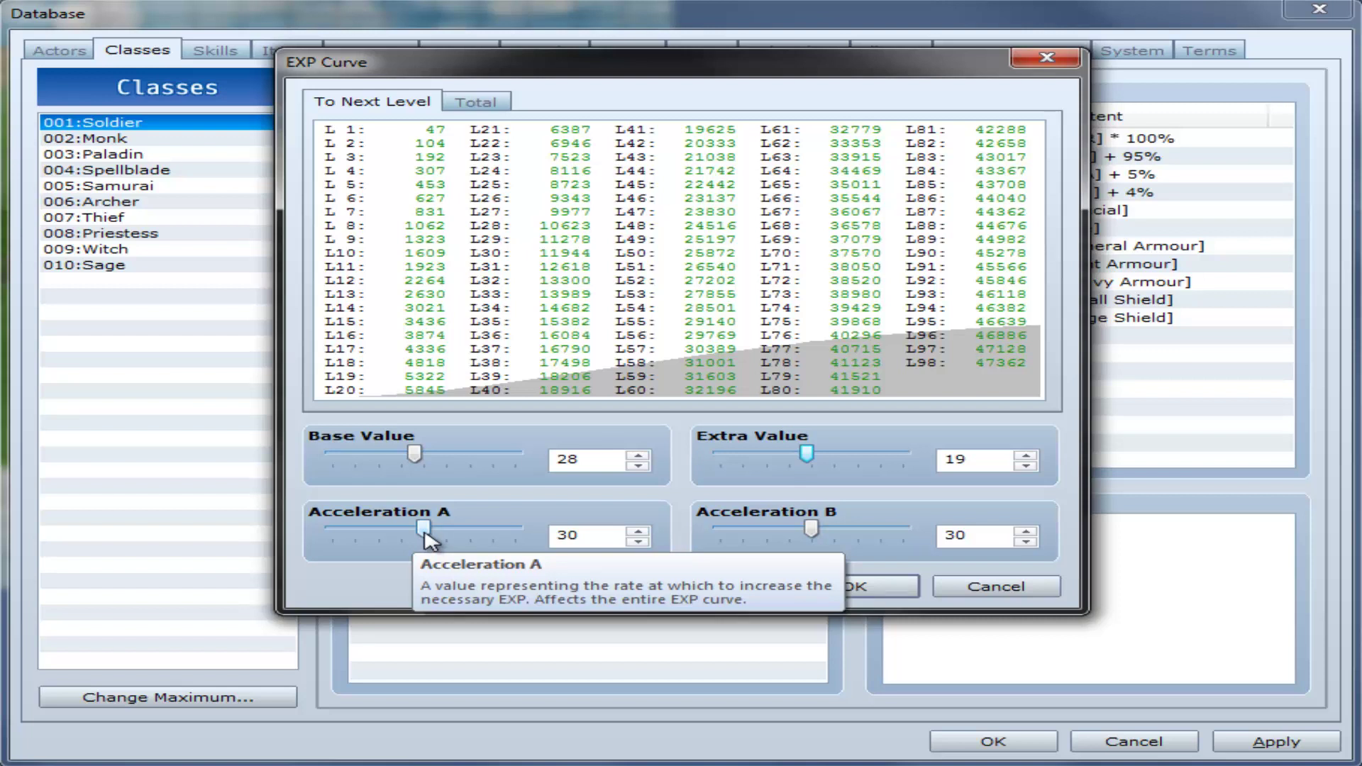
{"action": "mouse_move", "coordinate": [424, 529]}
{"action": "left_mouse_down"}
{"action": "mouse_move", "coordinate": [501, 530]}
{"action": "mouse_move", "coordinate": [398, 534]}
{"action": "mouse_move", "coordinate": [561, 537]}
{"action": "mouse_move", "coordinate": [302, 539]}
{"action": "mouse_move", "coordinate": [593, 536]}
{"action": "mouse_move", "coordinate": [410, 548]}
{"action": "mouse_move", "coordinate": [522, 538]}
{"action": "mouse_move", "coordinate": [445, 537]}
{"action": "left_mouse_up"}
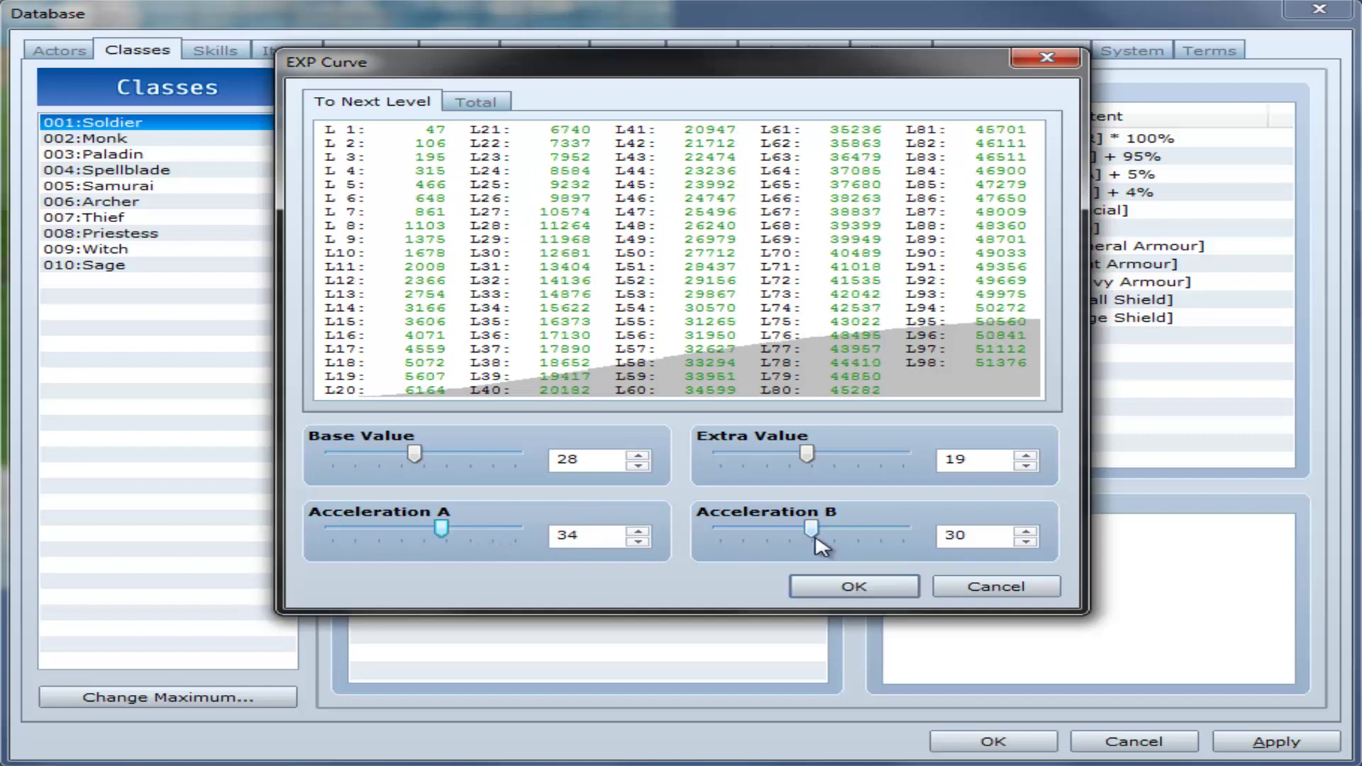
{"action": "mouse_move", "coordinate": [820, 546]}
{"action": "left_mouse_down"}
{"action": "mouse_move", "coordinate": [793, 541]}
{"action": "mouse_move", "coordinate": [837, 540]}
{"action": "mouse_move", "coordinate": [778, 539]}
{"action": "mouse_move", "coordinate": [1003, 523]}
{"action": "mouse_move", "coordinate": [800, 514]}
{"action": "mouse_move", "coordinate": [861, 510]}
{"action": "mouse_move", "coordinate": [816, 525]}
{"action": "mouse_move", "coordinate": [787, 557]}
{"action": "mouse_move", "coordinate": [828, 558]}
{"action": "mouse_move", "coordinate": [821, 529]}
{"action": "left_mouse_up"}
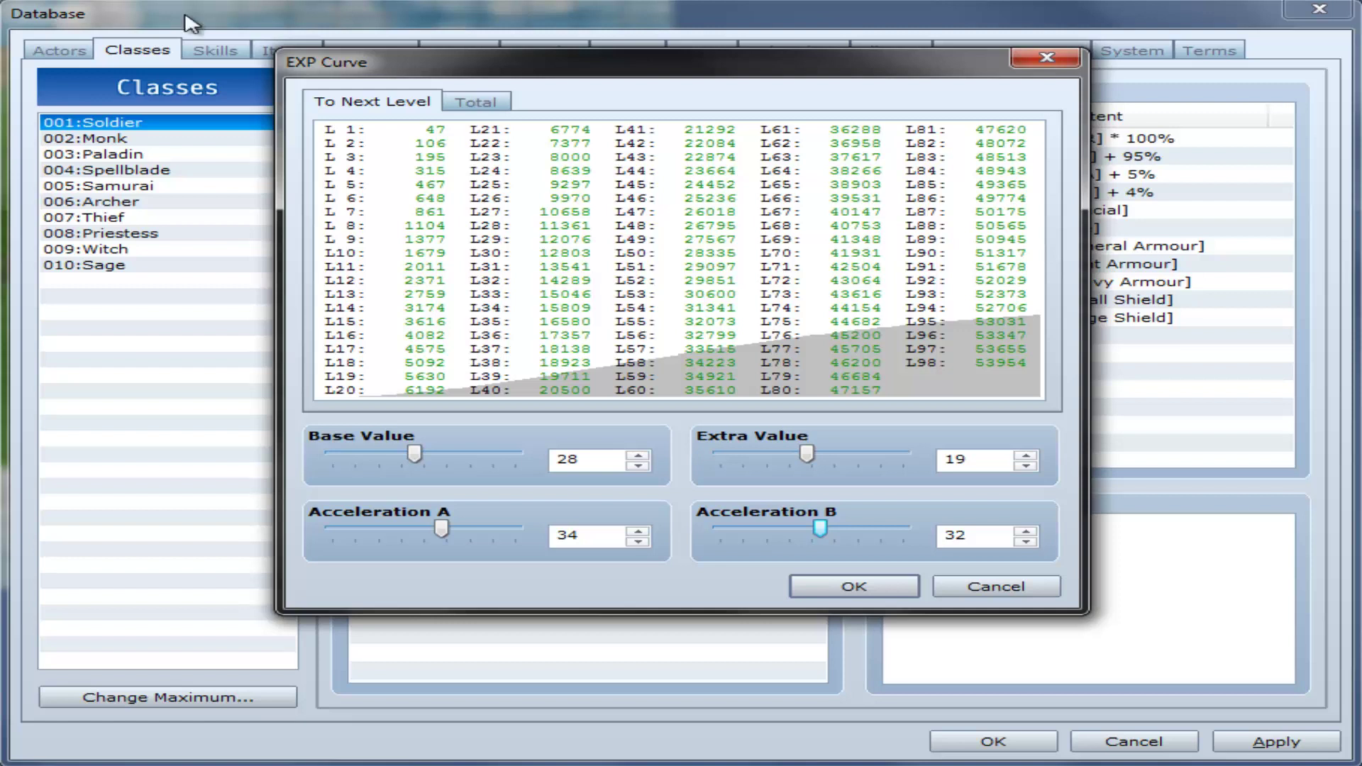
Compare the Soldier's total EXP table with the EXP needed to reach each next level.
{"action": "left_click", "coordinate": [481, 100]}
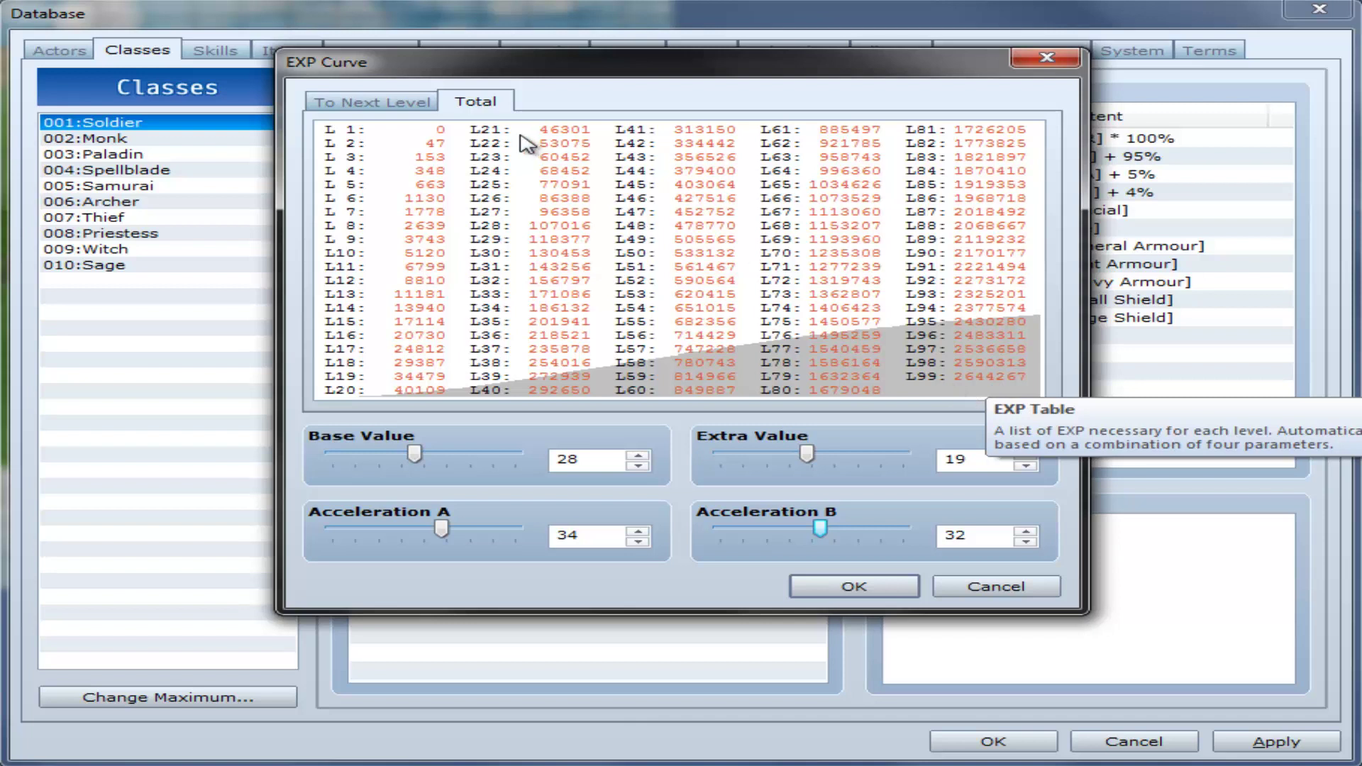
{"action": "left_click", "coordinate": [403, 104]}
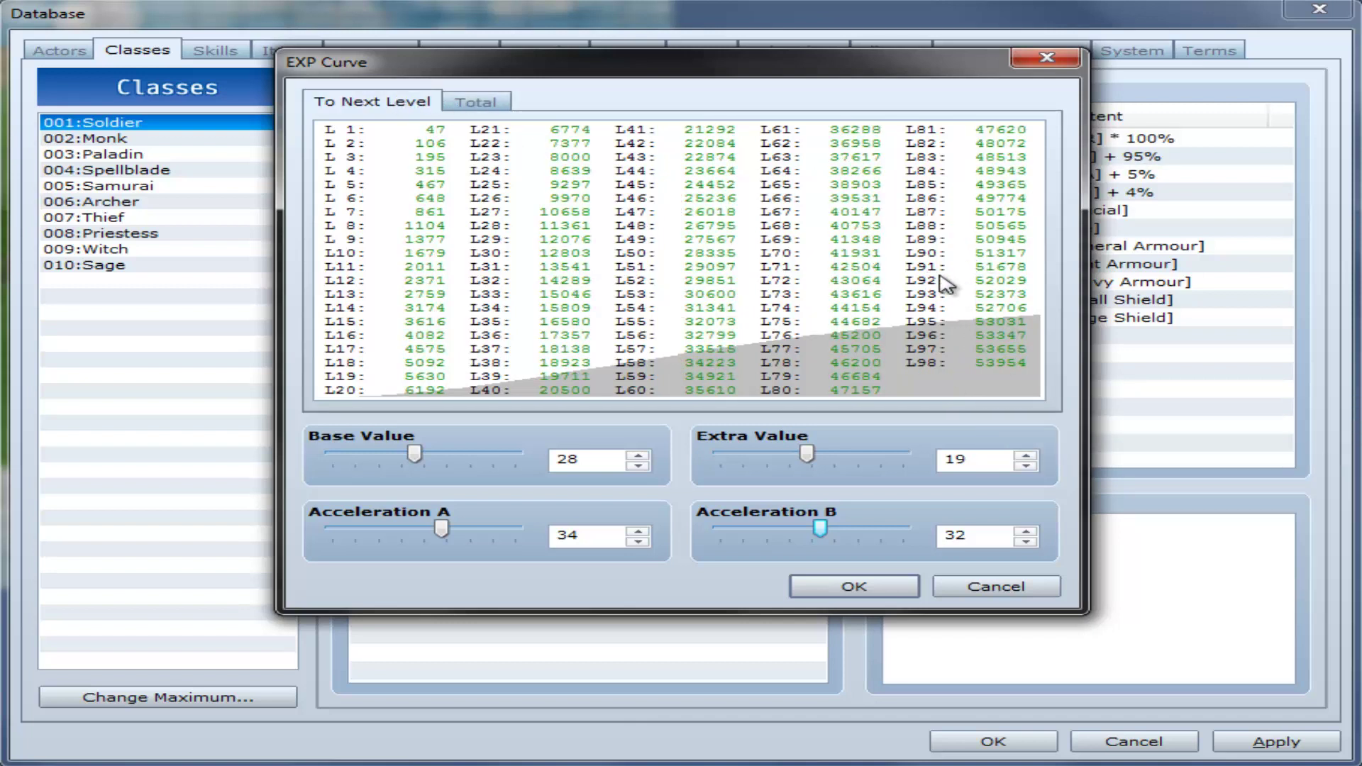
{"action": "left_click", "coordinate": [489, 105]}
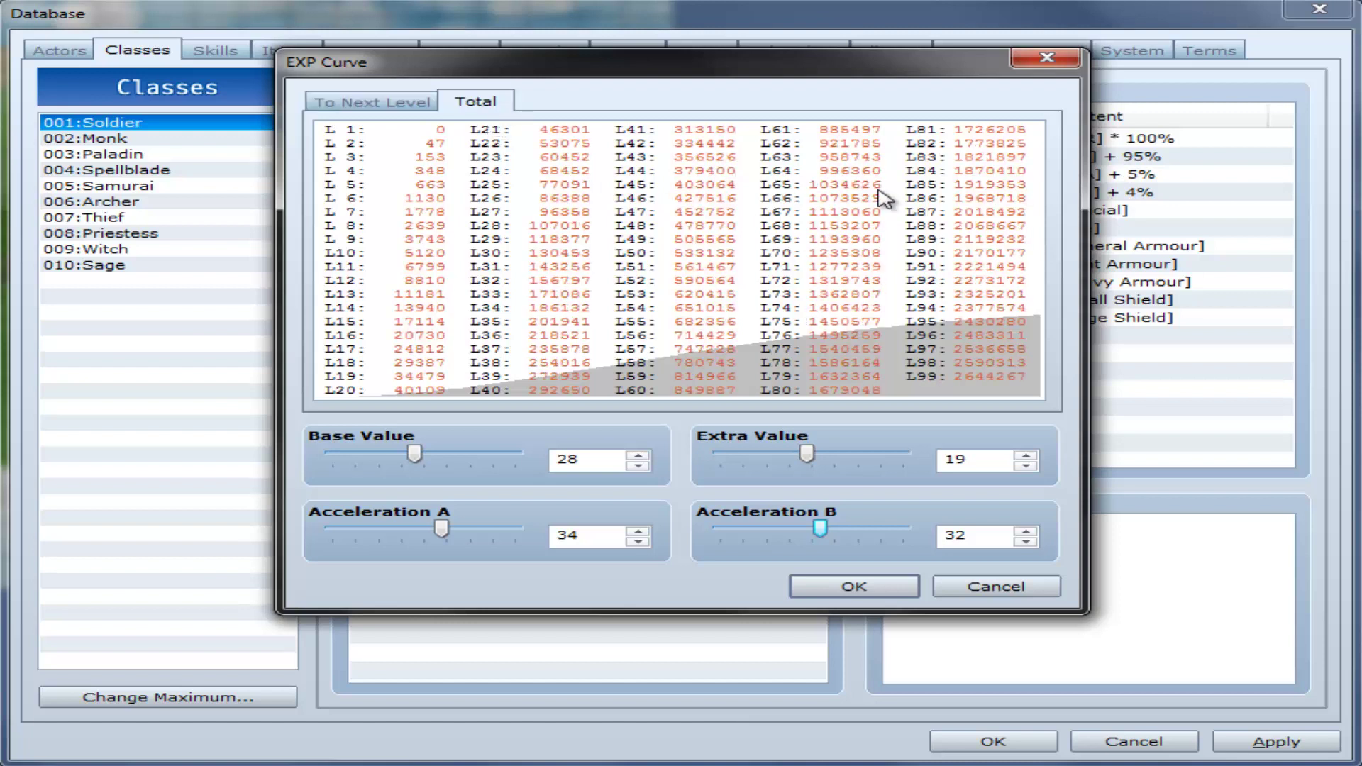
Keep the current Windows colour scheme, stop its notice from reappearing, and accept the Soldier's EXP curve after viewing the next-level table.
{"action": "left_click", "coordinate": [358, 107]}
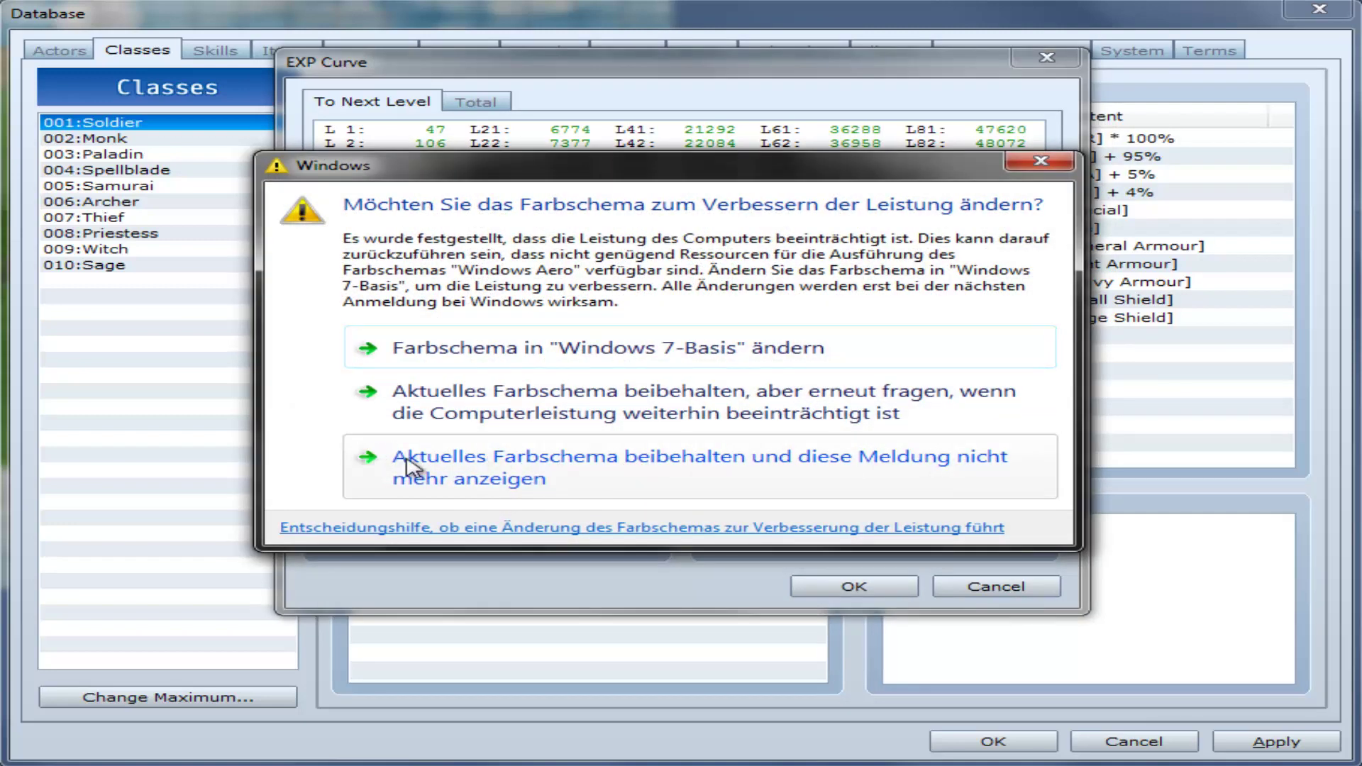
{"action": "left_click", "coordinate": [424, 474]}
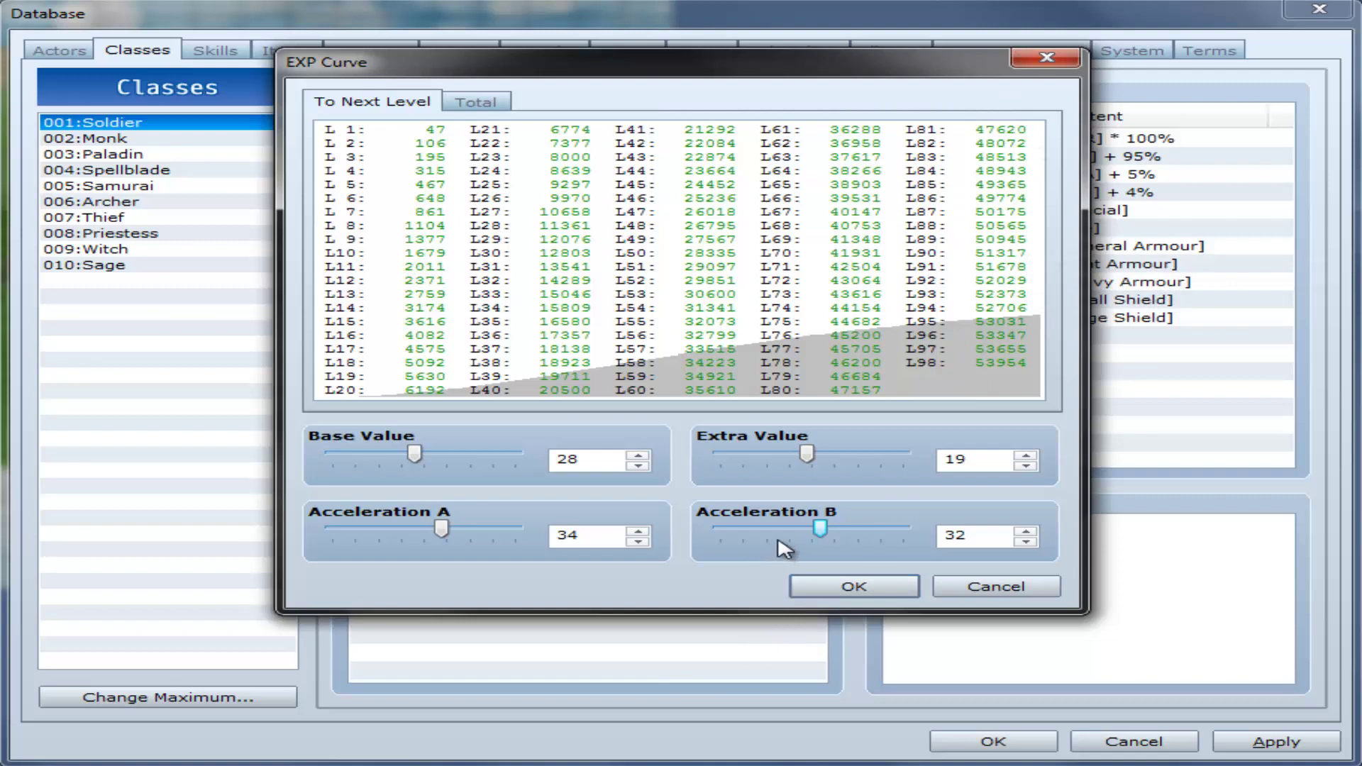
{"action": "left_click", "coordinate": [830, 590]}
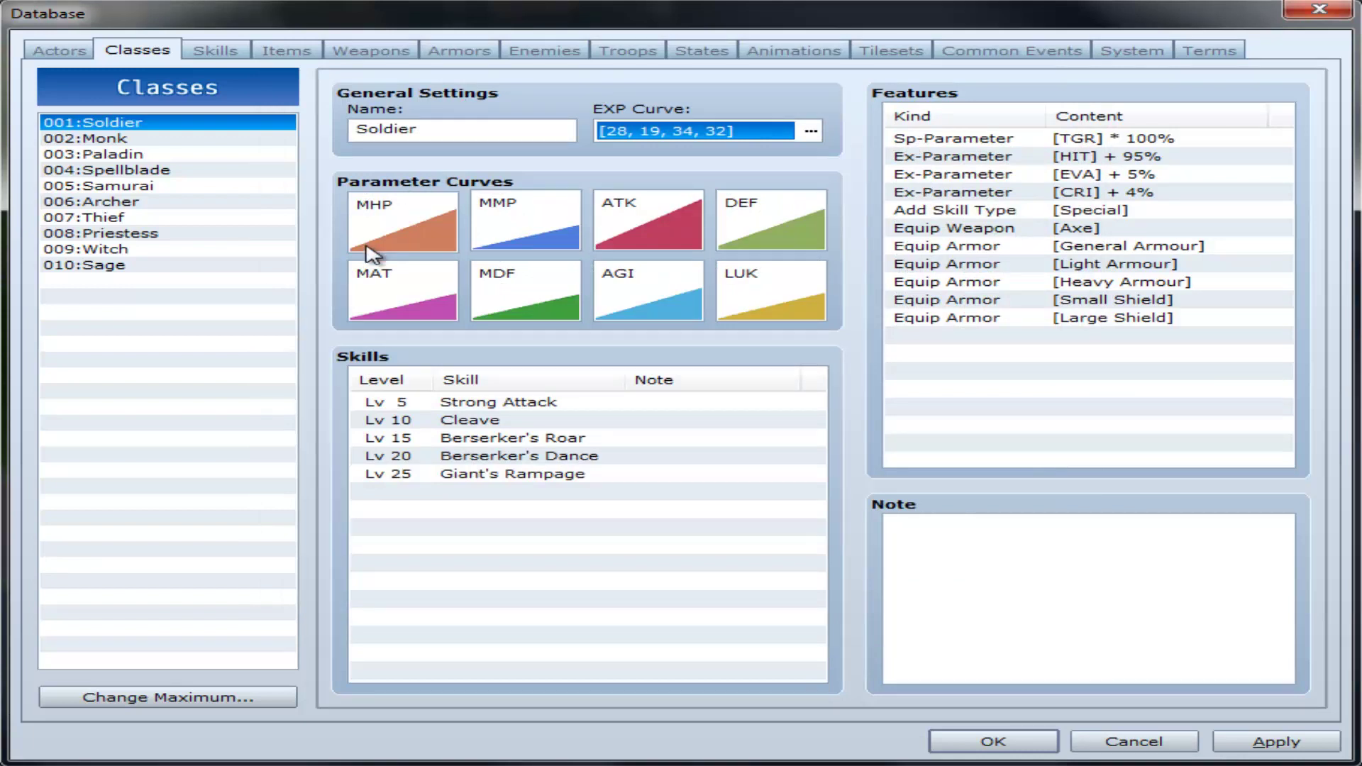
Open the Soldier's MHP parameter curve and examine the level 1 and level 99 values used for generating the curve.
{"action": "double_click", "coordinate": [410, 234]}
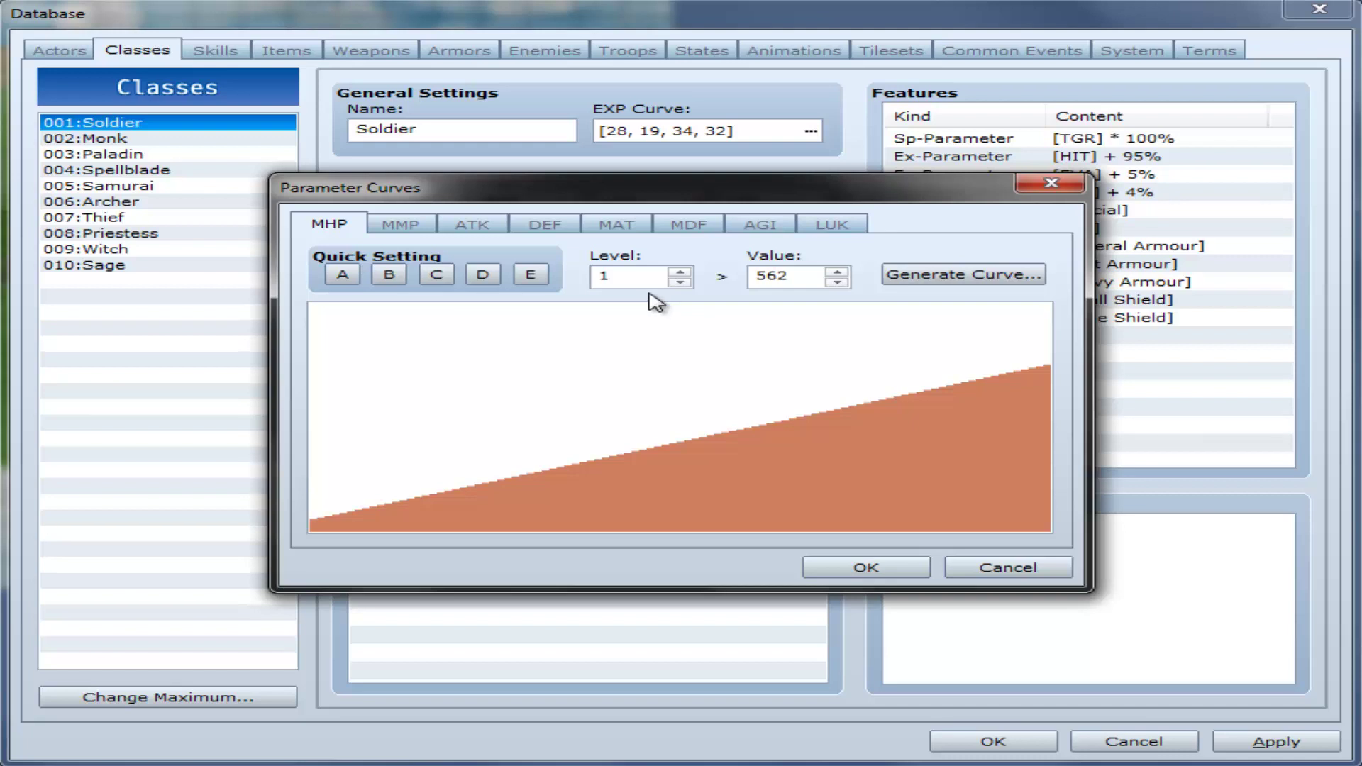
{"action": "left_click", "coordinate": [908, 280]}
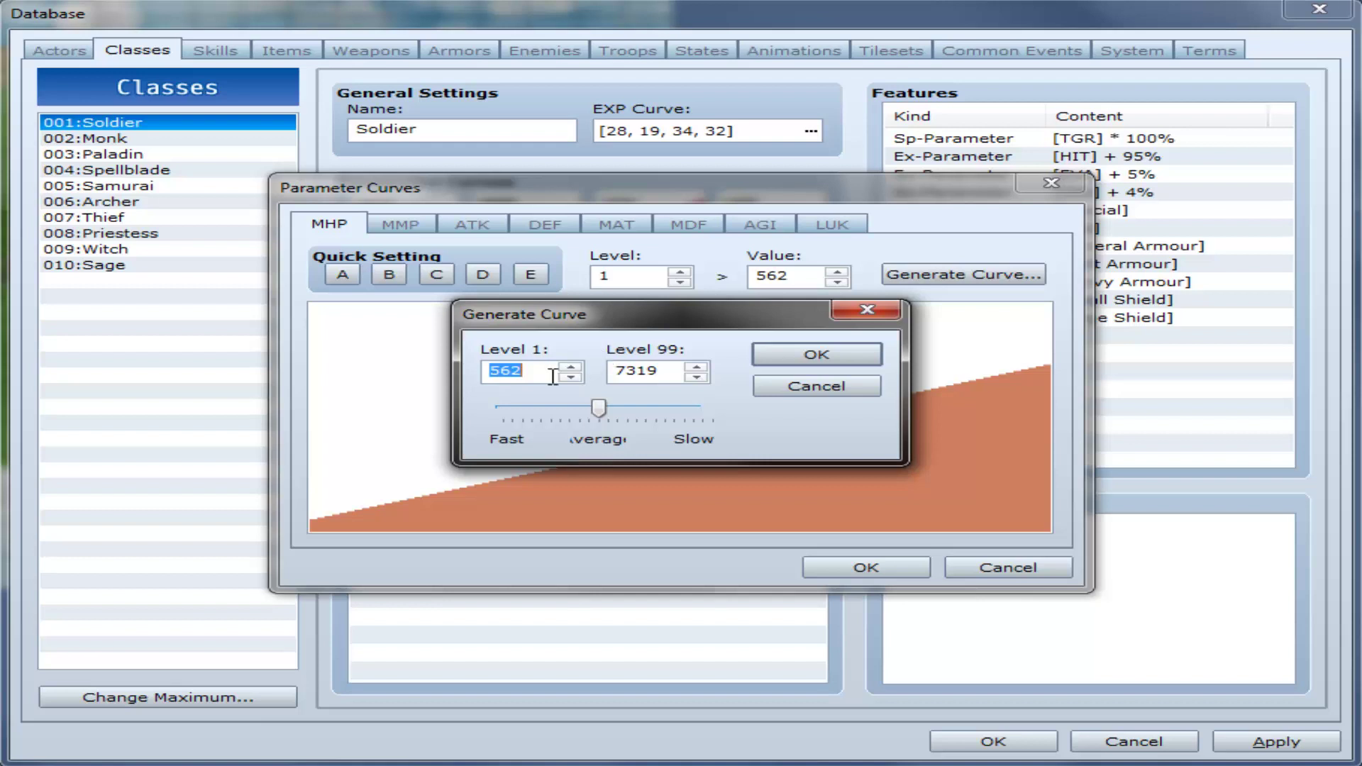
{"action": "left_click", "coordinate": [654, 376]}
{"action": "double_click", "coordinate": [654, 376]}
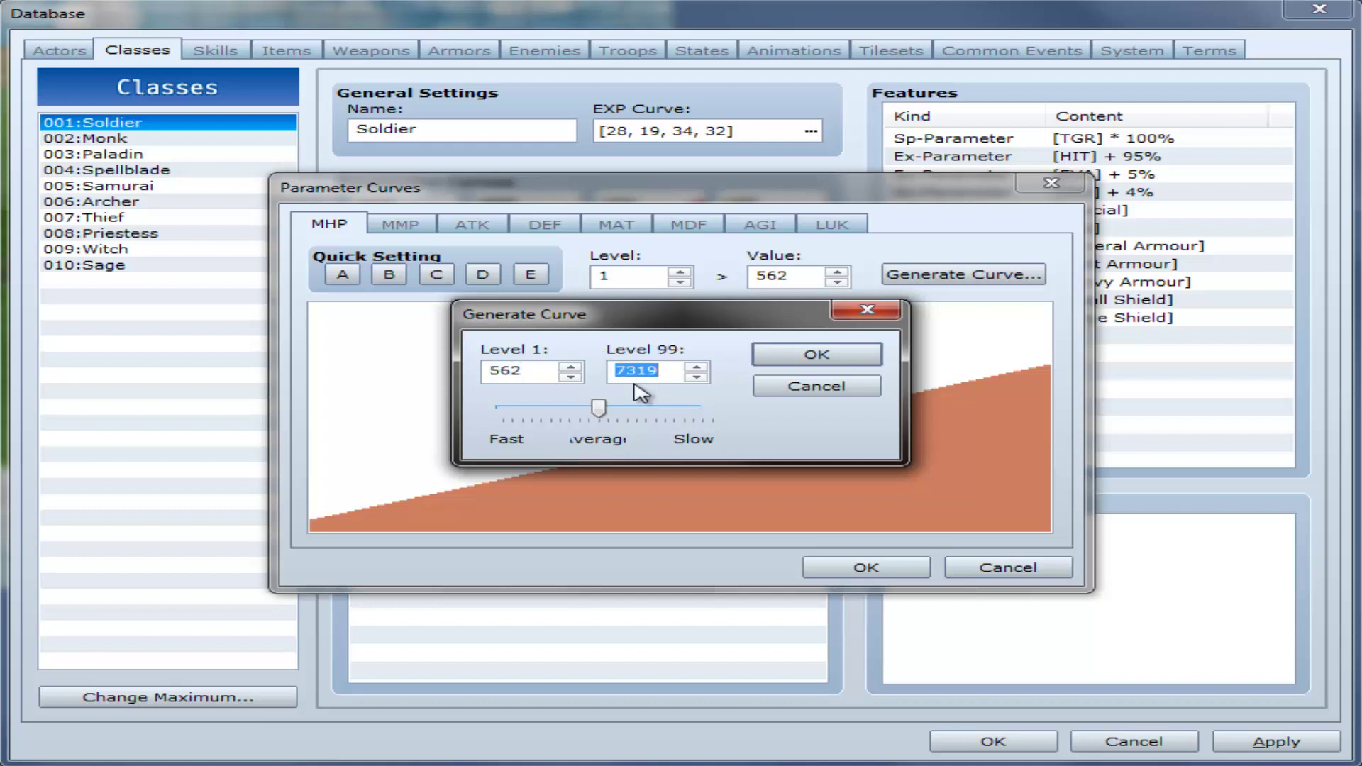
{"action": "left_click", "coordinate": [789, 387]}
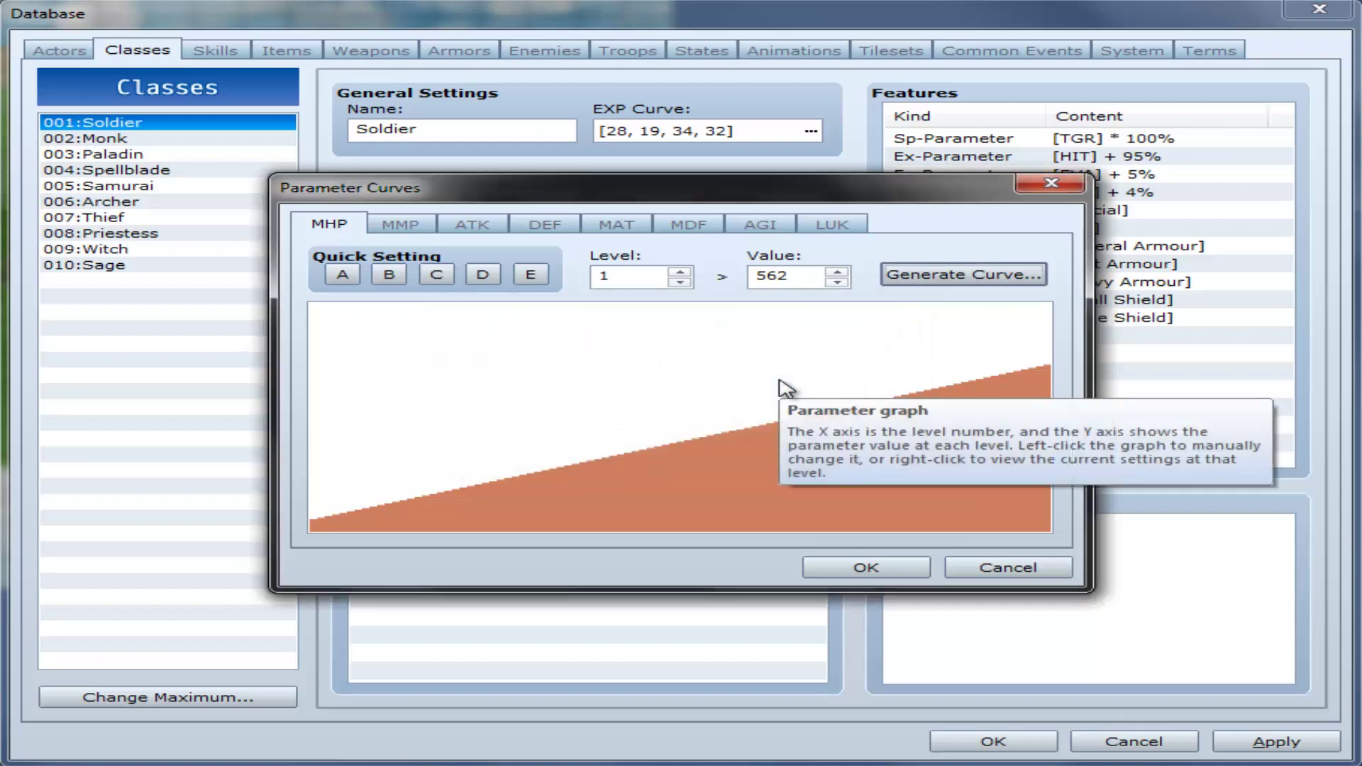
Try a growth rate slightly slower than average for generating the Soldier's MHP curve, and discard it.
{"action": "left_click", "coordinate": [915, 285]}
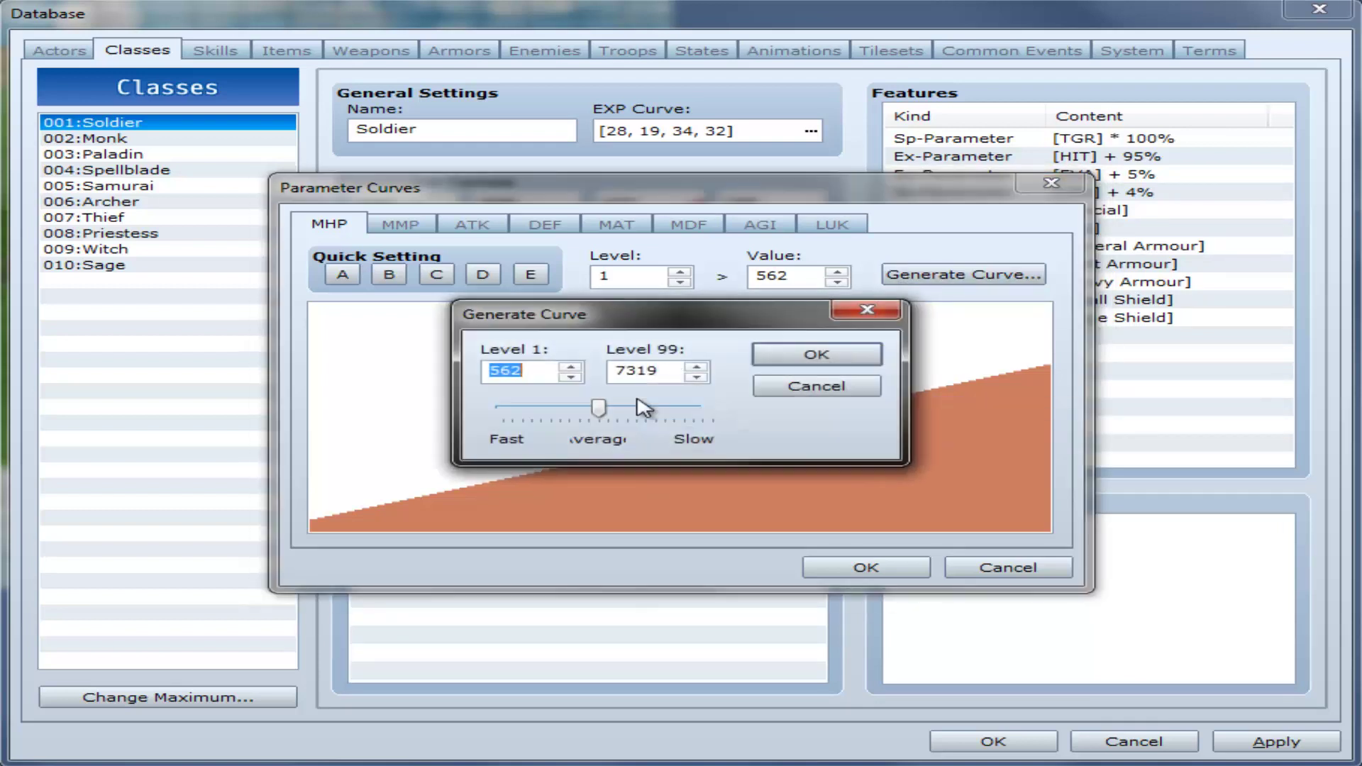
{"action": "left_click", "coordinate": [618, 410]}
{"action": "mouse_move", "coordinate": [622, 417]}
{"action": "left_mouse_down"}
{"action": "mouse_move", "coordinate": [674, 424]}
{"action": "mouse_move", "coordinate": [593, 421]}
{"action": "mouse_move", "coordinate": [610, 434]}
{"action": "left_mouse_up"}
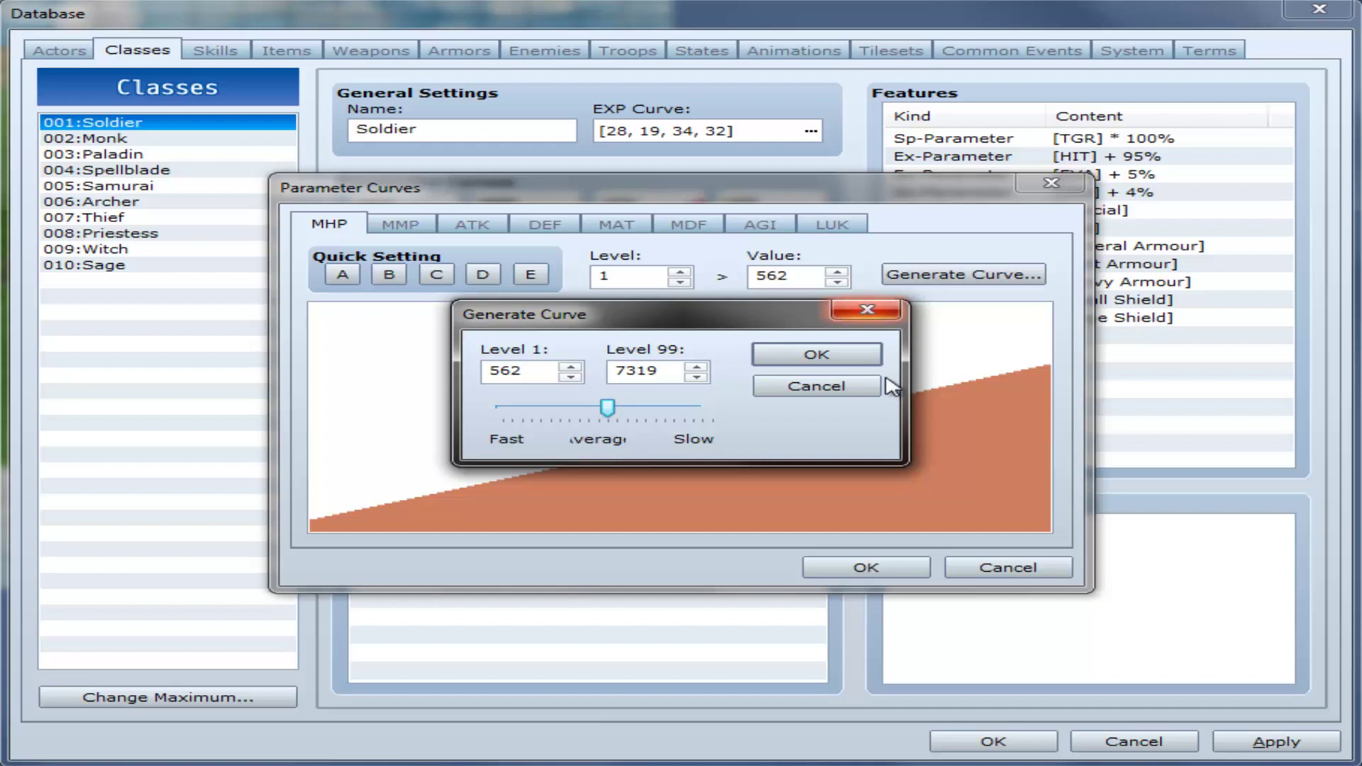
{"action": "left_click", "coordinate": [860, 387]}
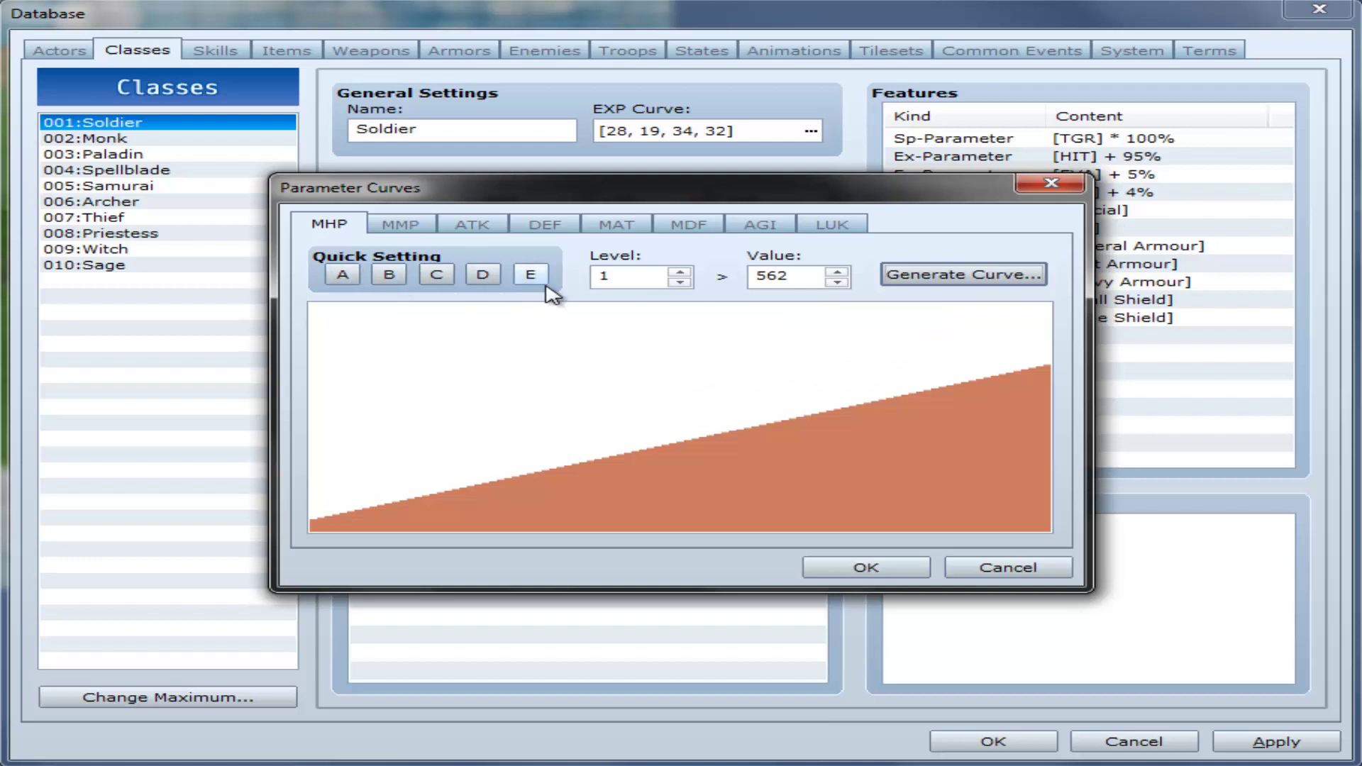
Try the quick settings E, A, C and B on the Soldier's MHP curve, ending with B.
{"action": "left_click", "coordinate": [532, 277]}
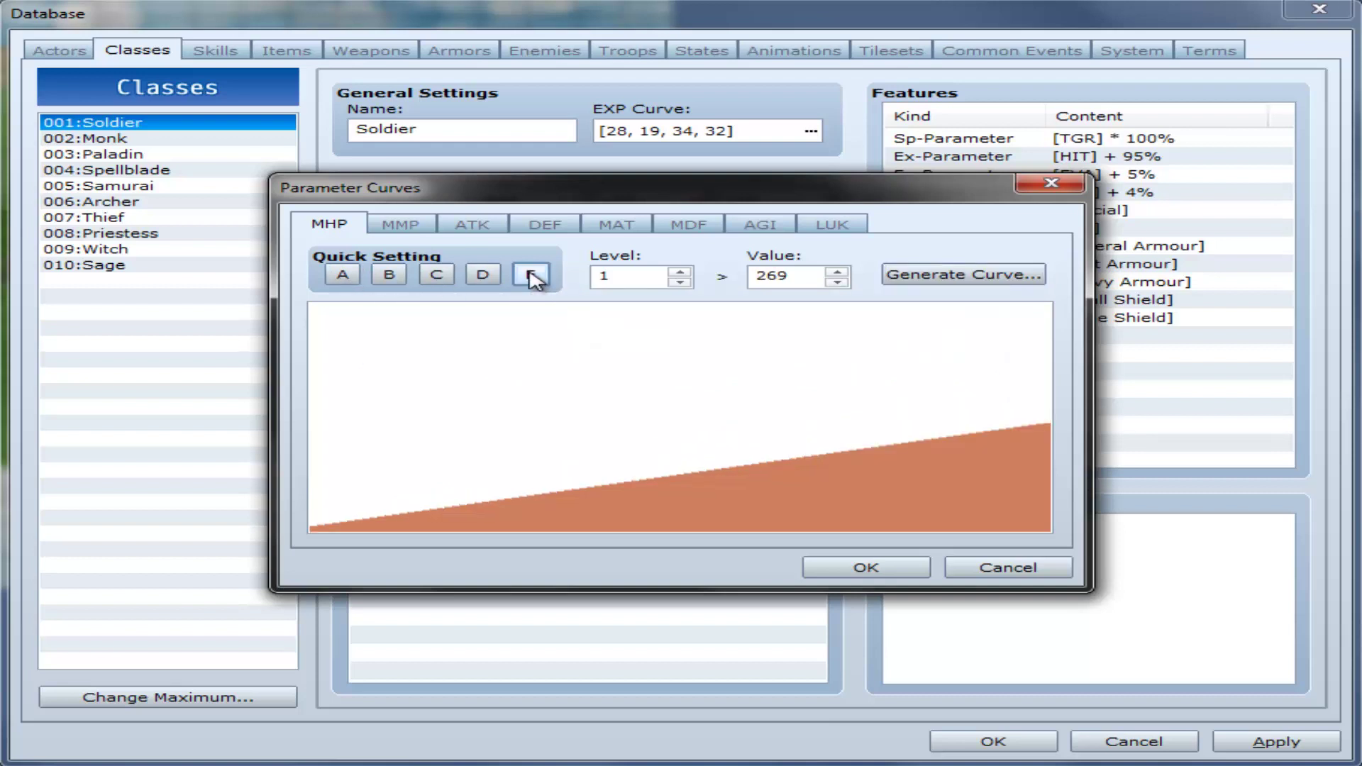
{"action": "left_click", "coordinate": [345, 274]}
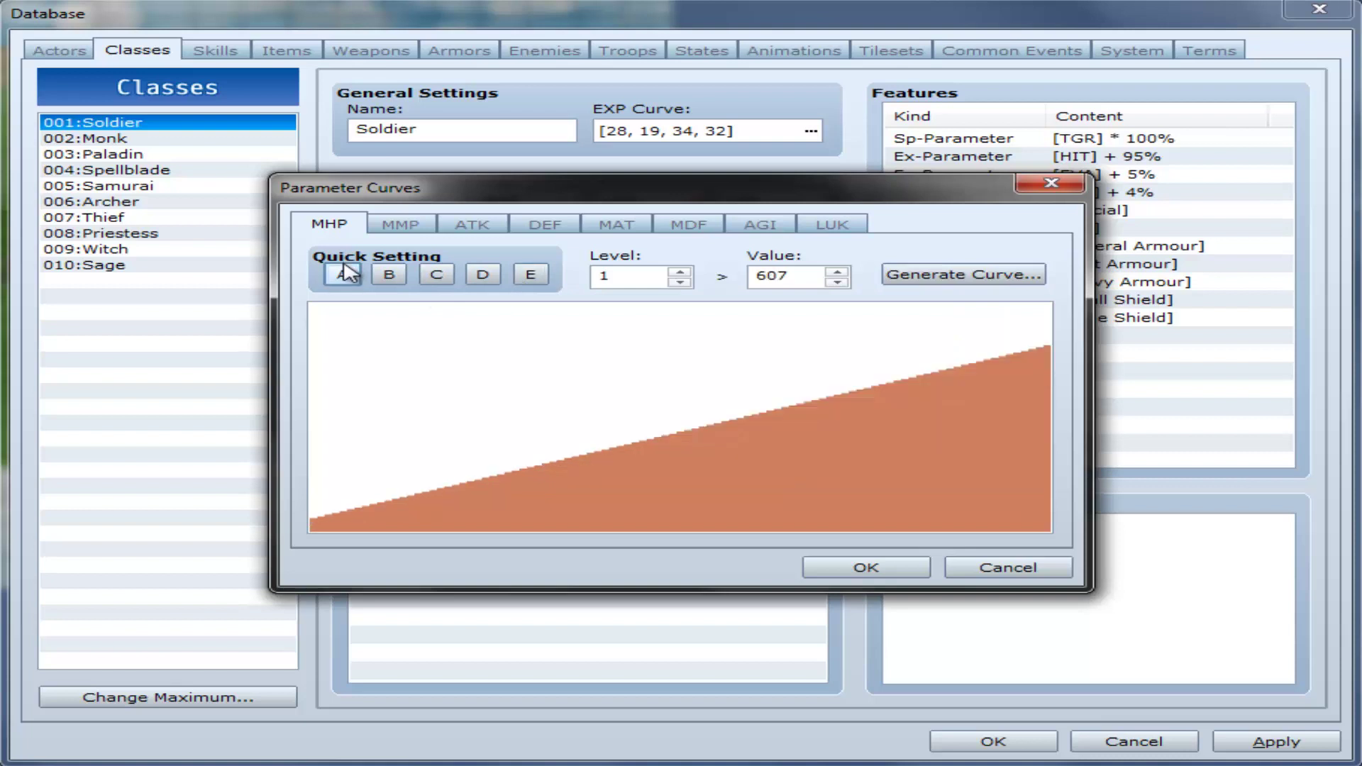
{"action": "left_click", "coordinate": [436, 276]}
{"action": "left_click", "coordinate": [391, 276]}
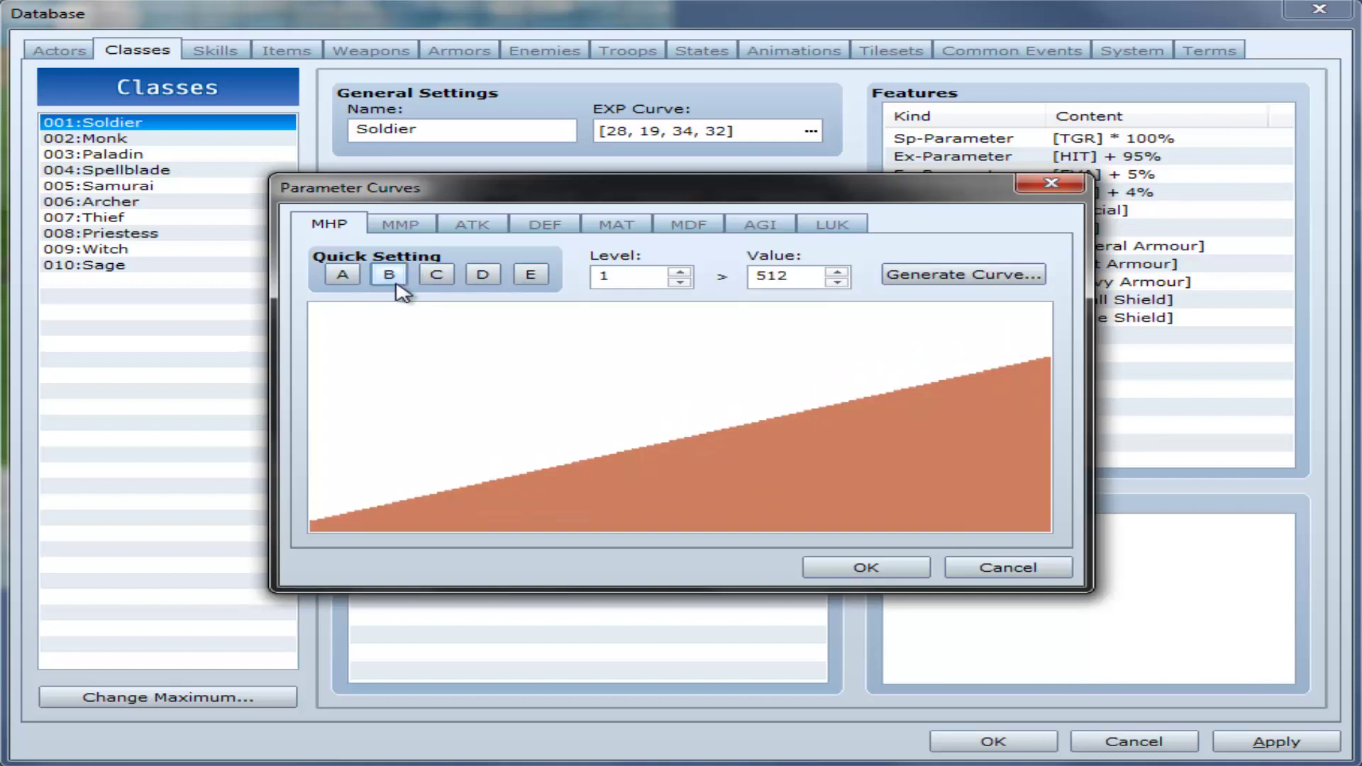
{"action": "left_click", "coordinate": [432, 275]}
{"action": "left_click", "coordinate": [433, 276]}
{"action": "left_click", "coordinate": [433, 275]}
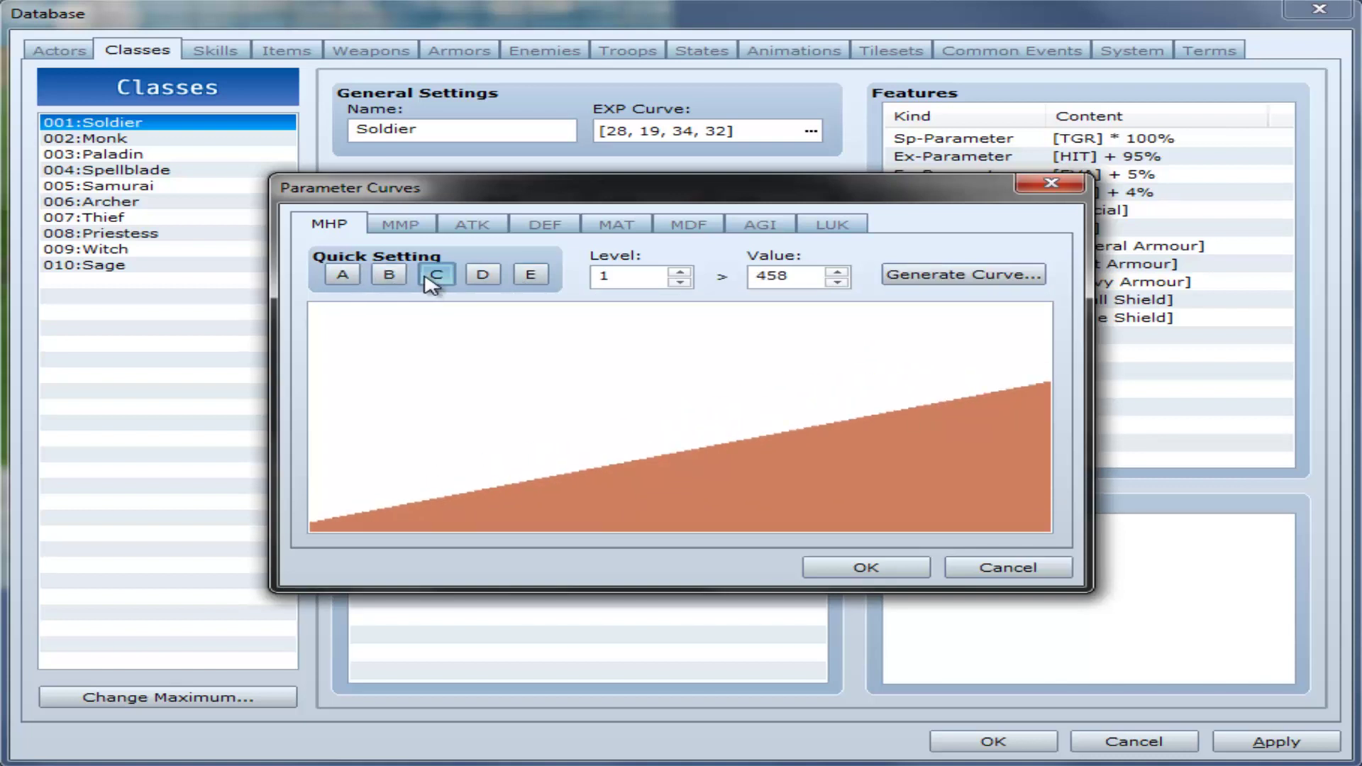
{"action": "left_click", "coordinate": [433, 275]}
{"action": "left_click", "coordinate": [433, 275]}
{"action": "left_click", "coordinate": [433, 275]}
{"action": "left_click", "coordinate": [432, 275]}
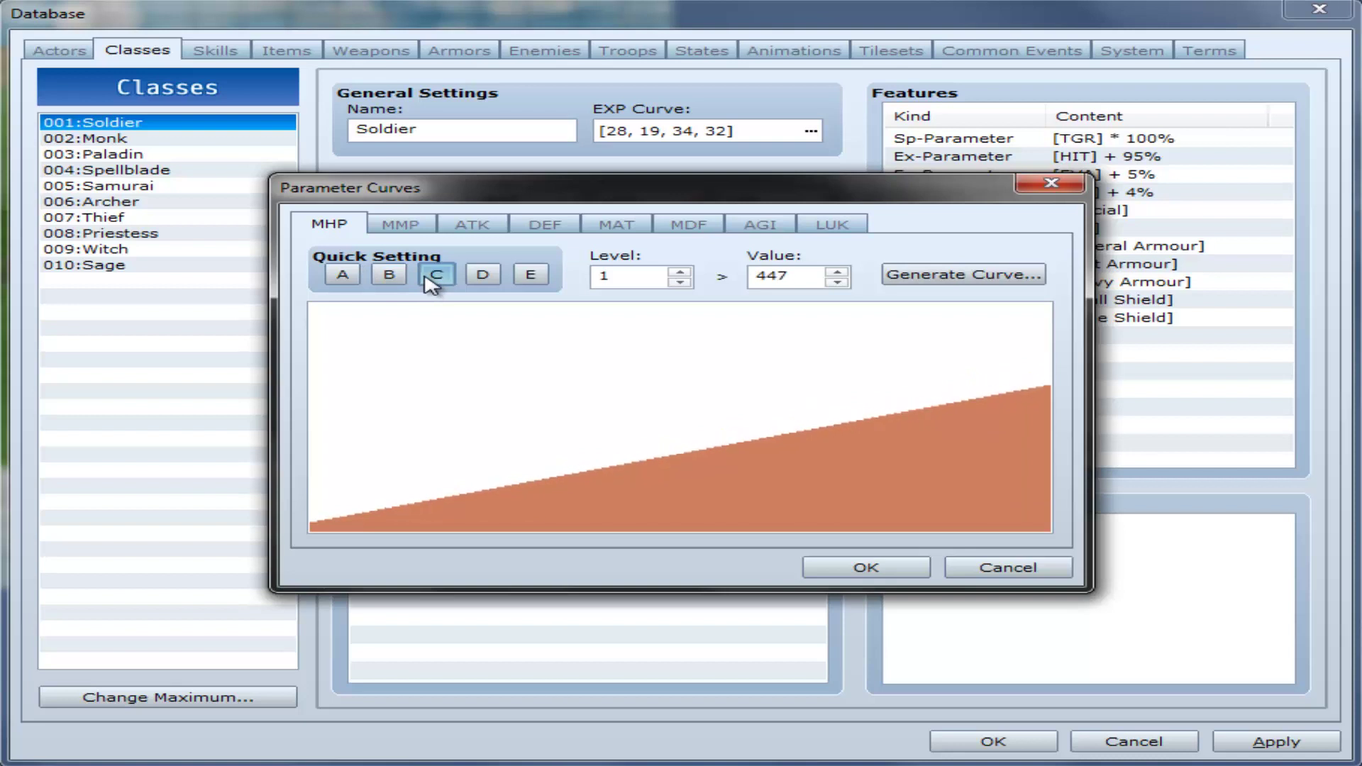
{"action": "left_click", "coordinate": [433, 275]}
{"action": "left_click", "coordinate": [433, 277]}
{"action": "left_click", "coordinate": [399, 278]}
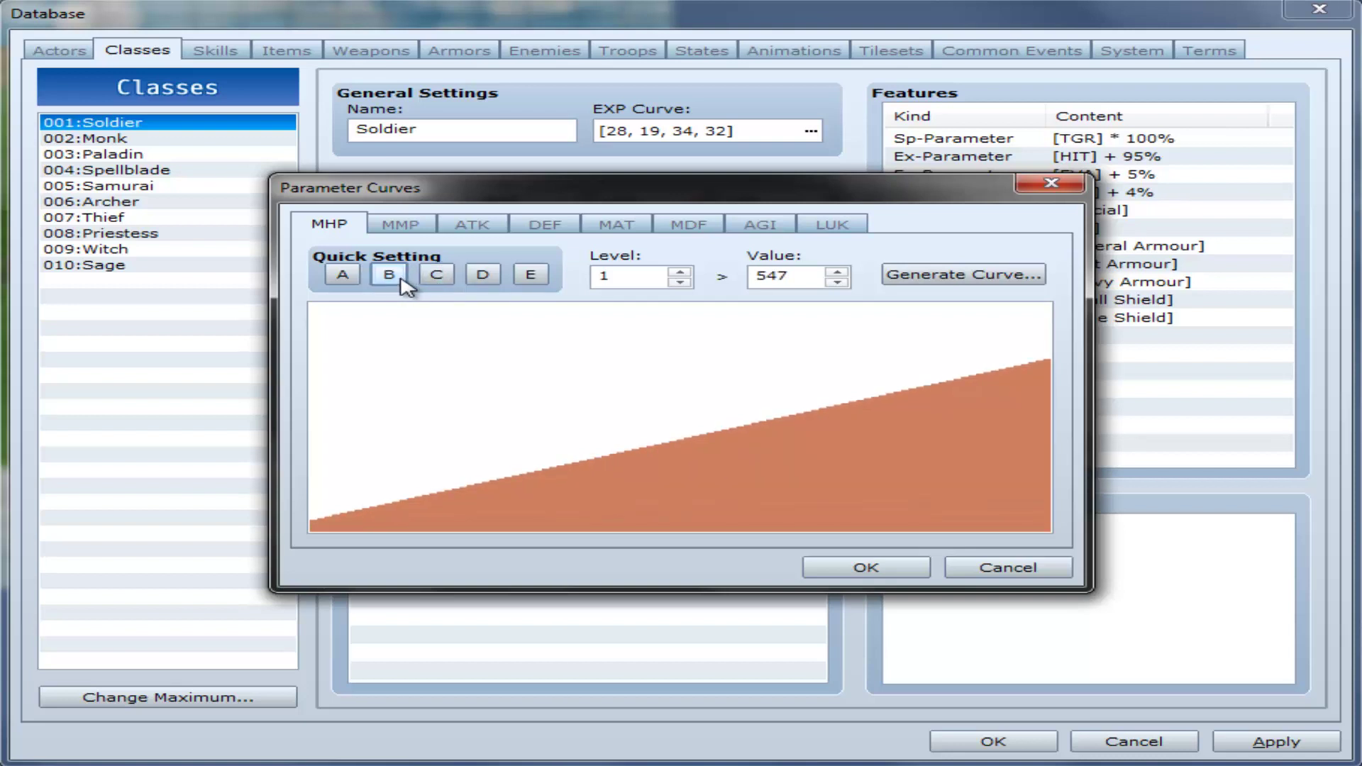
Check the MMP curve's generation values, and try the quick settings B, D and E on the curve.
{"action": "left_click", "coordinate": [419, 227]}
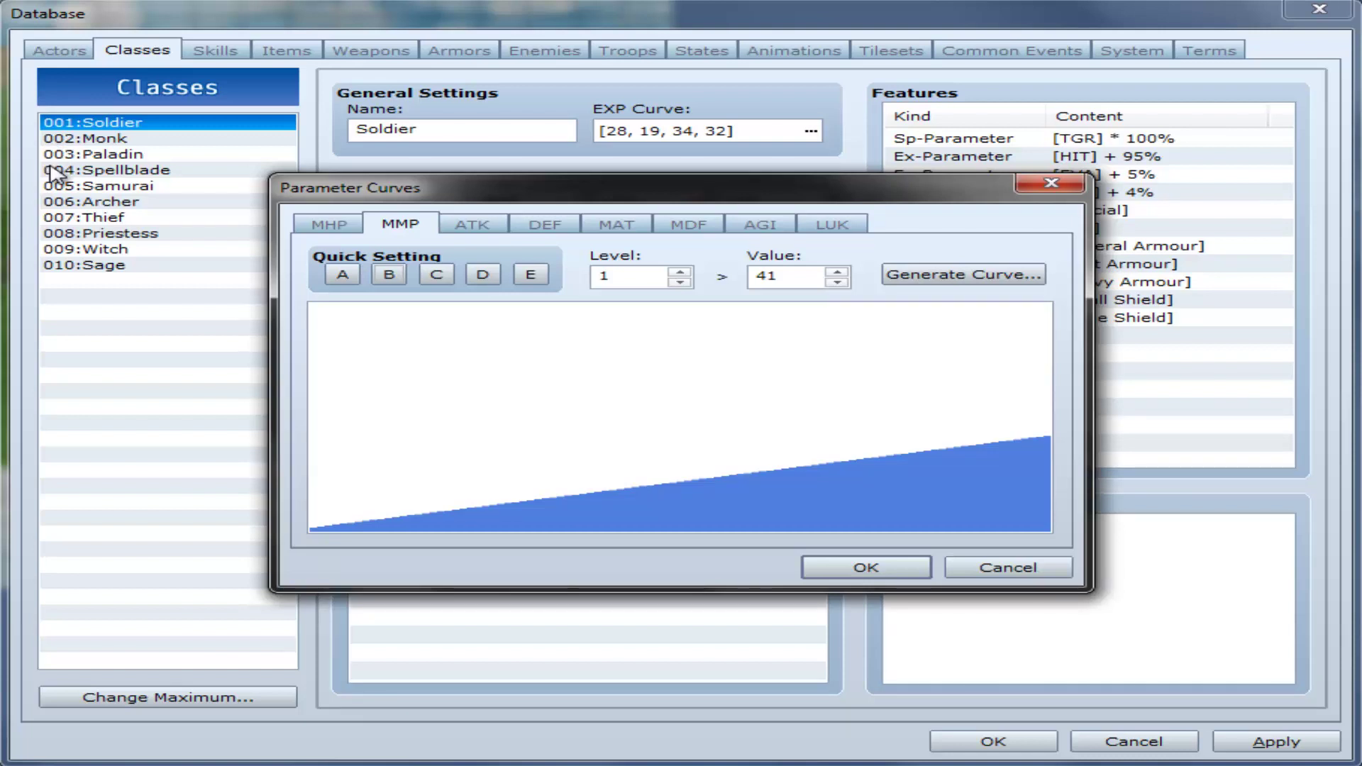
{"action": "double_click", "coordinate": [787, 277]}
{"action": "left_click", "coordinate": [790, 277]}
{"action": "left_click", "coordinate": [910, 283]}
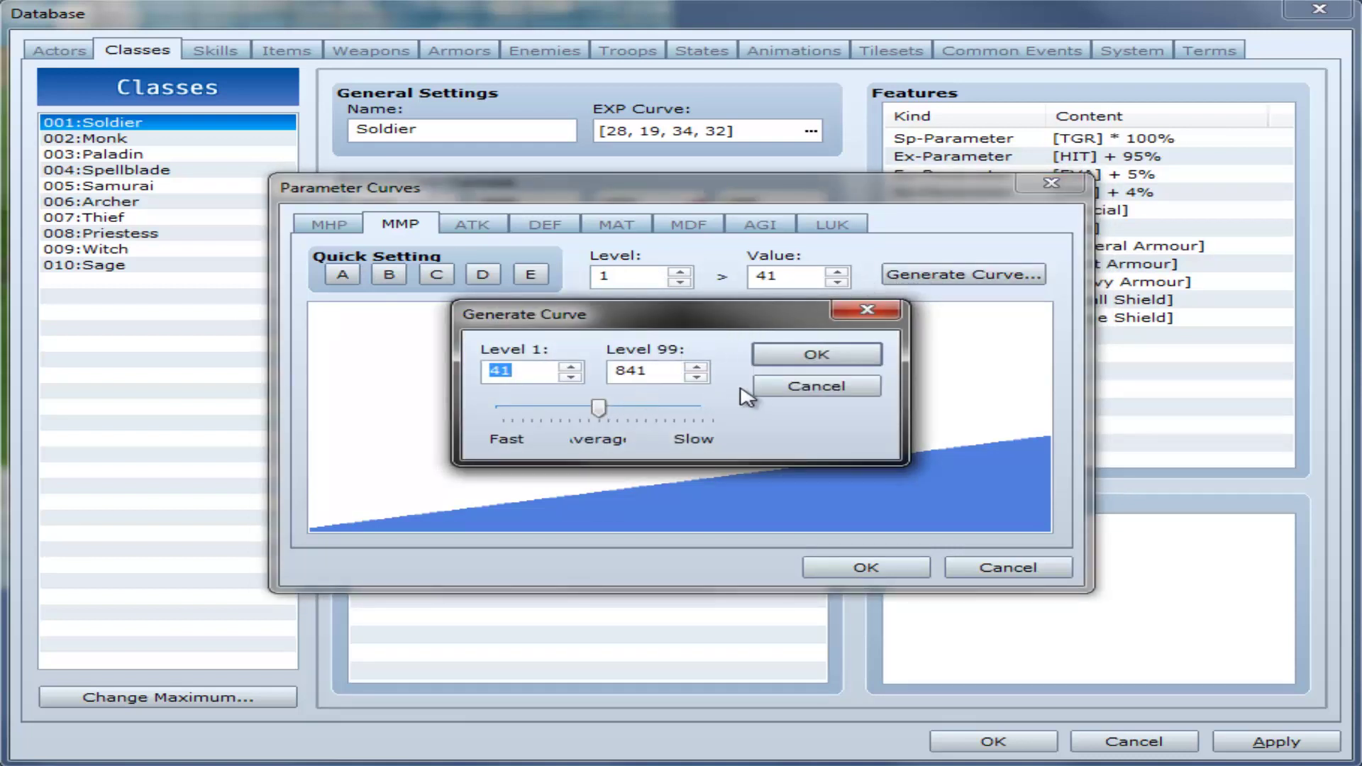
{"action": "left_click", "coordinate": [766, 389]}
{"action": "left_click", "coordinate": [390, 278]}
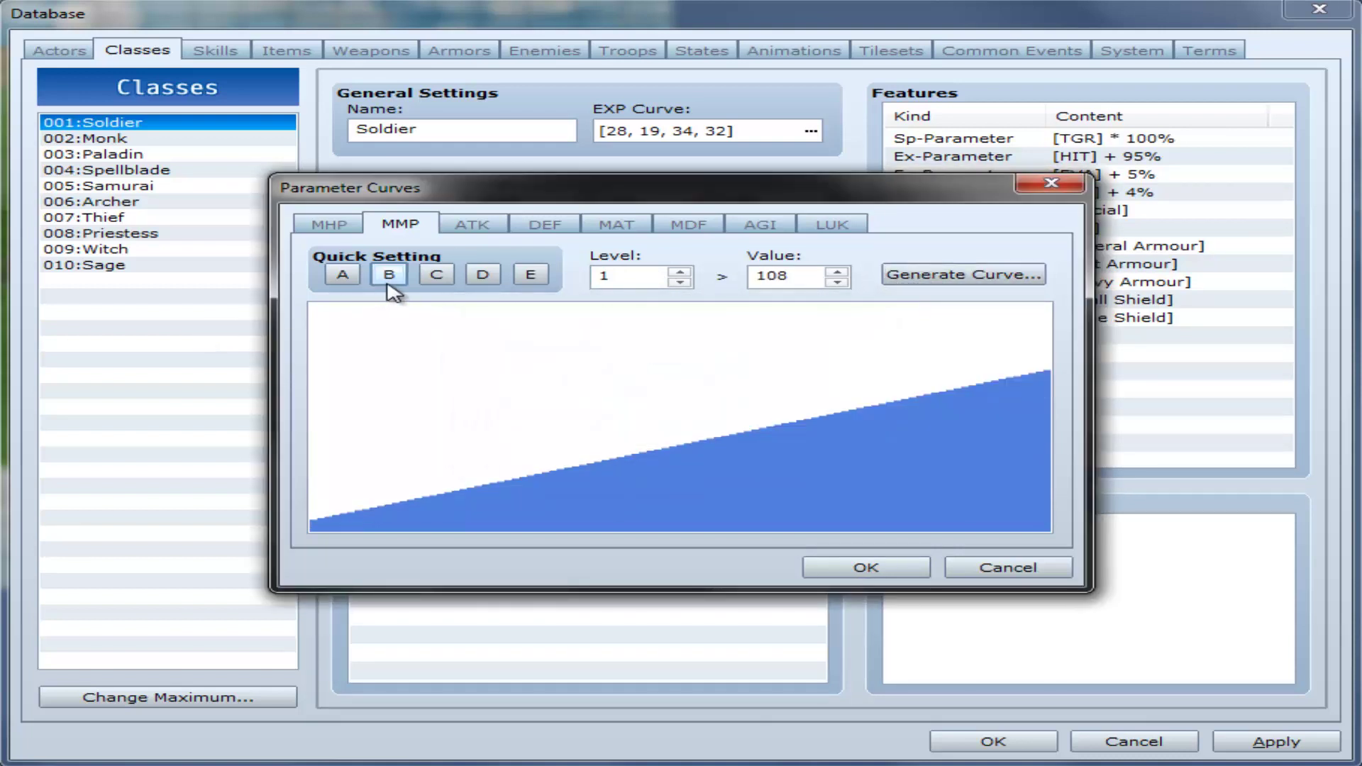
{"action": "left_click", "coordinate": [391, 280]}
{"action": "left_click", "coordinate": [480, 278]}
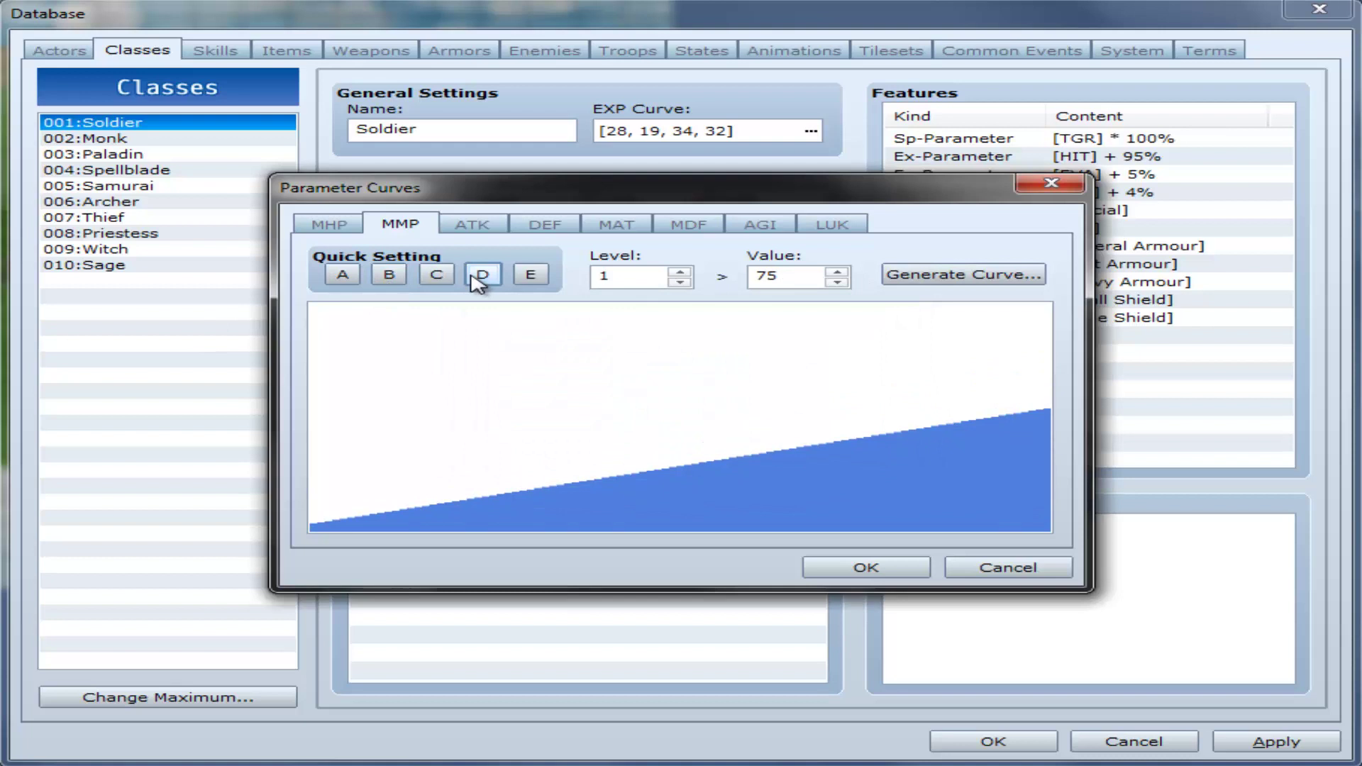
{"action": "left_click", "coordinate": [526, 277]}
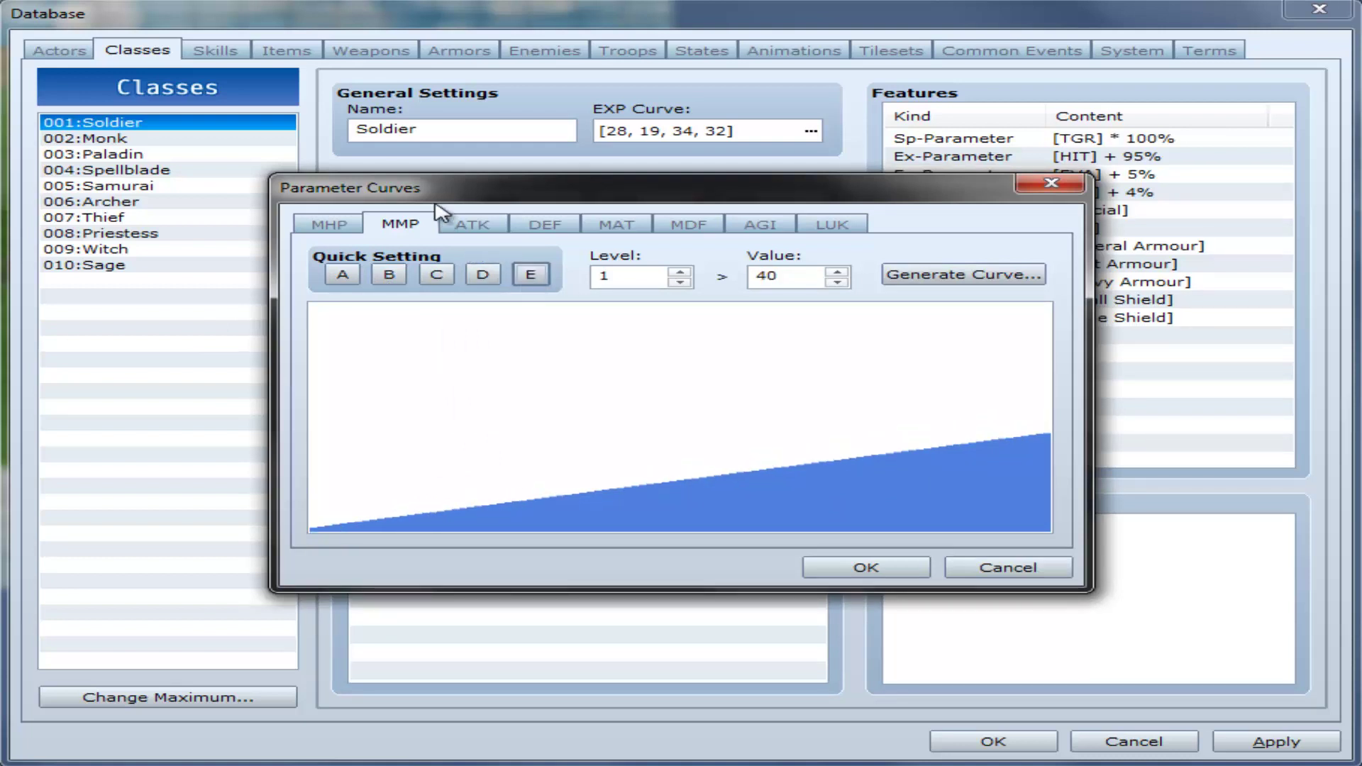
Examine the Soldier's ATK, DEF, MAT, MDF, AGI and LUK curves, and discard all parameter curve changes.
{"action": "left_click", "coordinate": [488, 226]}
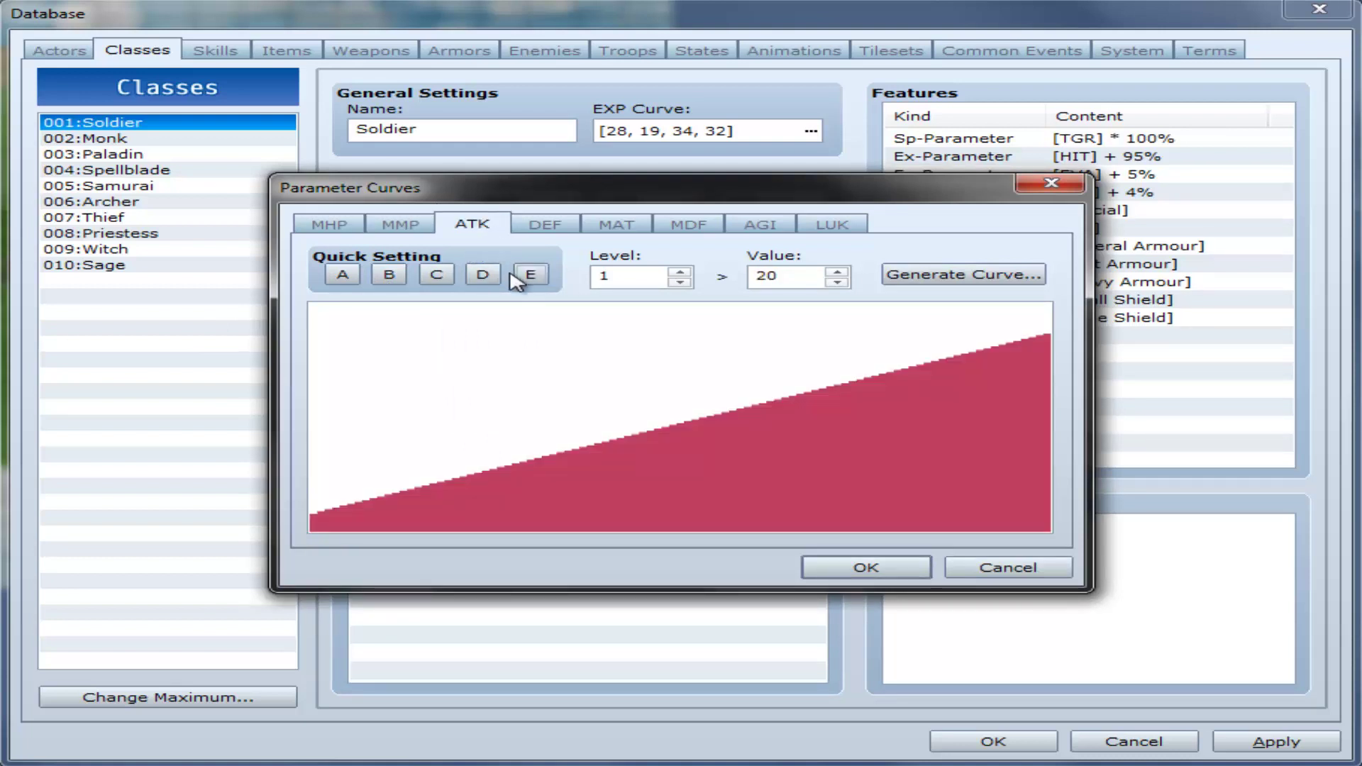
{"action": "left_click", "coordinate": [565, 225]}
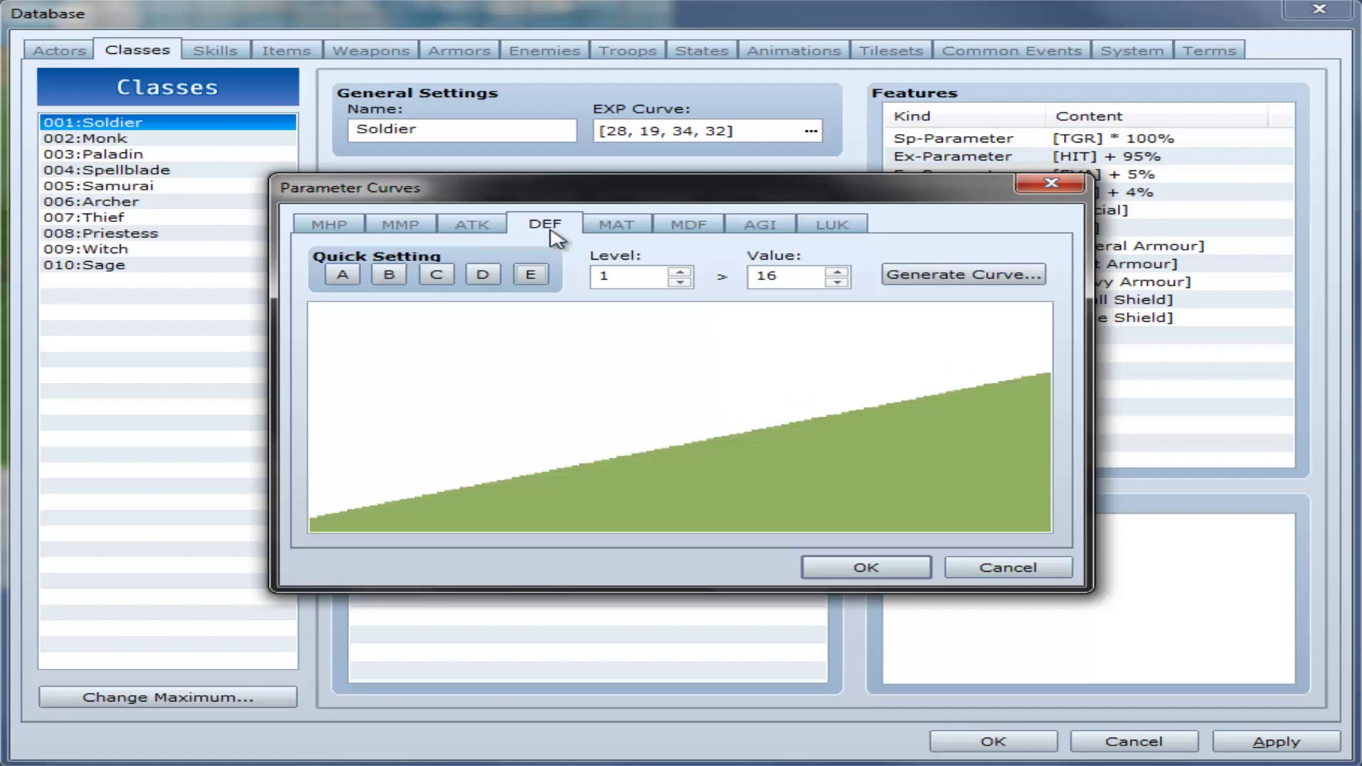
{"action": "left_click", "coordinate": [619, 234]}
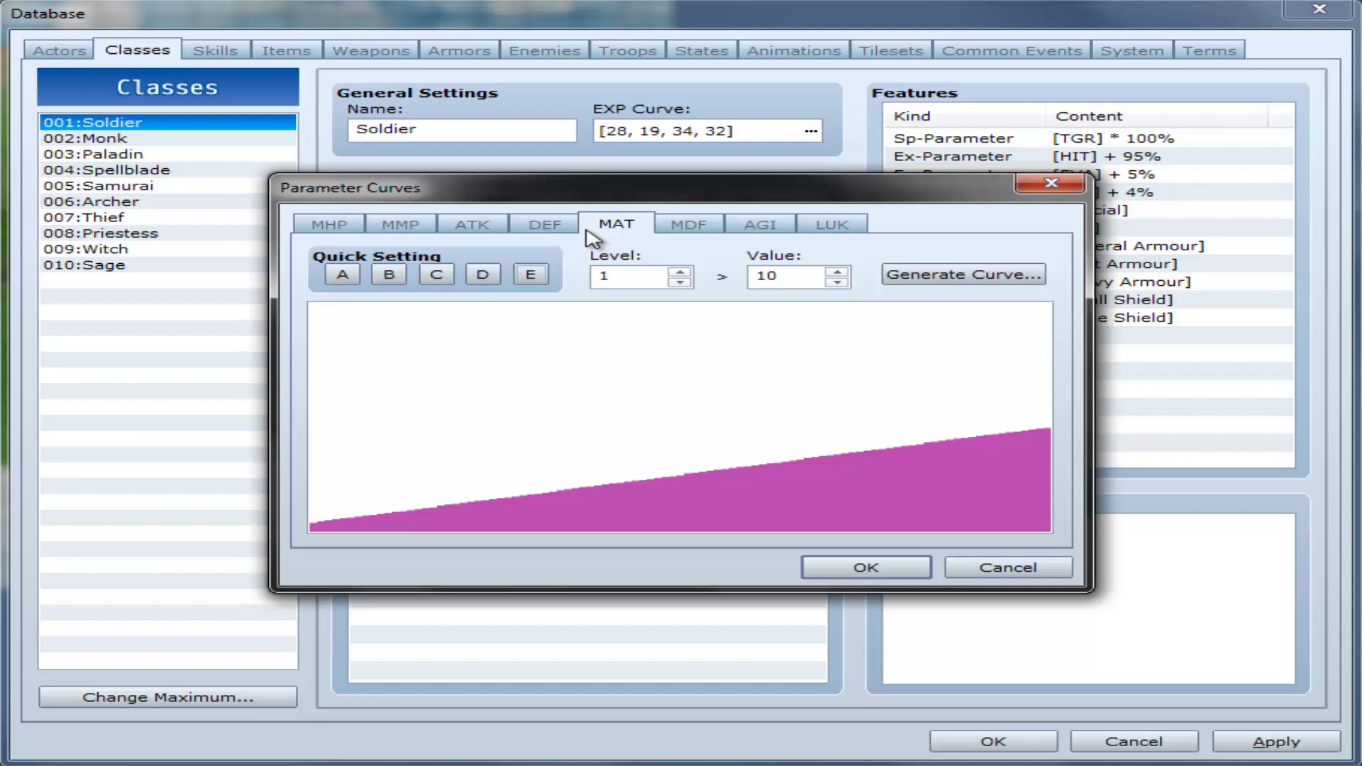
{"action": "left_click", "coordinate": [475, 227]}
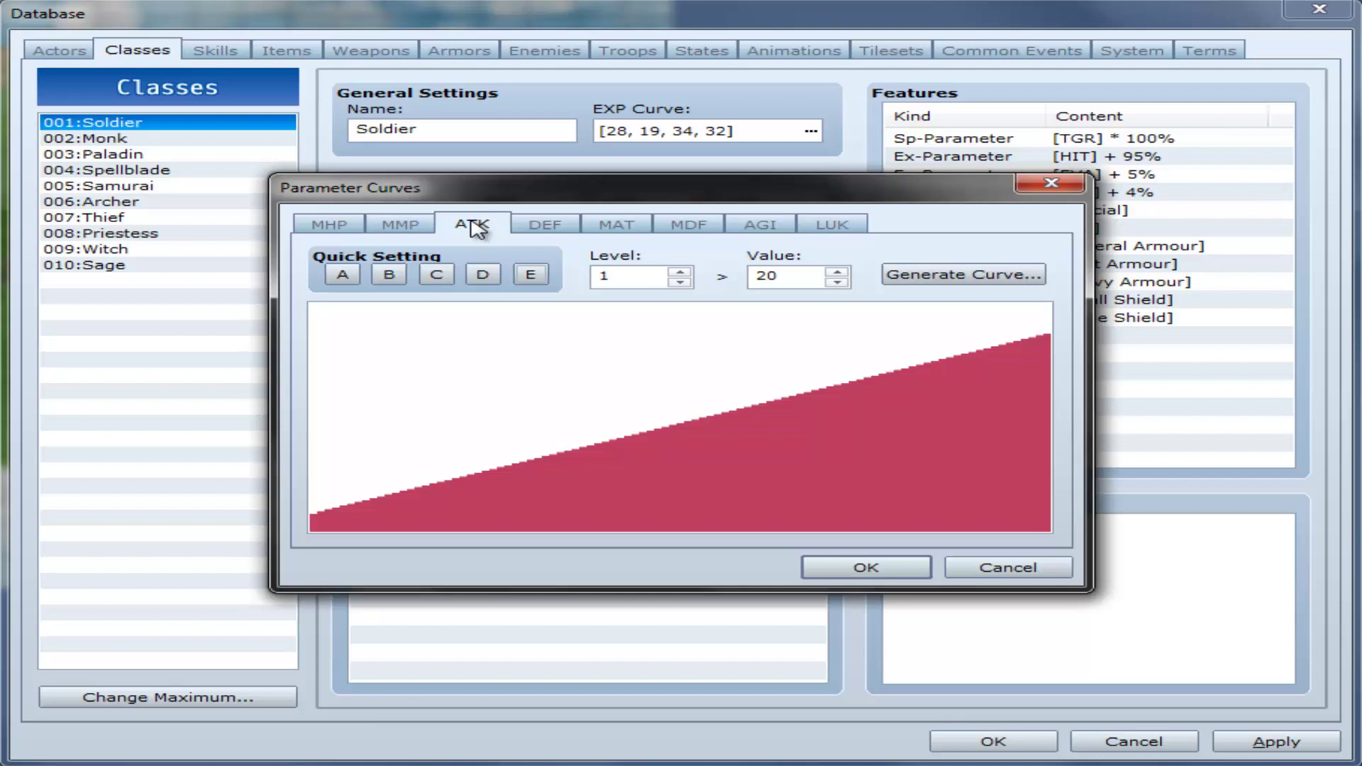
{"action": "left_click", "coordinate": [604, 228]}
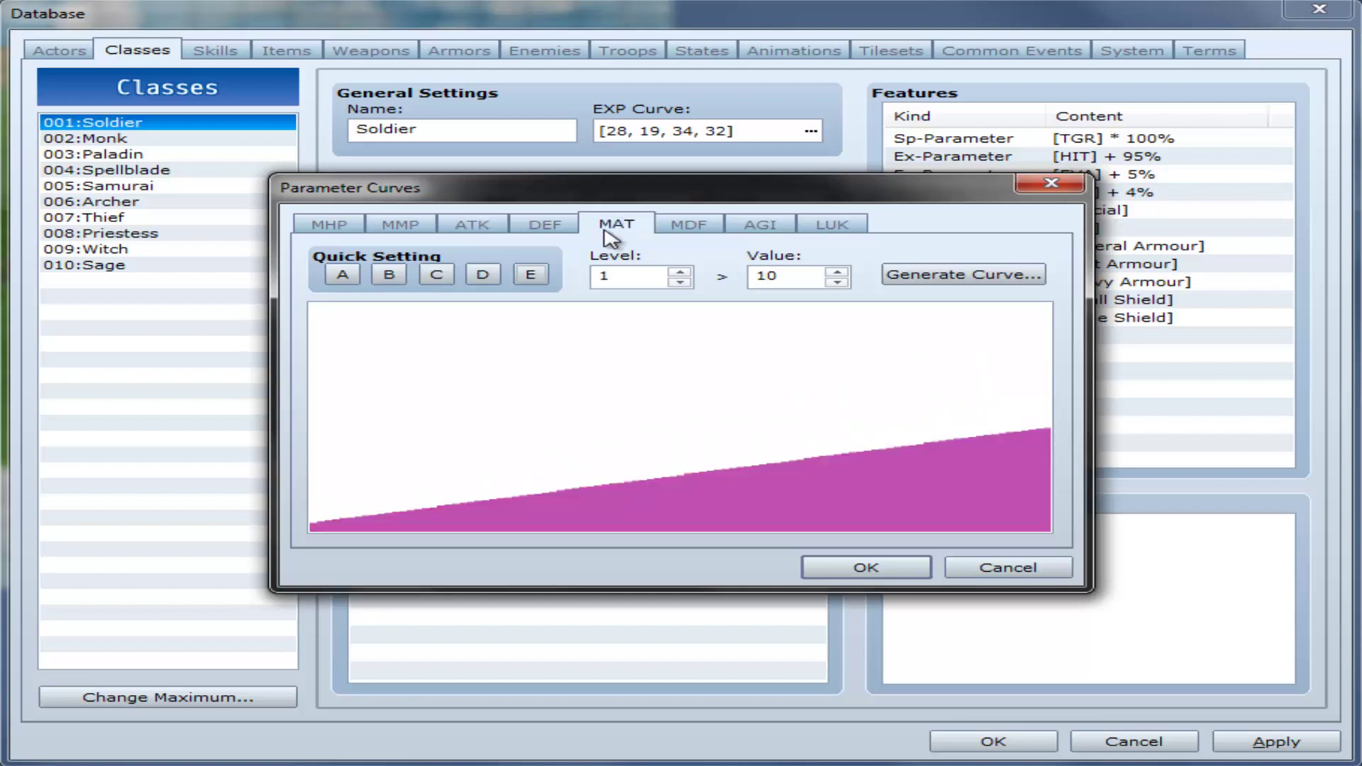
{"action": "left_click", "coordinate": [699, 233]}
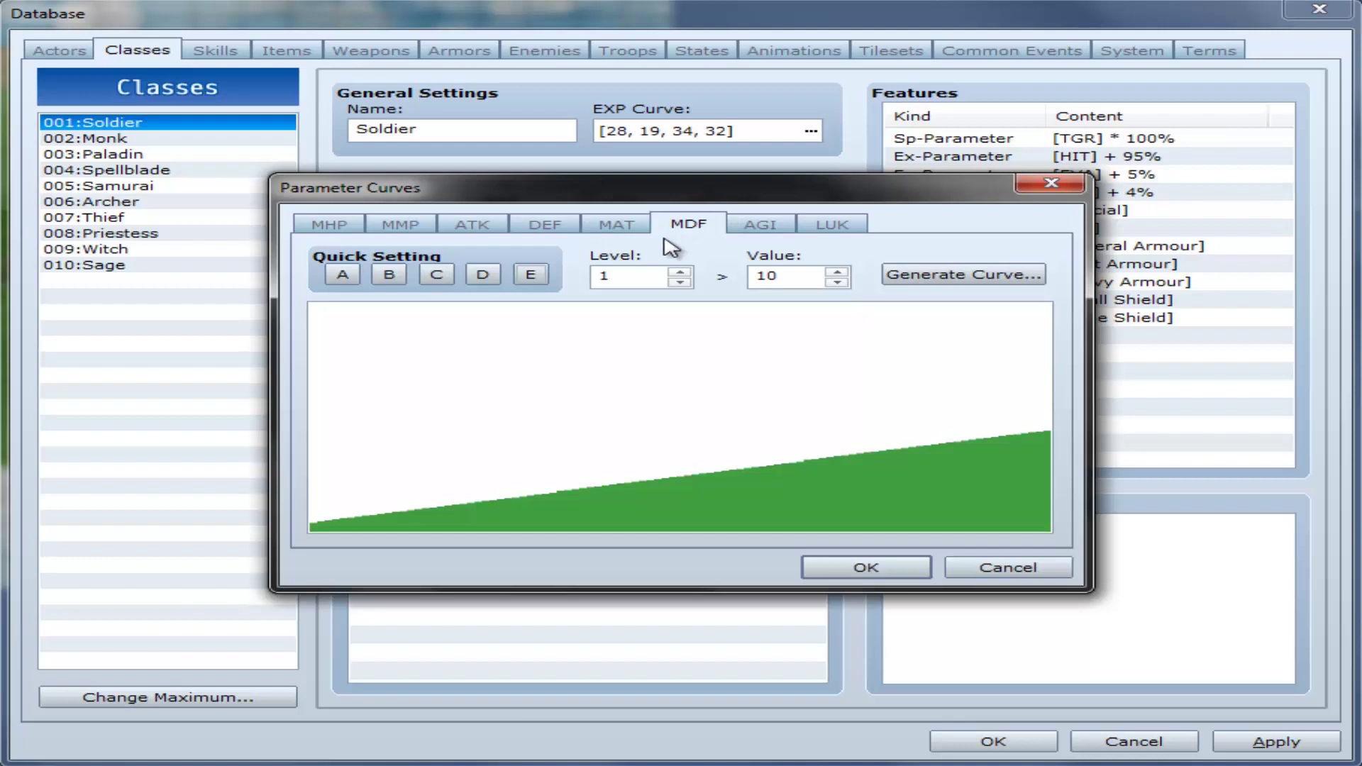
{"action": "left_click", "coordinate": [546, 232]}
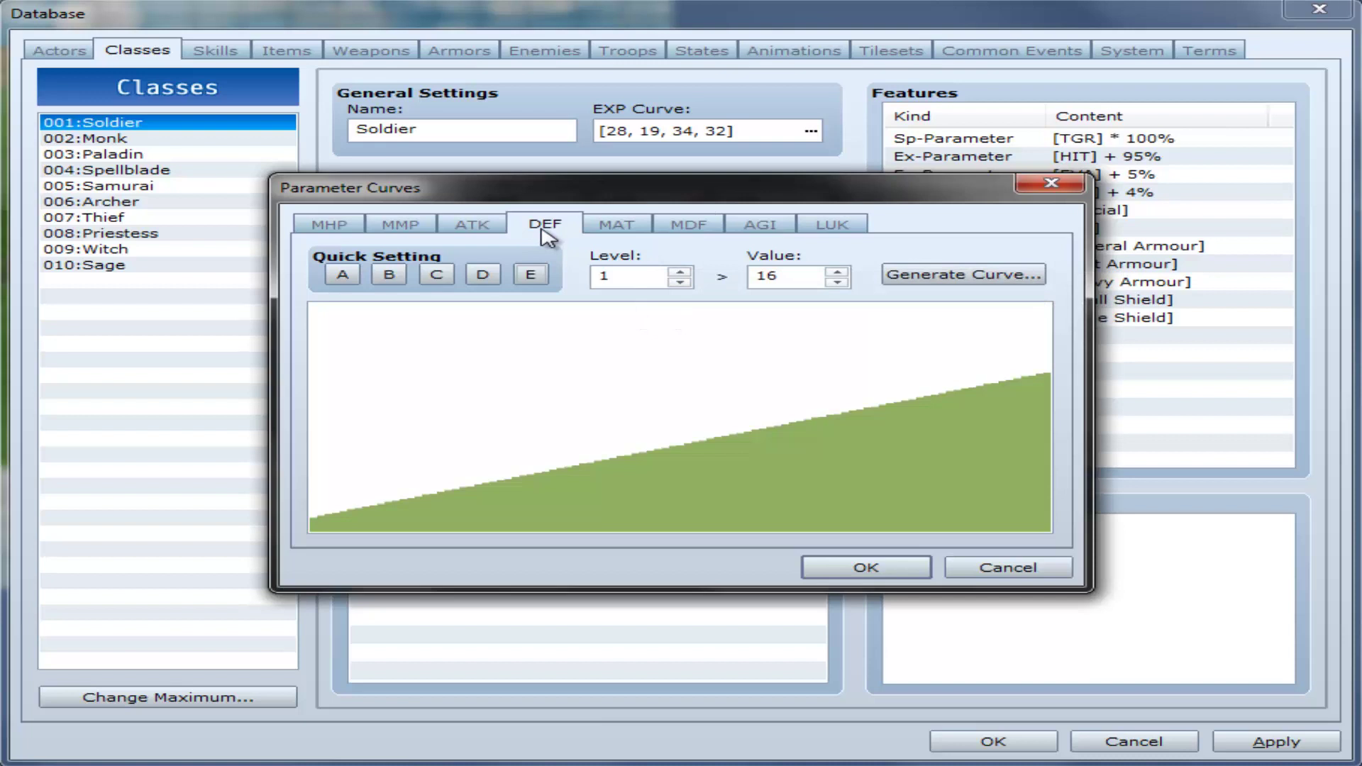
{"action": "left_click", "coordinate": [764, 238]}
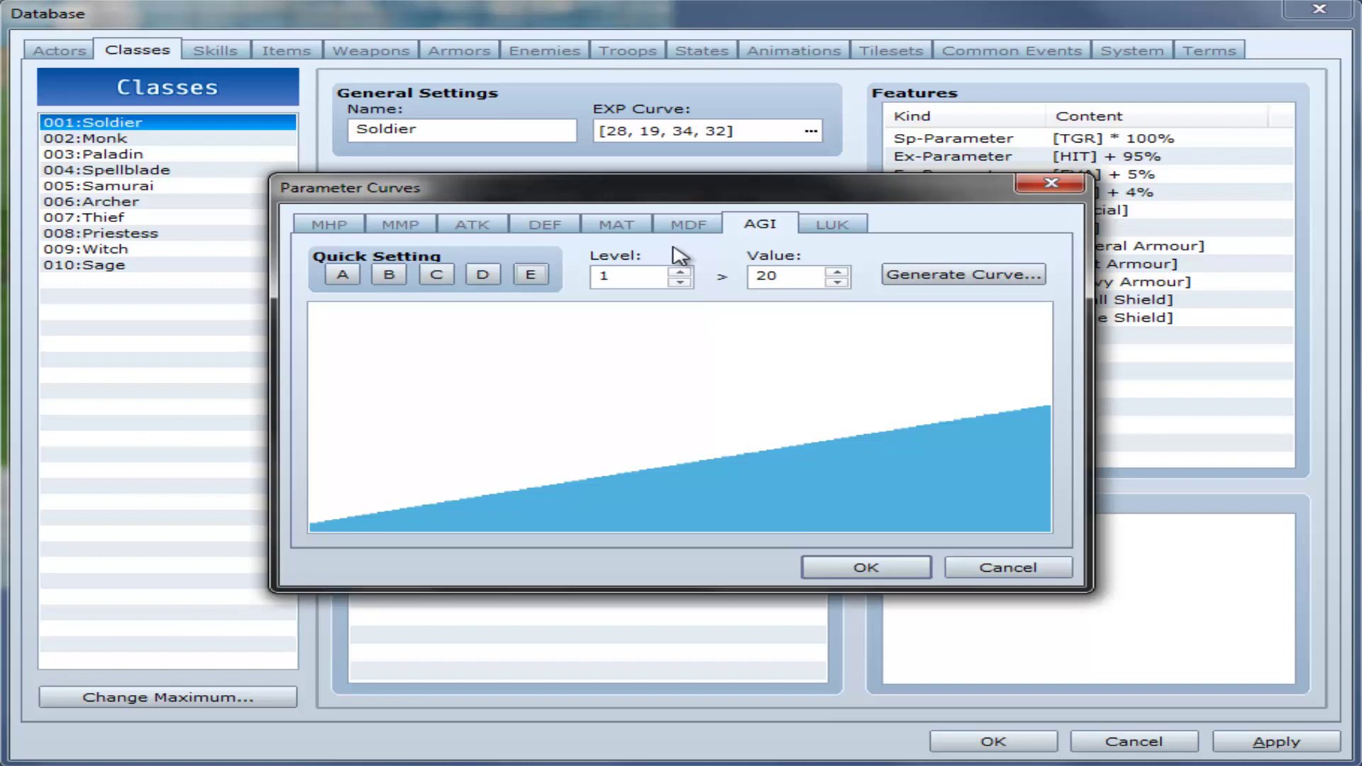
{"action": "left_click", "coordinate": [848, 227]}
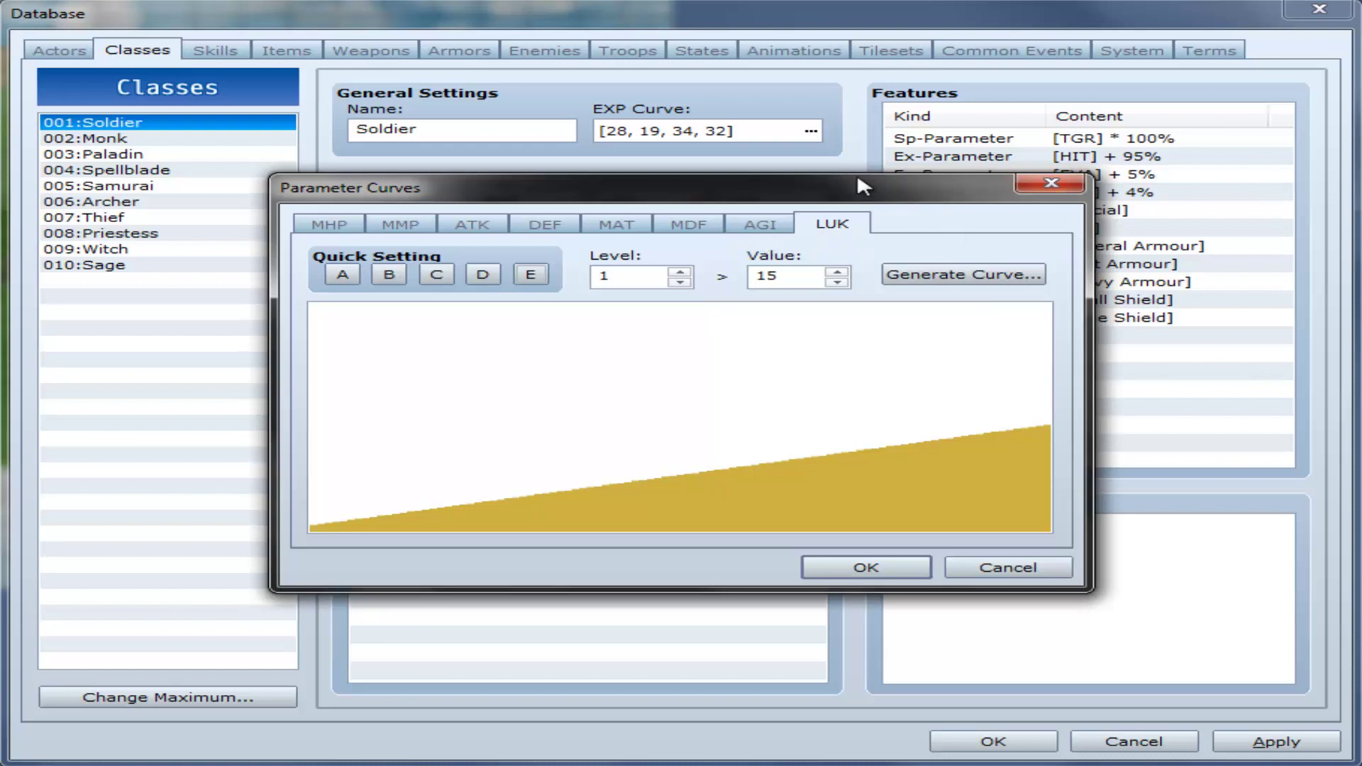
{"action": "left_click_drag", "start_coordinate": [859, 182], "coordinate": [867, 184]}
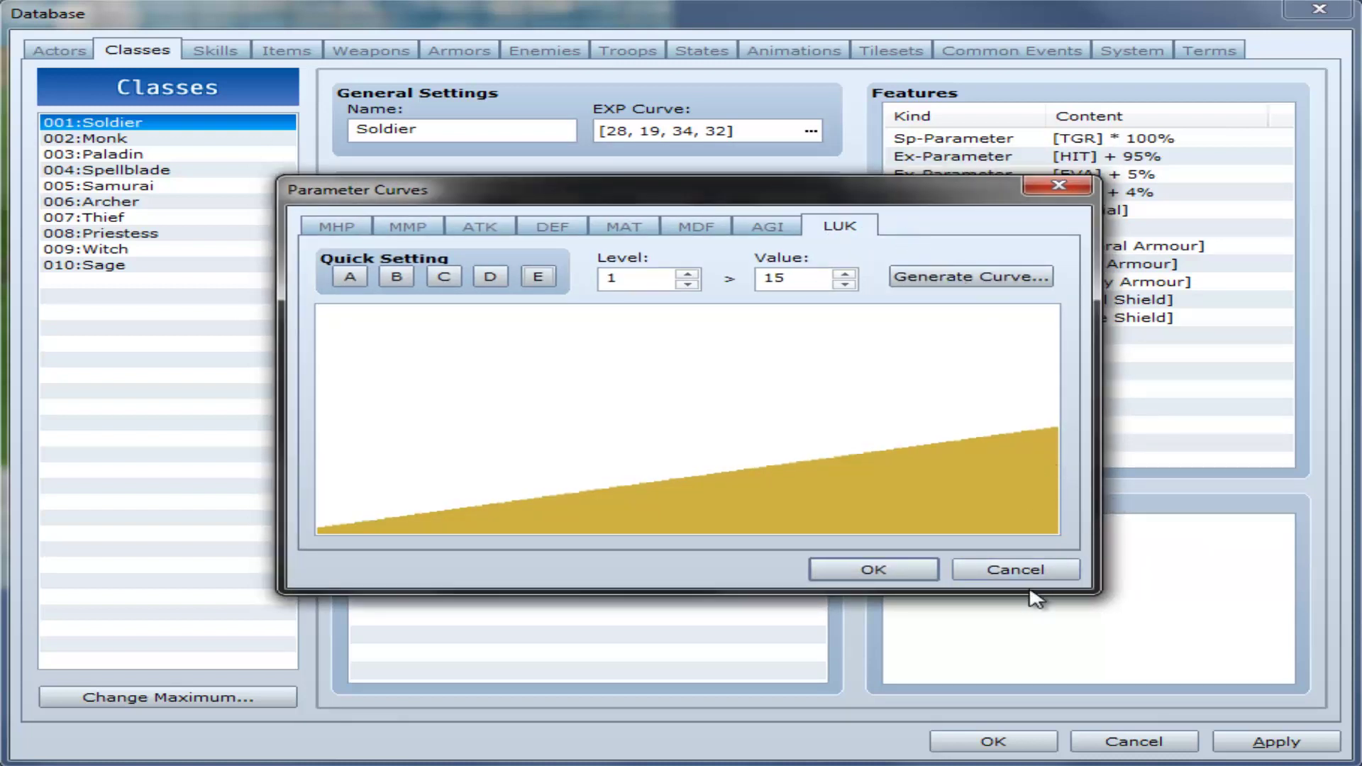
{"action": "left_click", "coordinate": [1051, 571]}
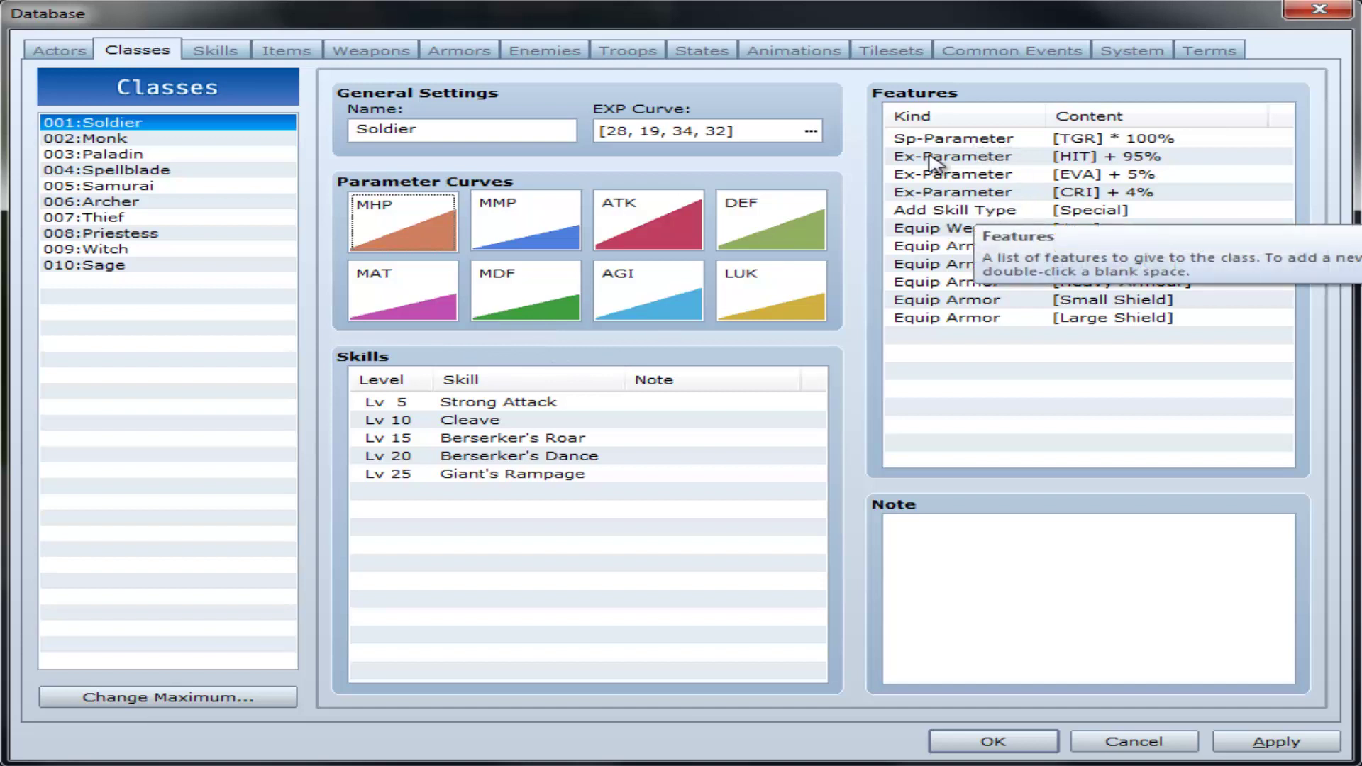
Inspect the Soldier's TGR Sp-Parameter feature and close it without making changes.
{"action": "left_click", "coordinate": [965, 140]}
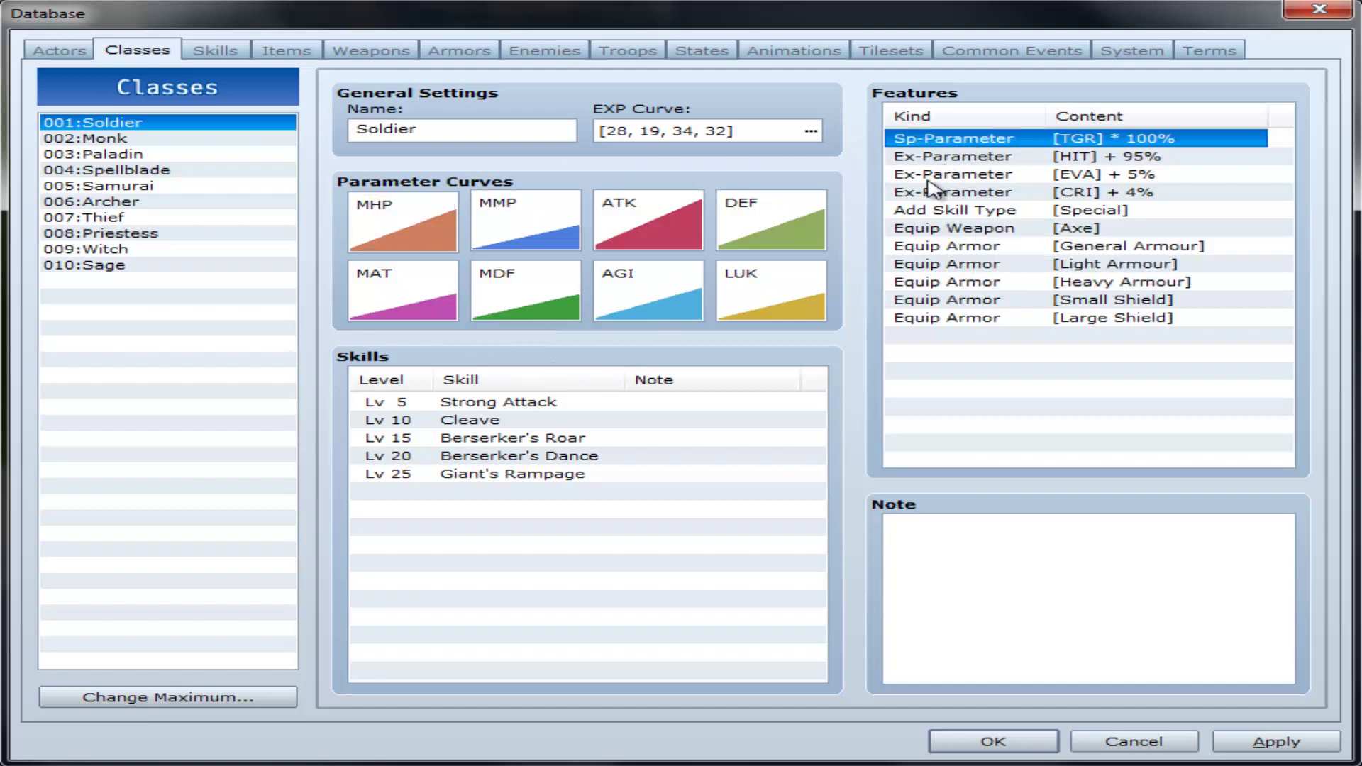
{"action": "double_click", "coordinate": [1107, 135]}
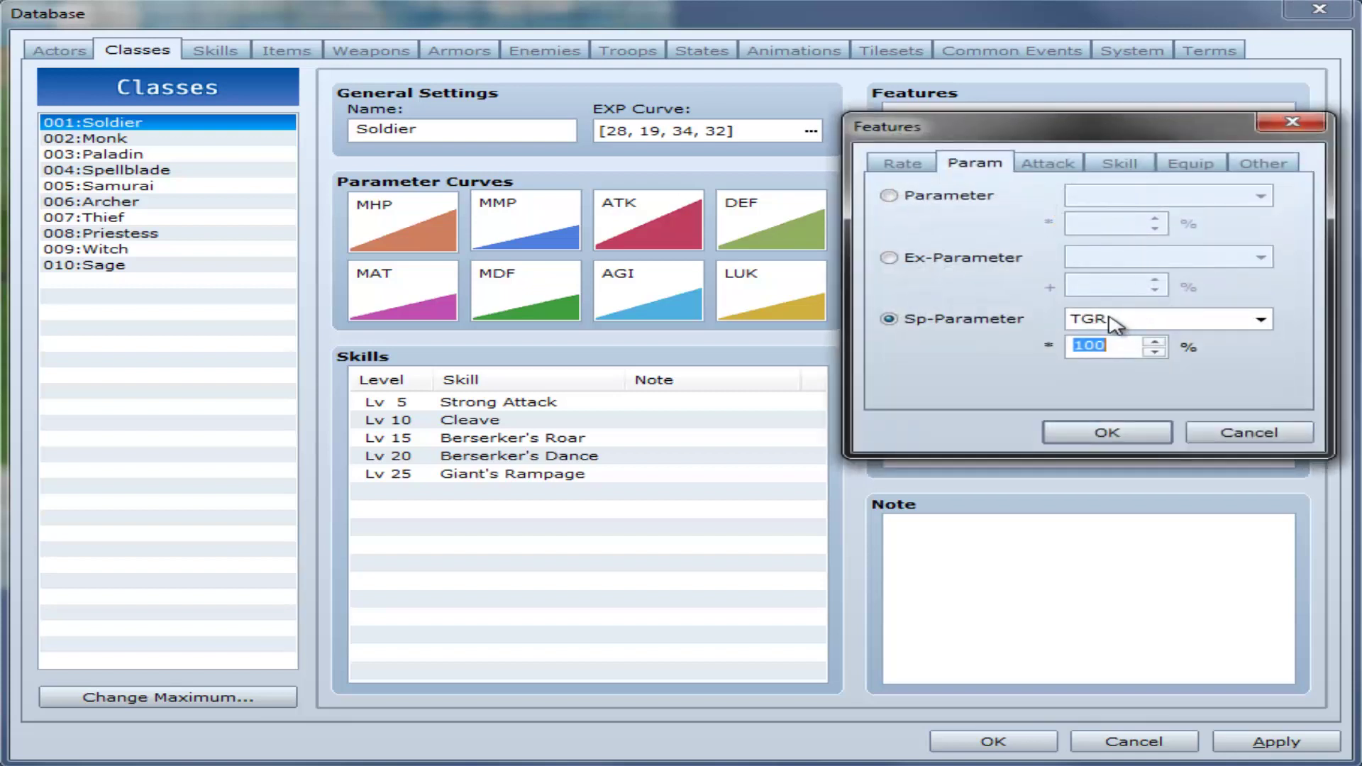
{"action": "mouse_move", "coordinate": [1118, 322]}
{"action": "left_click", "coordinate": [1268, 435]}
{"action": "left_click", "coordinate": [1115, 246]}
{"action": "left_click", "coordinate": [1110, 139]}
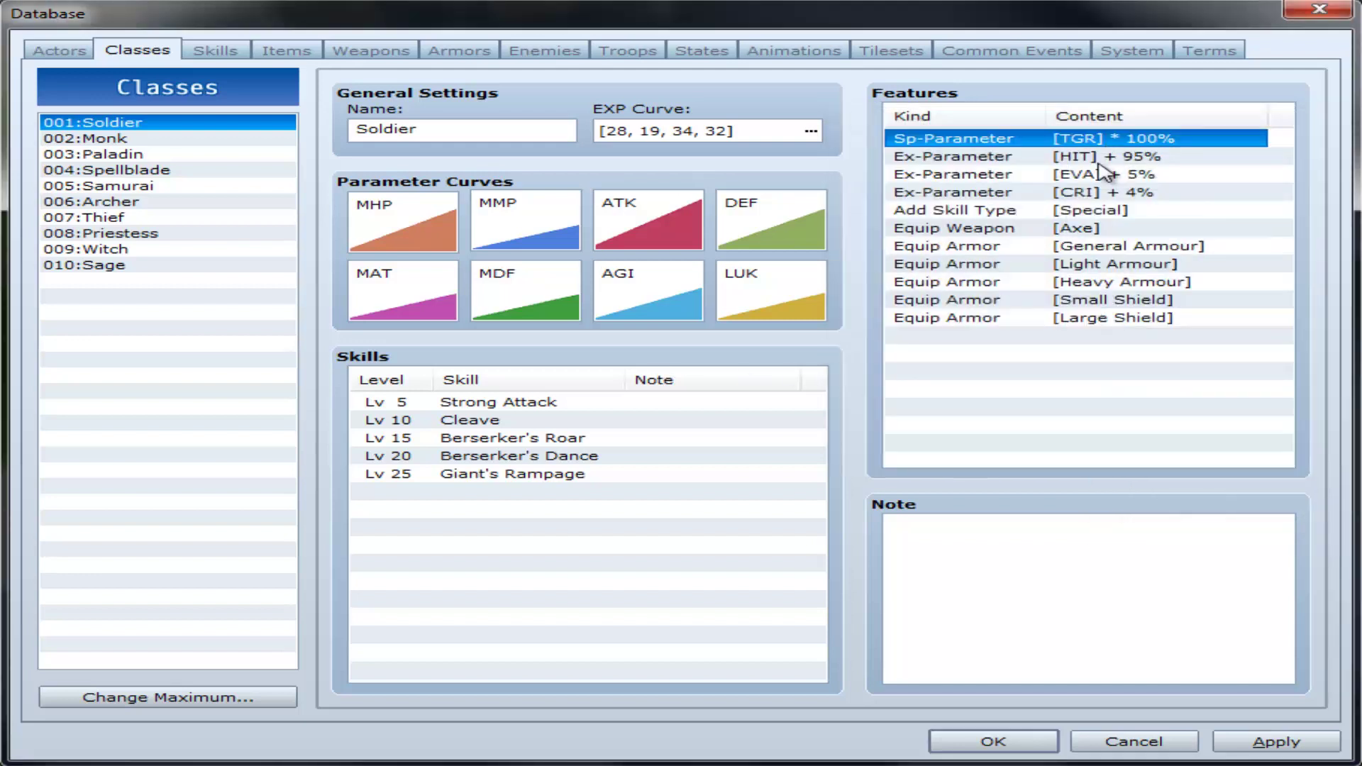
Review the Soldier's TGR, HIT and EVA parameter features, and inspect the HIT Ex-Parameter settings without making changes.
{"action": "left_click", "coordinate": [1096, 175]}
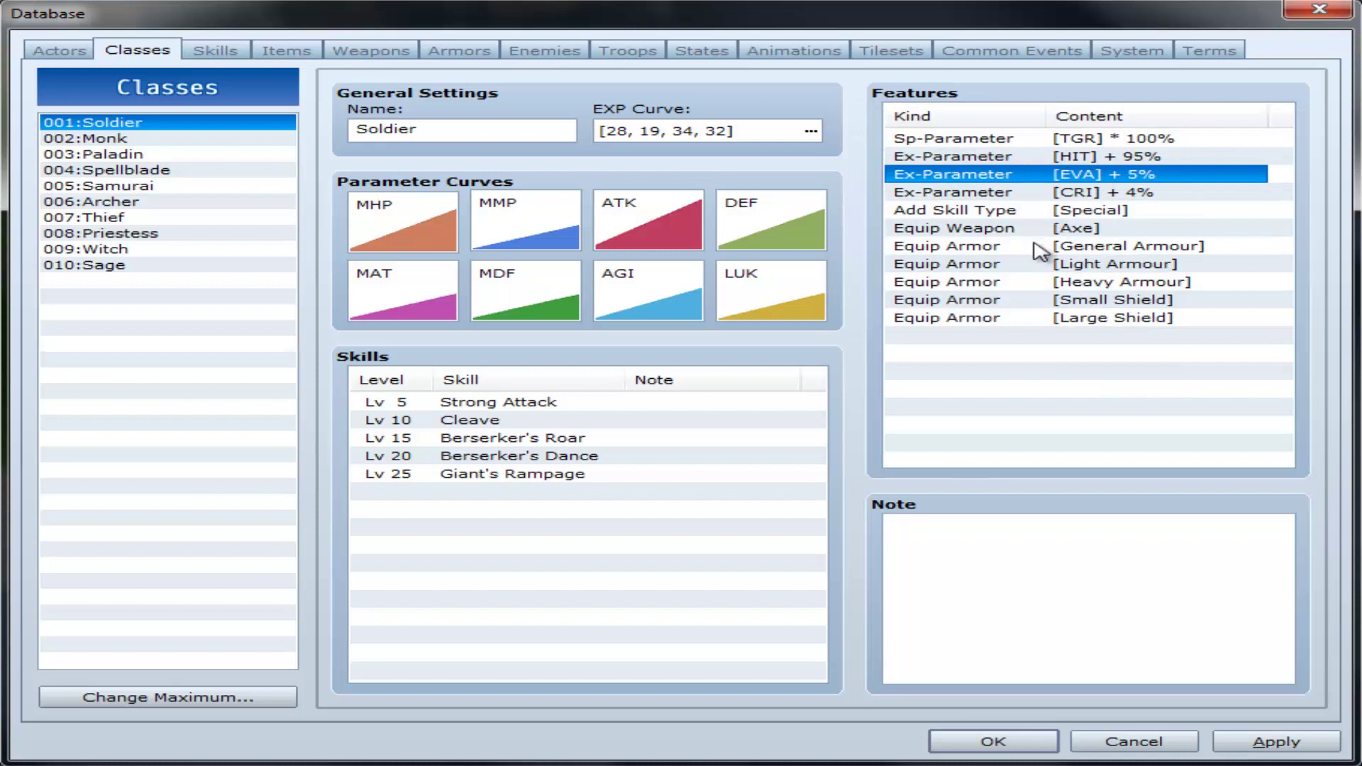
{"action": "left_click", "coordinate": [1006, 152]}
{"action": "left_click", "coordinate": [1012, 139]}
{"action": "left_click", "coordinate": [1019, 156]}
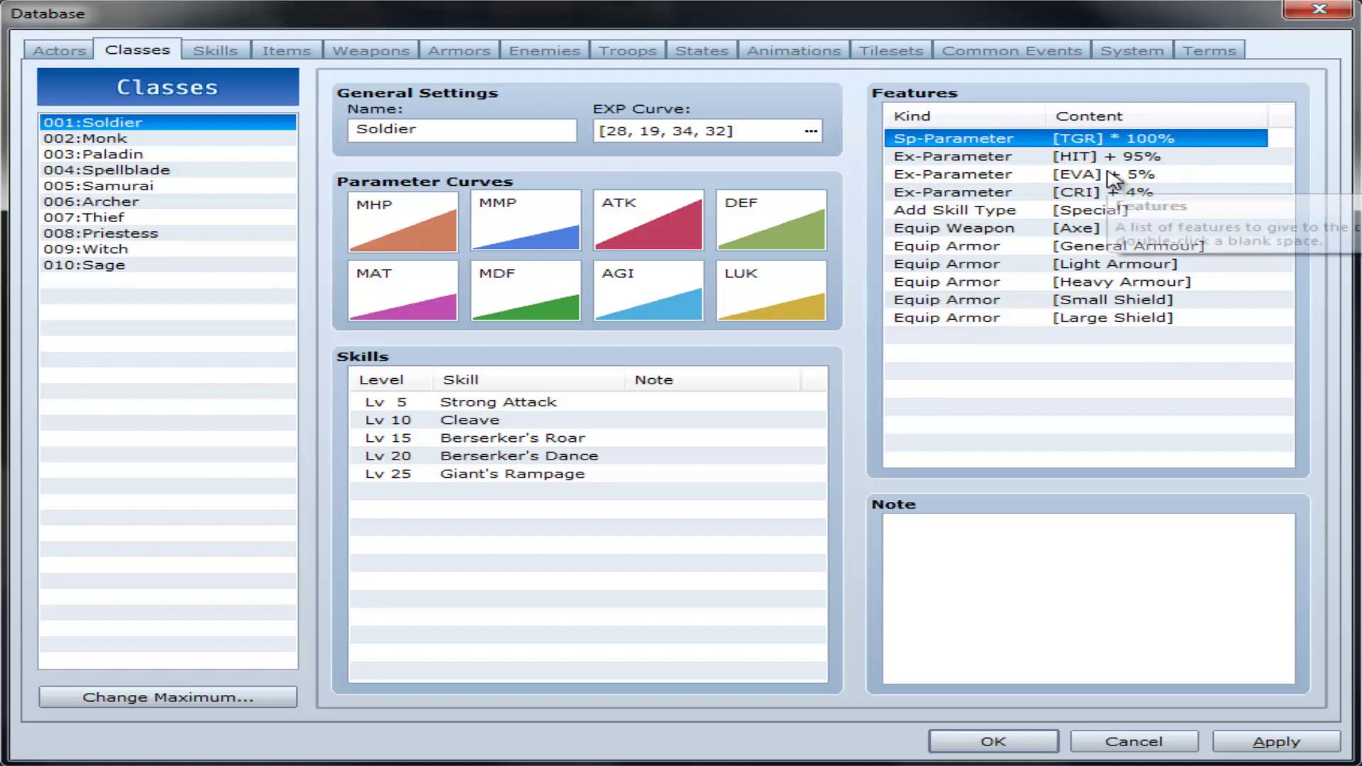
{"action": "left_click", "coordinate": [895, 159]}
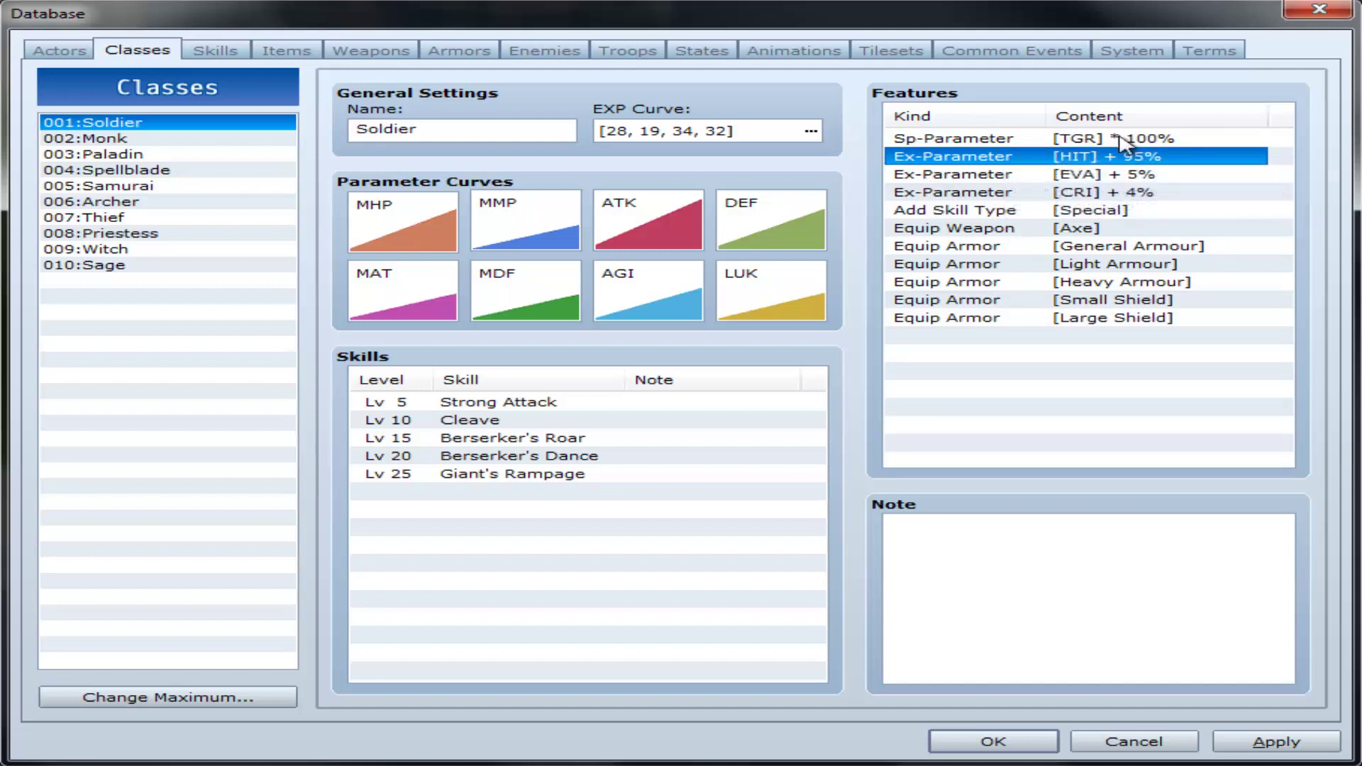
{"action": "double_click", "coordinate": [1083, 163]}
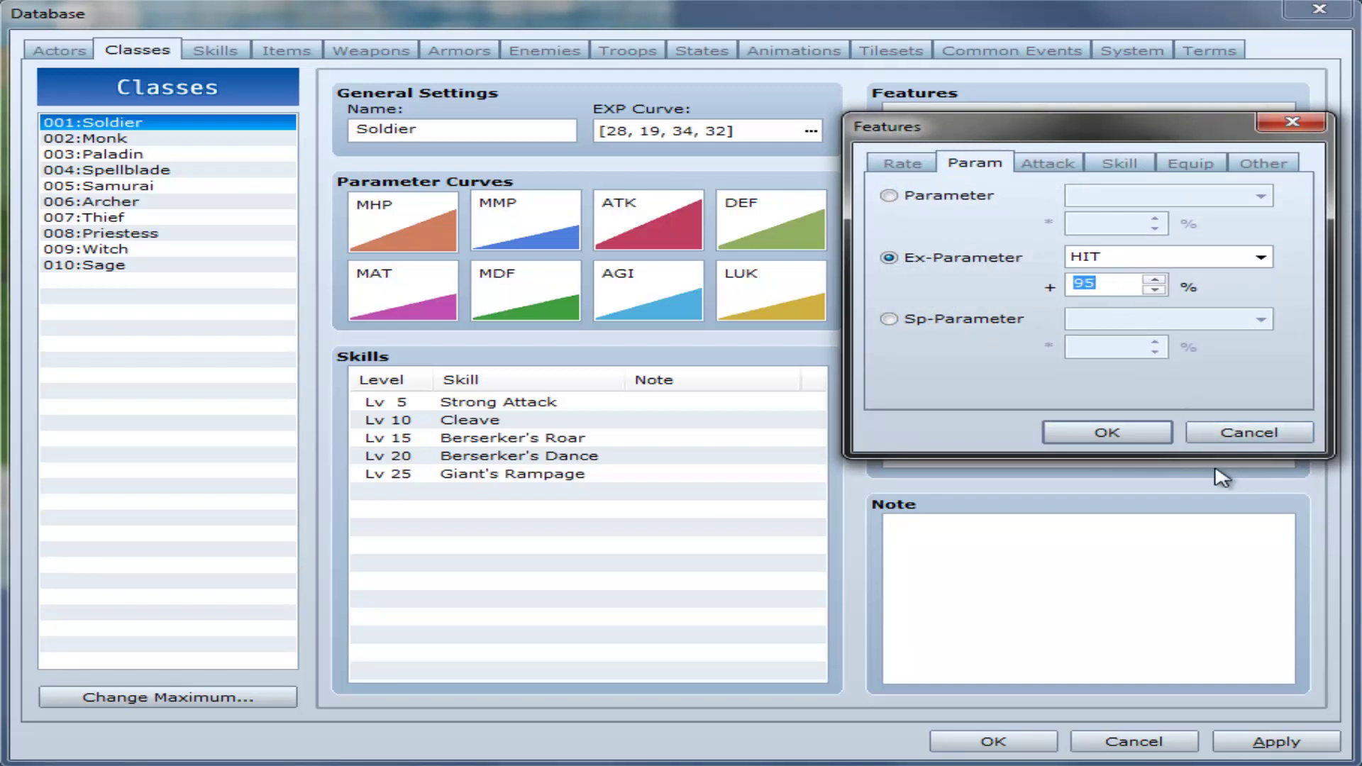
{"action": "left_click", "coordinate": [1255, 436]}
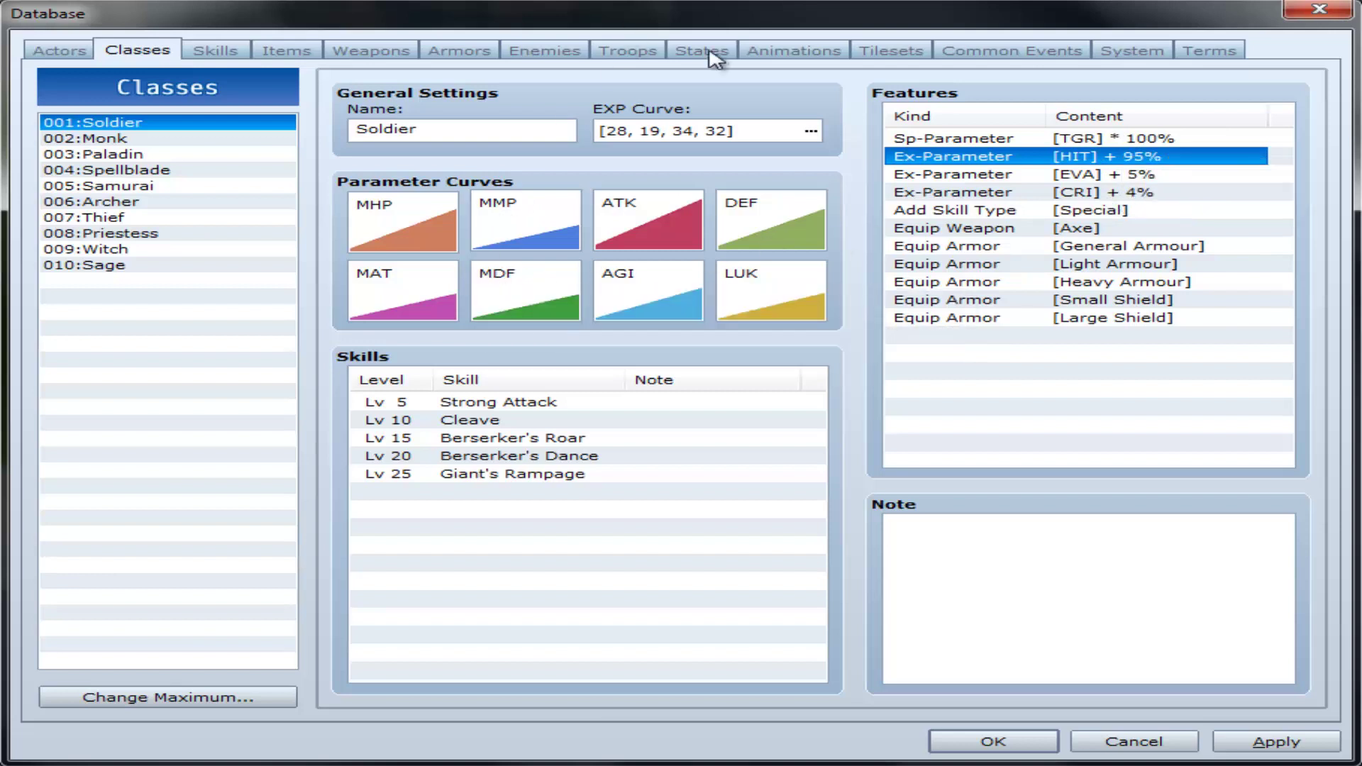
Check the skill types available for the Soldier's Add Skill Type feature, keep Special, and close it without changes.
{"action": "double_click", "coordinate": [1192, 213]}
{"action": "left_click", "coordinate": [1197, 203]}
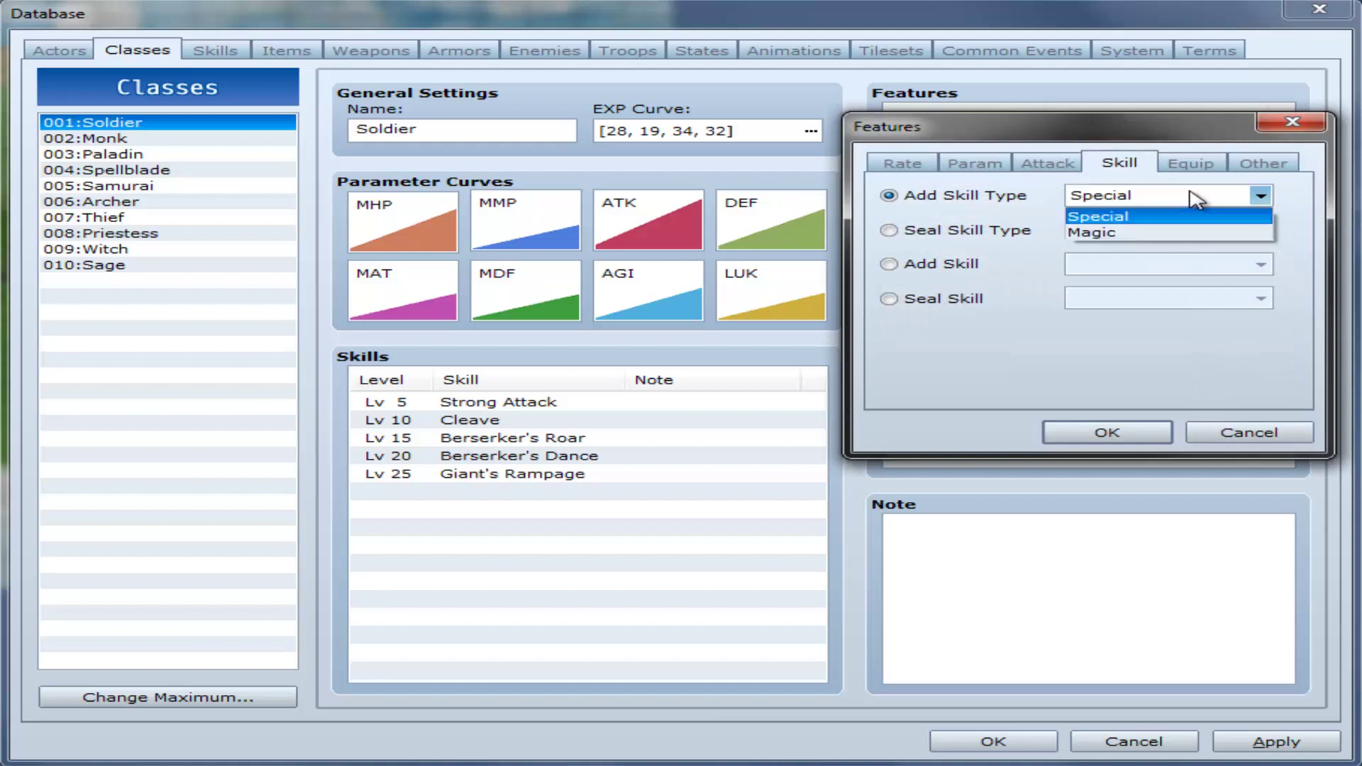
{"action": "left_click", "coordinate": [1196, 202]}
{"action": "left_click", "coordinate": [1121, 203]}
{"action": "left_click", "coordinate": [1111, 217]}
{"action": "left_click", "coordinate": [1118, 202]}
{"action": "left_click", "coordinate": [1120, 217]}
{"action": "left_click", "coordinate": [1119, 202]}
{"action": "left_click", "coordinate": [1120, 217]}
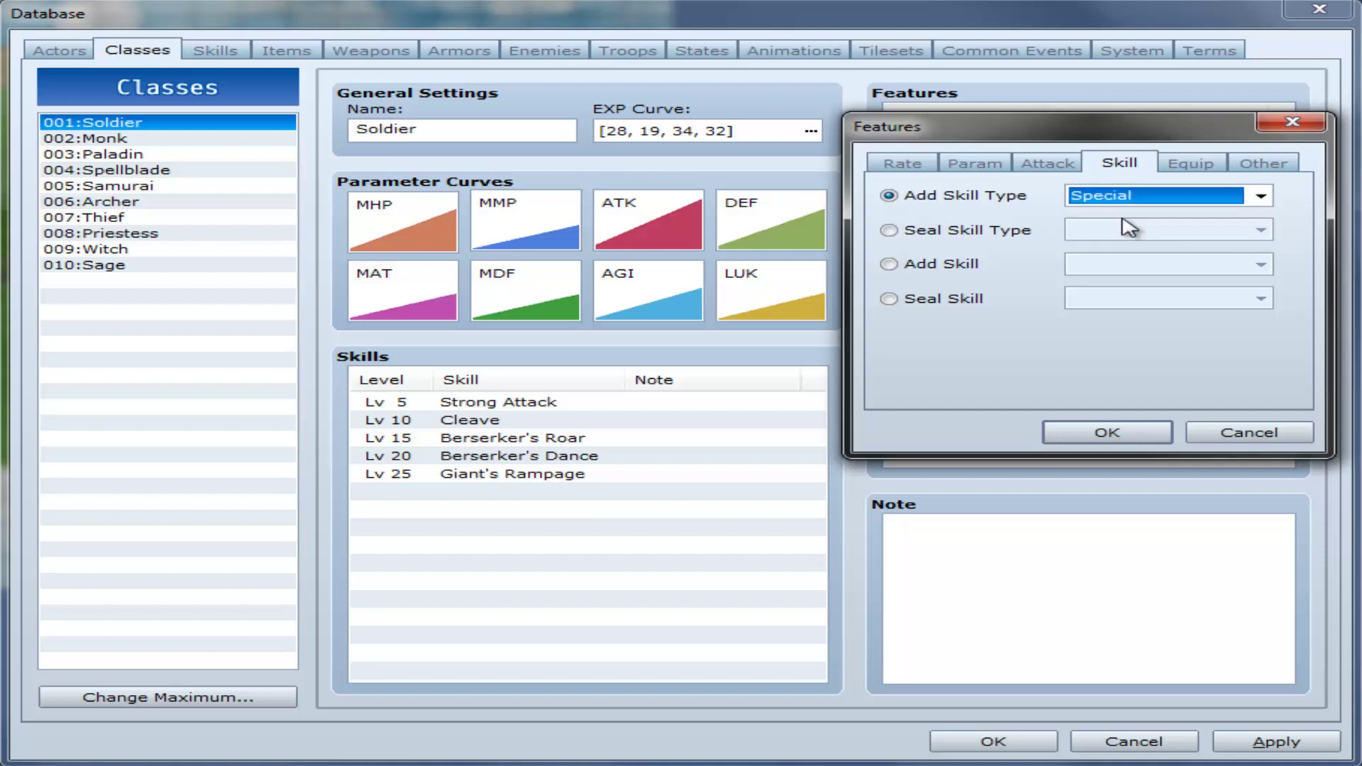
{"action": "left_click", "coordinate": [1261, 433]}
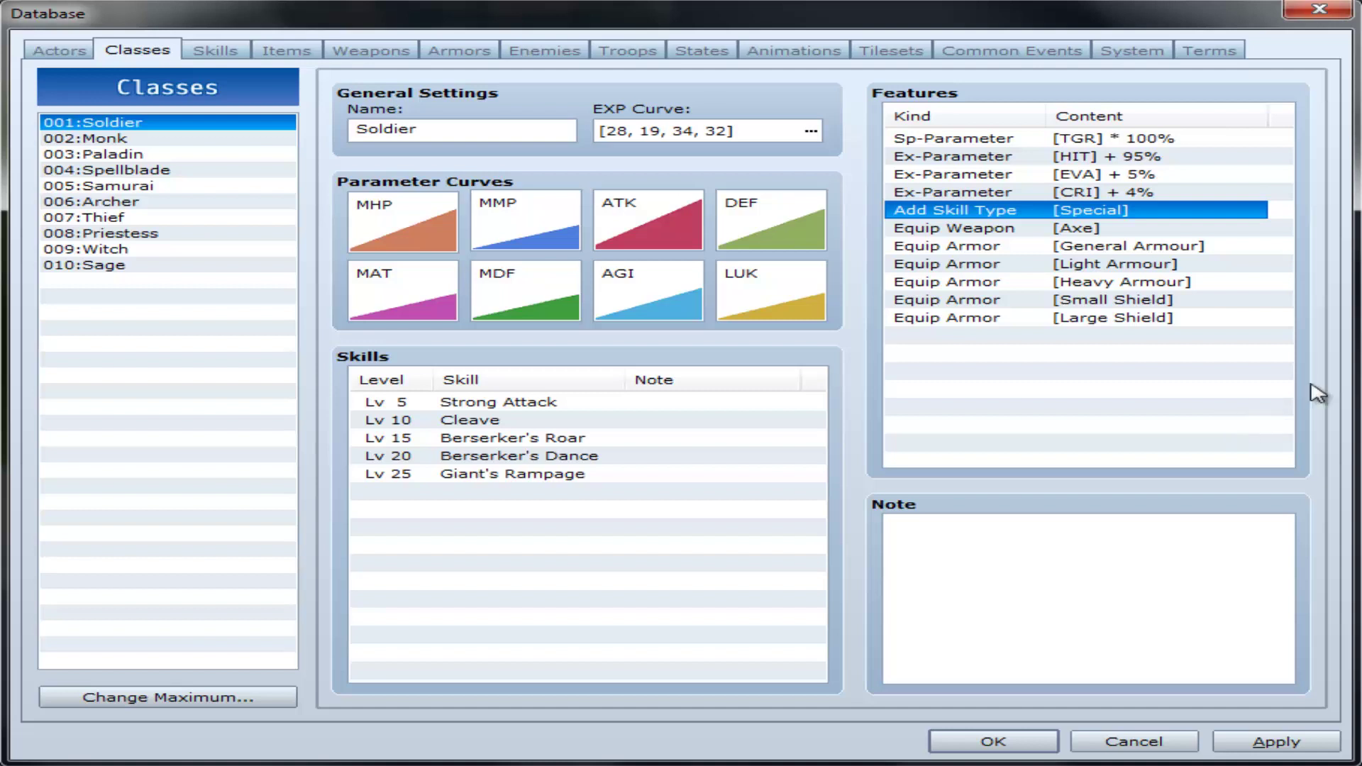
Check the weapon types available for the Soldier's Equip Weapon feature, keep Axe, and close it without changes.
{"action": "left_click", "coordinate": [1077, 228]}
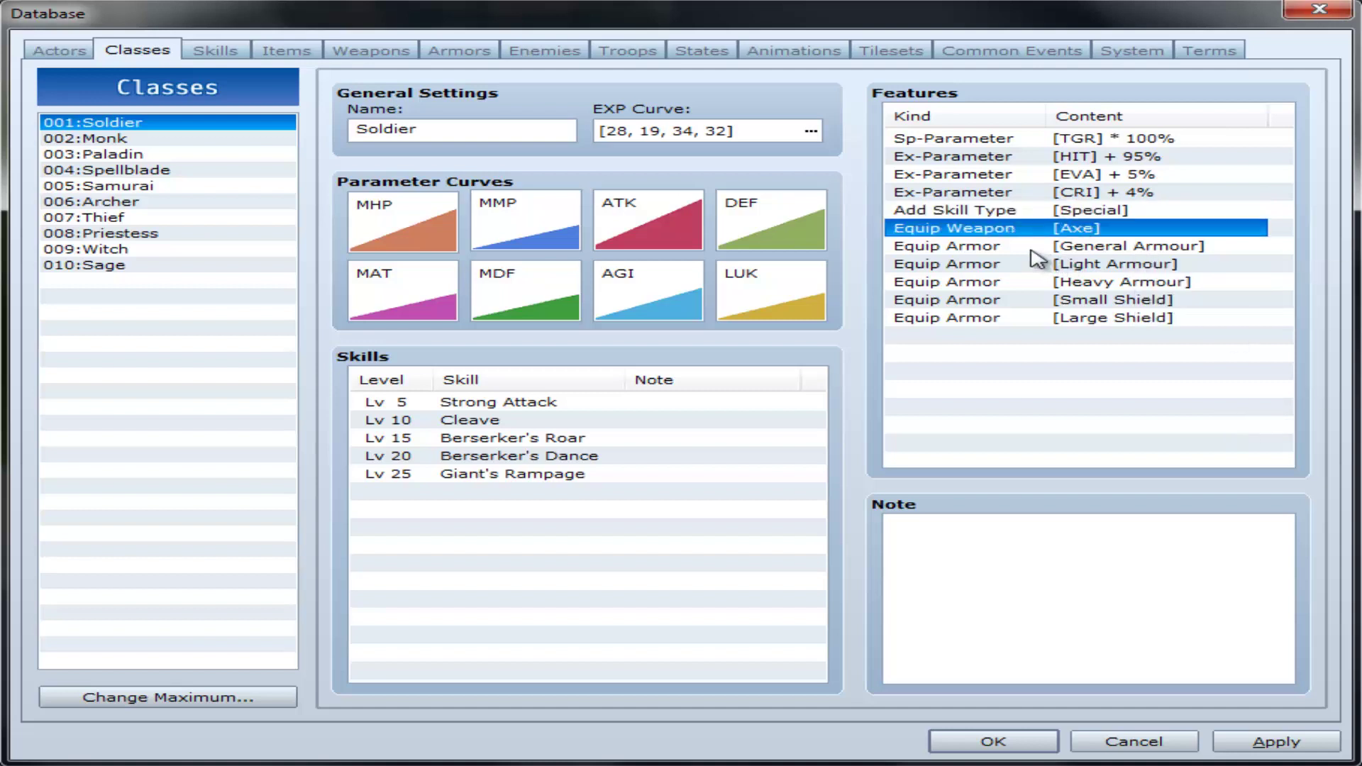
{"action": "double_click", "coordinate": [1007, 230]}
{"action": "left_click", "coordinate": [1092, 205]}
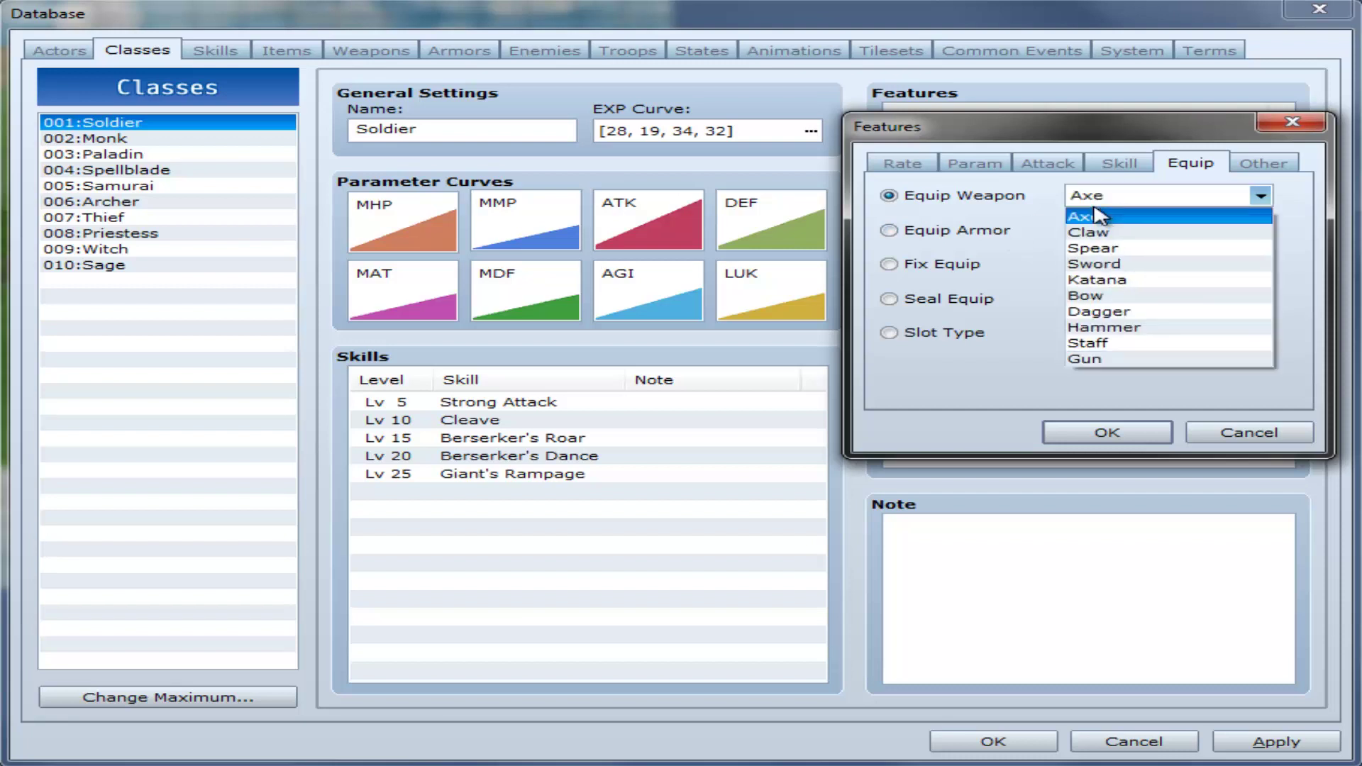
{"action": "left_click", "coordinate": [1093, 209]}
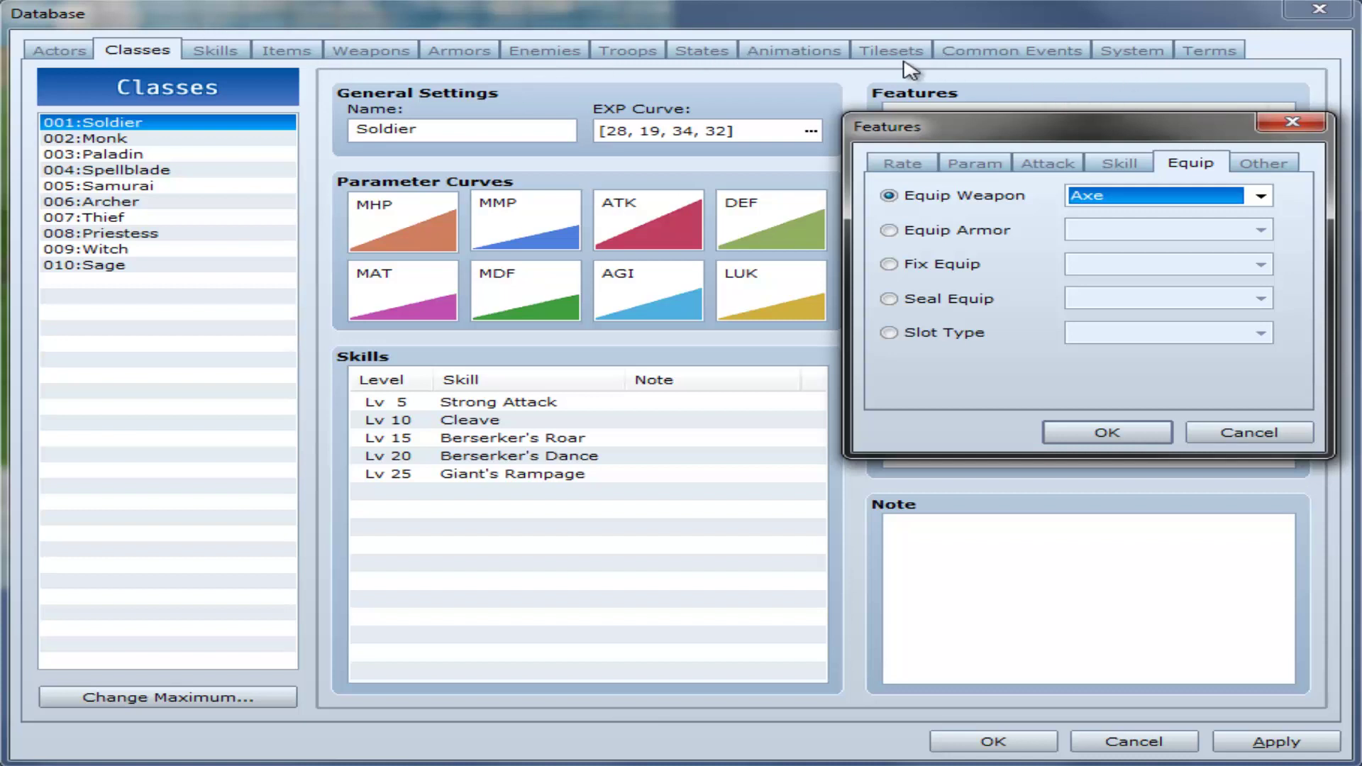
{"action": "left_click", "coordinate": [1227, 432]}
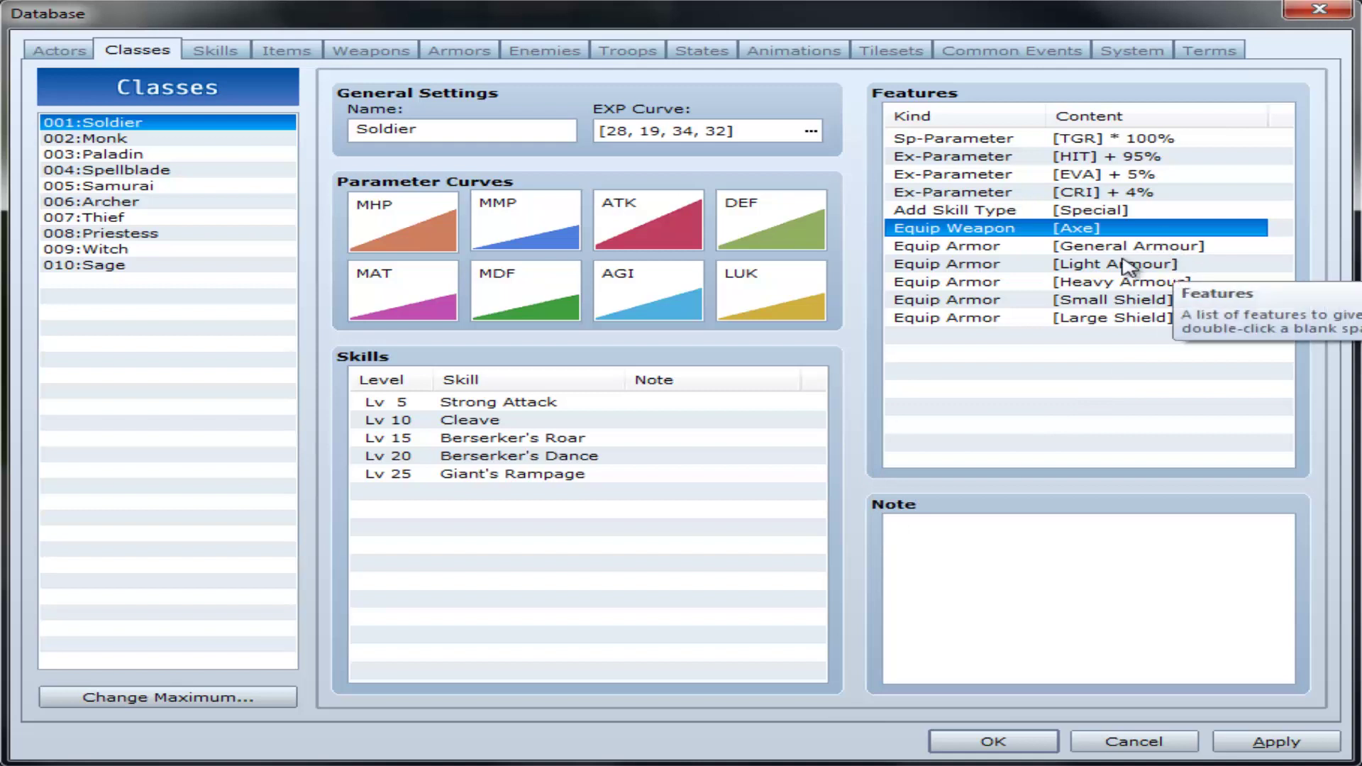
Go through the Soldier's Equip Armor features down to Large Shield.
{"action": "key", "text": "Down"}
{"action": "key", "text": "Down"}
{"action": "key", "text": "Down"}
{"action": "key", "text": "Down"}
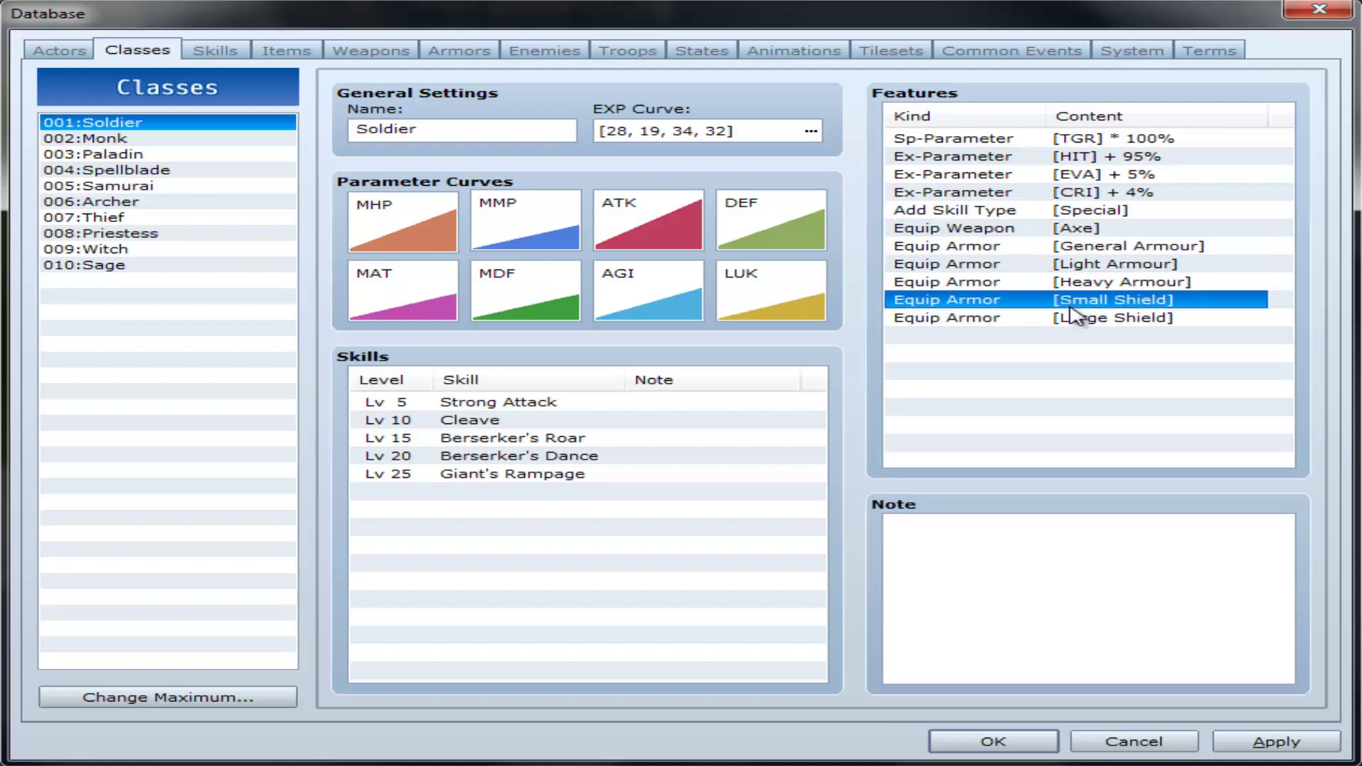
{"action": "left_click", "coordinate": [1075, 317]}
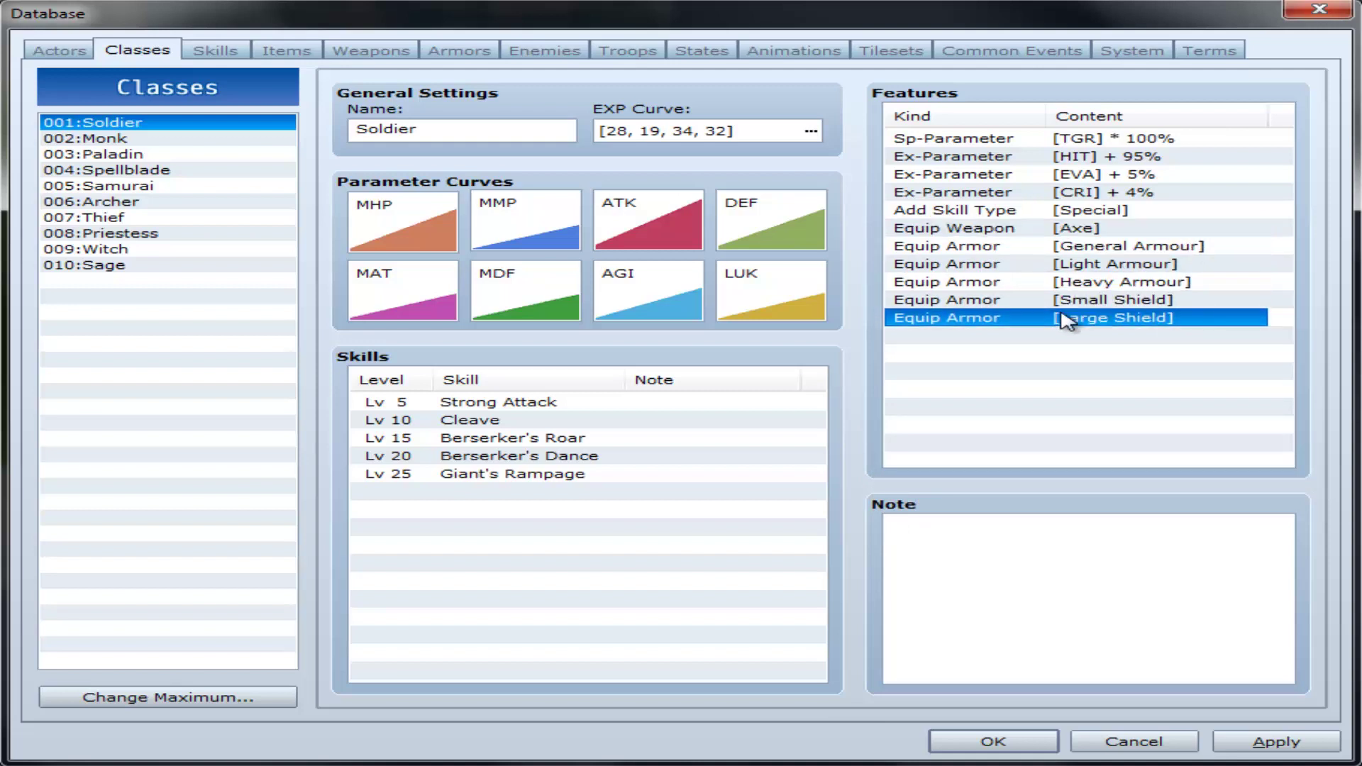
Check the starting equipment of actor 001, and return to the Soldier class.
{"action": "left_click", "coordinate": [57, 51]}
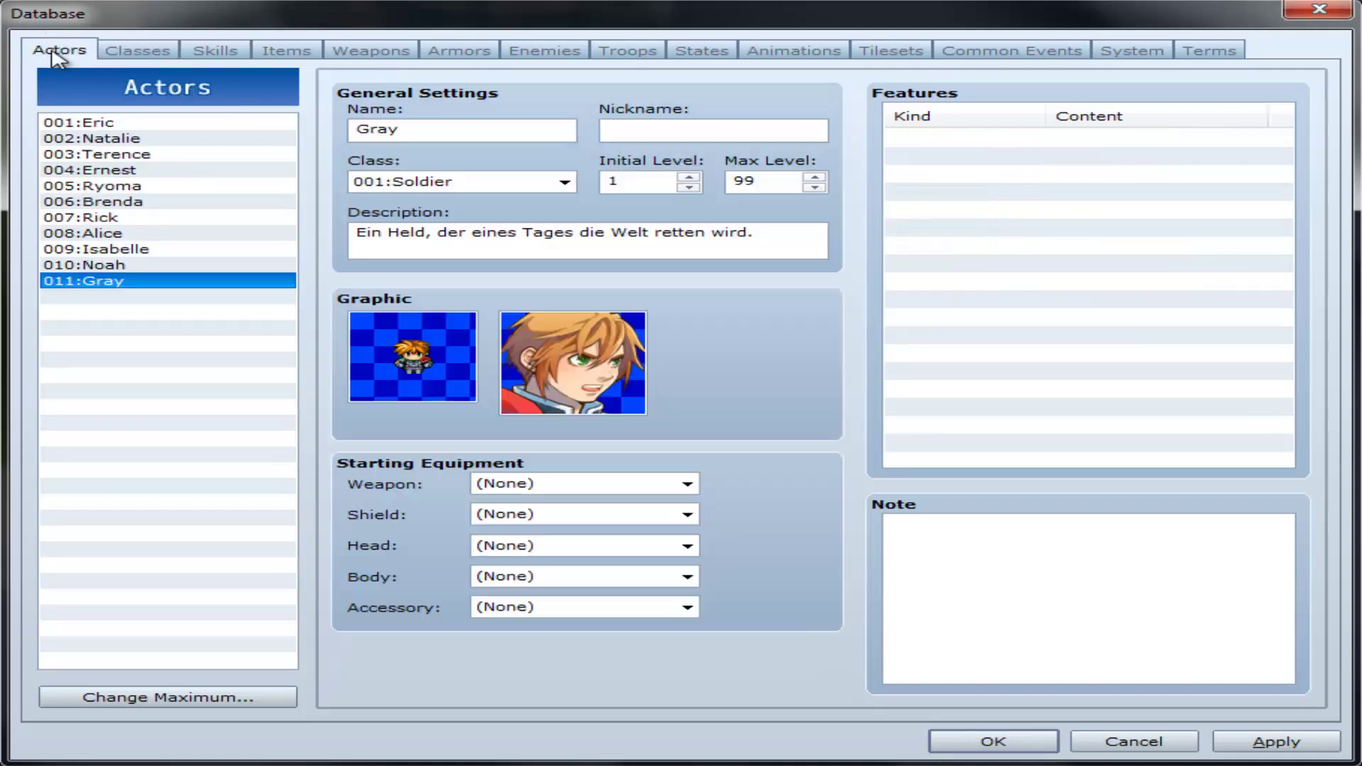
{"action": "left_click", "coordinate": [135, 123]}
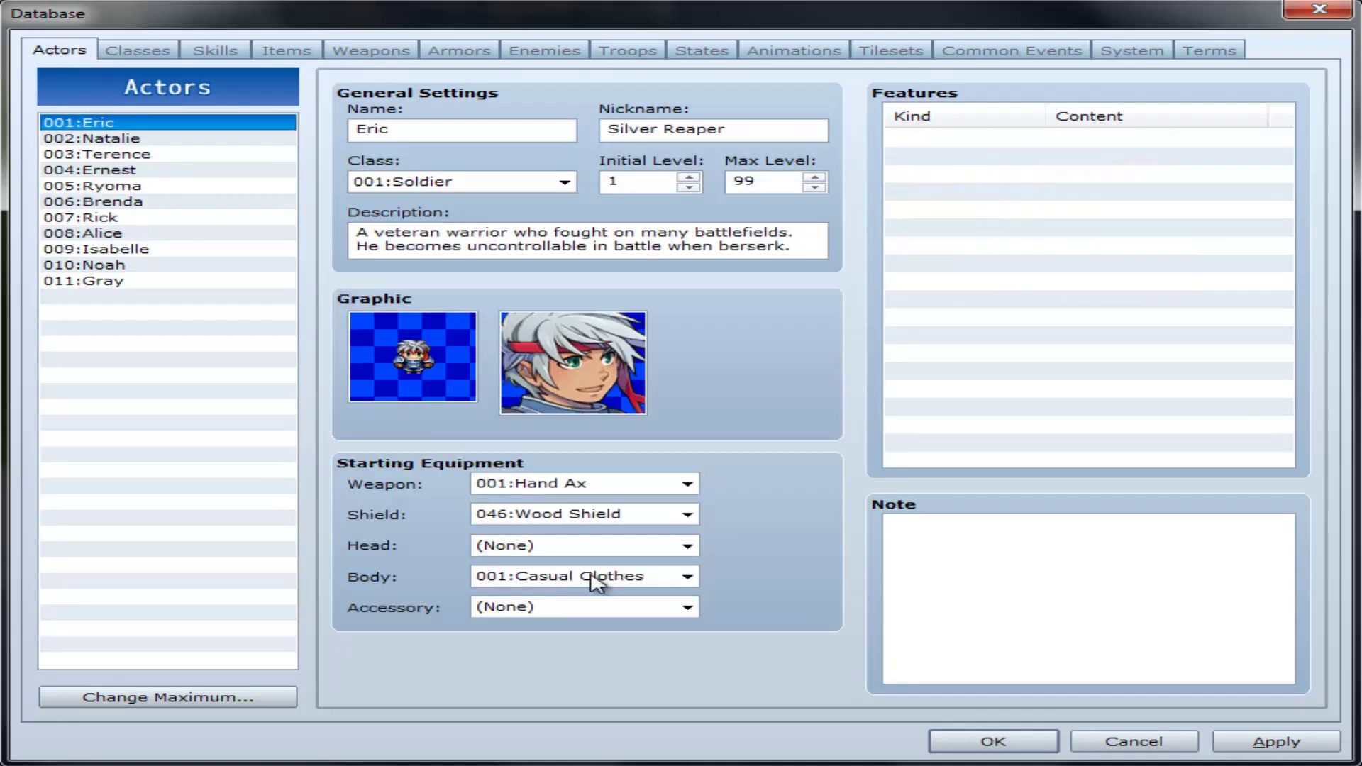
{"action": "left_click", "coordinate": [168, 56]}
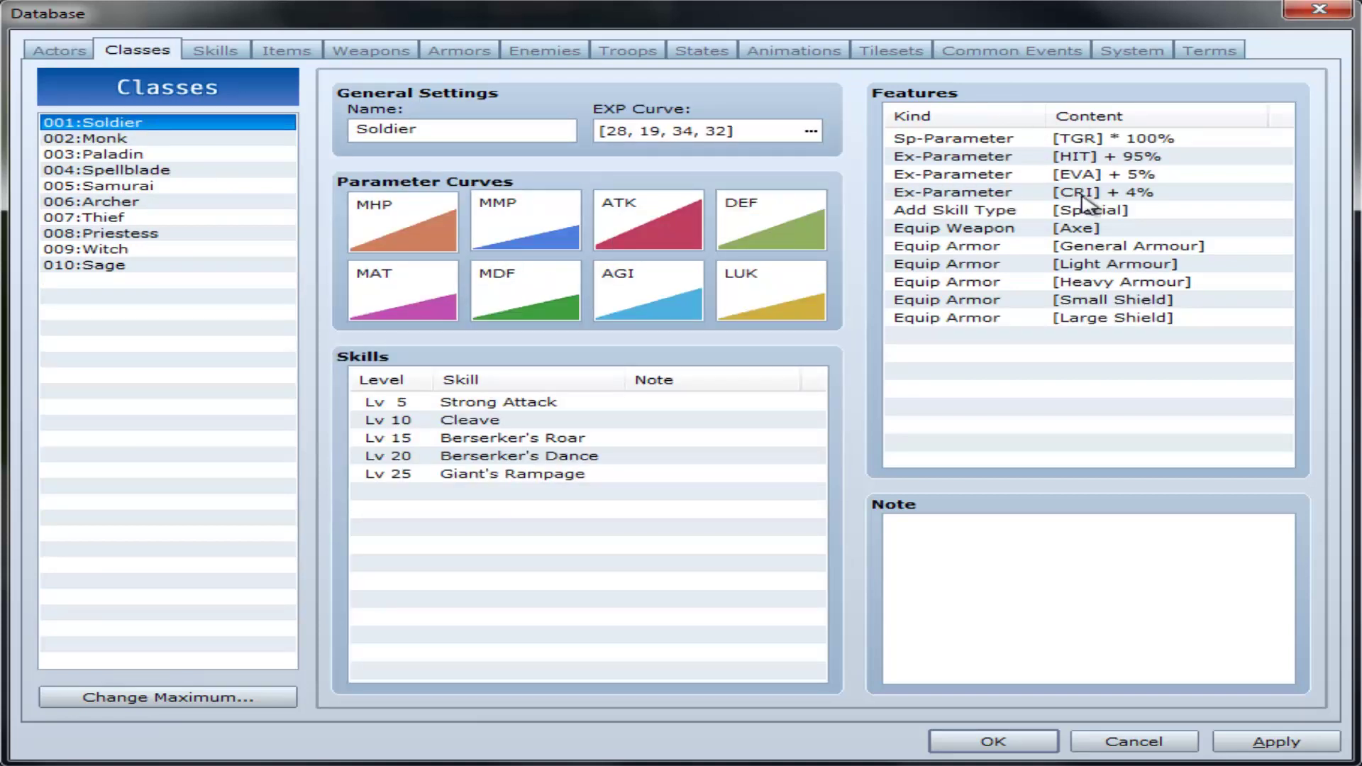
Check the armor types available for the General Armour feature, close it without changes, and review the Soldier's remaining Equip Armor entries.
{"action": "double_click", "coordinate": [1096, 246]}
{"action": "left_click", "coordinate": [1101, 234]}
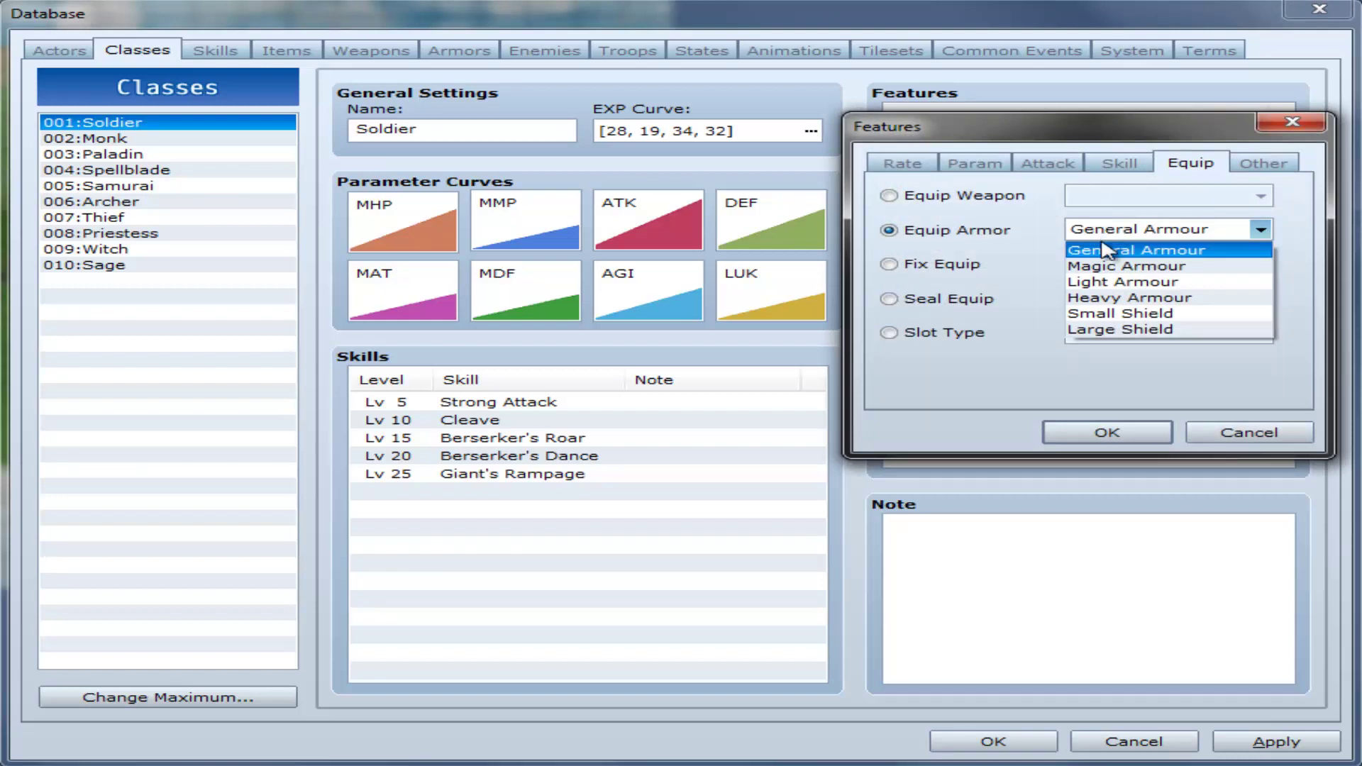
{"action": "left_click", "coordinate": [1104, 248]}
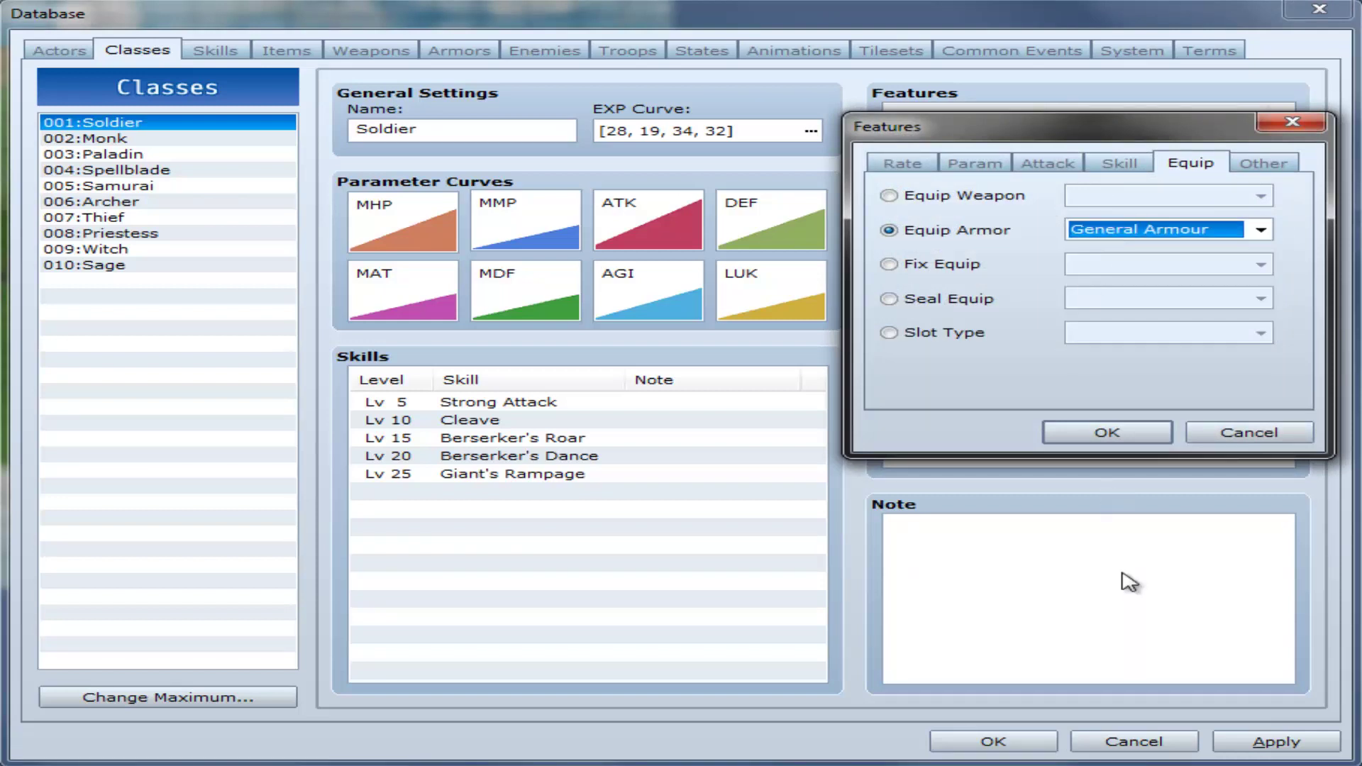
{"action": "left_click", "coordinate": [1225, 448]}
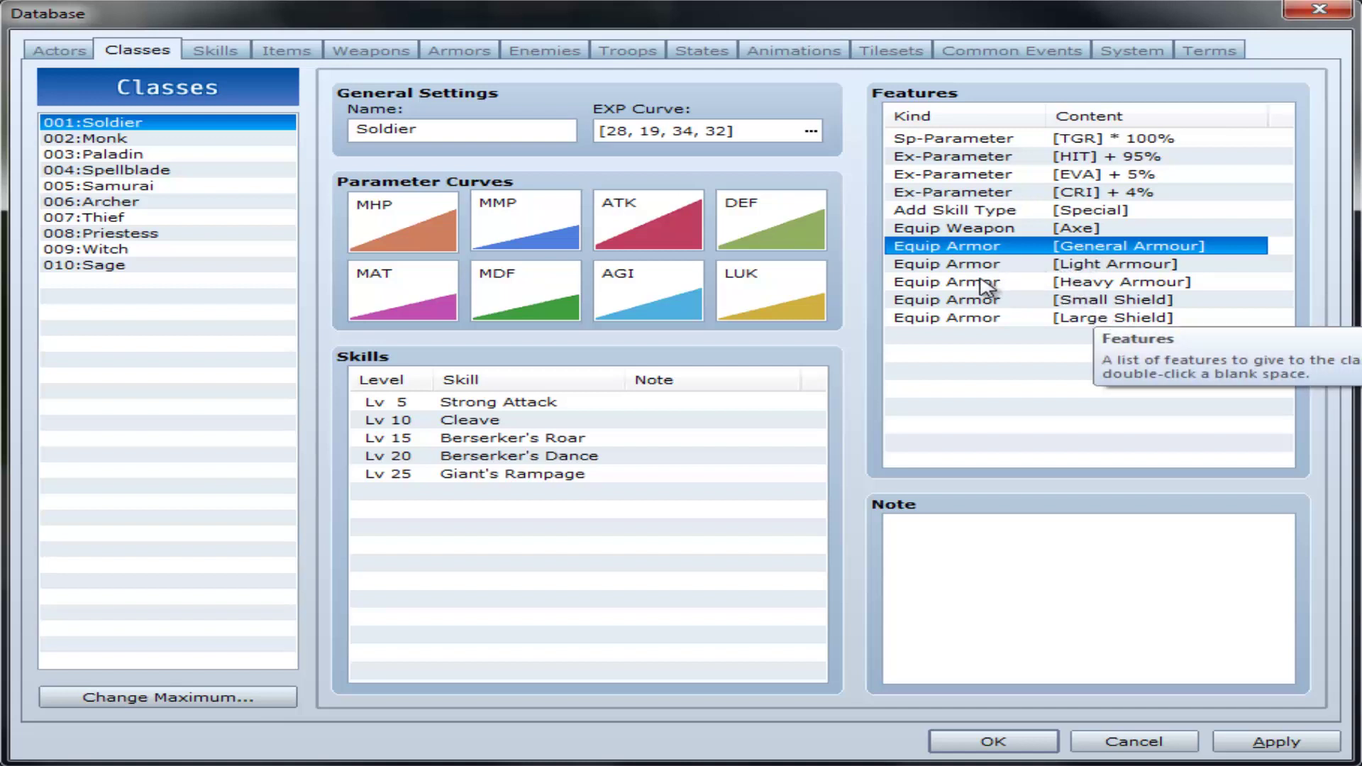
{"action": "left_click", "coordinate": [1075, 267]}
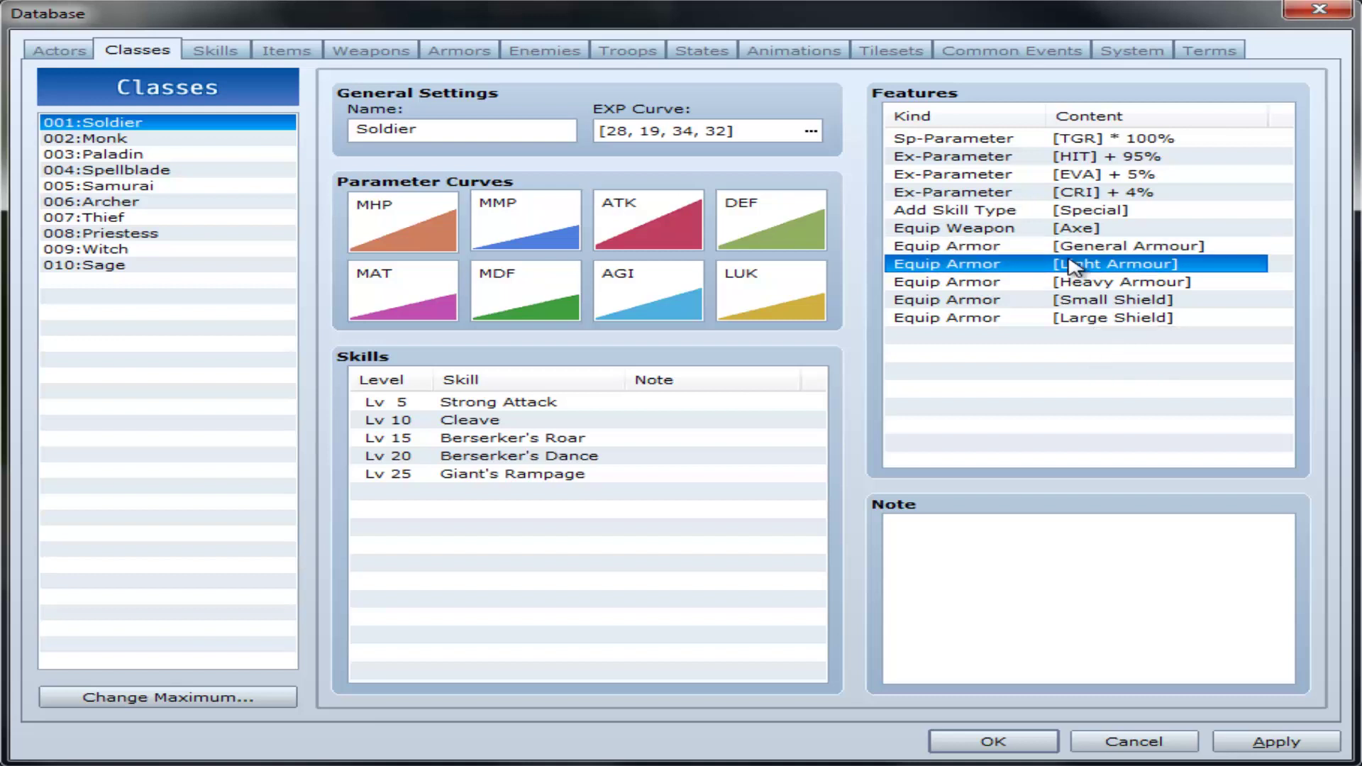
{"action": "left_click", "coordinate": [1043, 302]}
{"action": "left_click", "coordinate": [936, 265]}
{"action": "left_click", "coordinate": [937, 285]}
{"action": "left_click", "coordinate": [917, 336]}
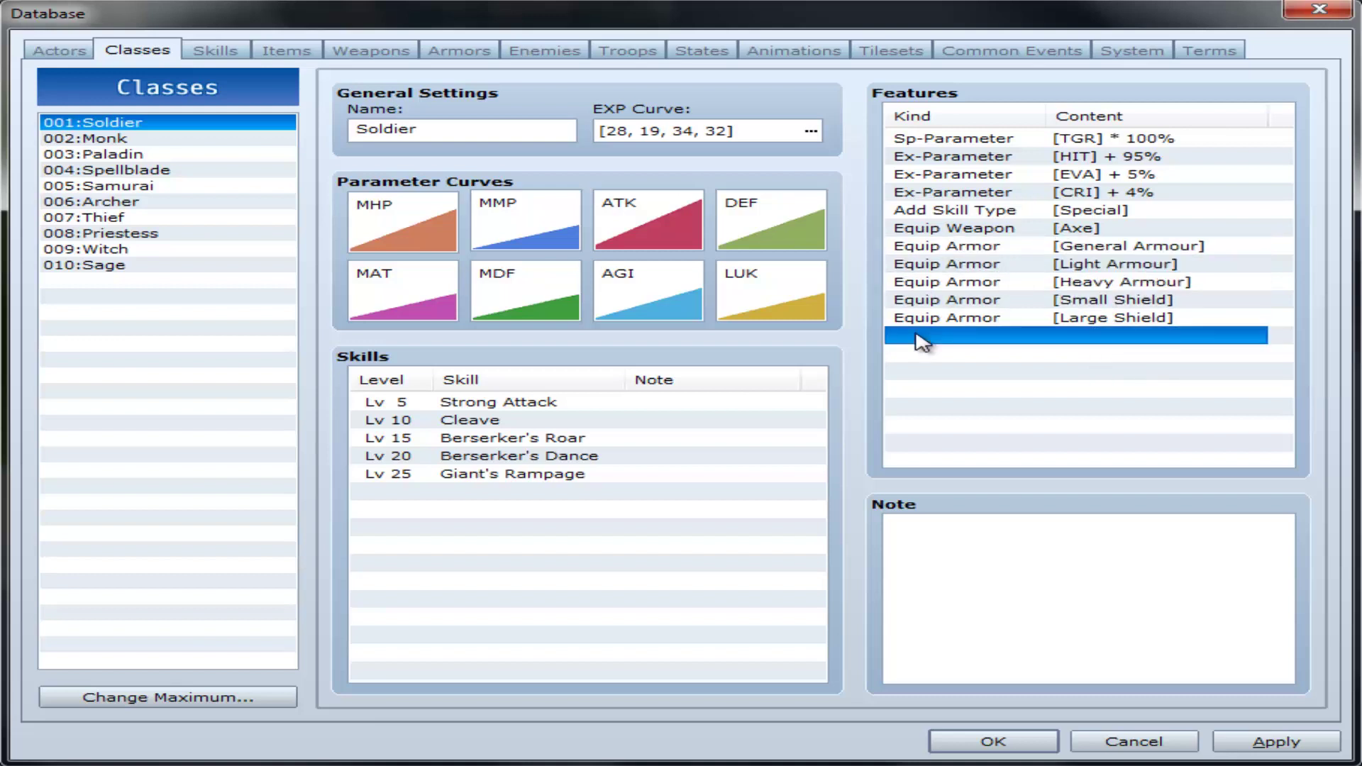
Review the Soldier's skill list, try adding 021:Bodyslam as a skill learned at level 8, and discard the entry.
{"action": "left_click", "coordinate": [505, 407]}
{"action": "left_click", "coordinate": [494, 423]}
{"action": "left_click", "coordinate": [474, 476]}
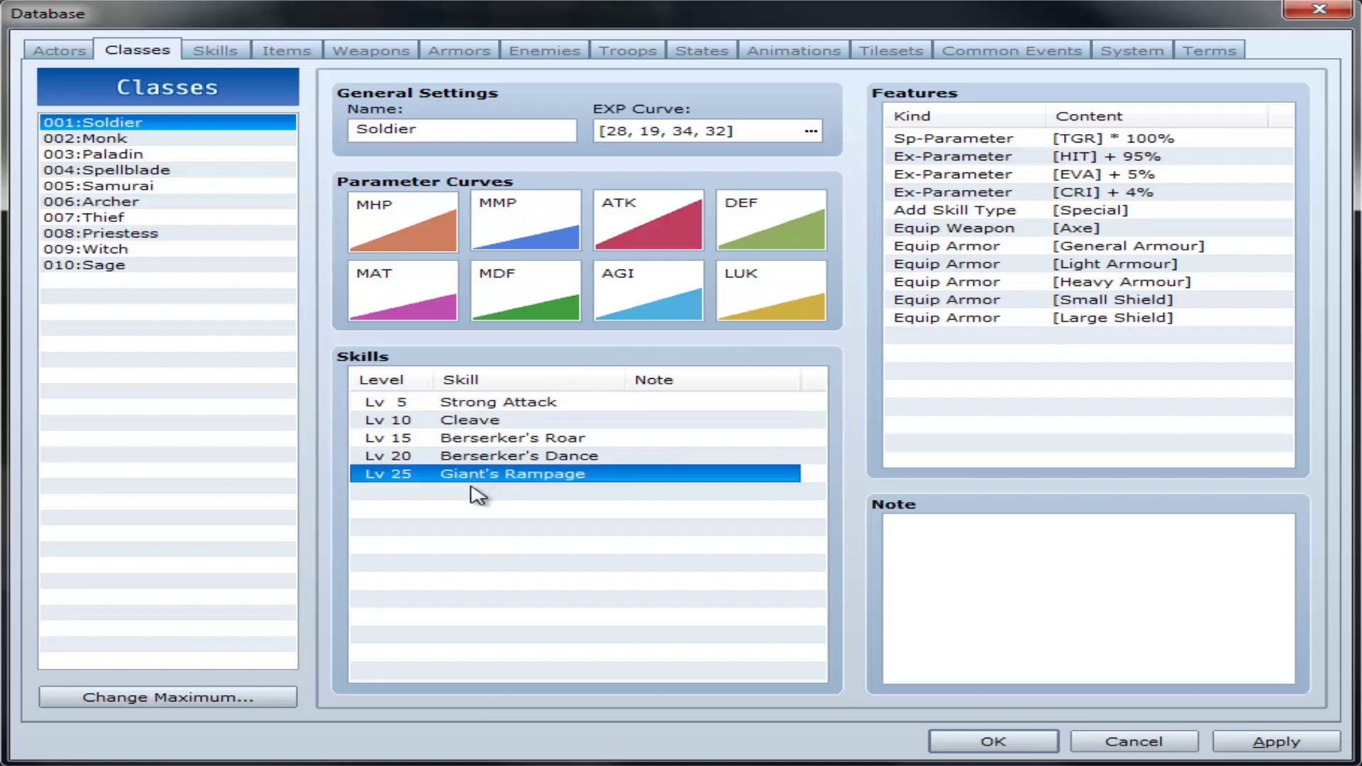
{"action": "double_click", "coordinate": [474, 490]}
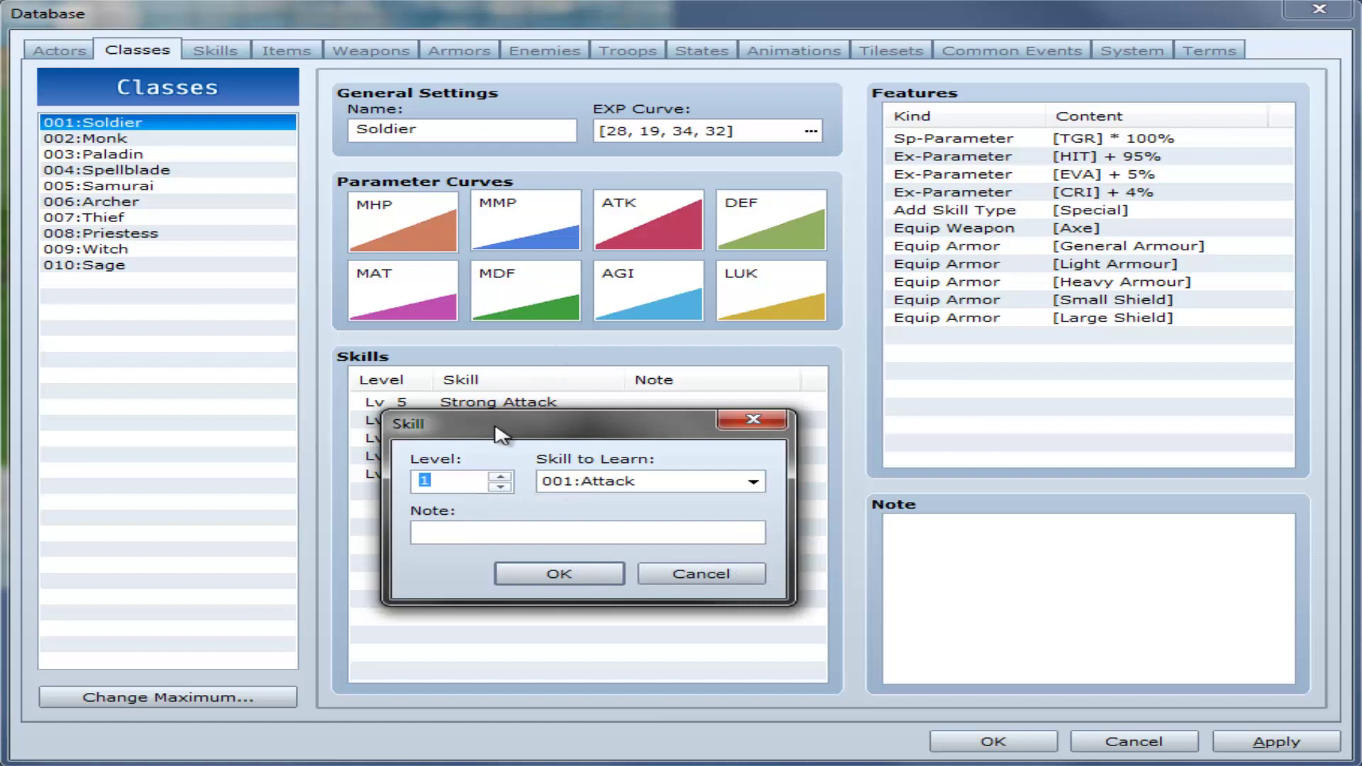
{"action": "left_click", "coordinate": [600, 531]}
{"action": "left_click", "coordinate": [500, 477]}
{"action": "left_click", "coordinate": [500, 477]}
{"action": "left_click", "coordinate": [500, 477]}
{"action": "left_click", "coordinate": [501, 477]}
{"action": "left_click", "coordinate": [500, 477]}
{"action": "left_click", "coordinate": [639, 481]}
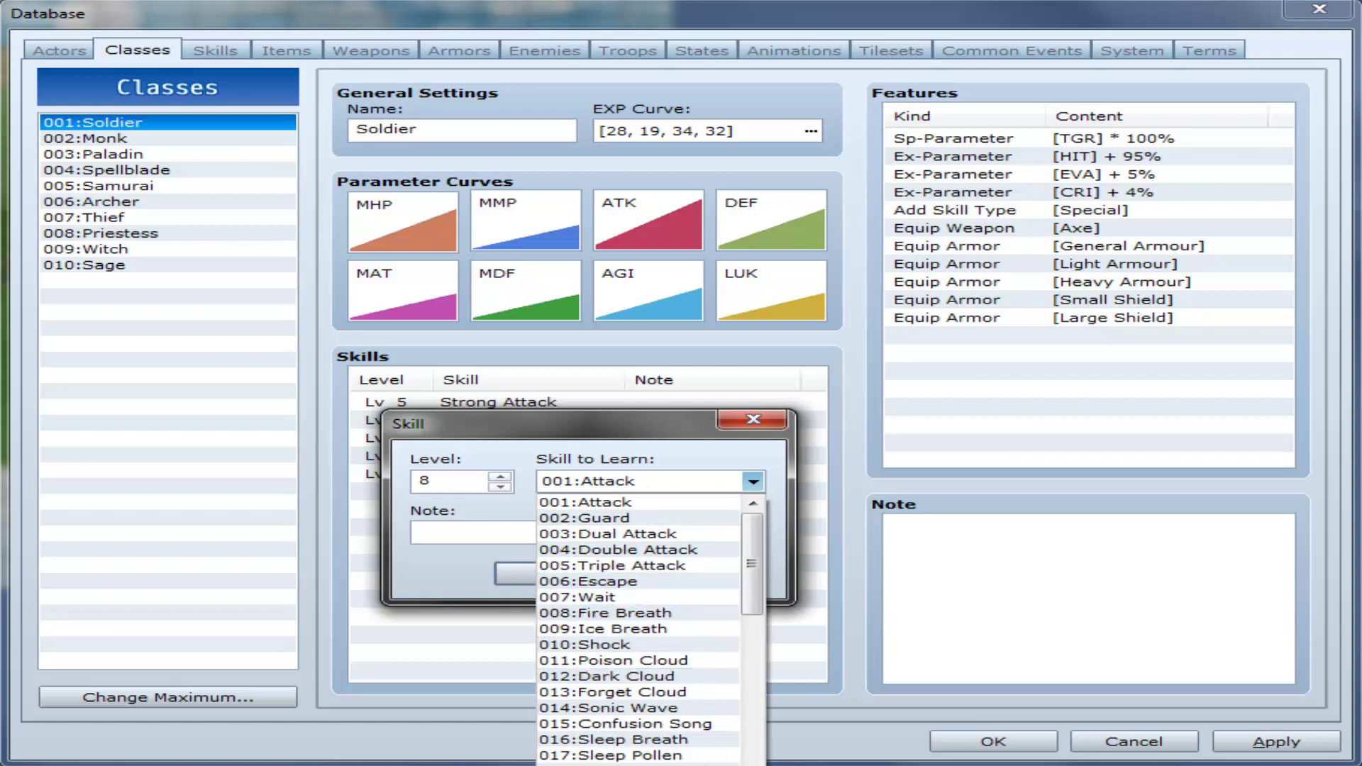
{"action": "left_click", "coordinate": [624, 765]}
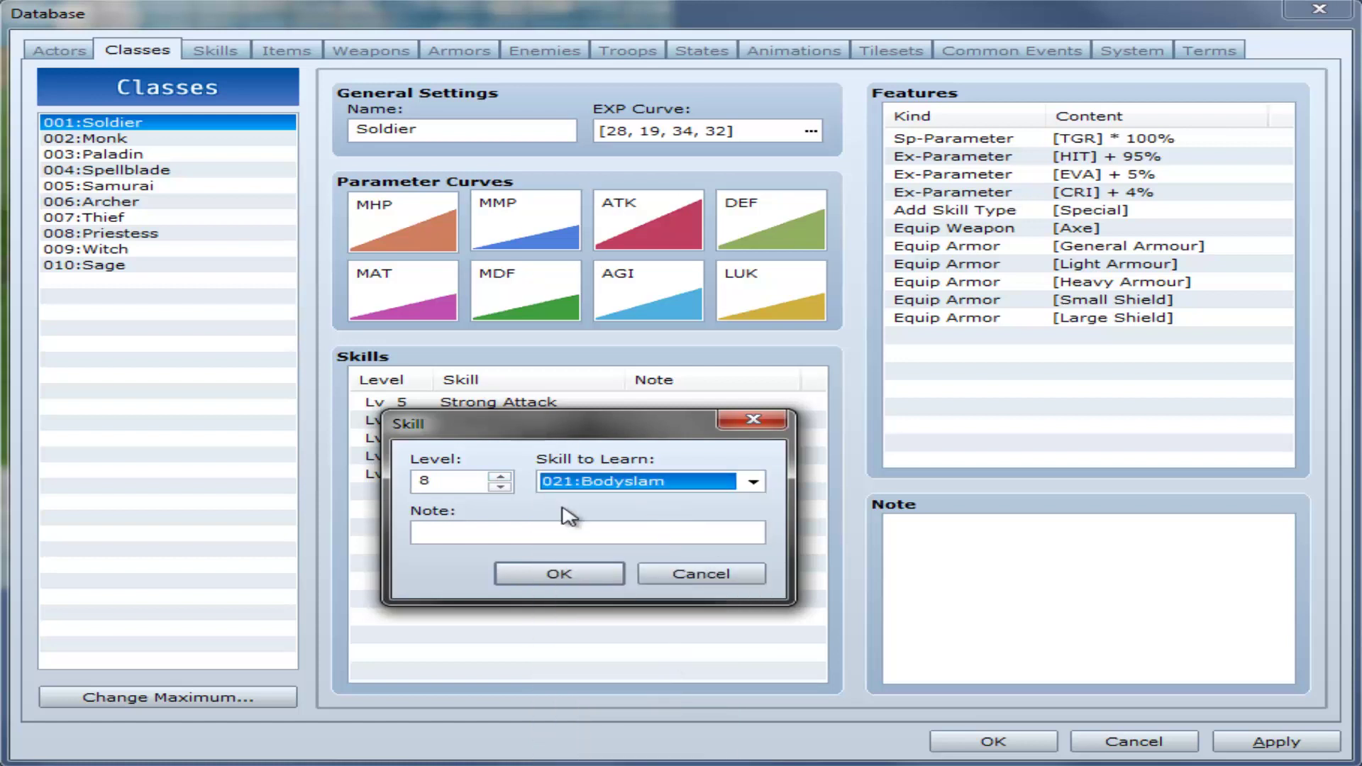
{"action": "left_click", "coordinate": [694, 572]}
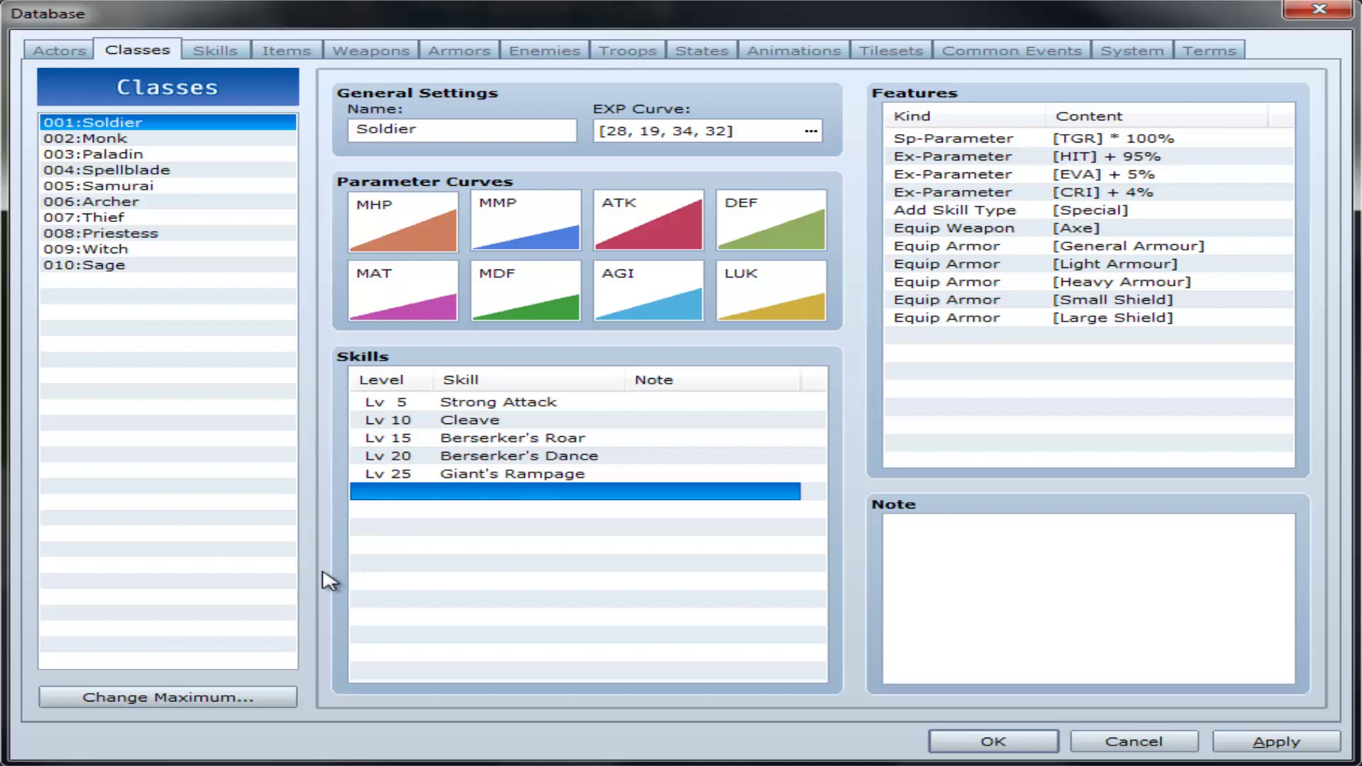
Look at the skill database with the Attack skill's settings, and return to the class settings.
{"action": "left_click", "coordinate": [230, 55]}
{"action": "left_click", "coordinate": [151, 51]}
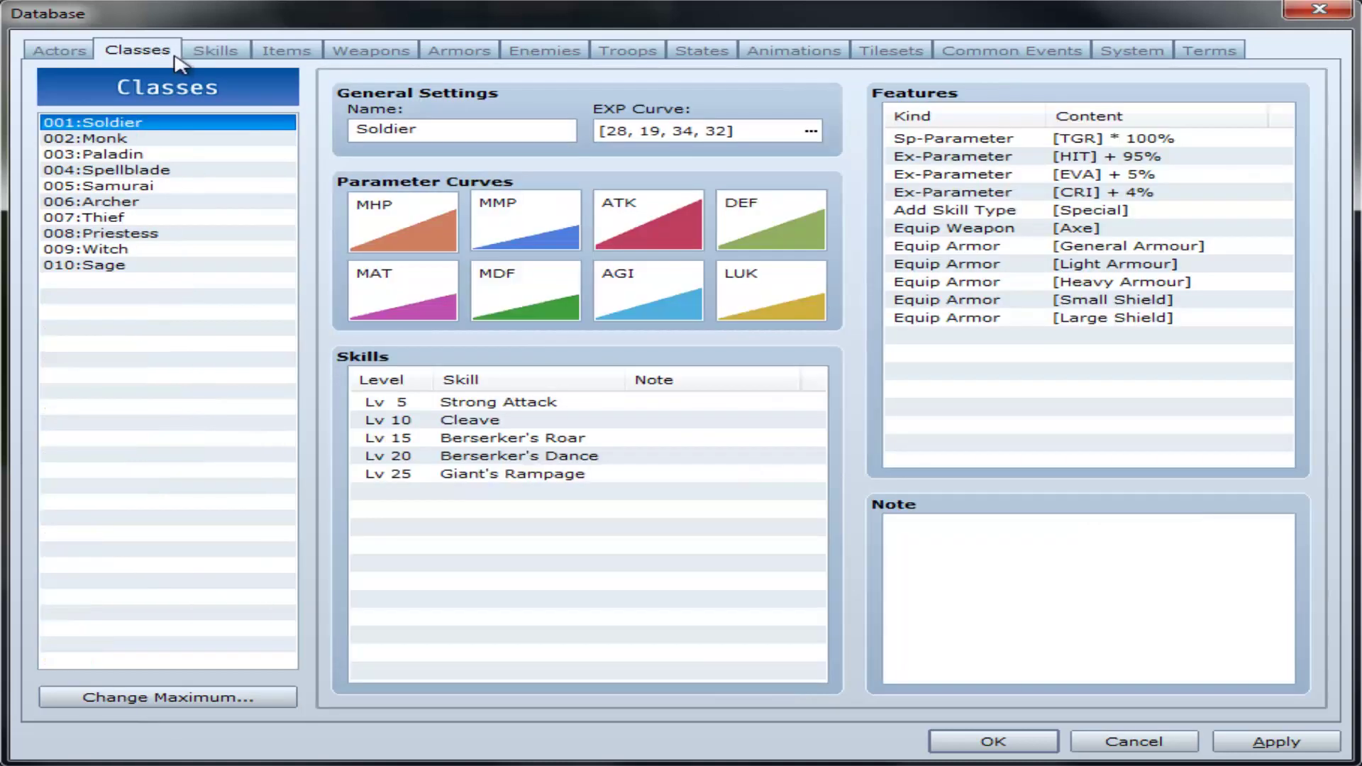
{"action": "left_click", "coordinate": [215, 51]}
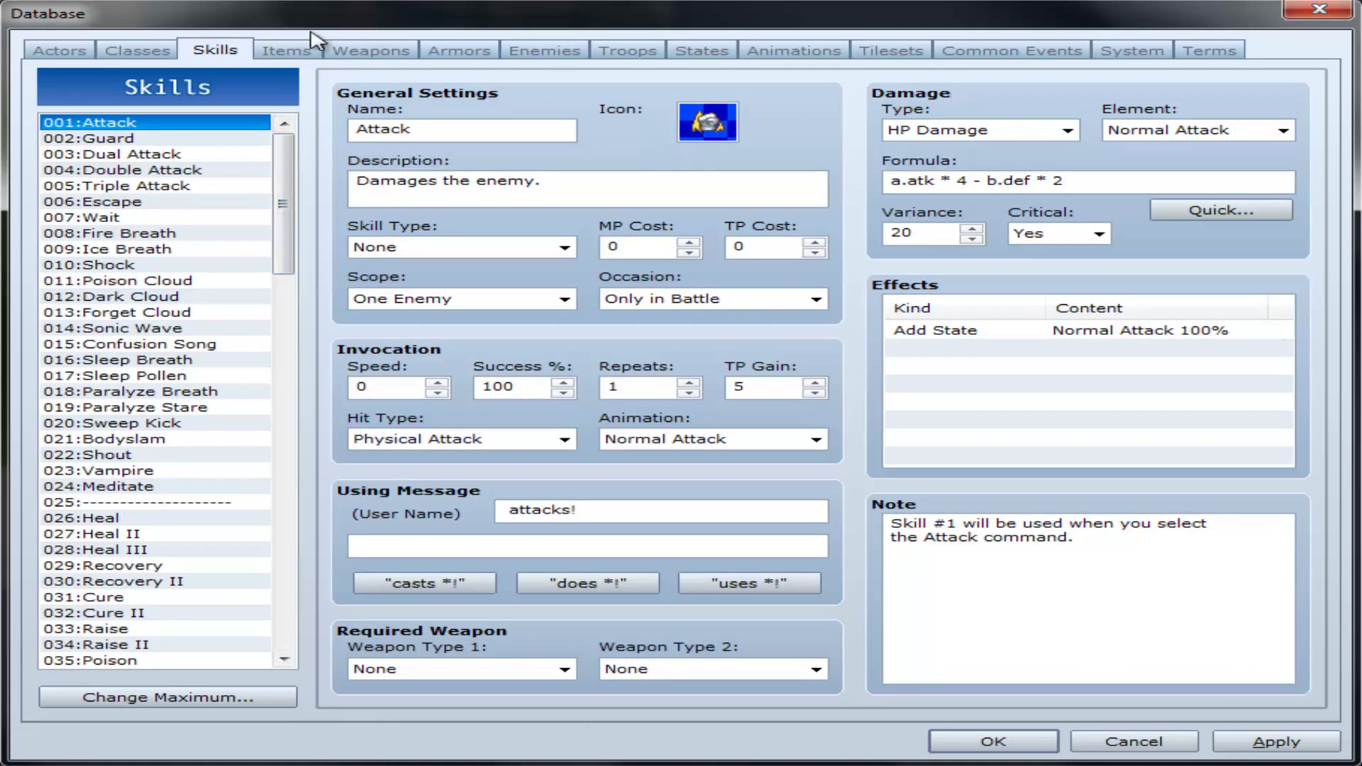
{"action": "left_click", "coordinate": [123, 51]}
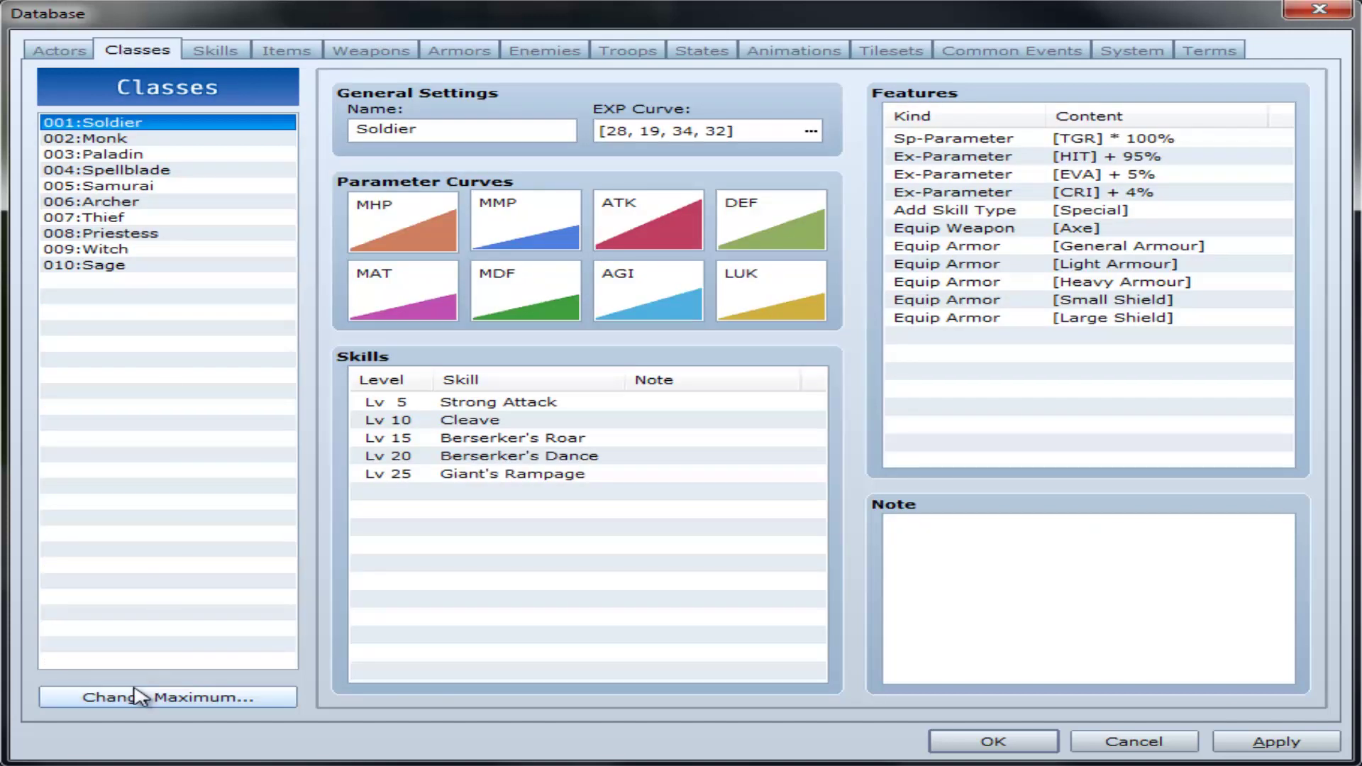
Raise the maximum number of classes to 11 and name the new class 011 Schwertkämpfer.
{"action": "left_click", "coordinate": [84, 699]}
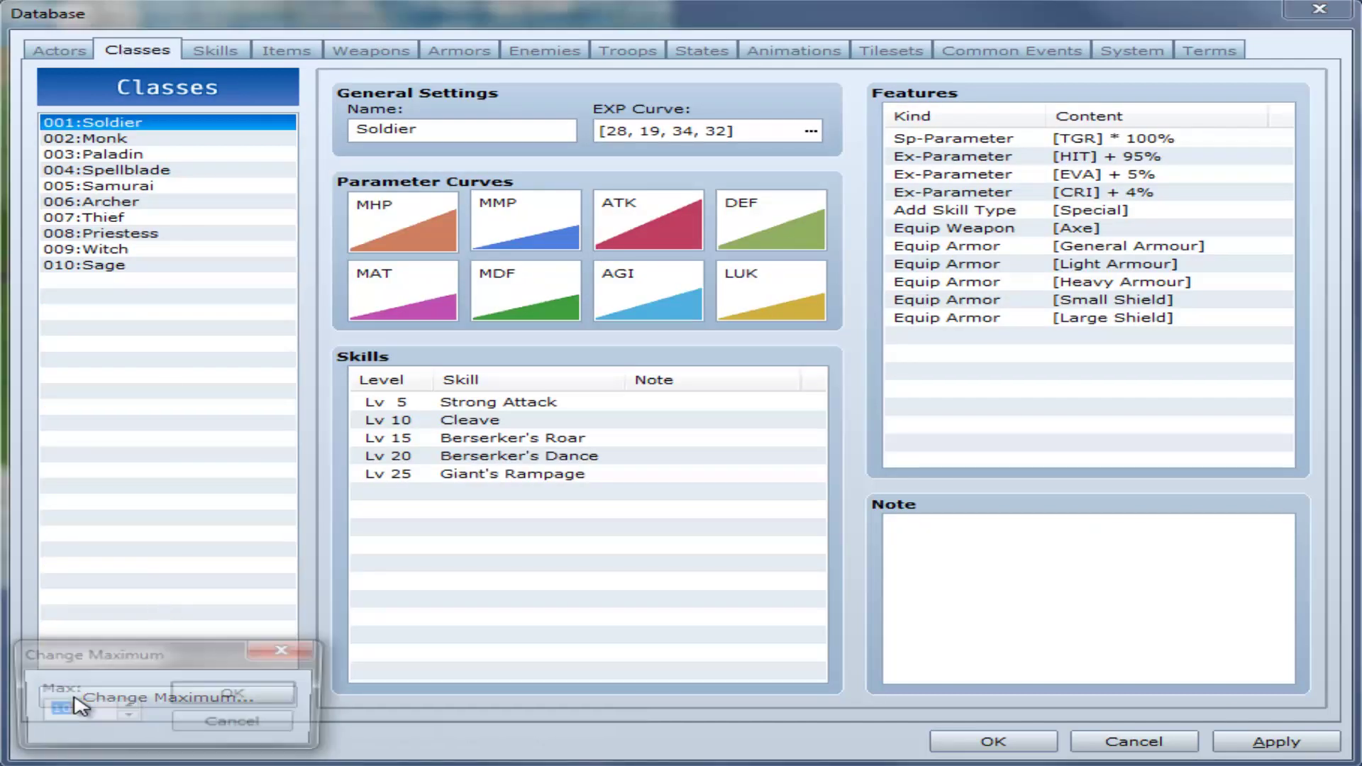
{"action": "left_click", "coordinate": [126, 706]}
{"action": "left_click", "coordinate": [206, 696]}
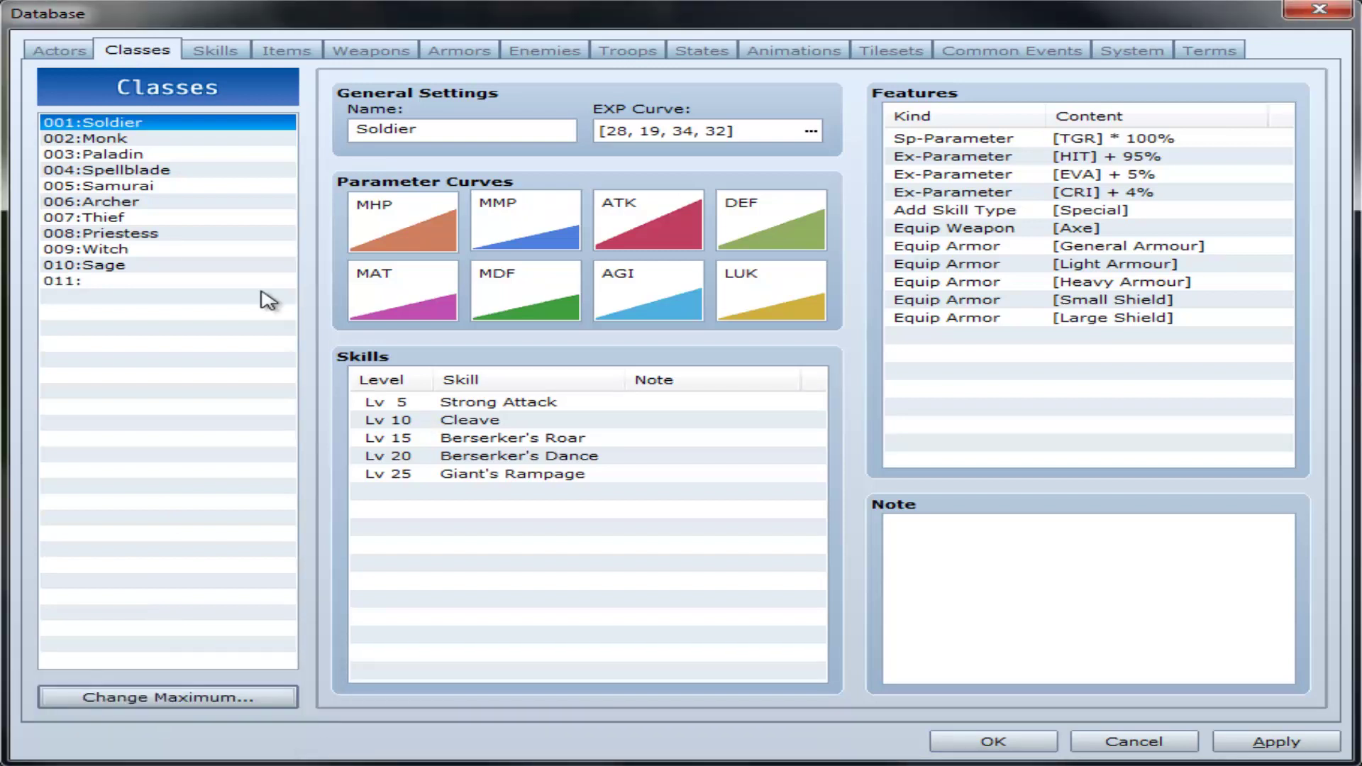
{"action": "left_click", "coordinate": [245, 281]}
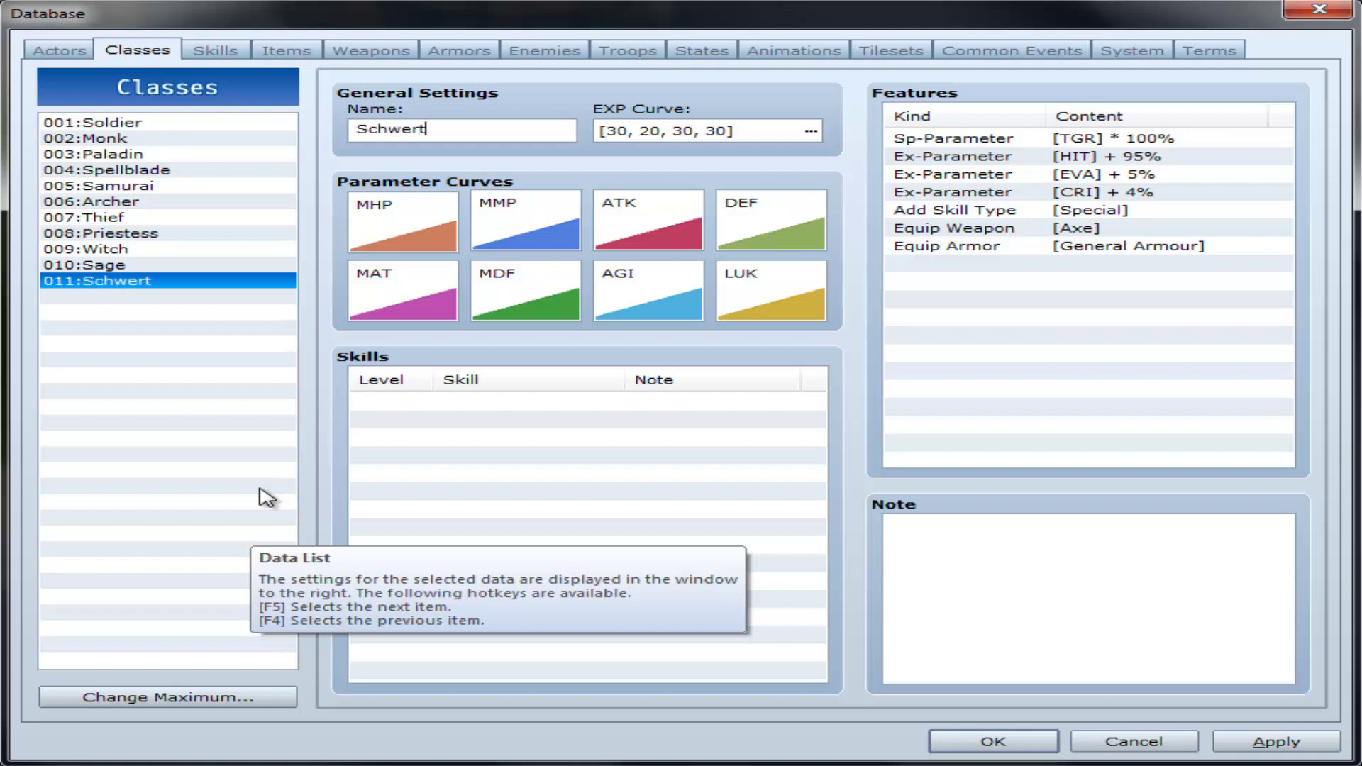
{"action": "type", "text": "mpfer"}
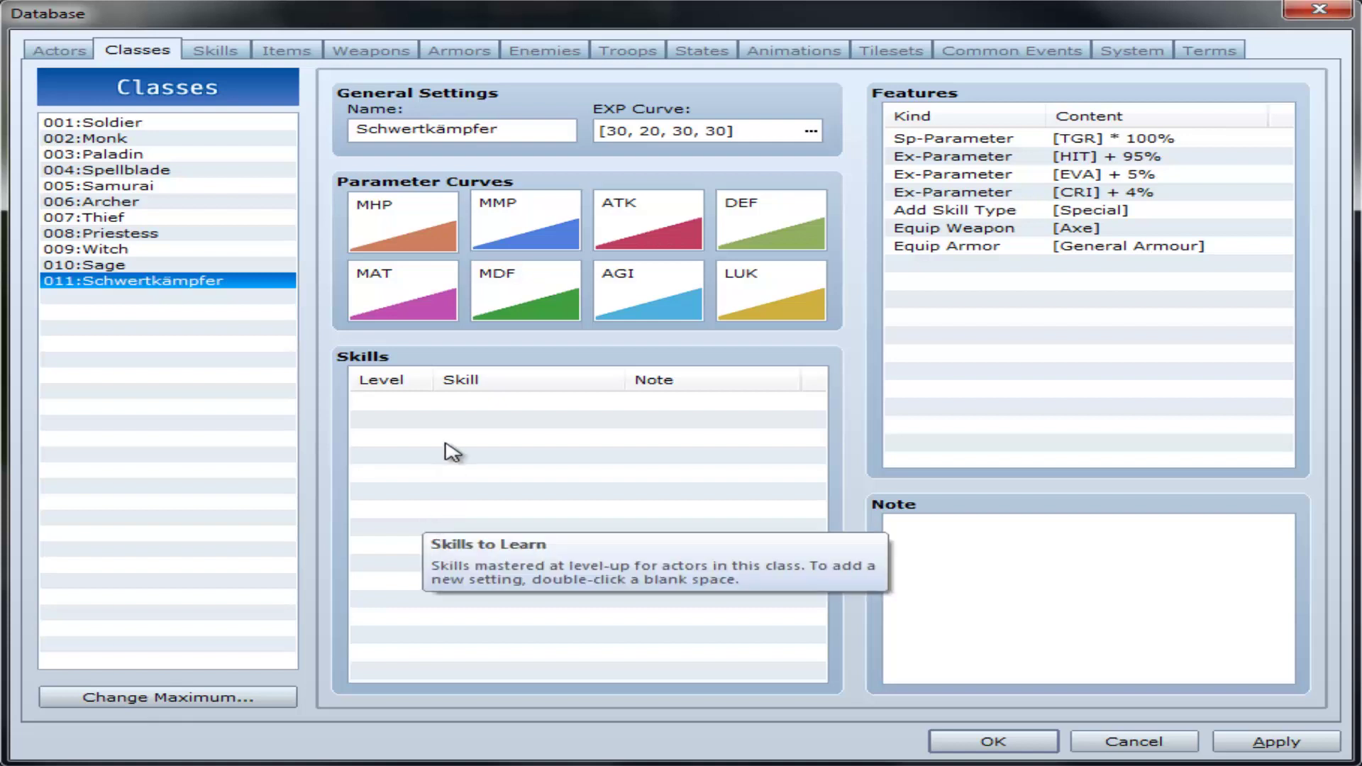
Set the Schwertkämpfer's EXP curve to base value 32, extra value 19, acceleration A 27 and acceleration B 35.
{"action": "left_click", "coordinate": [809, 131]}
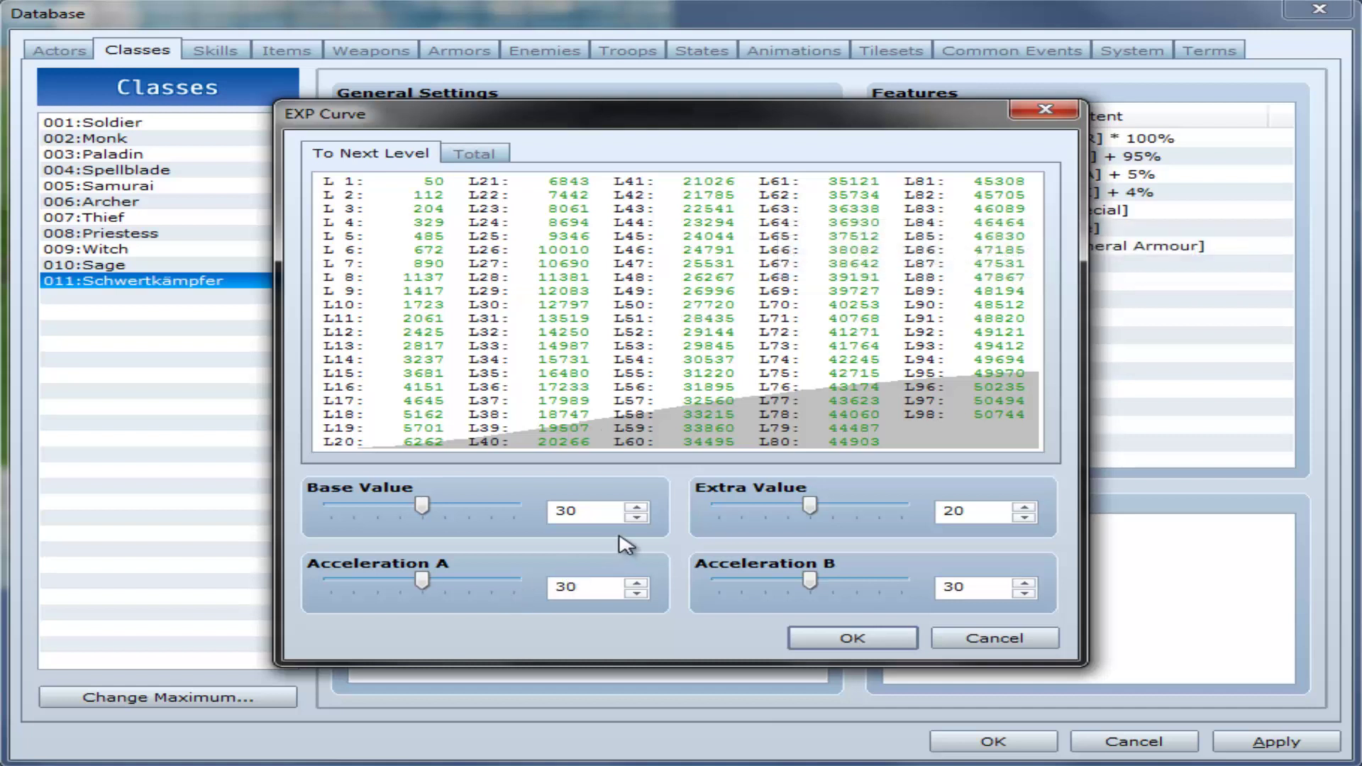
{"action": "left_click", "coordinate": [603, 517]}
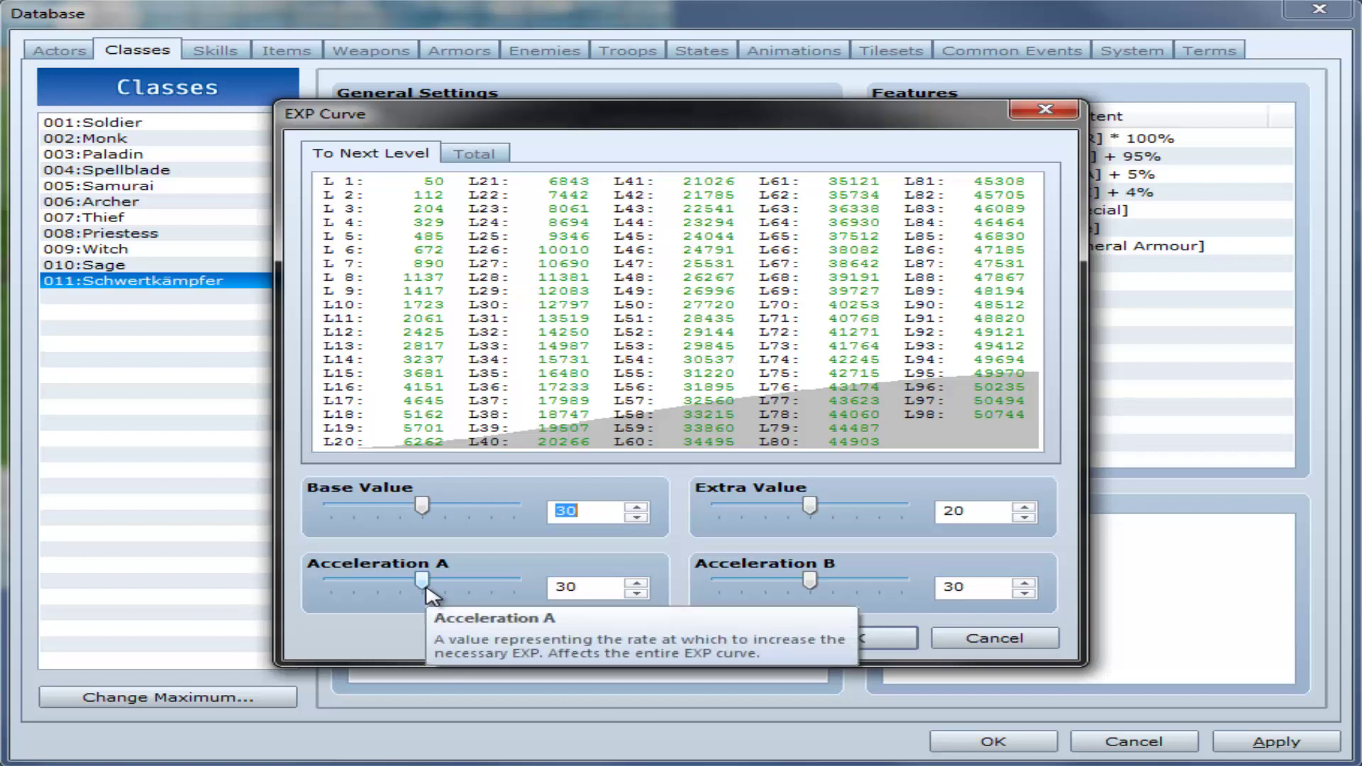
{"action": "type", "text": "32"}
{"action": "left_click", "coordinate": [954, 514]}
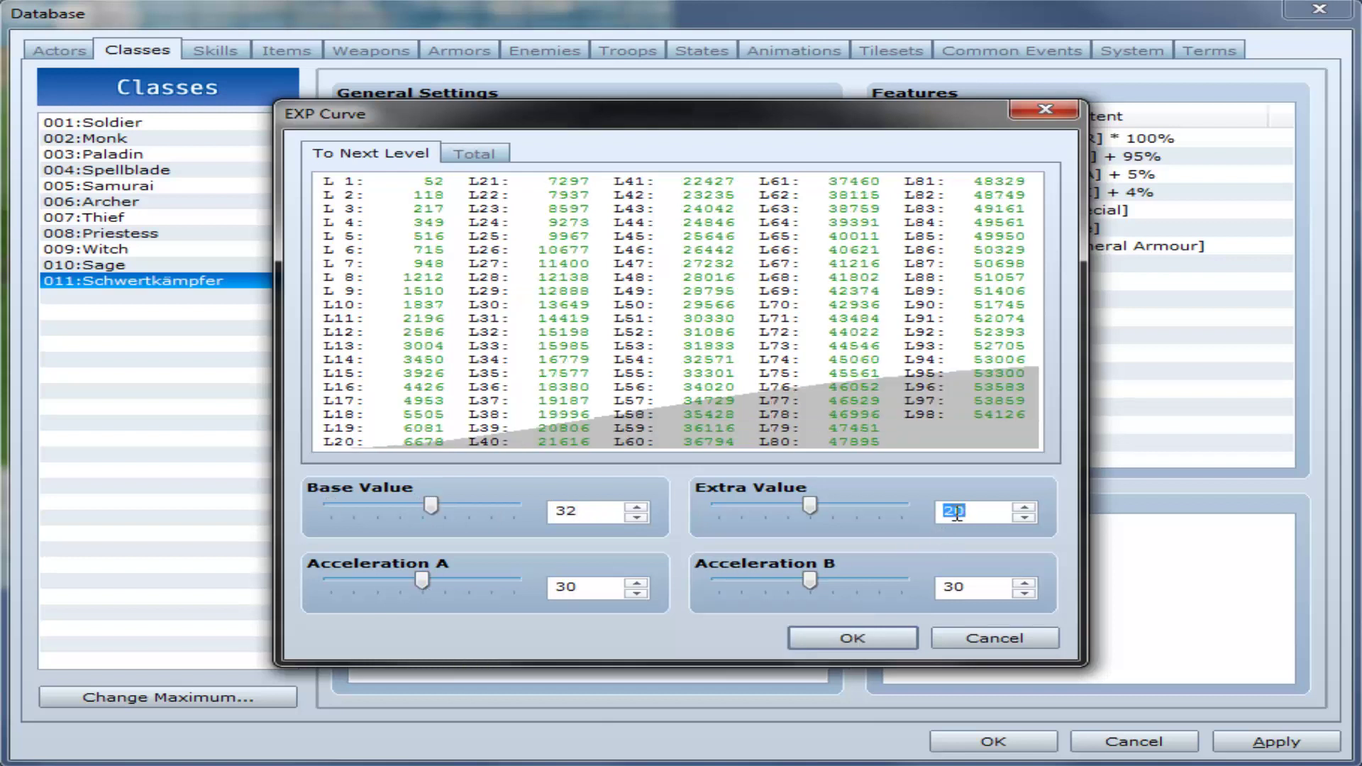
{"action": "type", "text": "19"}
{"action": "left_click", "coordinate": [605, 589]}
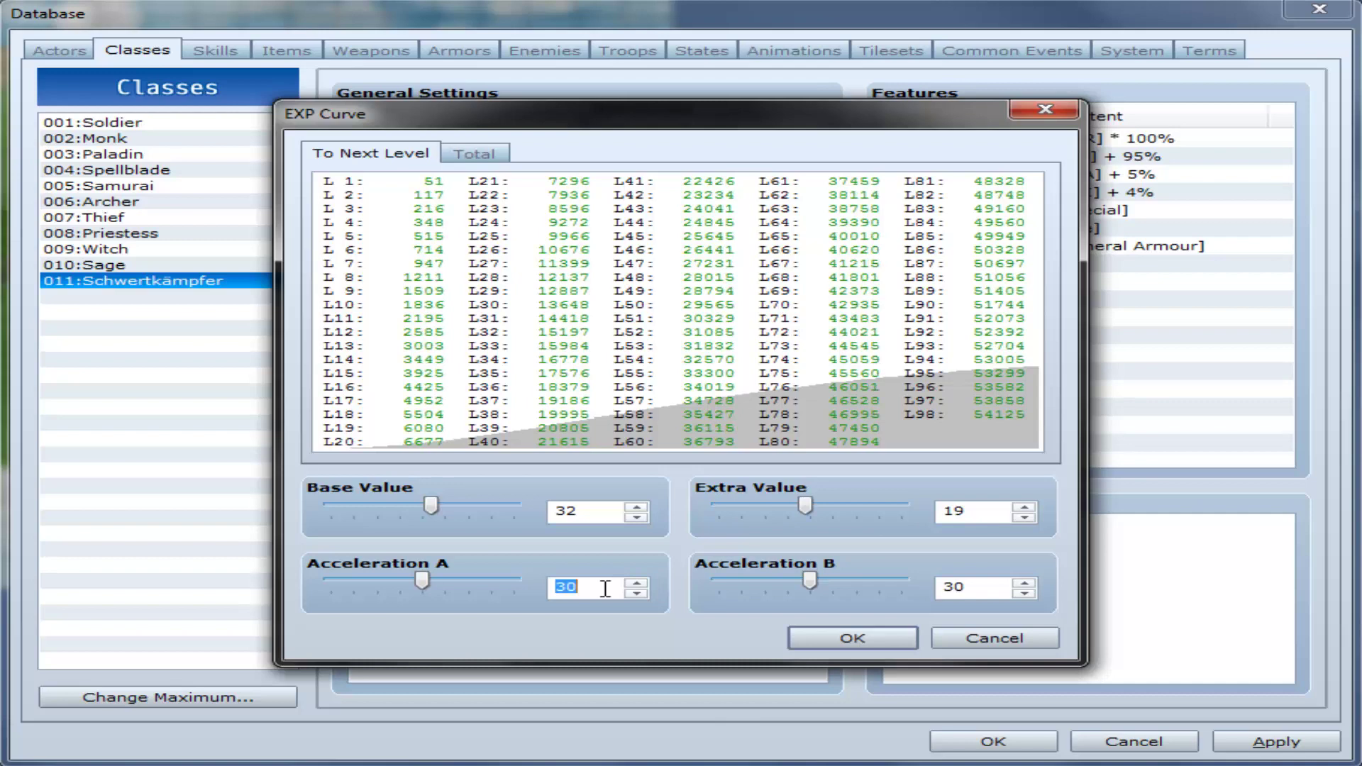
{"action": "type", "text": "27"}
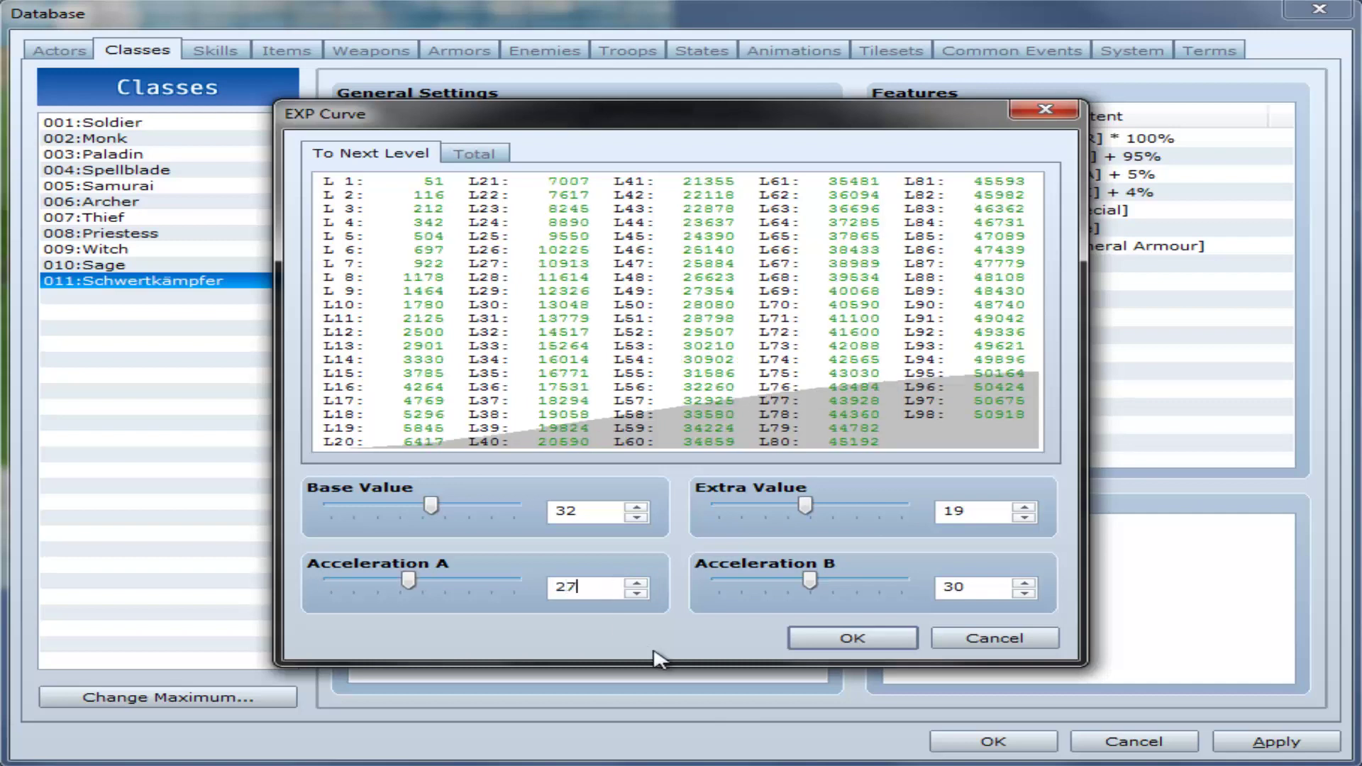
{"action": "left_click", "coordinate": [946, 586]}
{"action": "type", "text": "35"}
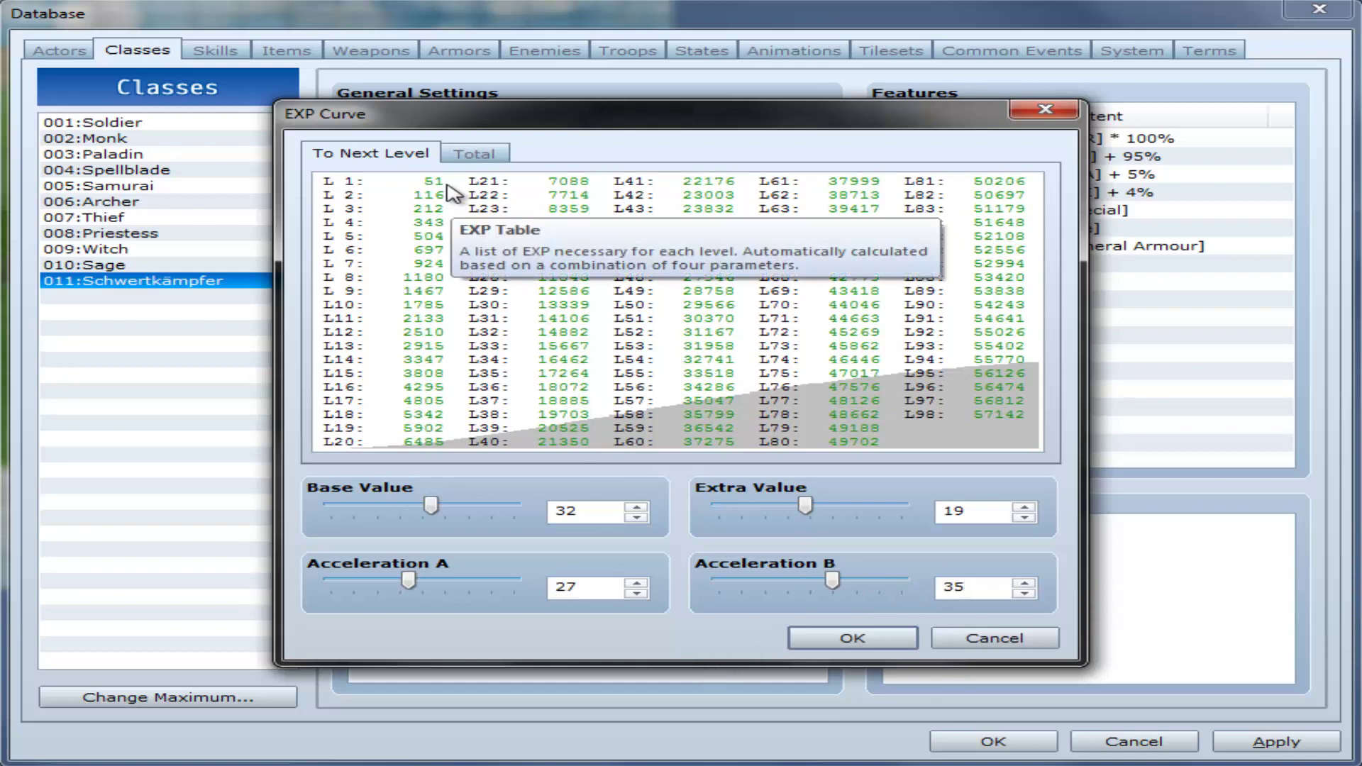
{"action": "left_click", "coordinate": [850, 639]}
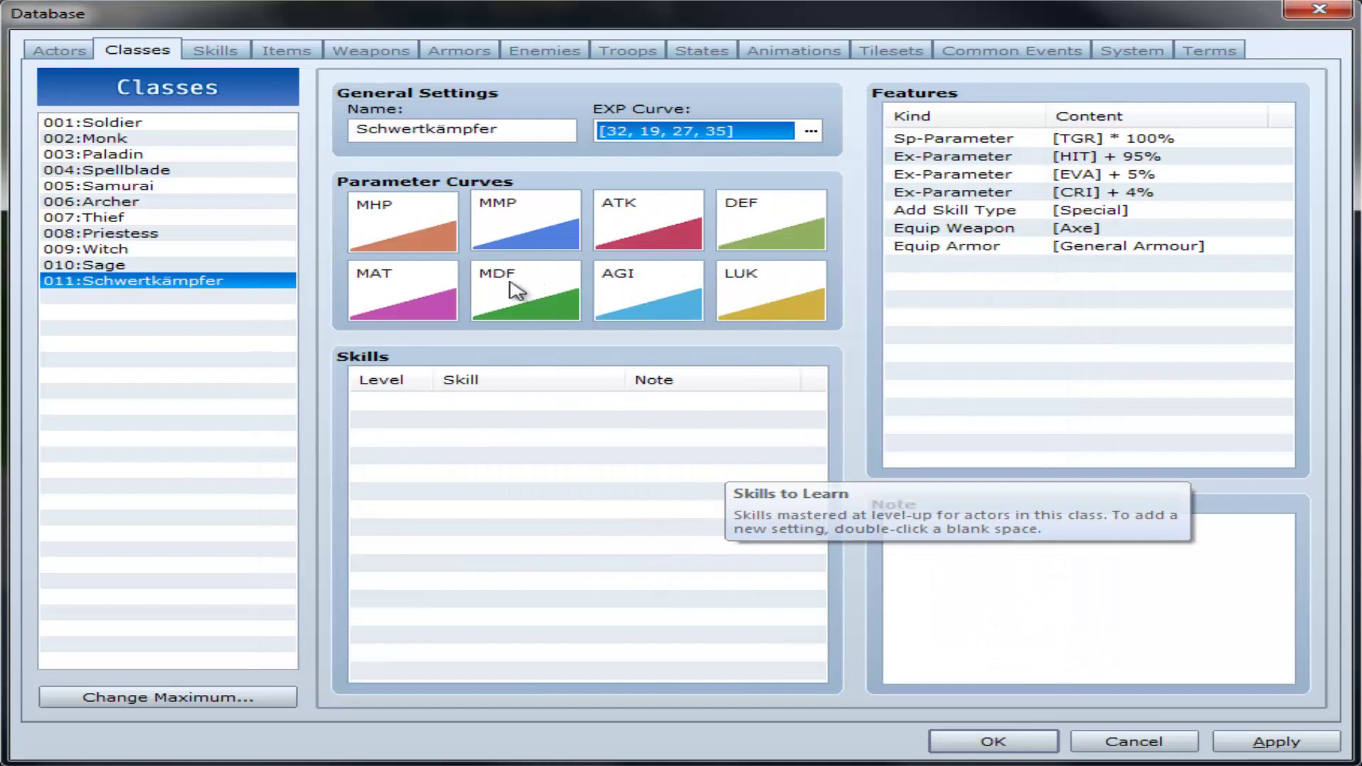
Open the Schwertkämpfer's MHP parameter curve, check the quick setting and curve generation options, and close the generator without changes.
{"action": "double_click", "coordinate": [447, 241]}
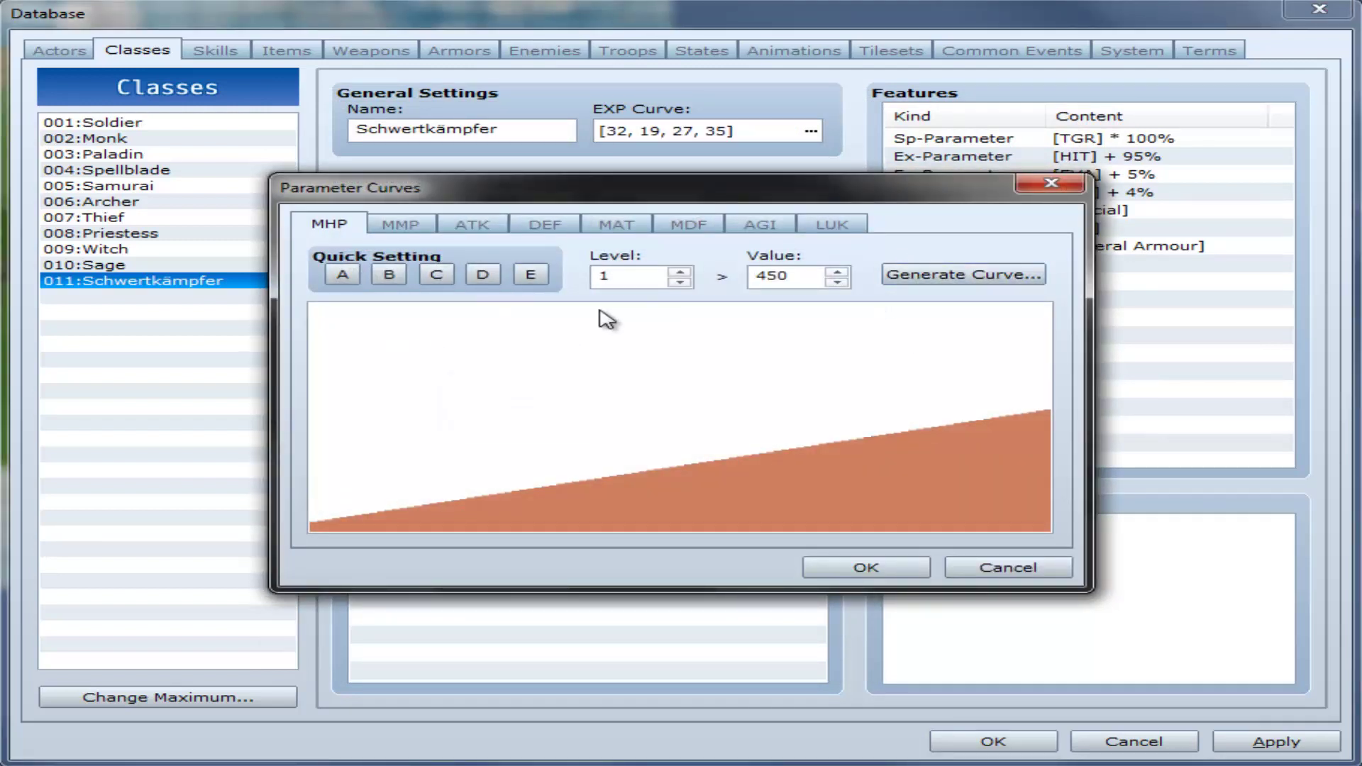
{"action": "mouse_move", "coordinate": [607, 320]}
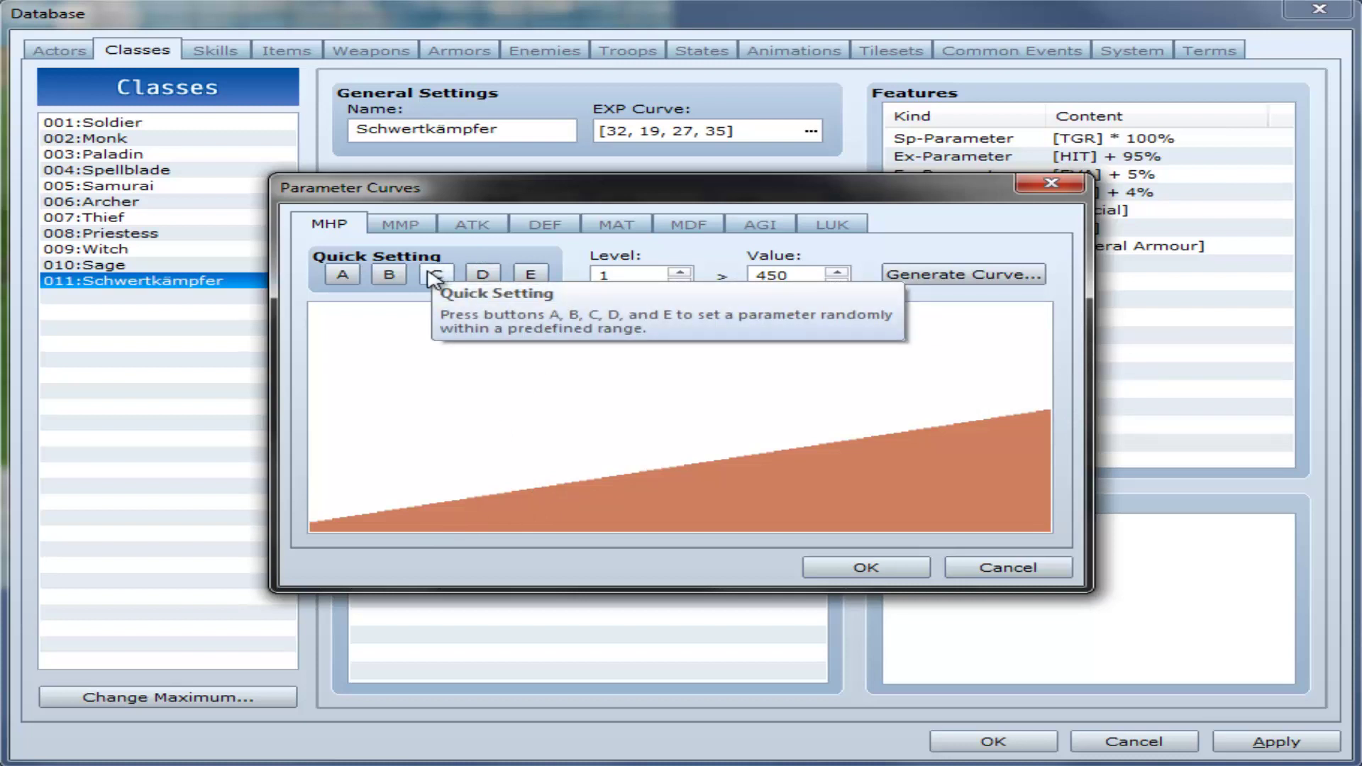
{"action": "left_click", "coordinate": [965, 276]}
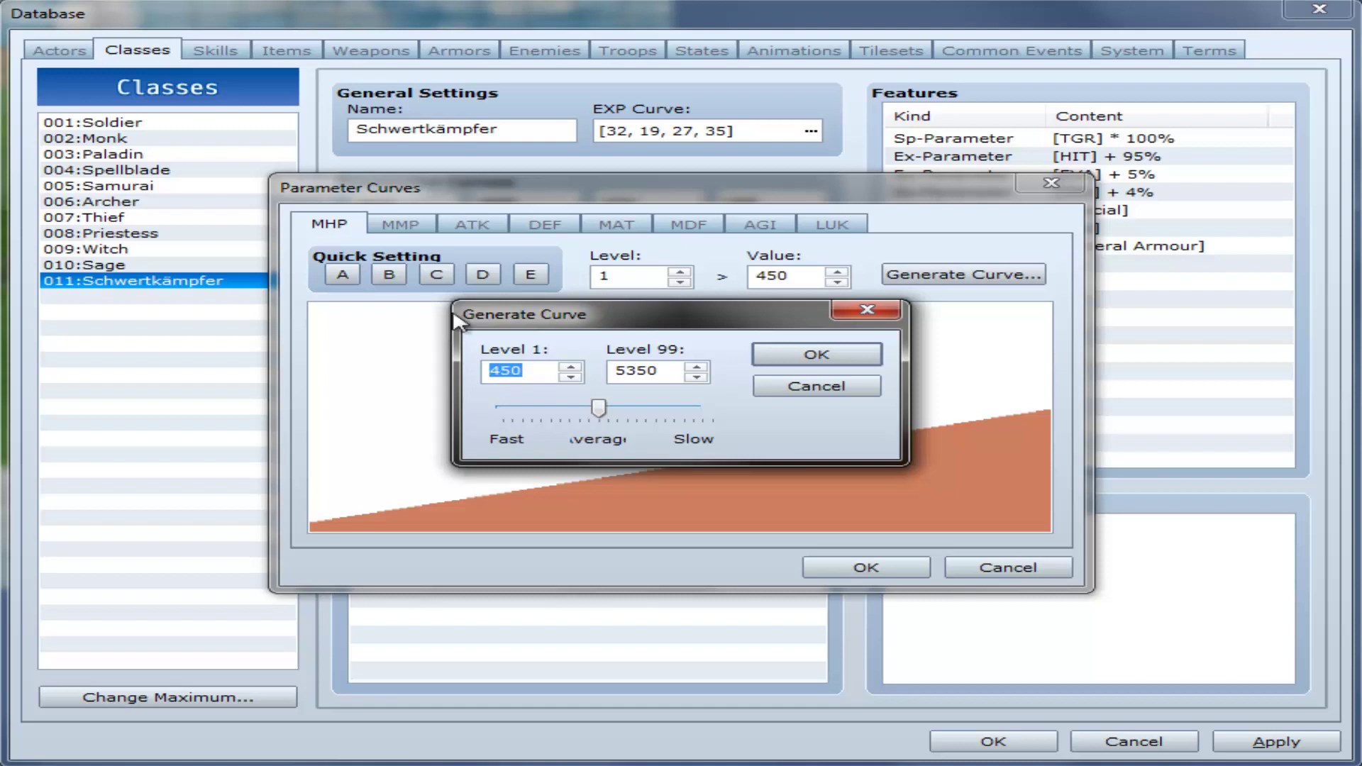
{"action": "left_click", "coordinate": [830, 397]}
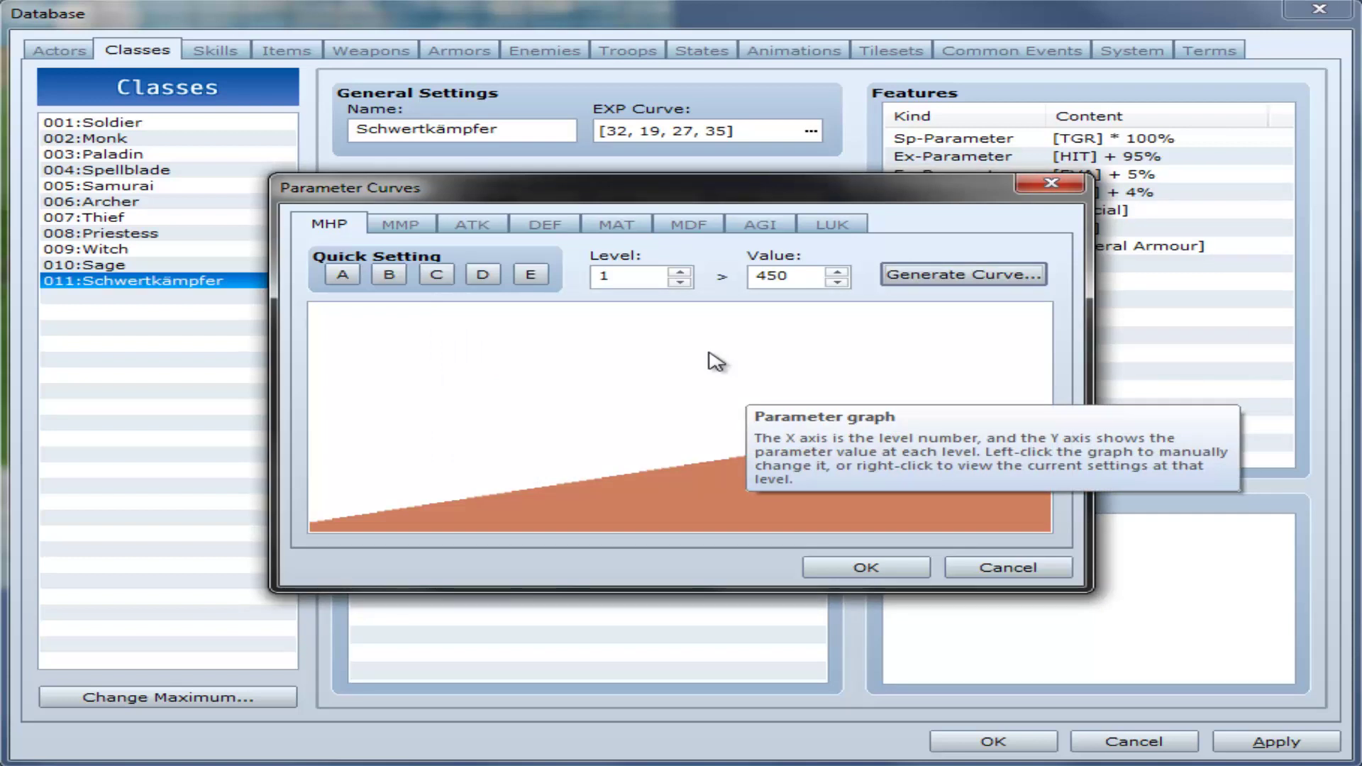
Apply quick setting B to the MHP curve, a quick setting to MMP, and quick setting C to ATK and DEF.
{"action": "left_click", "coordinate": [389, 277]}
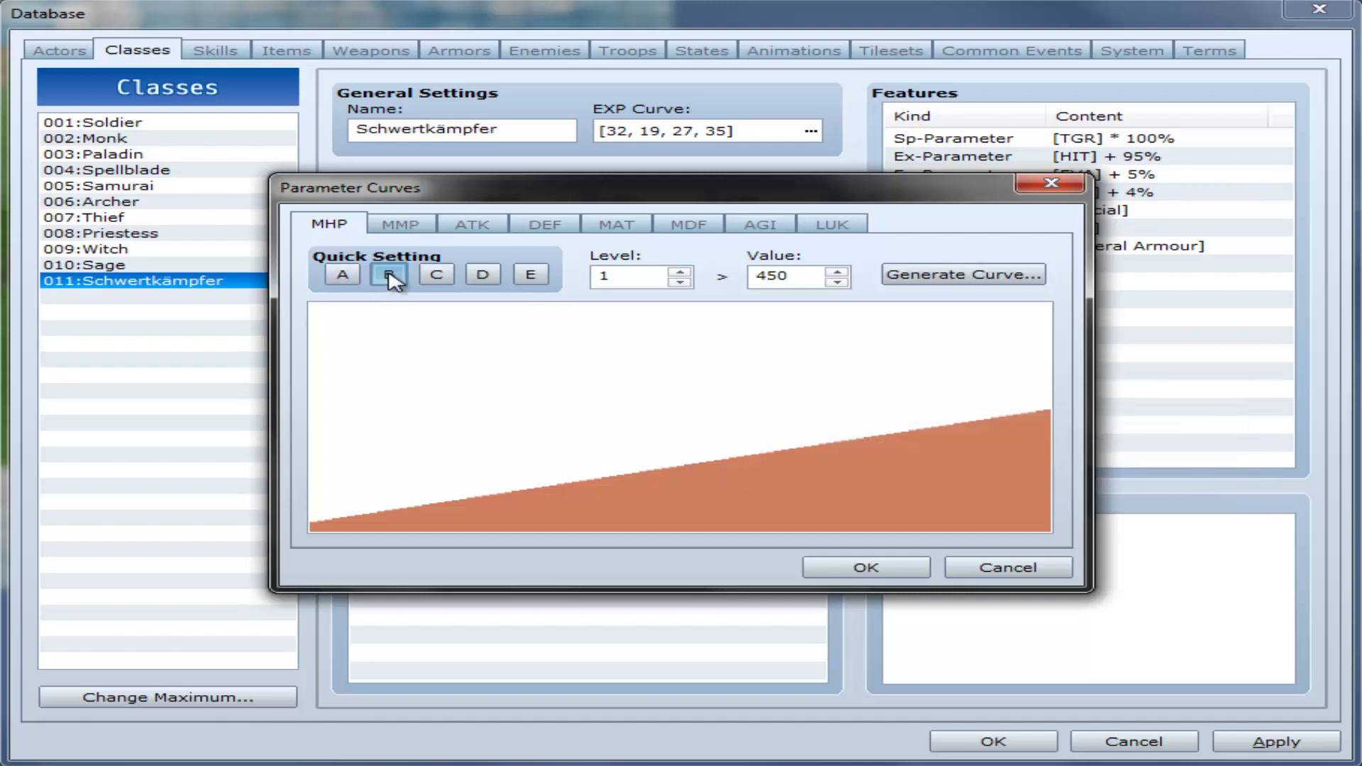
{"action": "left_click", "coordinate": [401, 227]}
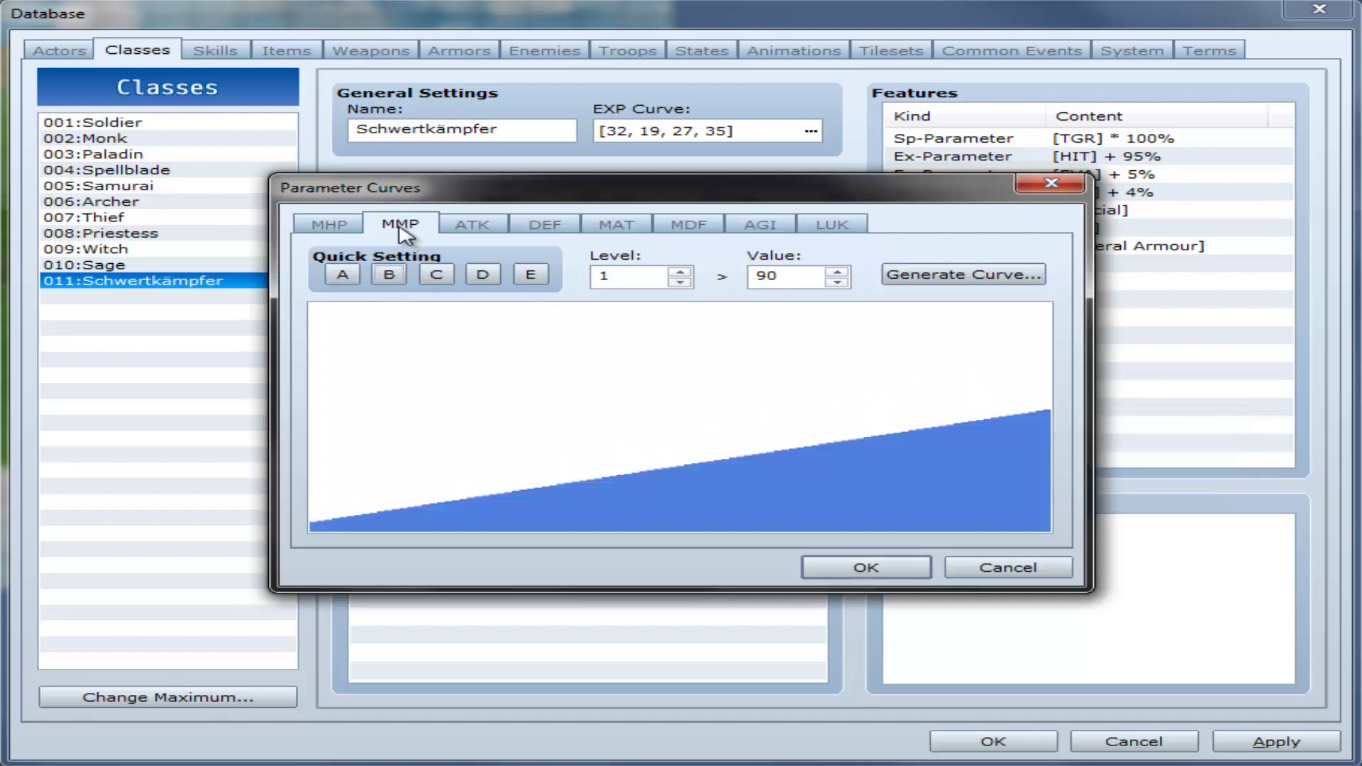
{"action": "left_click", "coordinate": [415, 281]}
{"action": "left_click", "coordinate": [471, 225]}
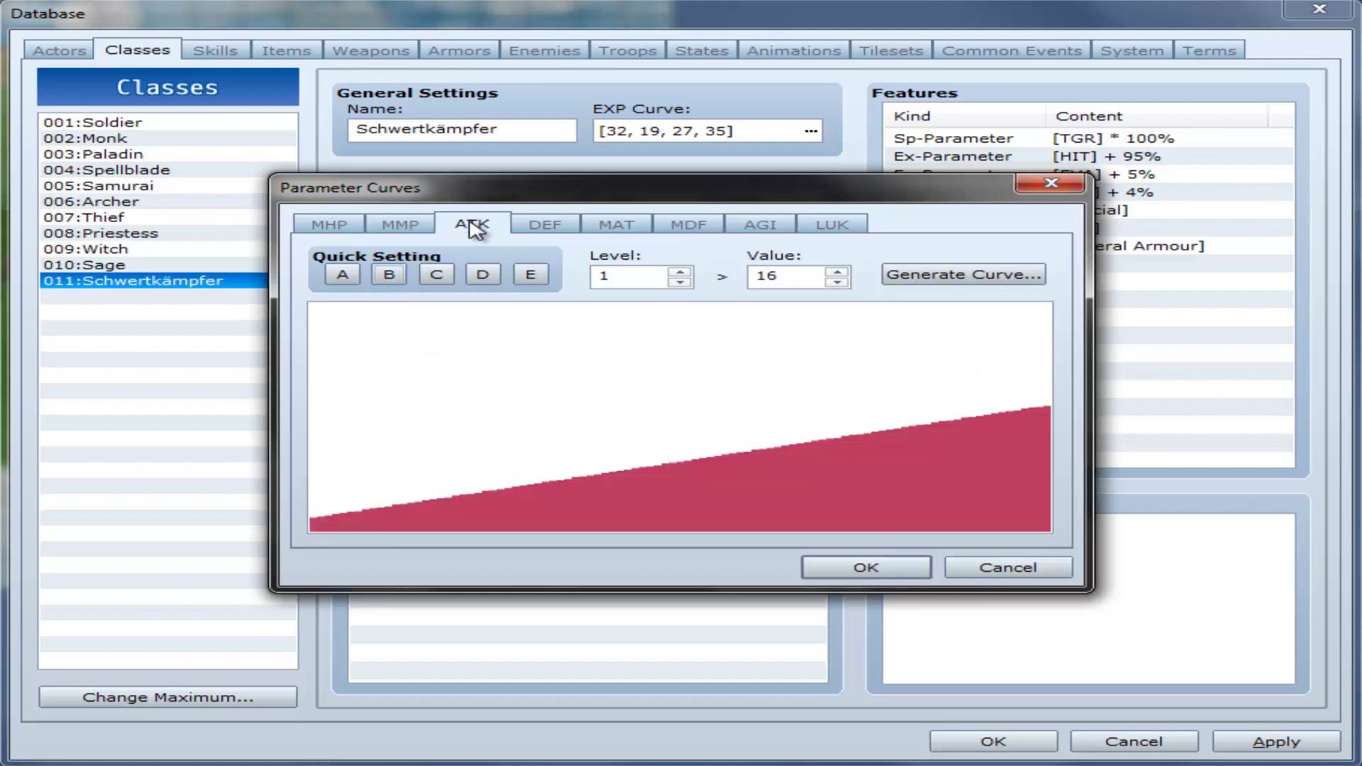
{"action": "left_click", "coordinate": [440, 276]}
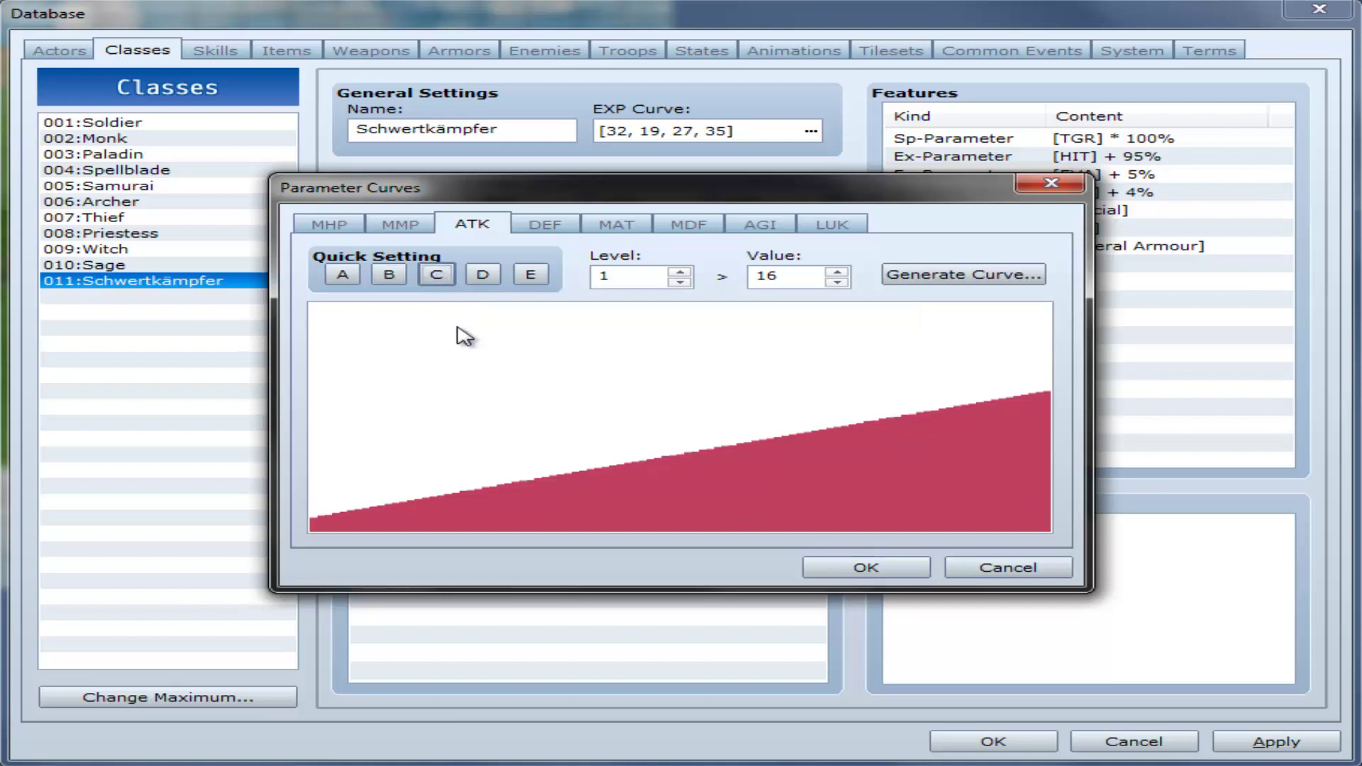
{"action": "left_click", "coordinate": [543, 224]}
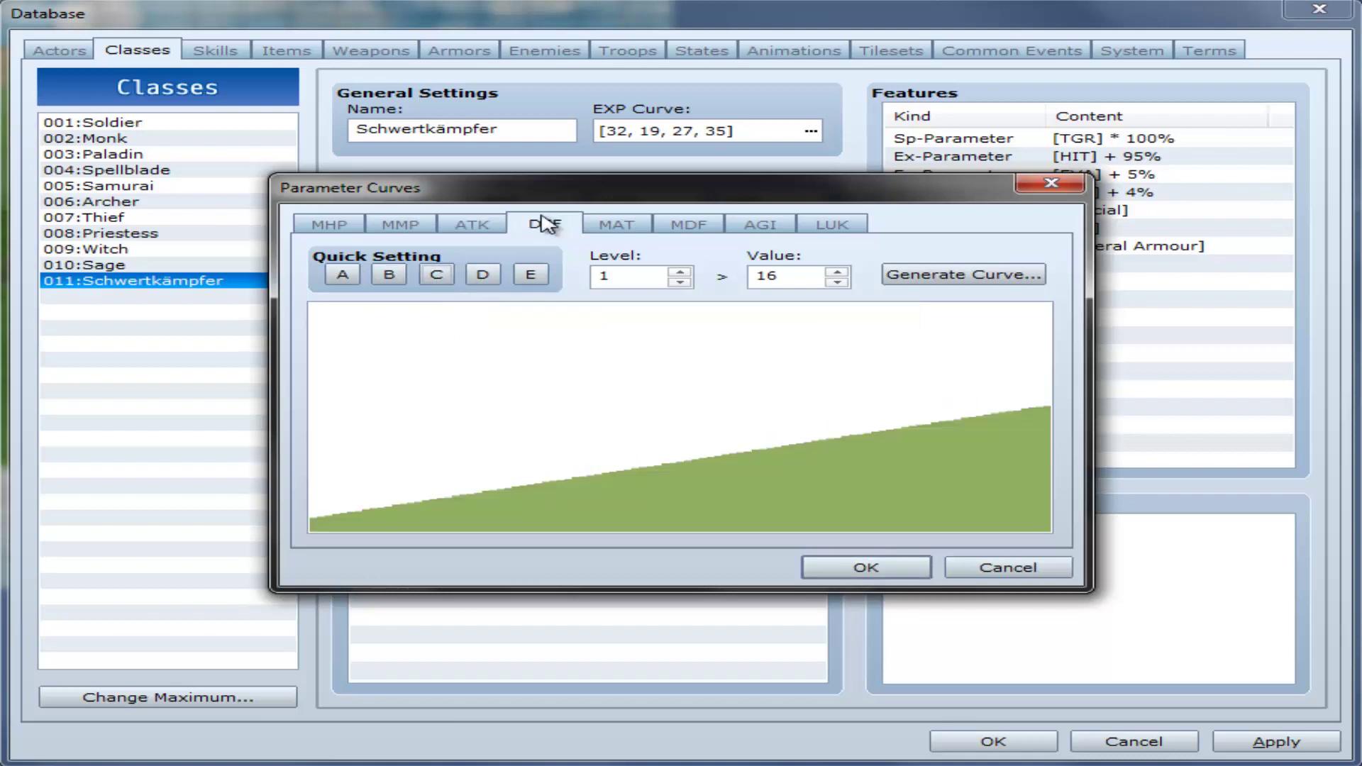
{"action": "left_click", "coordinate": [437, 275]}
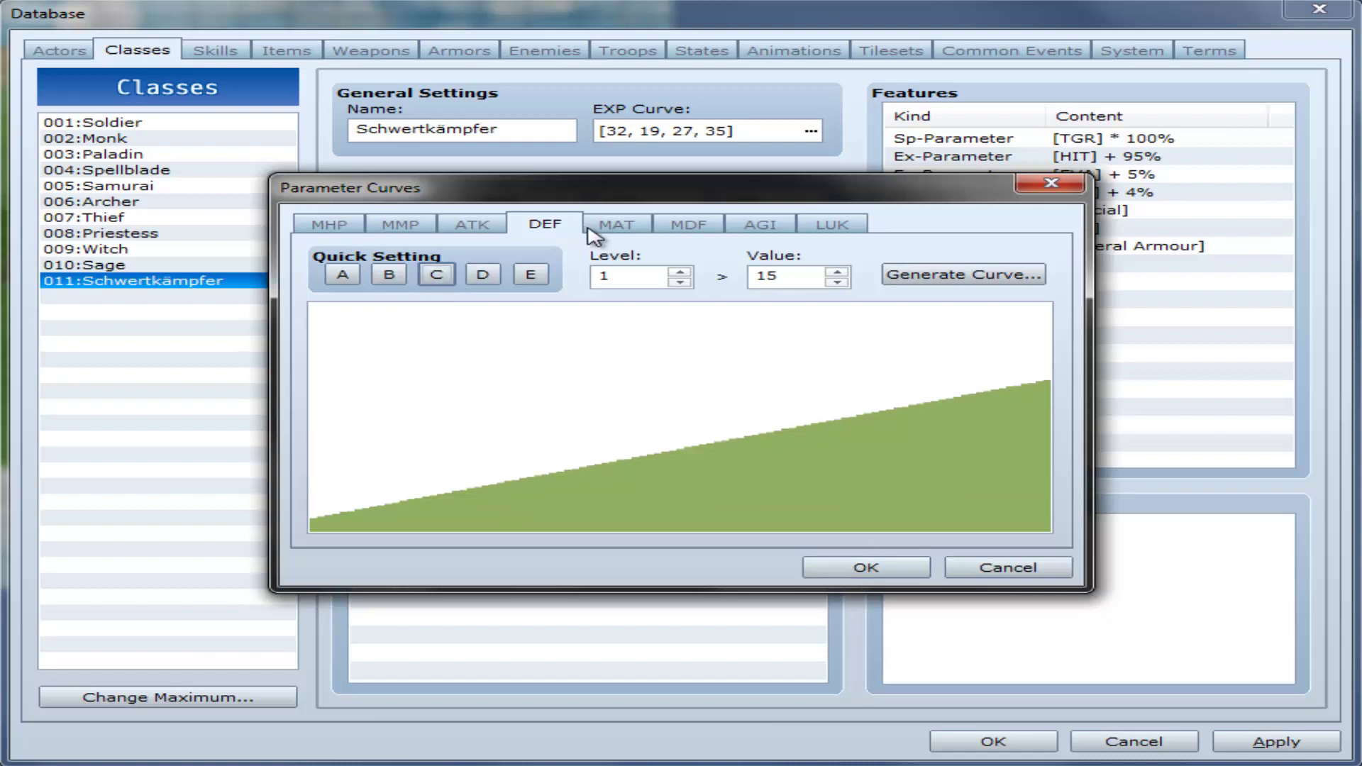
Apply quick setting B to the MAT curve, D to MDF and C to AGI.
{"action": "left_click", "coordinate": [610, 228]}
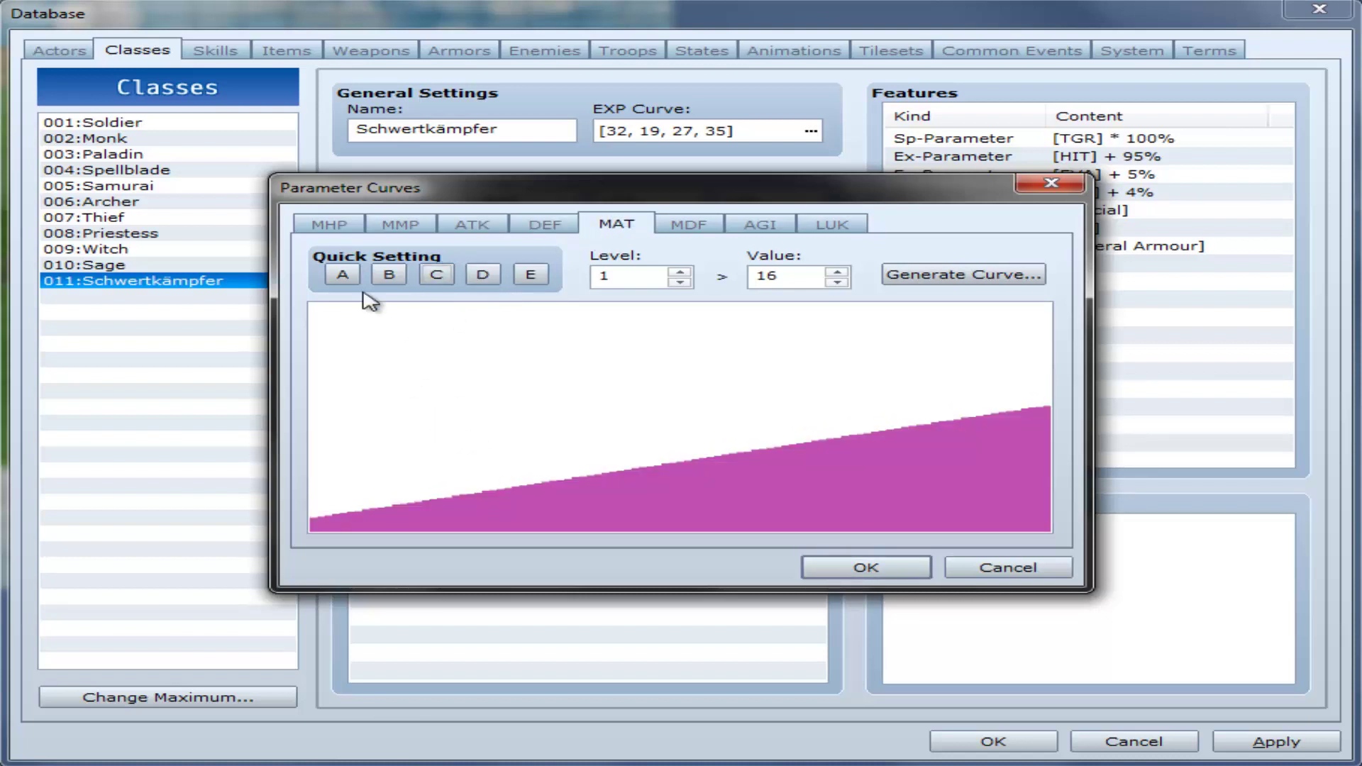
{"action": "left_click", "coordinate": [388, 276]}
{"action": "left_click", "coordinate": [694, 224]}
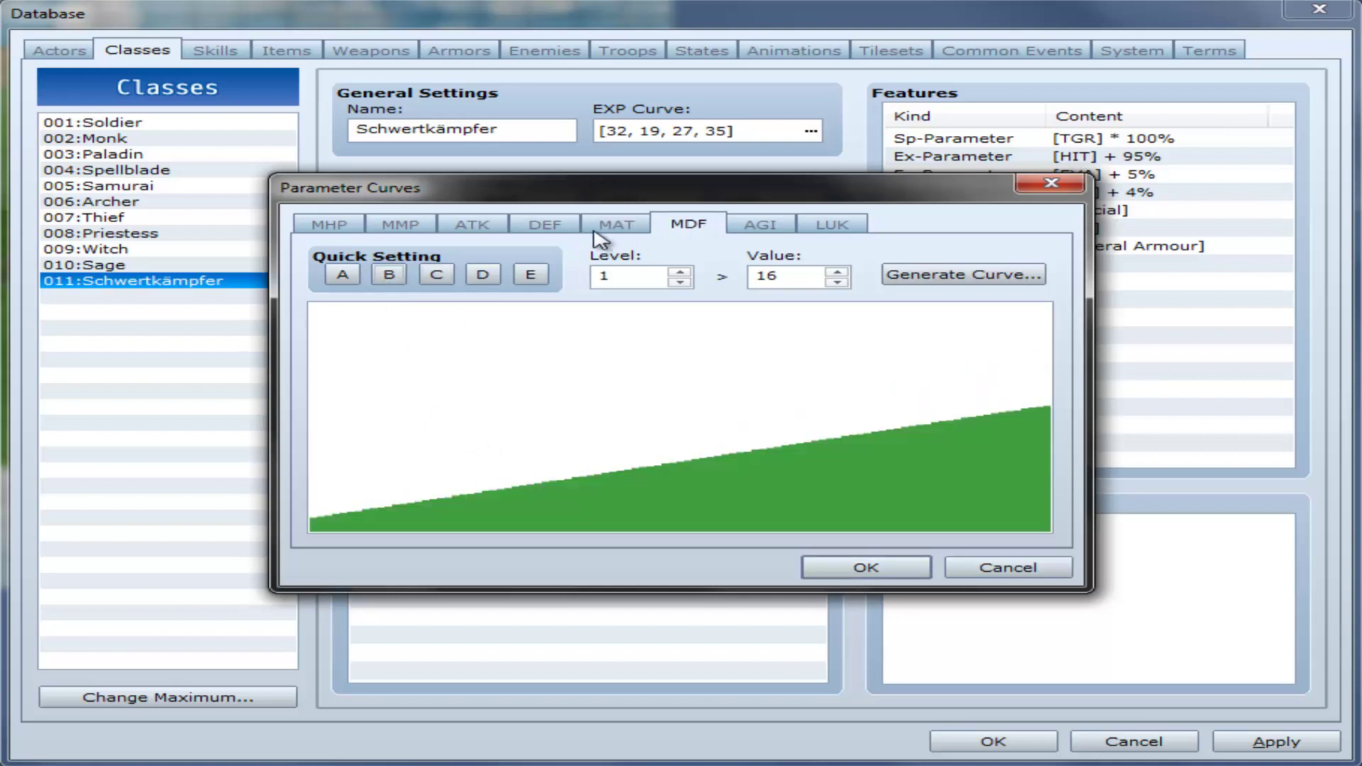
{"action": "left_click", "coordinate": [481, 278]}
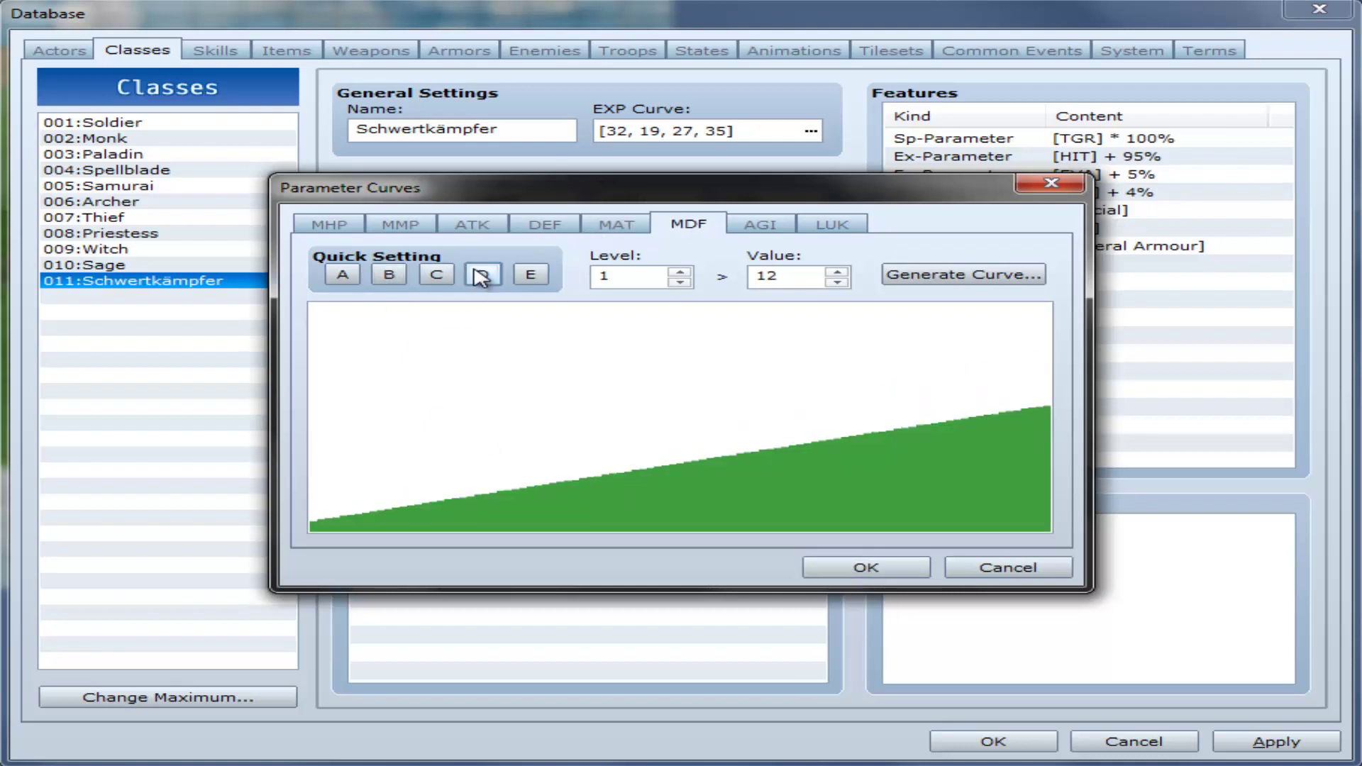
{"action": "left_click", "coordinate": [763, 226]}
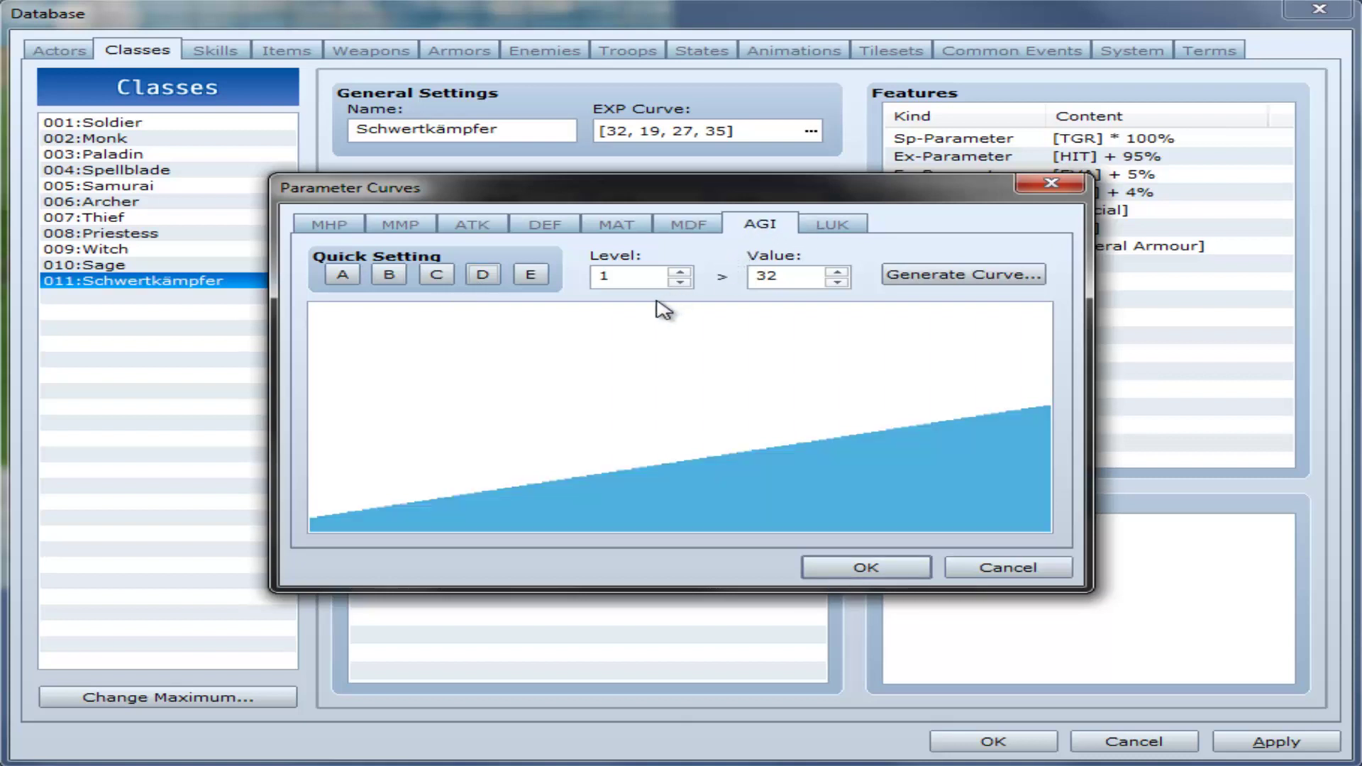
{"action": "left_click", "coordinate": [451, 280]}
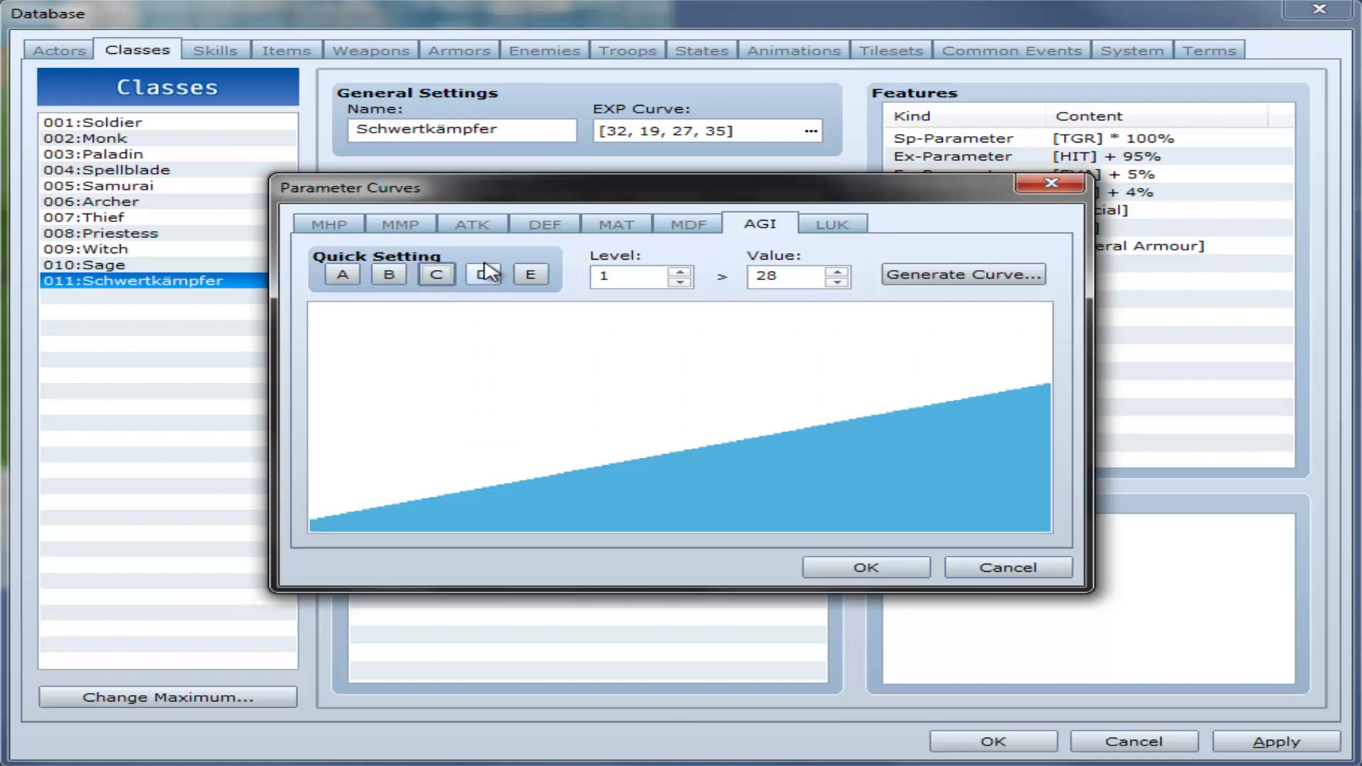
Reroll the LUK curve with quick setting D to a level 1 value of 21, and confirm the parameter curves.
{"action": "left_click", "coordinate": [837, 225]}
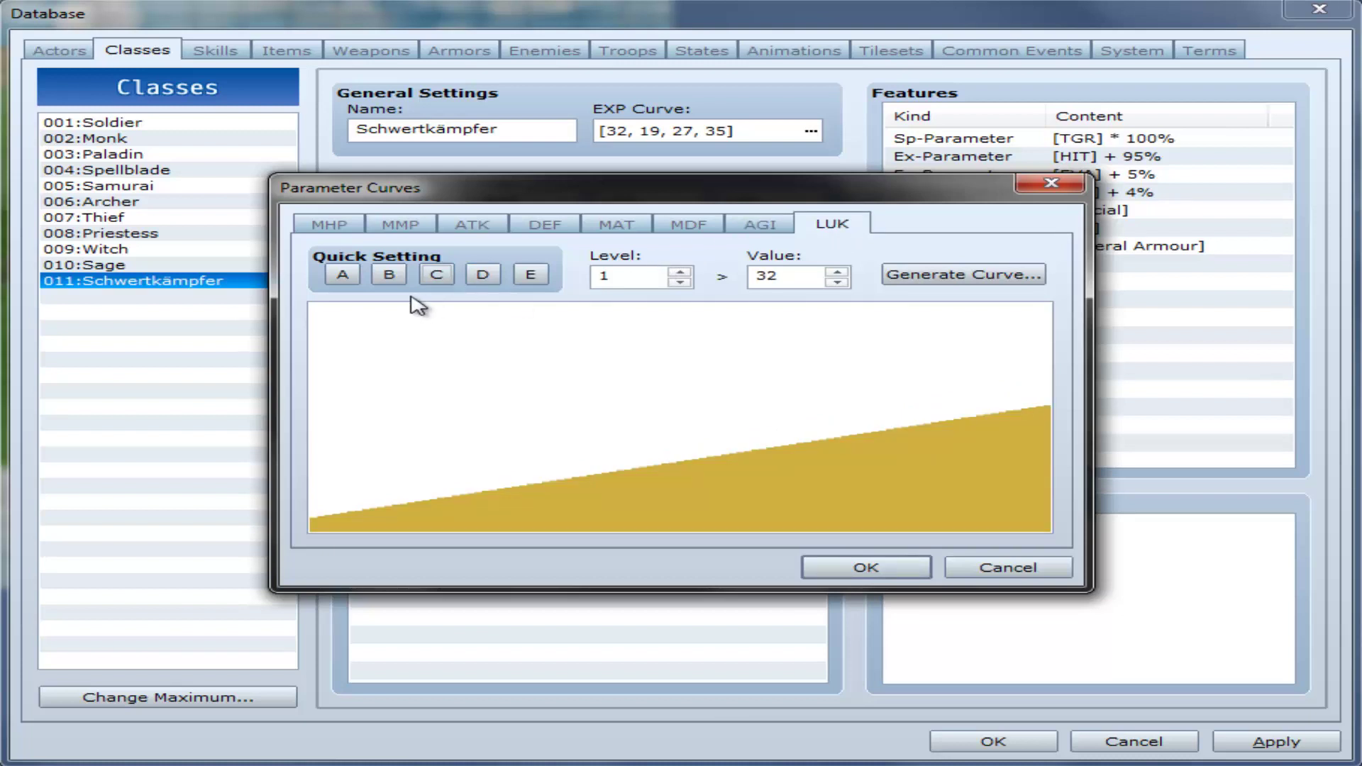
{"action": "left_click", "coordinate": [480, 276]}
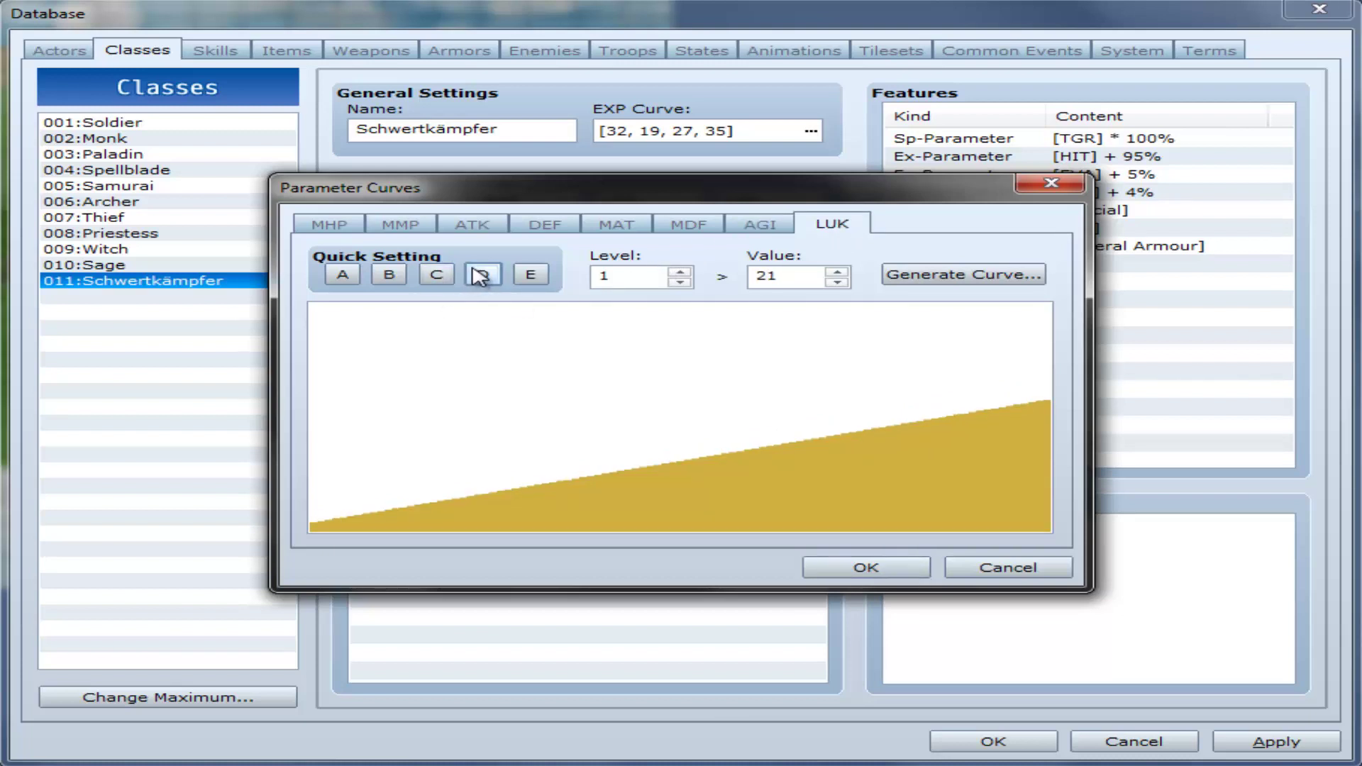
{"action": "left_click", "coordinate": [480, 275]}
{"action": "left_click", "coordinate": [480, 275]}
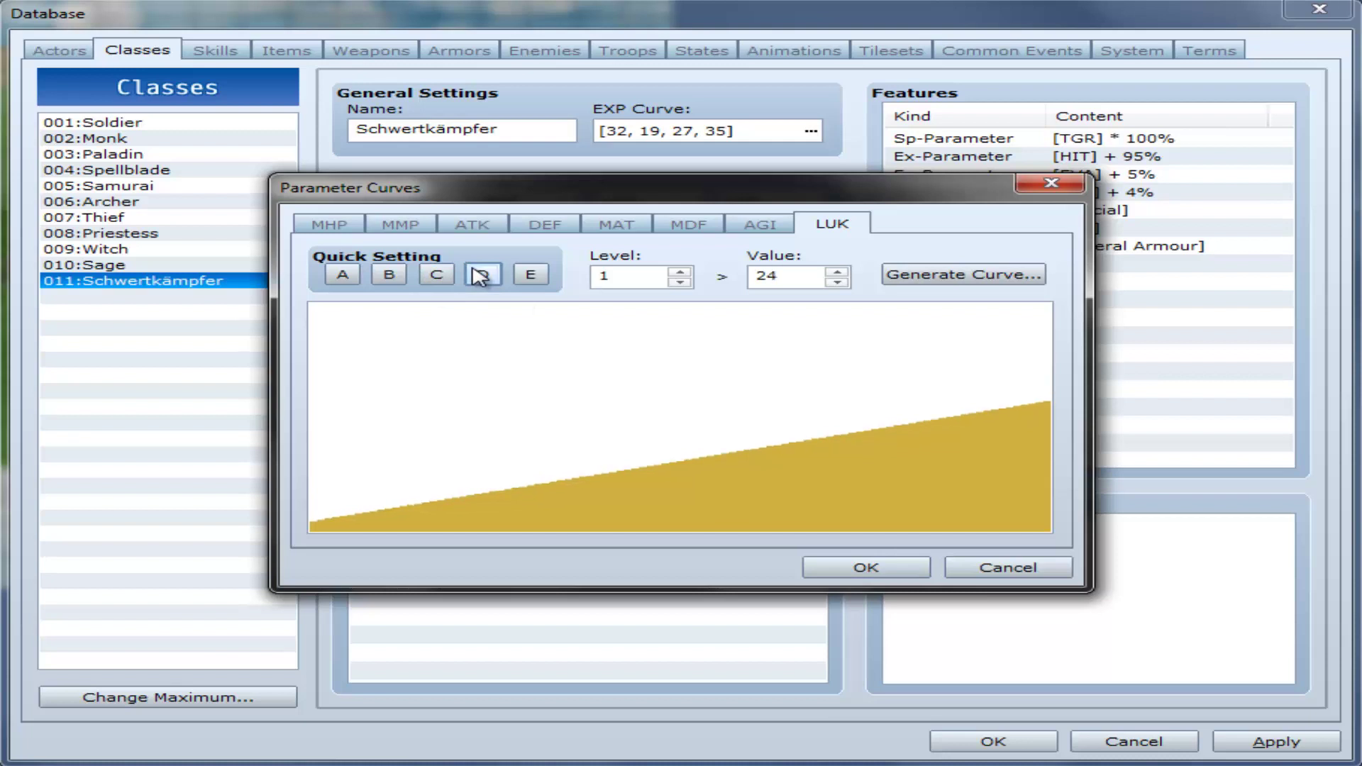
{"action": "left_click", "coordinate": [480, 276]}
{"action": "left_click", "coordinate": [481, 275]}
{"action": "left_click", "coordinate": [480, 275]}
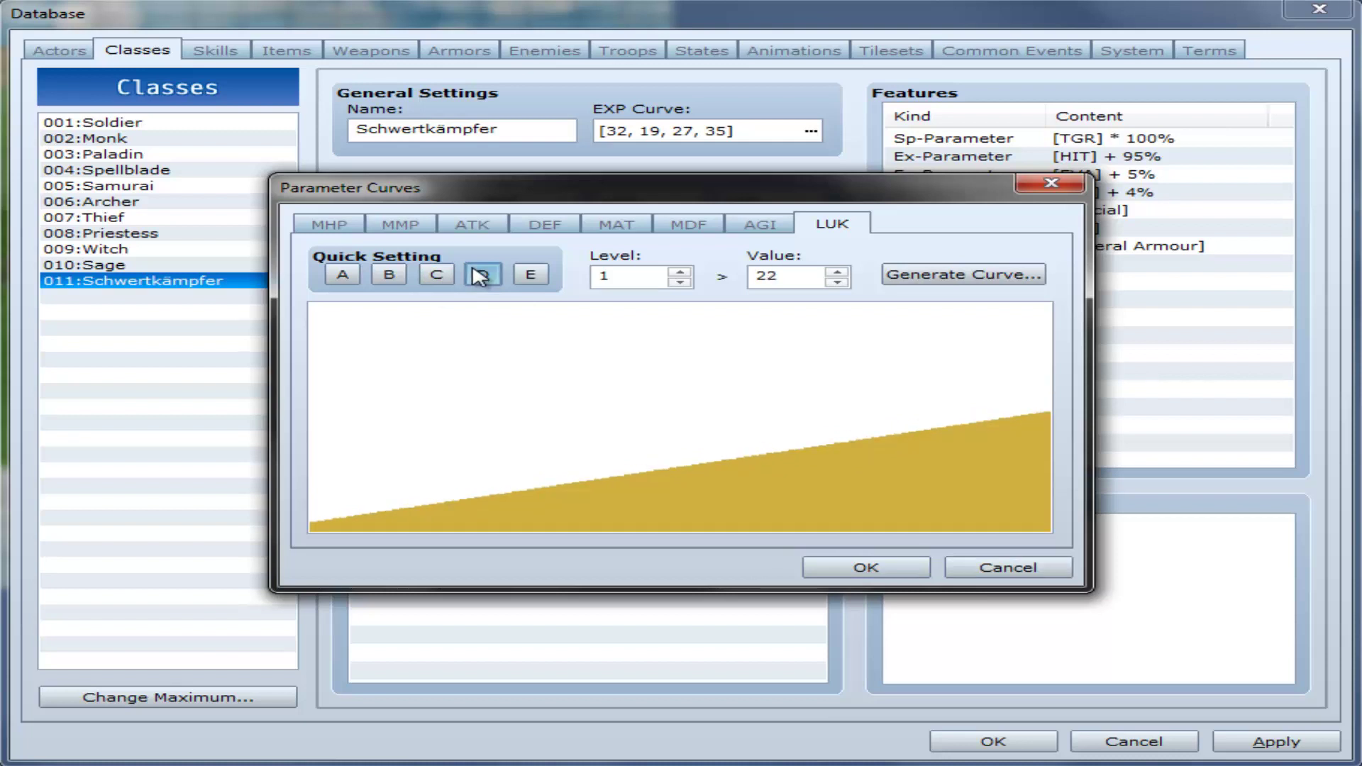
{"action": "left_click", "coordinate": [480, 276]}
{"action": "left_click", "coordinate": [481, 275]}
{"action": "left_click", "coordinate": [480, 276]}
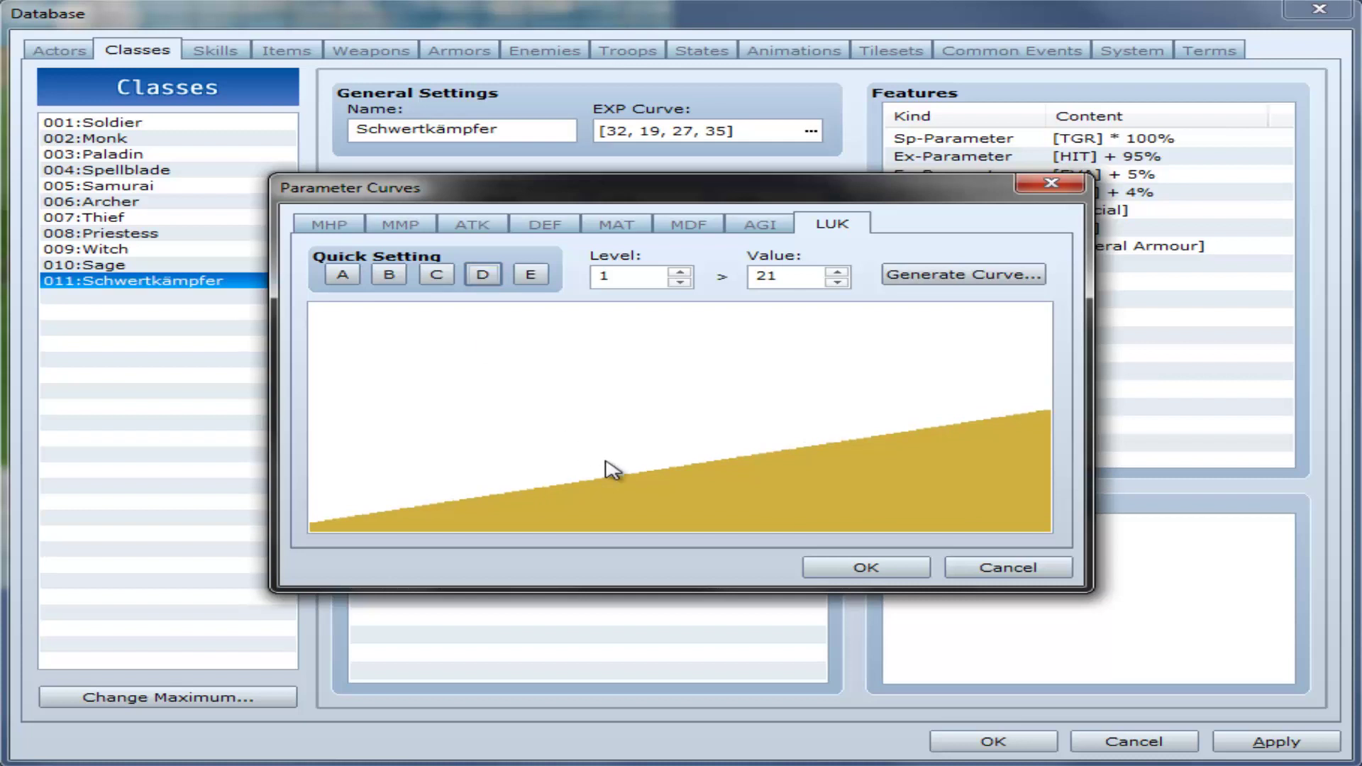
{"action": "left_click", "coordinate": [862, 569]}
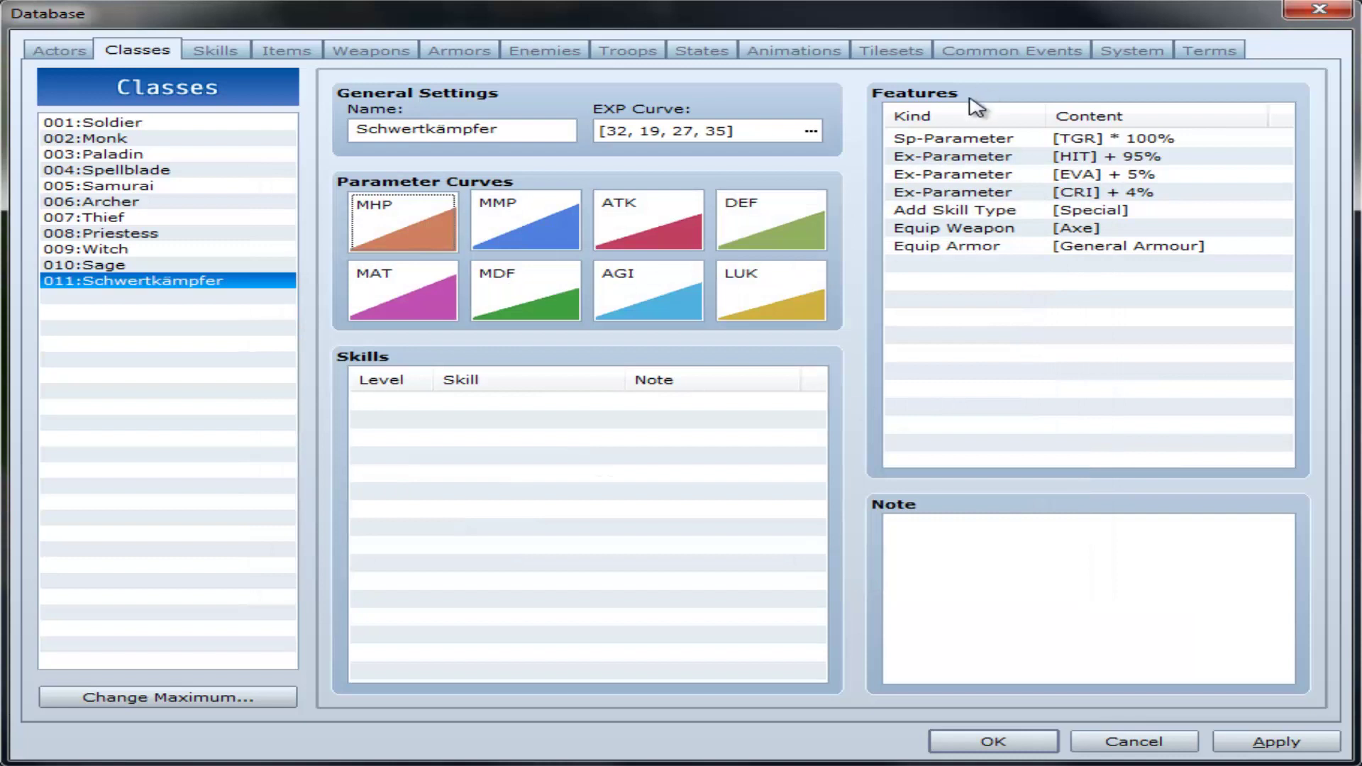
Review the Schwertkämpfer's features, including skill type, weapon and armor, along with the list of skills to learn.
{"action": "mouse_move", "coordinate": [977, 108]}
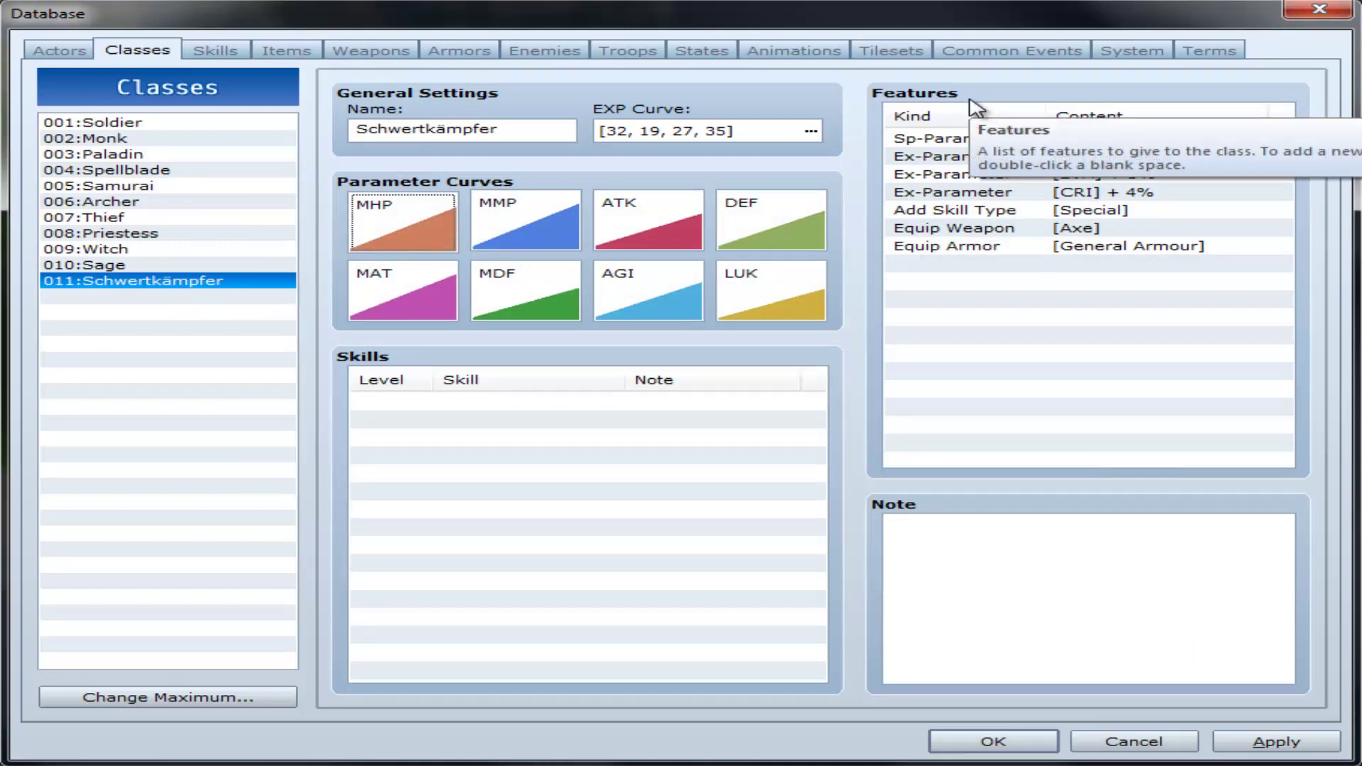
{"action": "left_click", "coordinate": [1081, 234]}
{"action": "left_click", "coordinate": [1079, 218]}
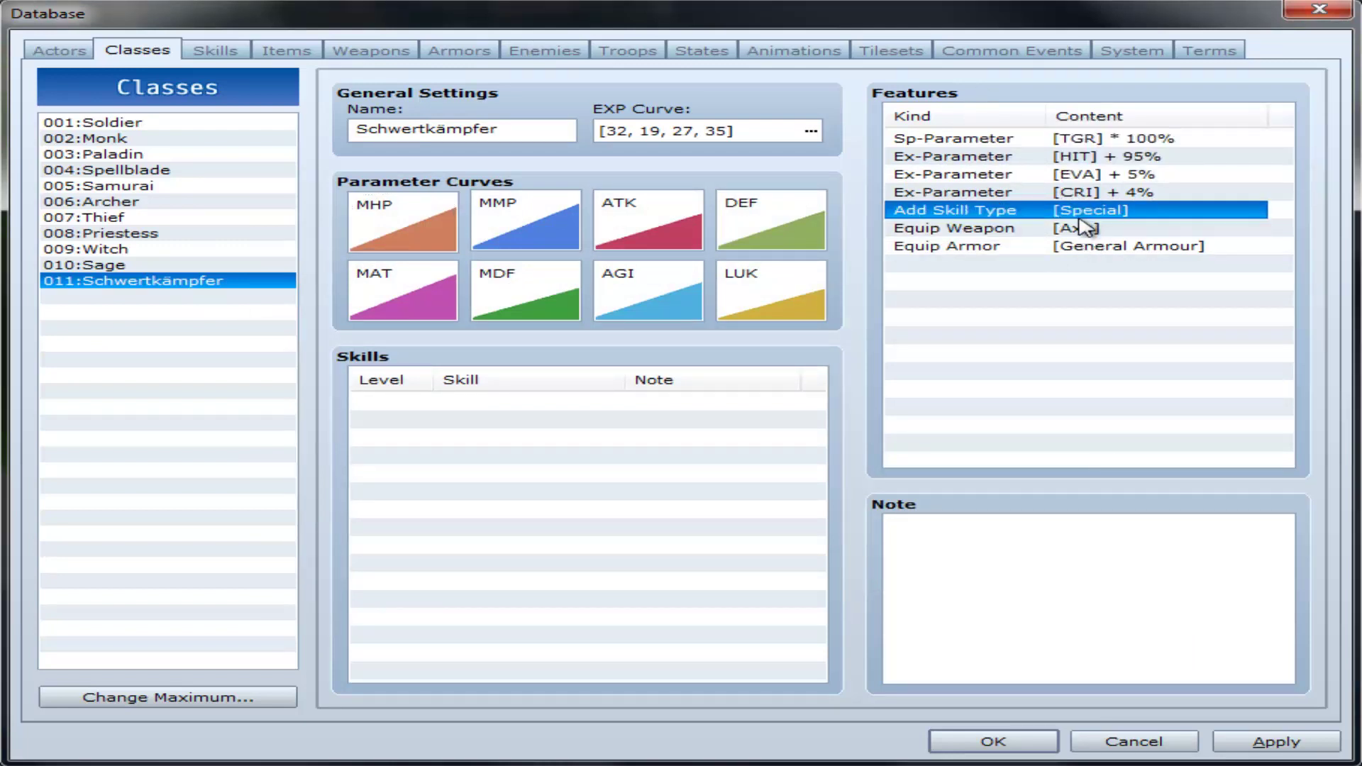
{"action": "left_click", "coordinate": [1083, 227]}
{"action": "left_click", "coordinate": [1051, 249]}
{"action": "left_click", "coordinate": [1042, 231]}
{"action": "left_click", "coordinate": [616, 445]}
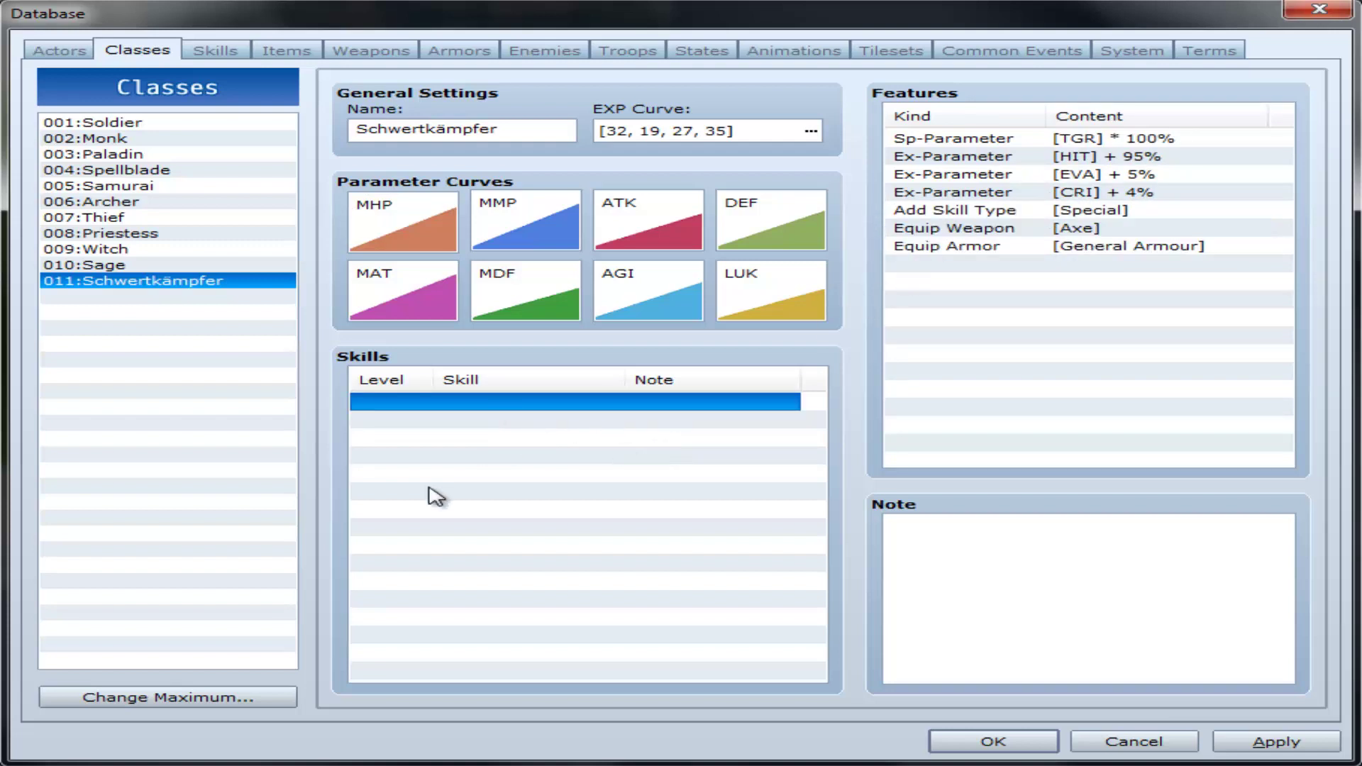
{"action": "left_click", "coordinate": [922, 298]}
{"action": "left_click", "coordinate": [710, 404]}
{"action": "left_click", "coordinate": [1052, 304]}
{"action": "left_click", "coordinate": [814, 410]}
{"action": "left_click", "coordinate": [1096, 353]}
{"action": "left_click", "coordinate": [728, 493]}
{"action": "left_click", "coordinate": [1075, 323]}
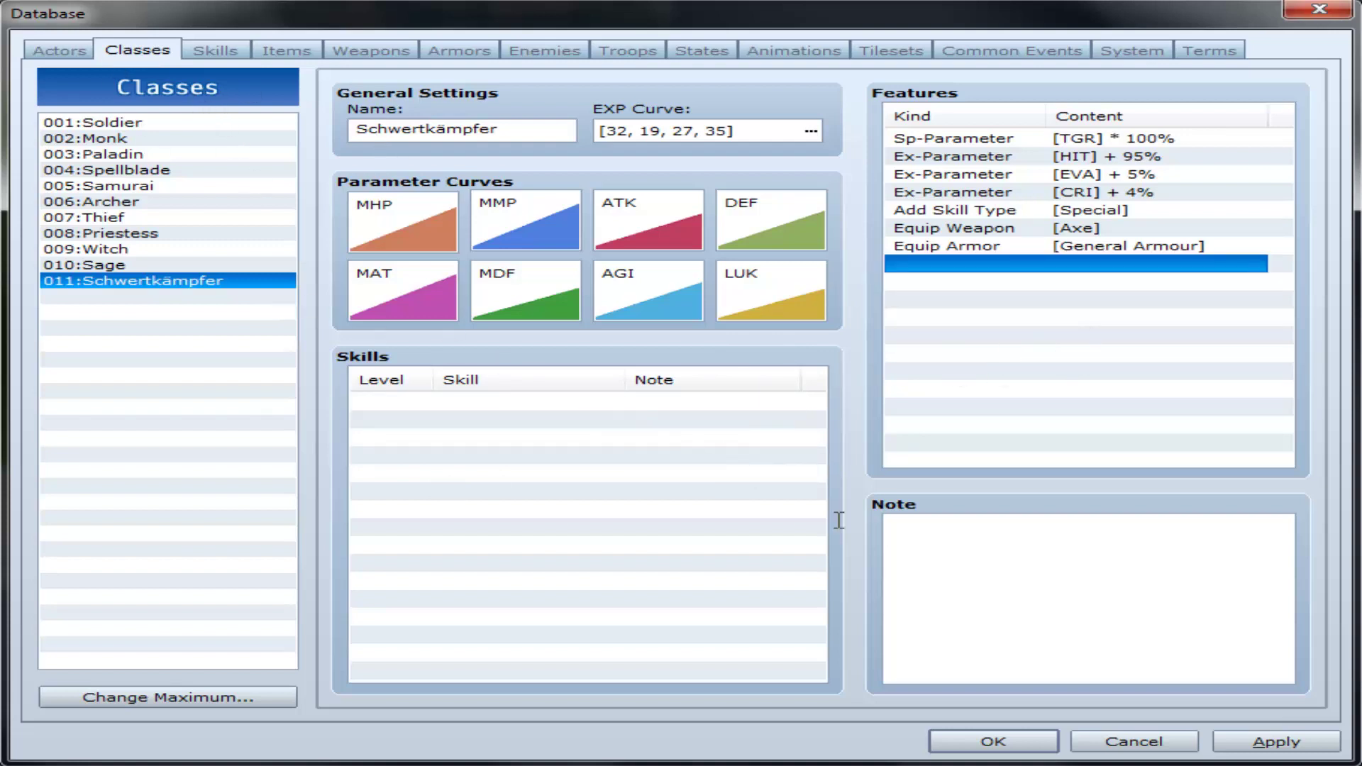
Apply the Schwertkämpfer class changes to the database.
{"action": "left_click", "coordinate": [1270, 742]}
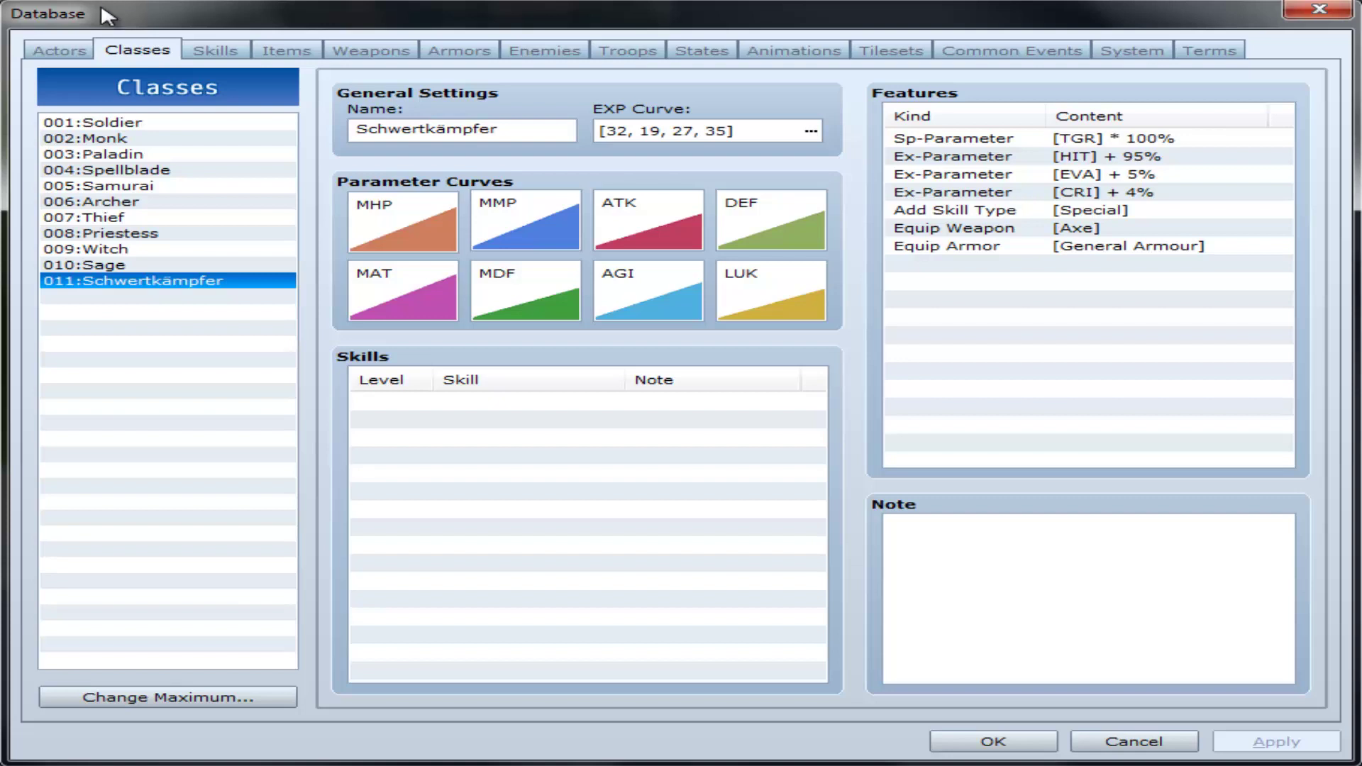
Try the Schwertkämpfer class on the actor Eric and set his class back to Soldier.
{"action": "left_click", "coordinate": [73, 60]}
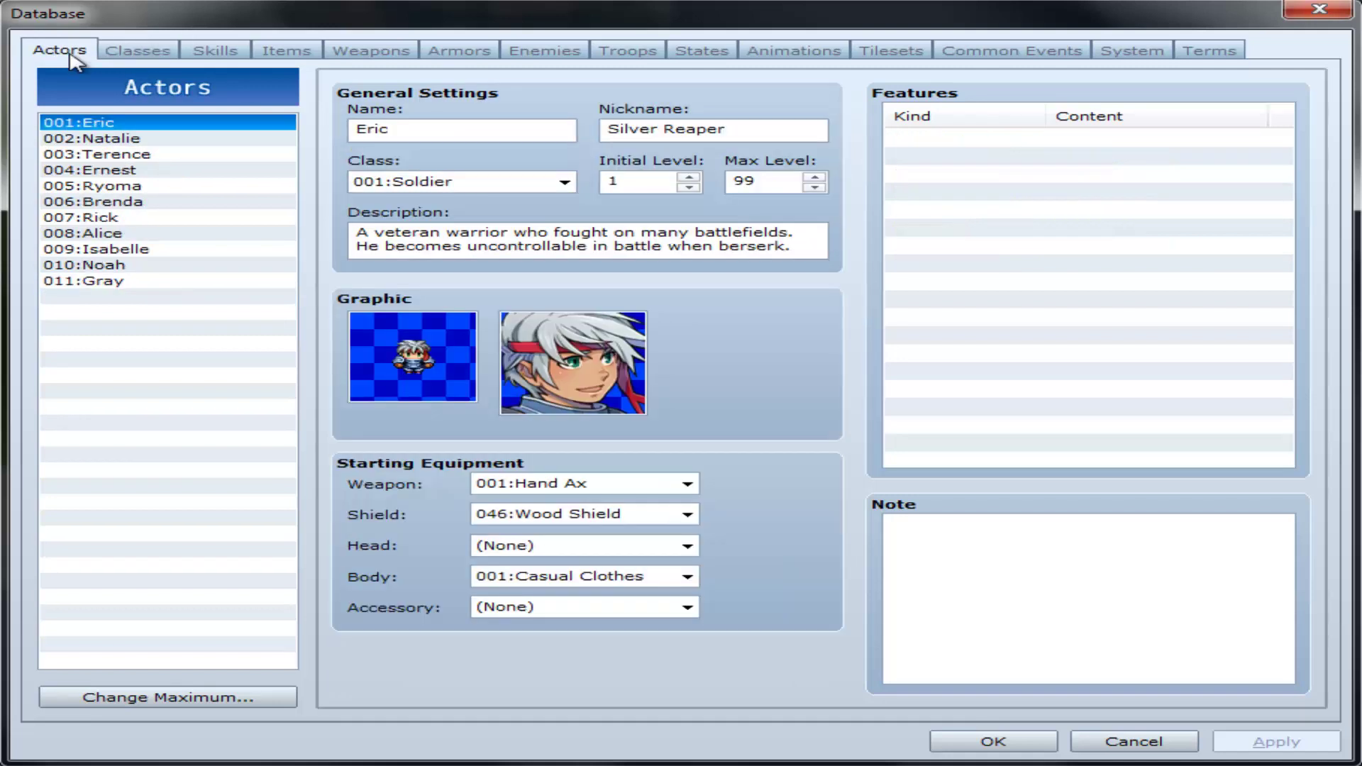
{"action": "left_click", "coordinate": [472, 185]}
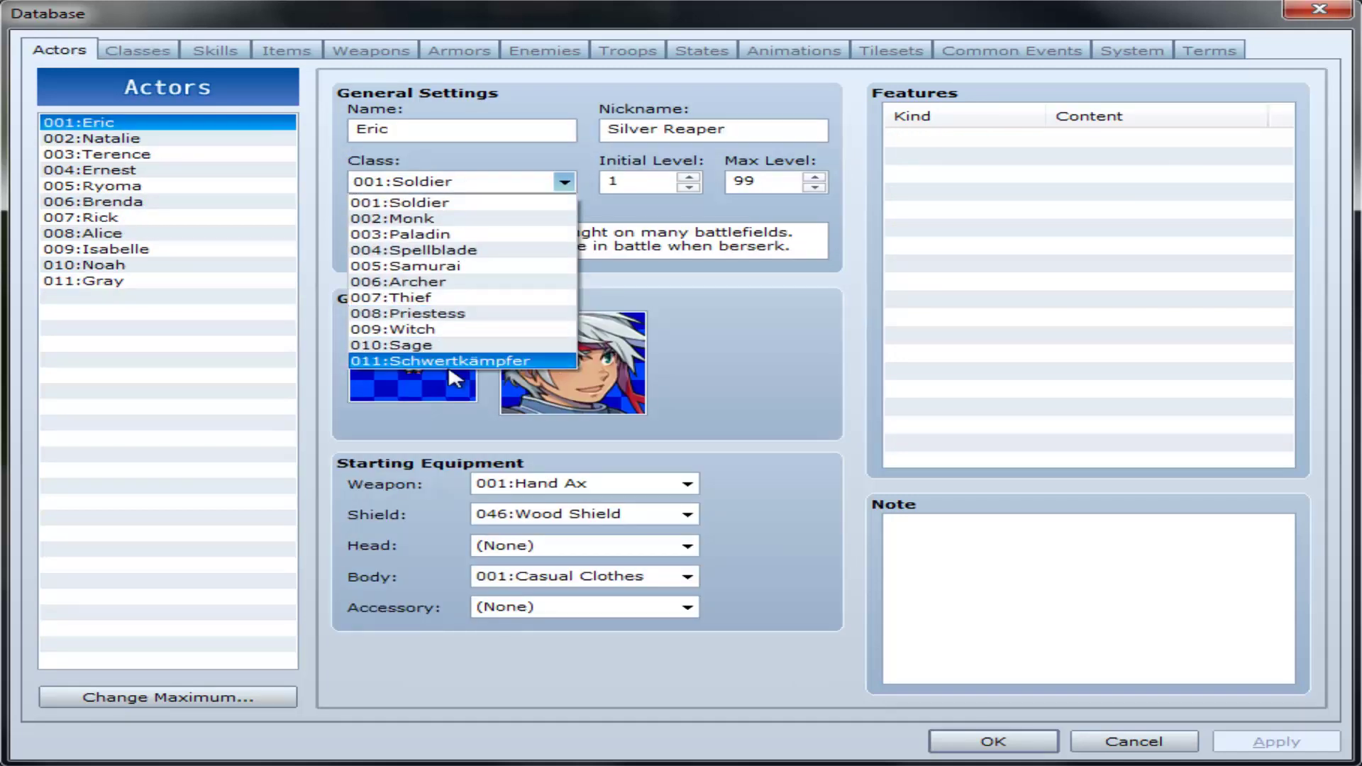
{"action": "left_click", "coordinate": [470, 362]}
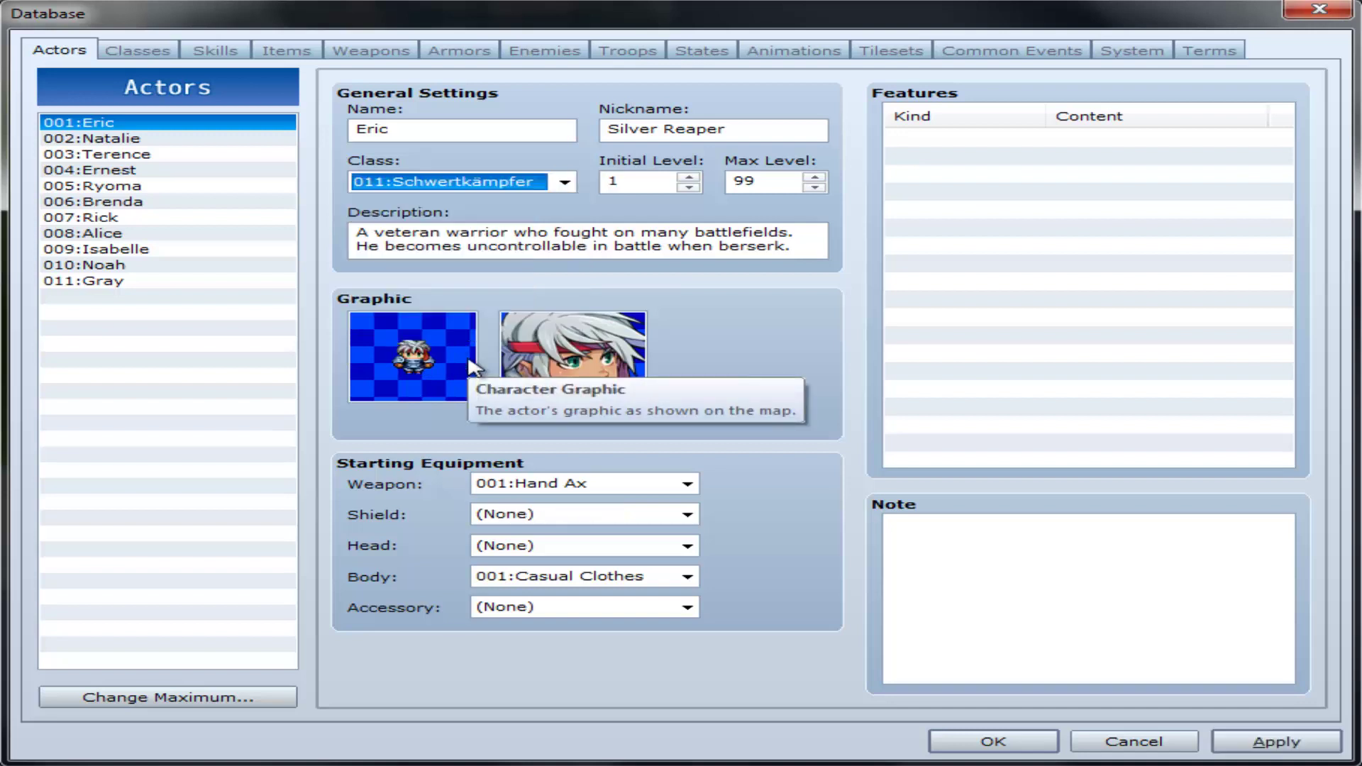
{"action": "left_click", "coordinate": [403, 185]}
{"action": "left_click", "coordinate": [383, 199]}
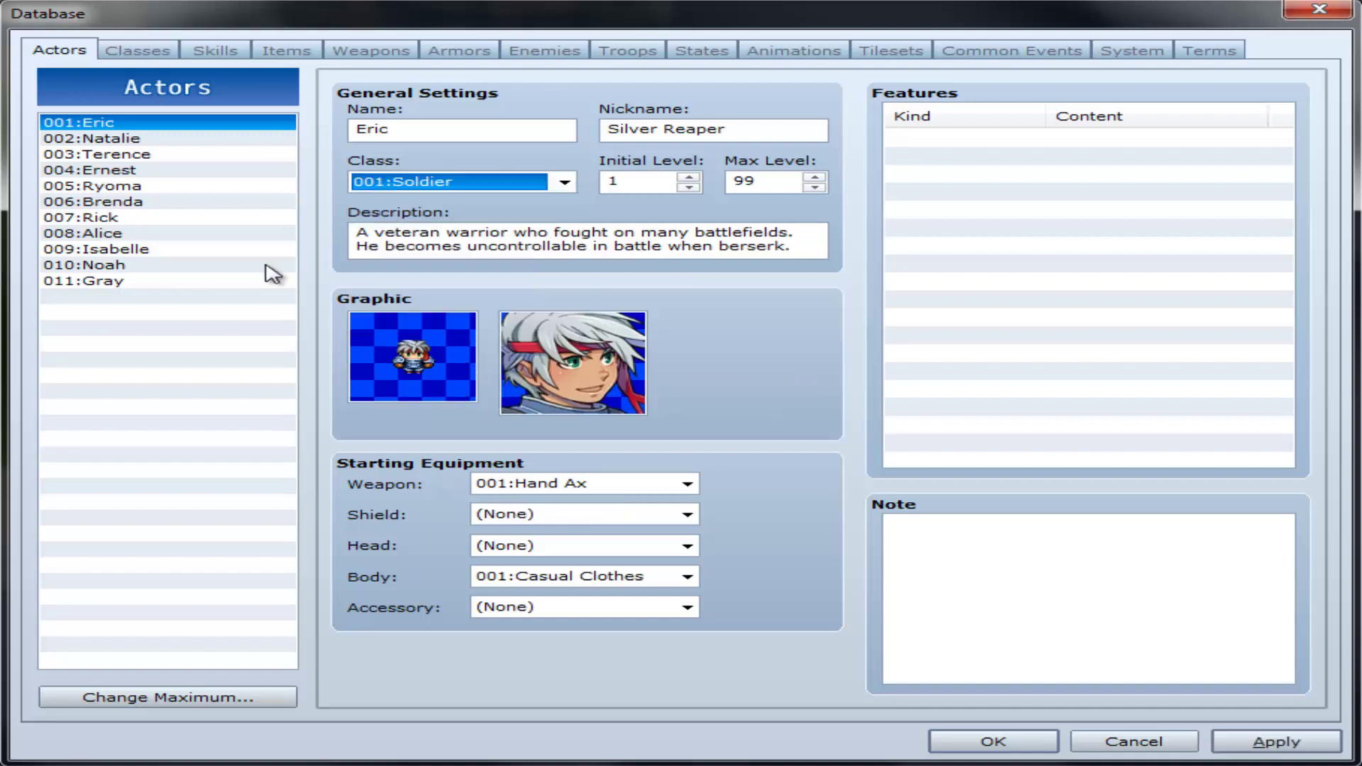
Assign the Schwertkämpfer class to the actor Gray.
{"action": "left_click", "coordinate": [256, 280]}
{"action": "left_click", "coordinate": [398, 186]}
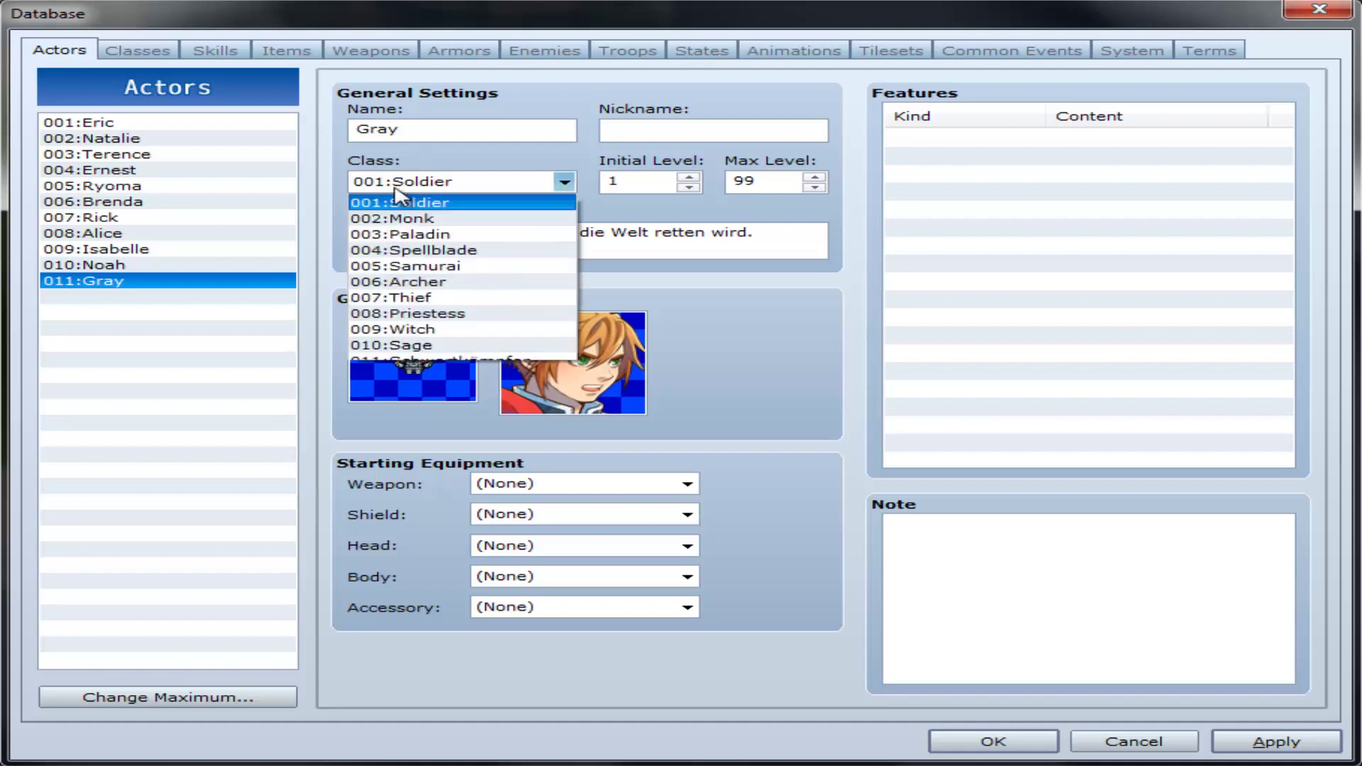
{"action": "left_click", "coordinate": [383, 359]}
Check which weapons and shields are available as Gray's starting equipment.
{"action": "left_click", "coordinate": [687, 484]}
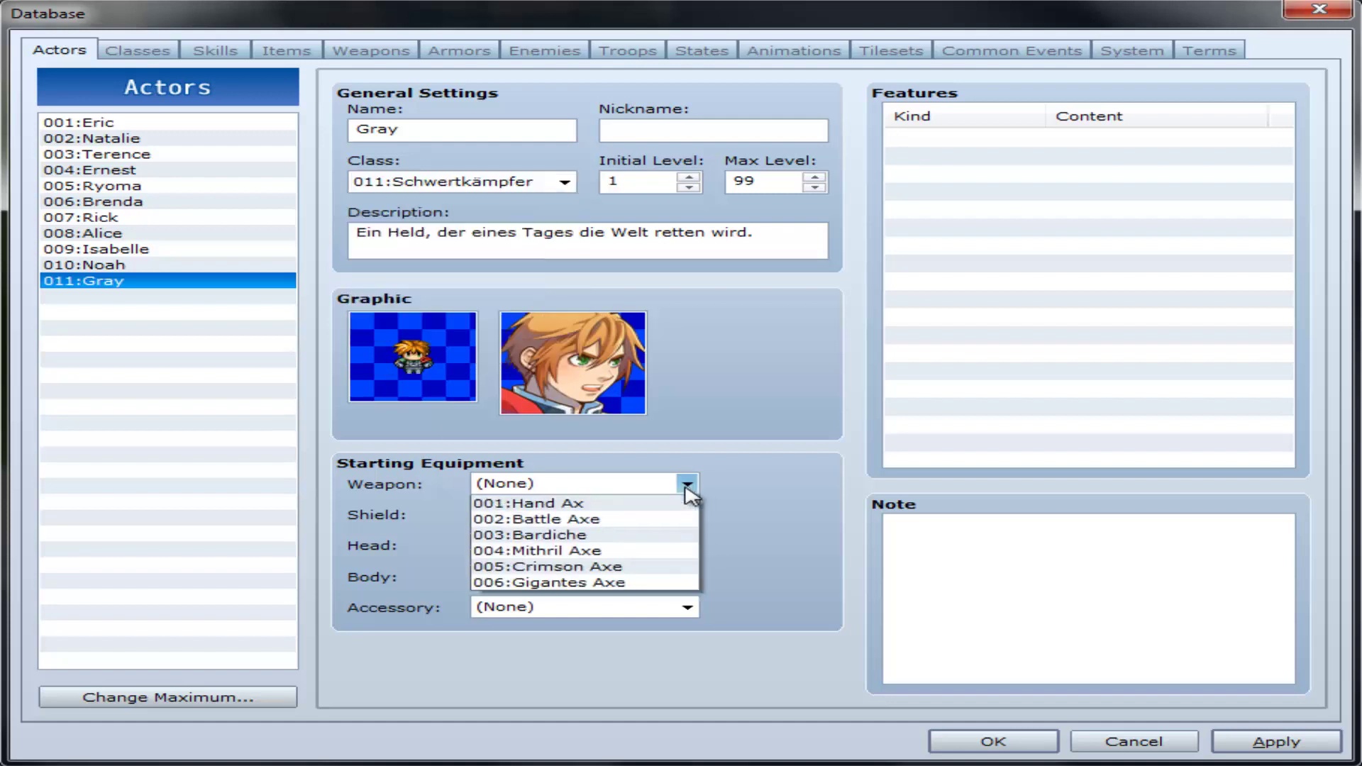
{"action": "left_click", "coordinate": [688, 486]}
{"action": "left_click", "coordinate": [686, 485]}
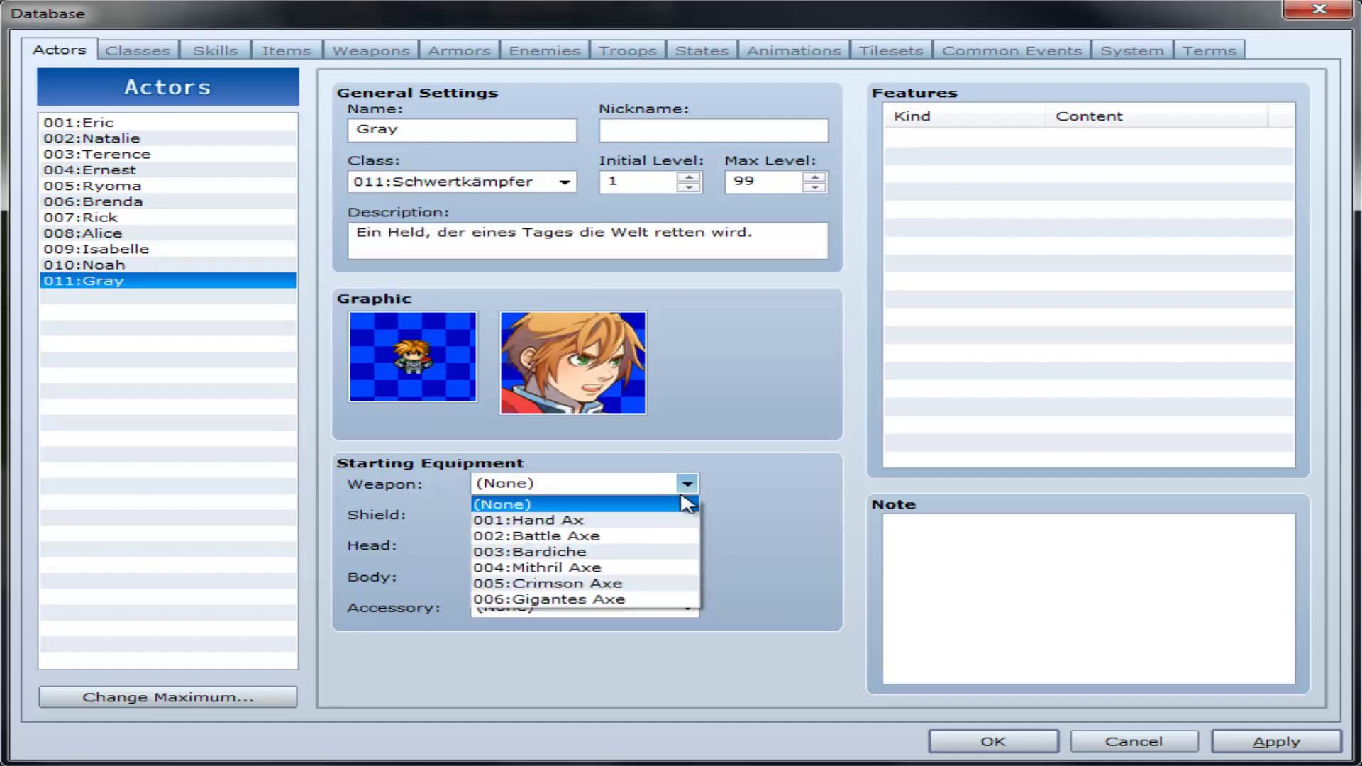
{"action": "left_click", "coordinate": [687, 485]}
{"action": "left_click", "coordinate": [670, 514]}
{"action": "left_click", "coordinate": [671, 514]}
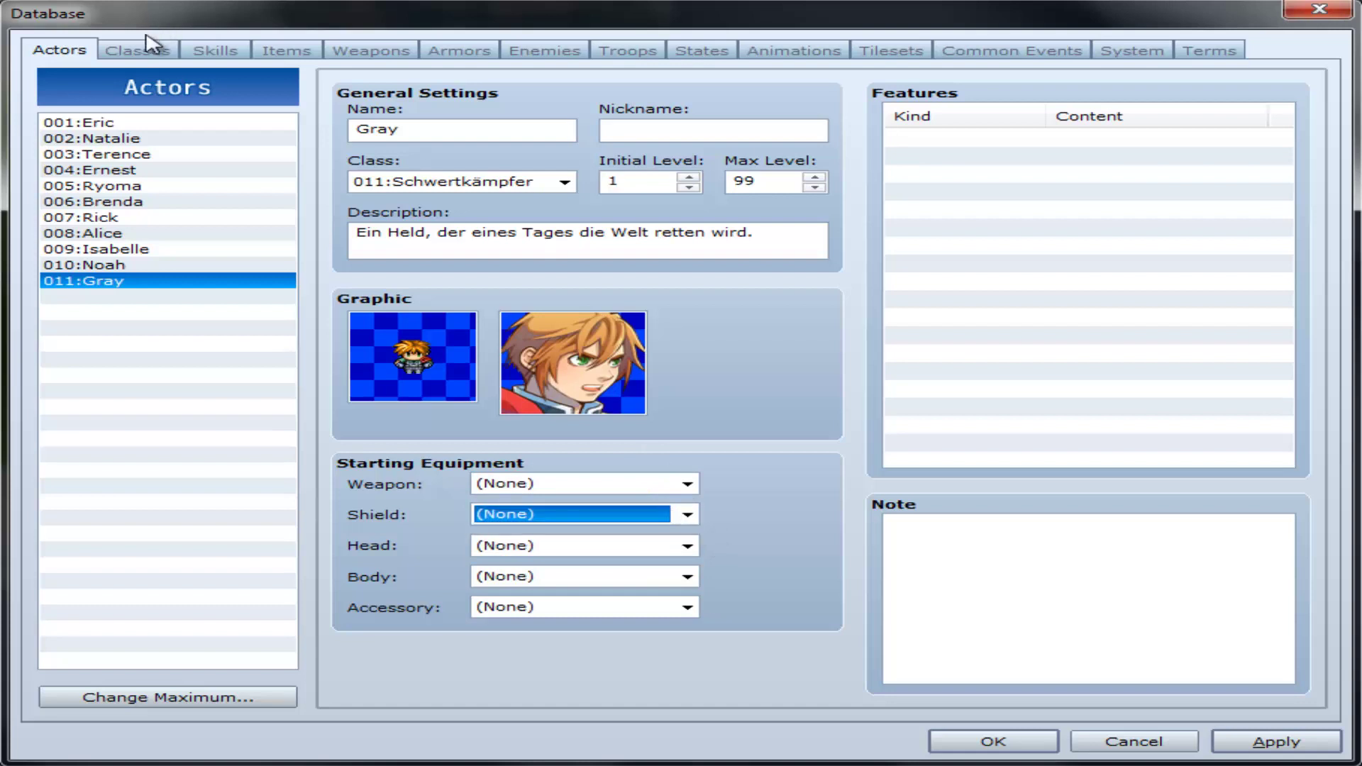
Remove the Equip Weapon [Axe] feature from the Schwertkämpfer class.
{"action": "left_click", "coordinate": [126, 50]}
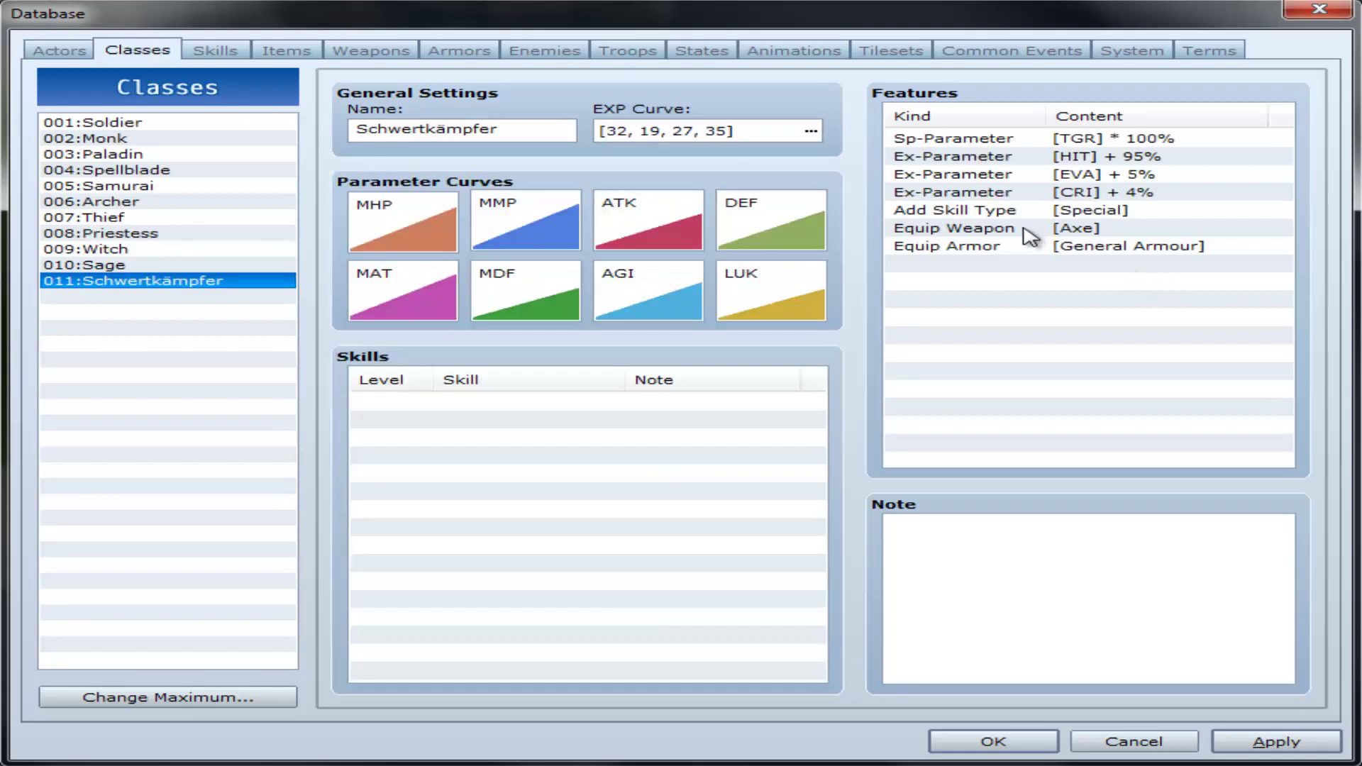
{"action": "left_click", "coordinate": [1023, 264]}
{"action": "left_click", "coordinate": [1022, 250]}
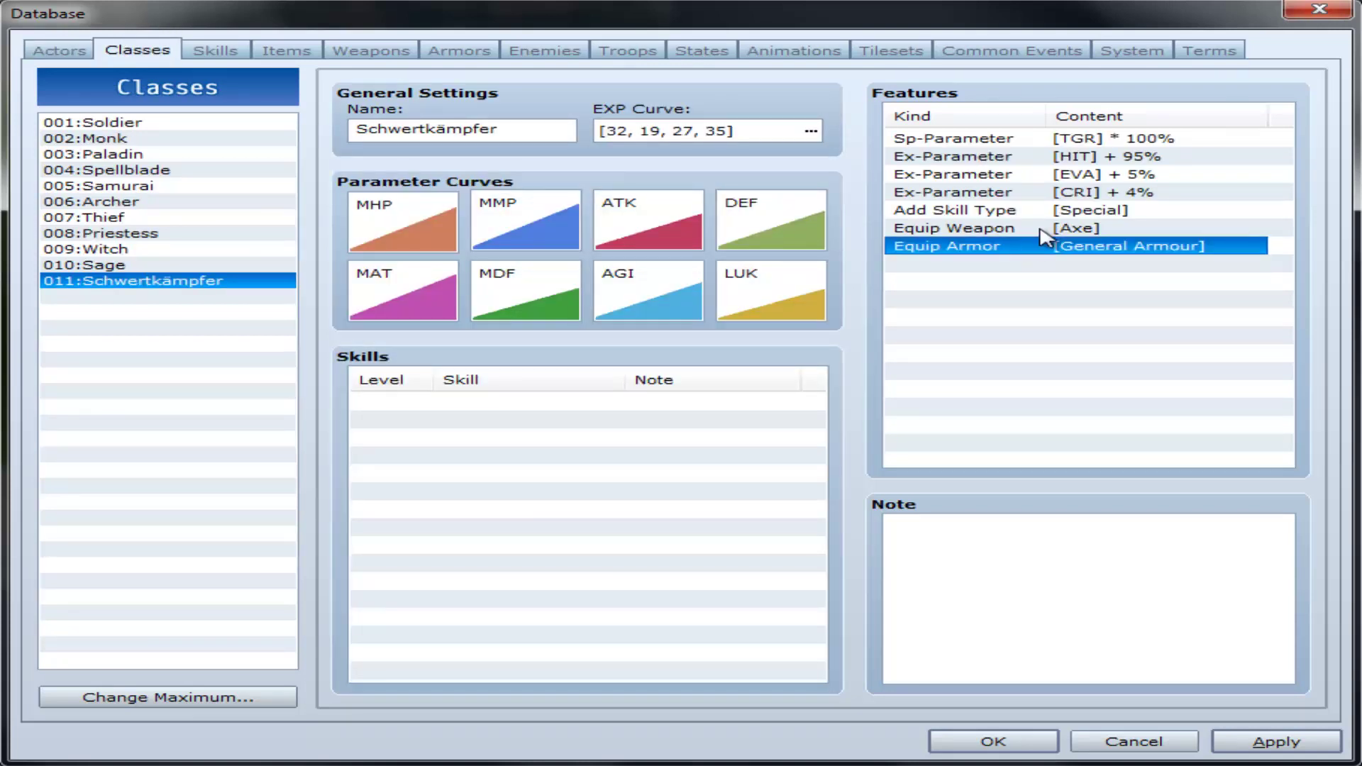
{"action": "left_click", "coordinate": [1040, 228]}
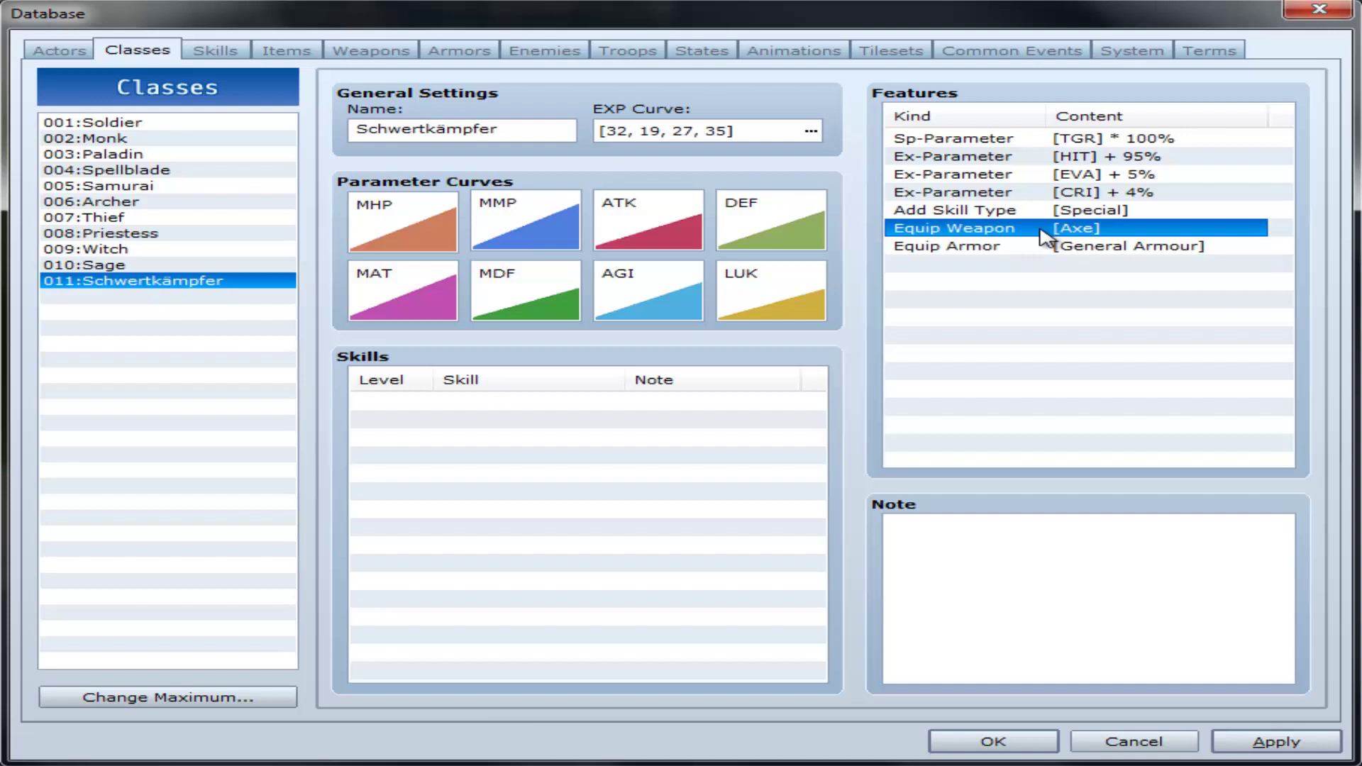
{"action": "key", "text": "Delete"}
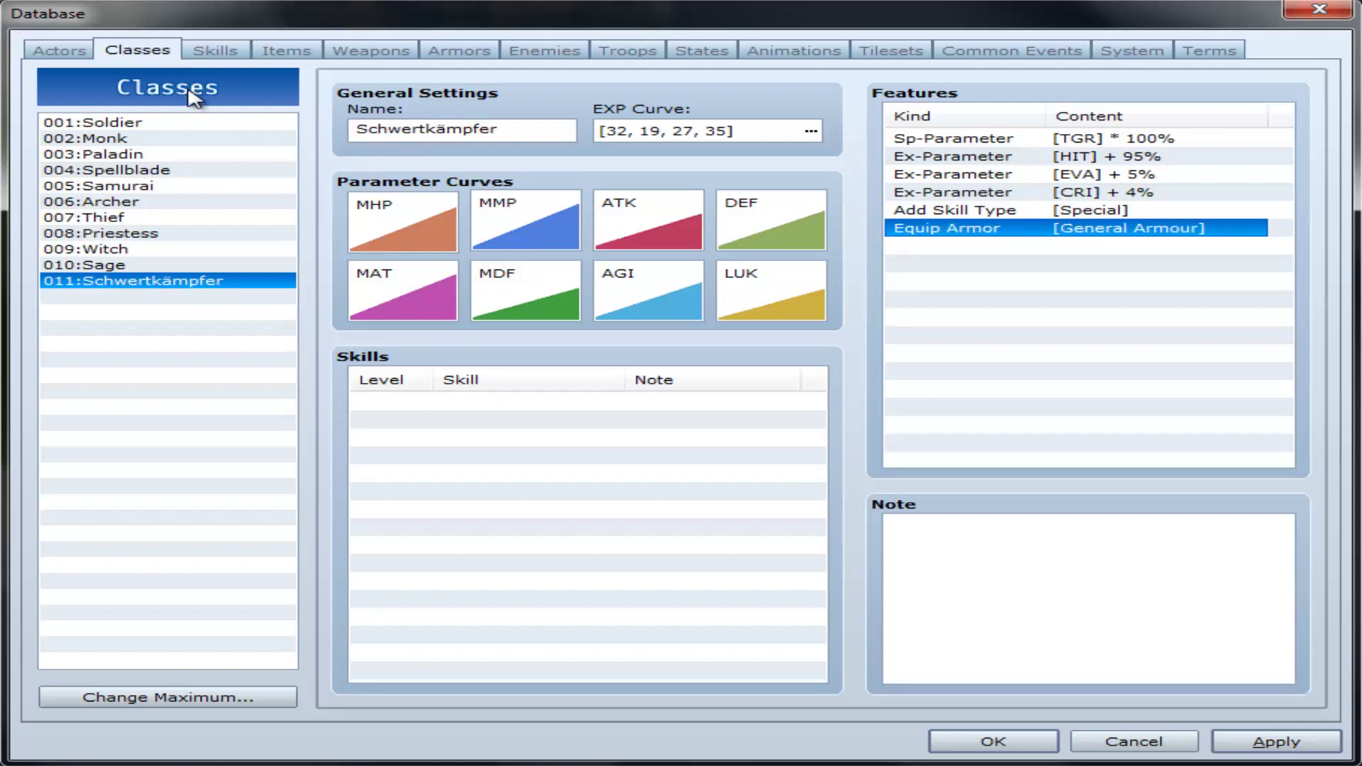
Examine Gray's starting equipment choices for weapon, shield, head, body and accessory, keeping each slot at (None).
{"action": "left_click", "coordinate": [44, 48]}
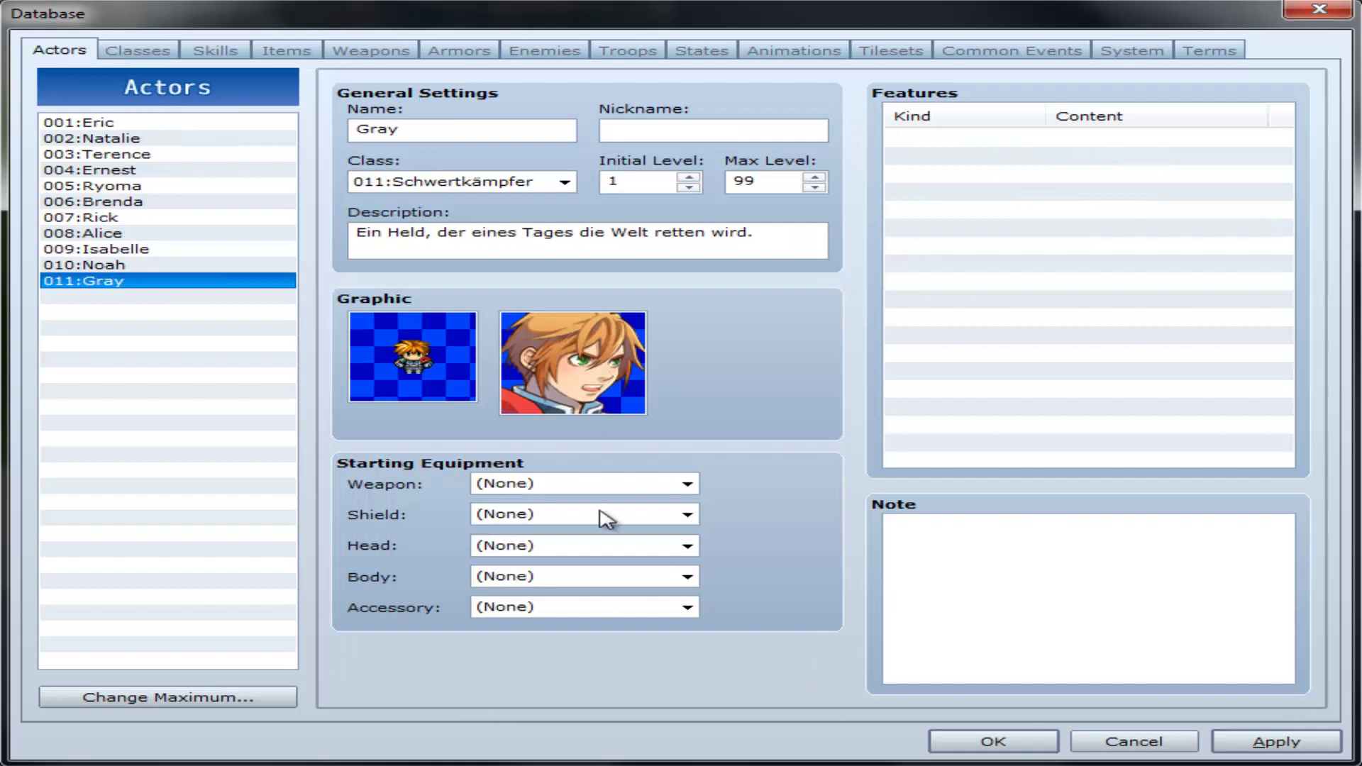
{"action": "left_click", "coordinate": [623, 485]}
{"action": "left_click", "coordinate": [624, 504]}
{"action": "left_click", "coordinate": [632, 522]}
{"action": "left_click", "coordinate": [638, 547]}
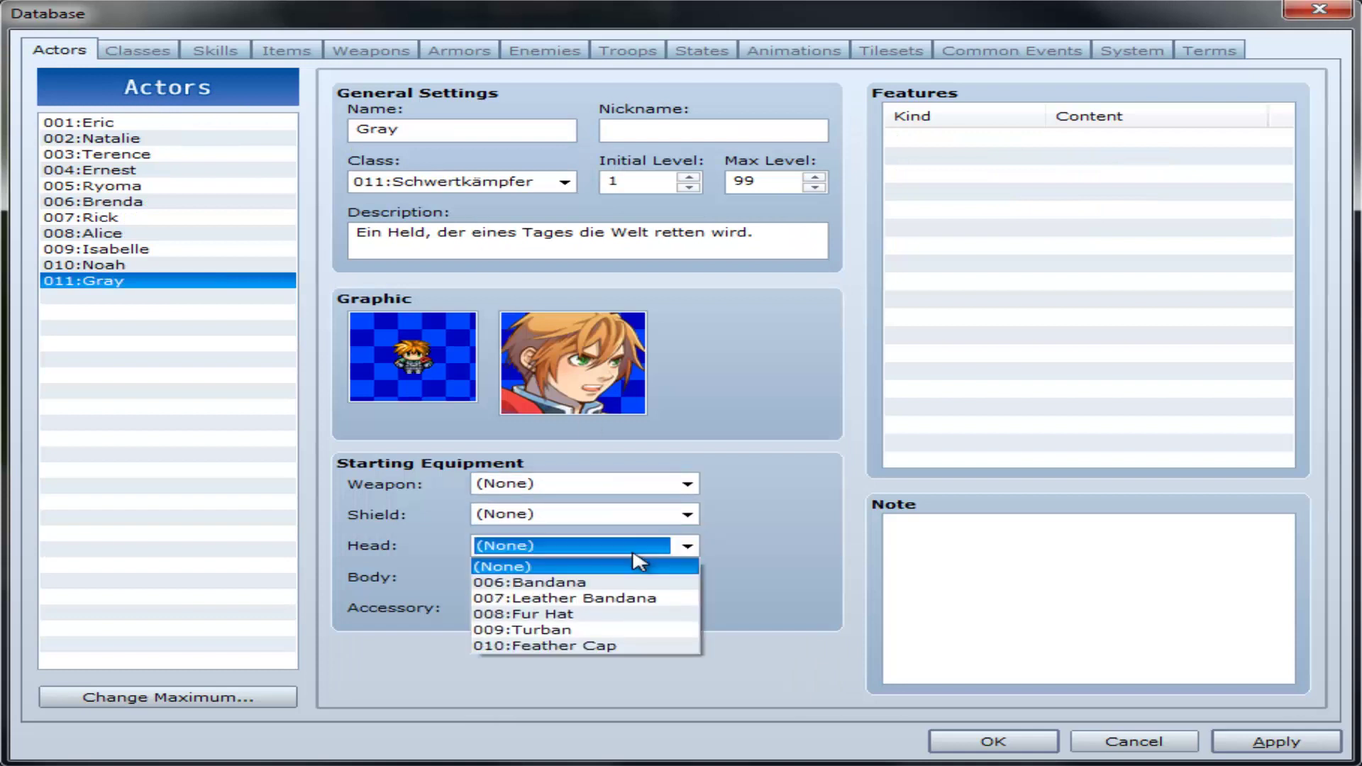
{"action": "left_click", "coordinate": [603, 564]}
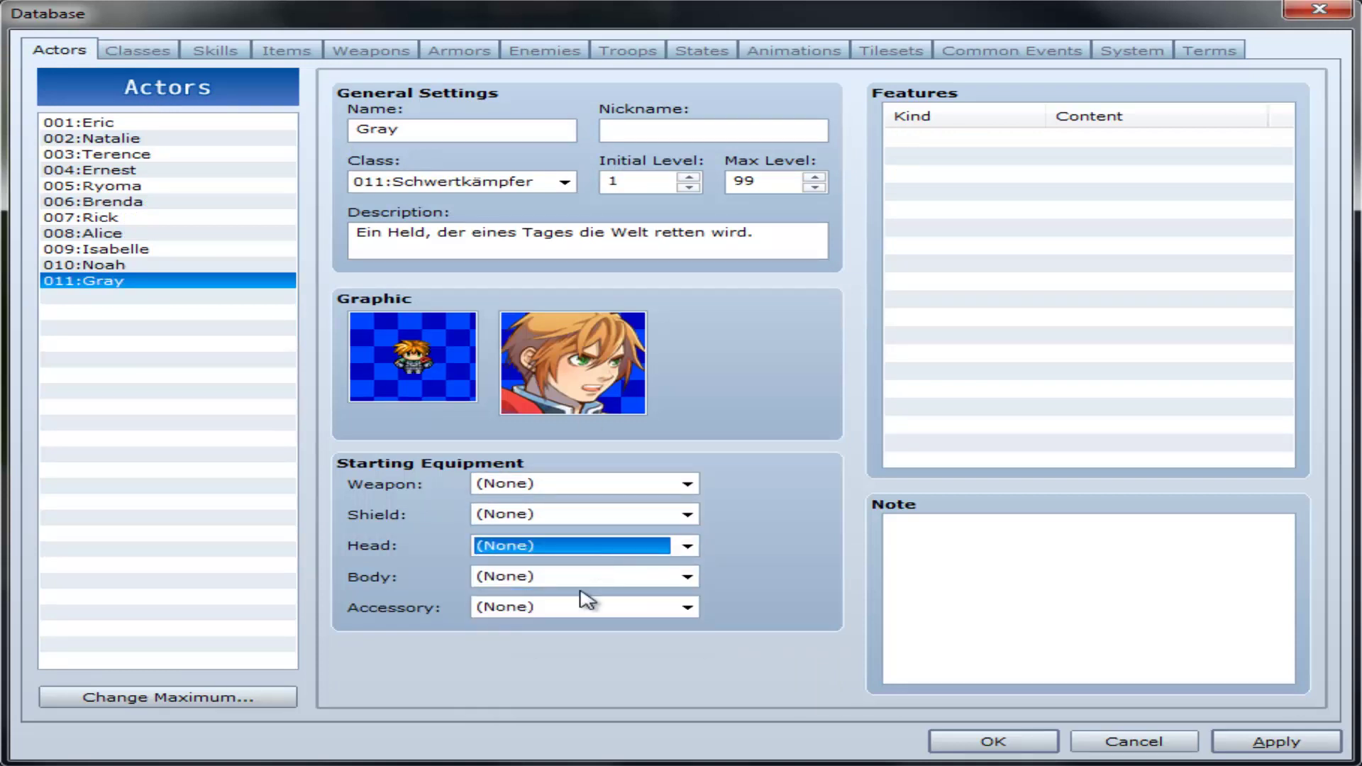
{"action": "left_click", "coordinate": [571, 576]}
{"action": "left_click", "coordinate": [573, 583]}
{"action": "left_click", "coordinate": [528, 517]}
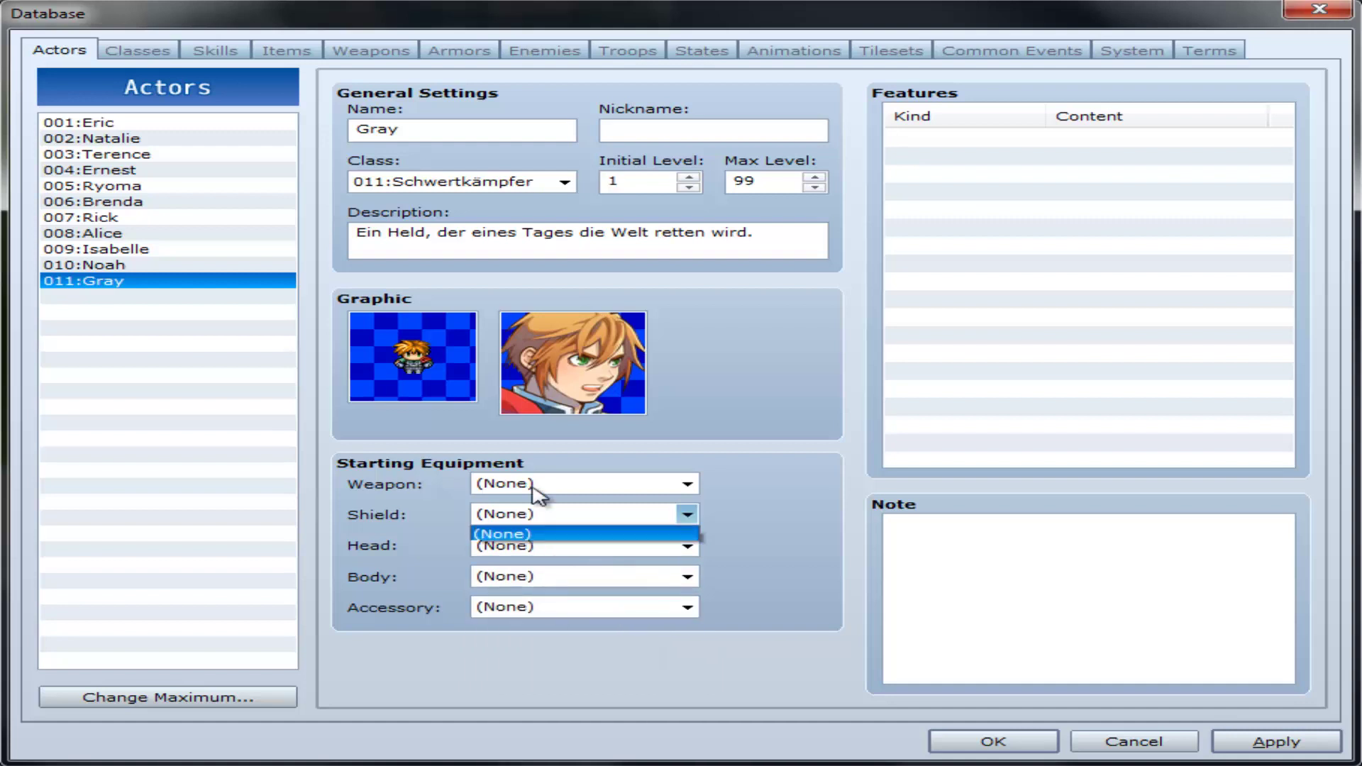
{"action": "left_click", "coordinate": [540, 485]}
{"action": "left_click", "coordinate": [539, 499]}
{"action": "left_click", "coordinate": [578, 606]}
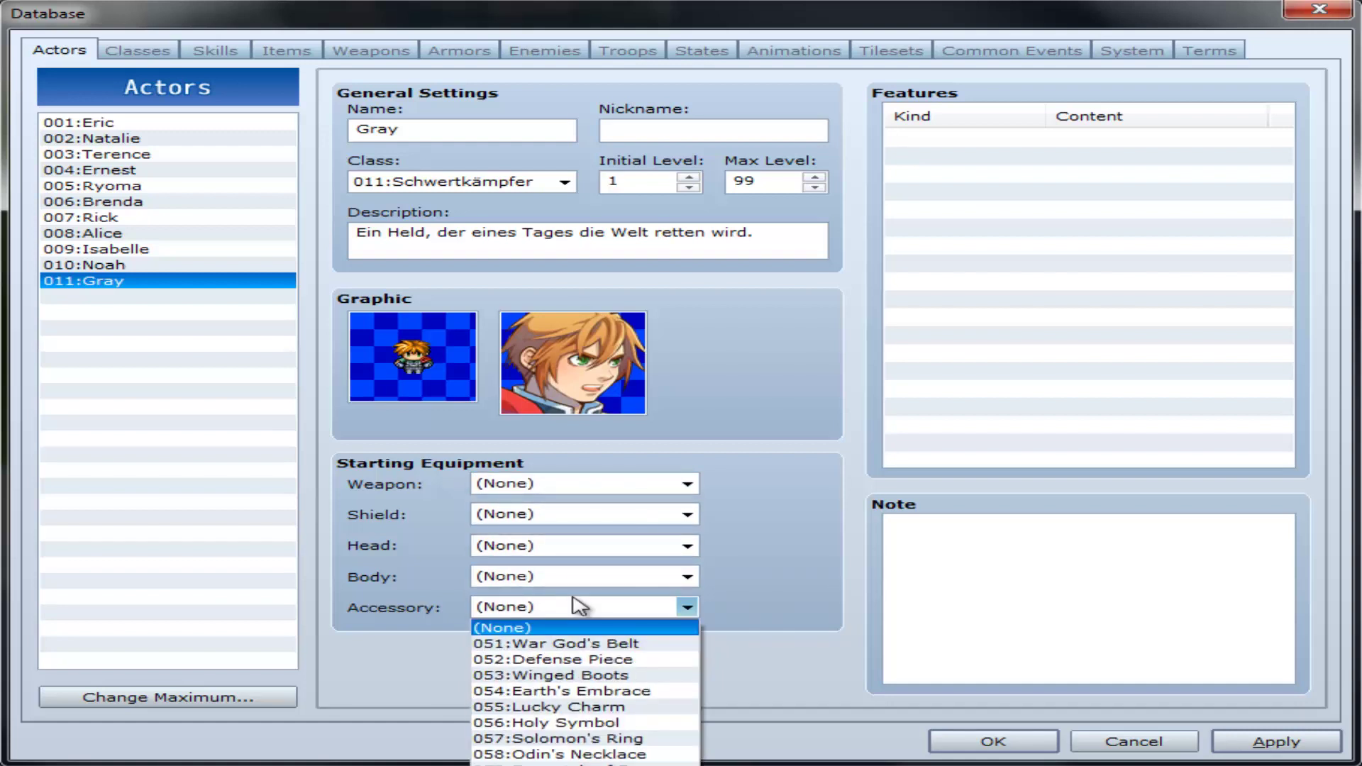
{"action": "left_click", "coordinate": [575, 624]}
Remove the Equip Armor [General Armour] feature from the Schwertkämpfer class.
{"action": "left_click", "coordinate": [159, 51]}
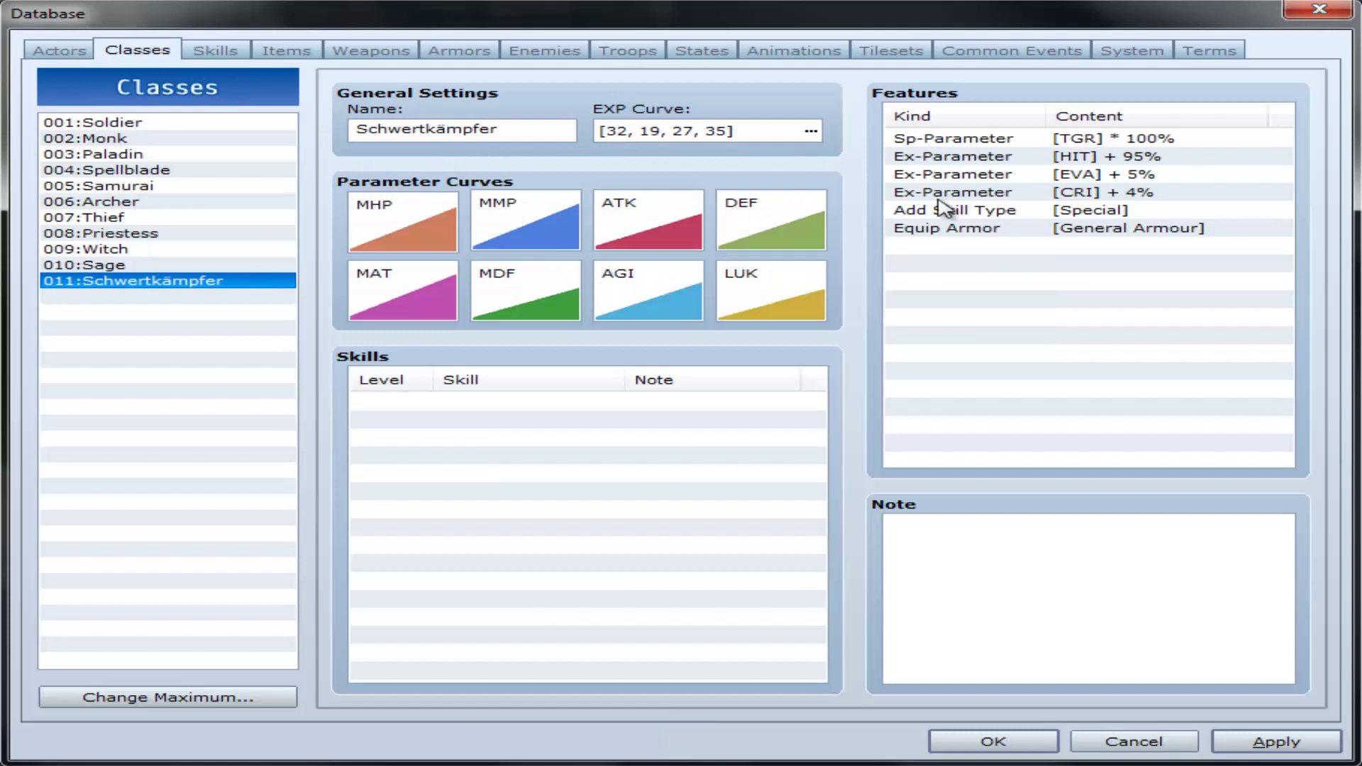
{"action": "left_click", "coordinate": [1017, 231]}
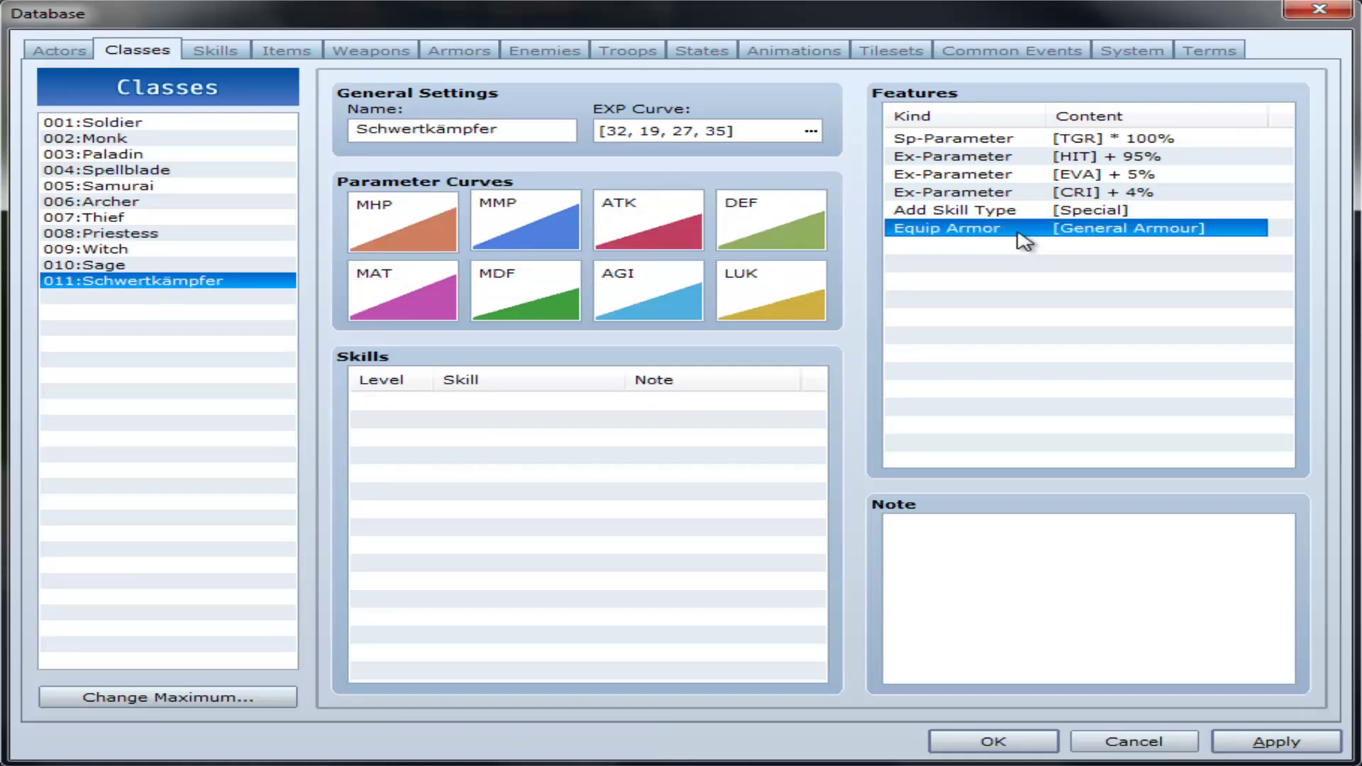
{"action": "key", "text": "Delete"}
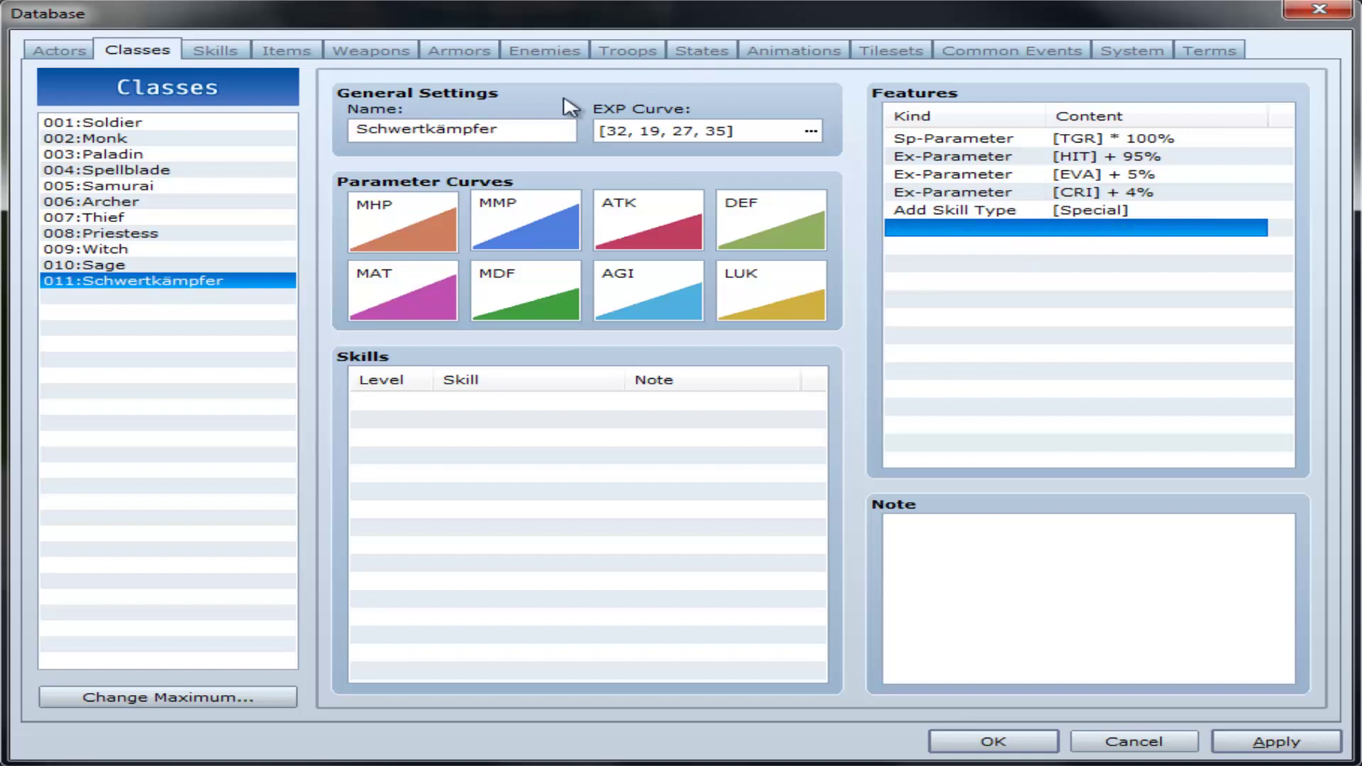
Recheck which starting equipment Gray can choose in each slot without the class's equip features.
{"action": "left_click", "coordinate": [87, 50]}
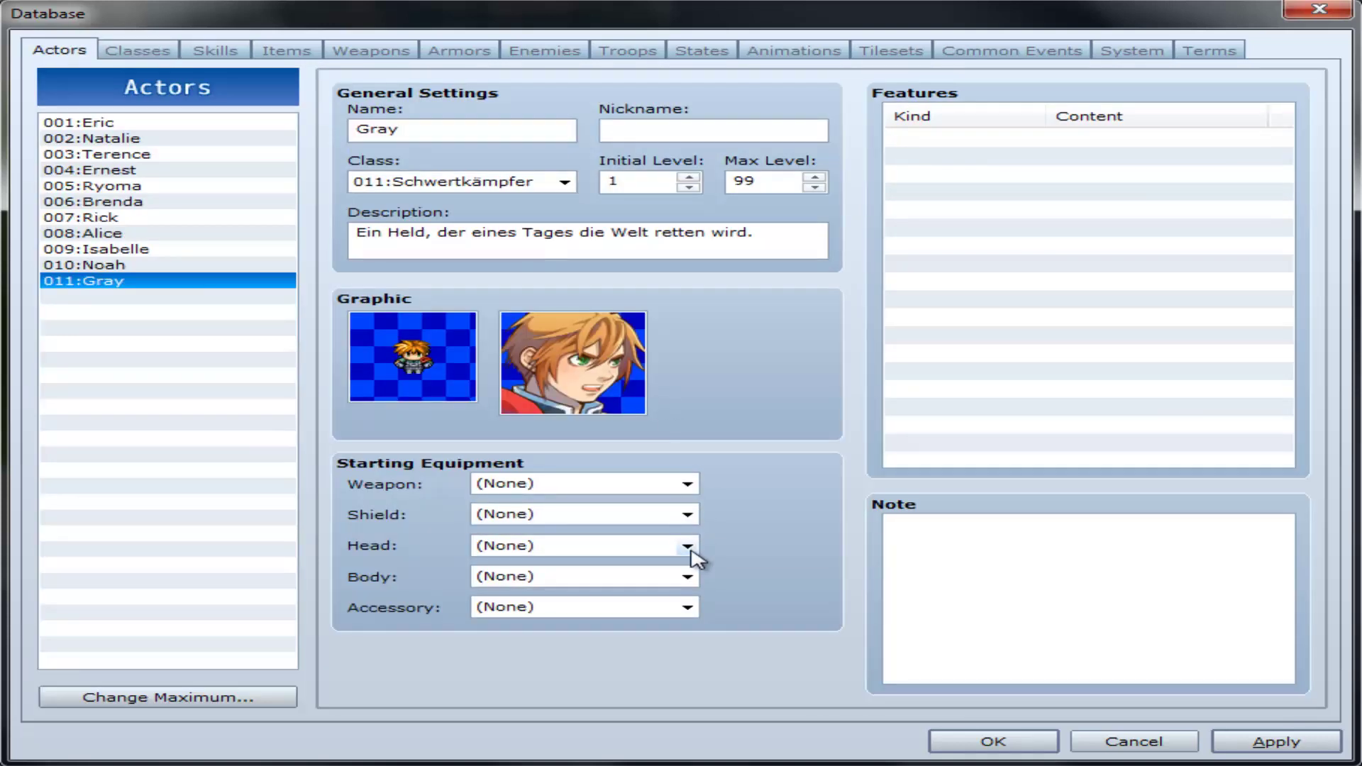
{"action": "left_click", "coordinate": [690, 554]}
{"action": "left_click", "coordinate": [693, 557]}
{"action": "left_click", "coordinate": [693, 512]}
{"action": "left_click", "coordinate": [685, 578]}
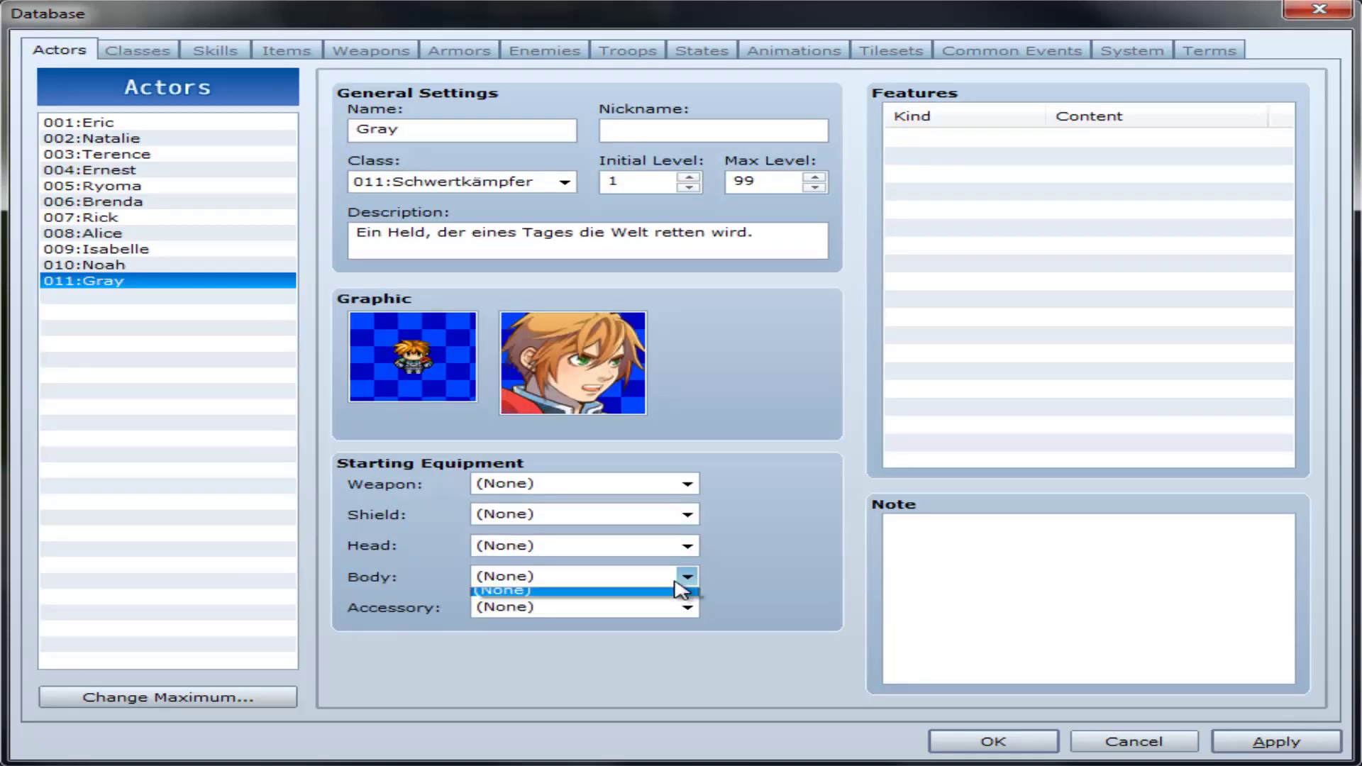
{"action": "left_click", "coordinate": [681, 590]}
{"action": "left_click", "coordinate": [688, 606]}
{"action": "left_click", "coordinate": [690, 608]}
{"action": "left_click", "coordinate": [686, 484]}
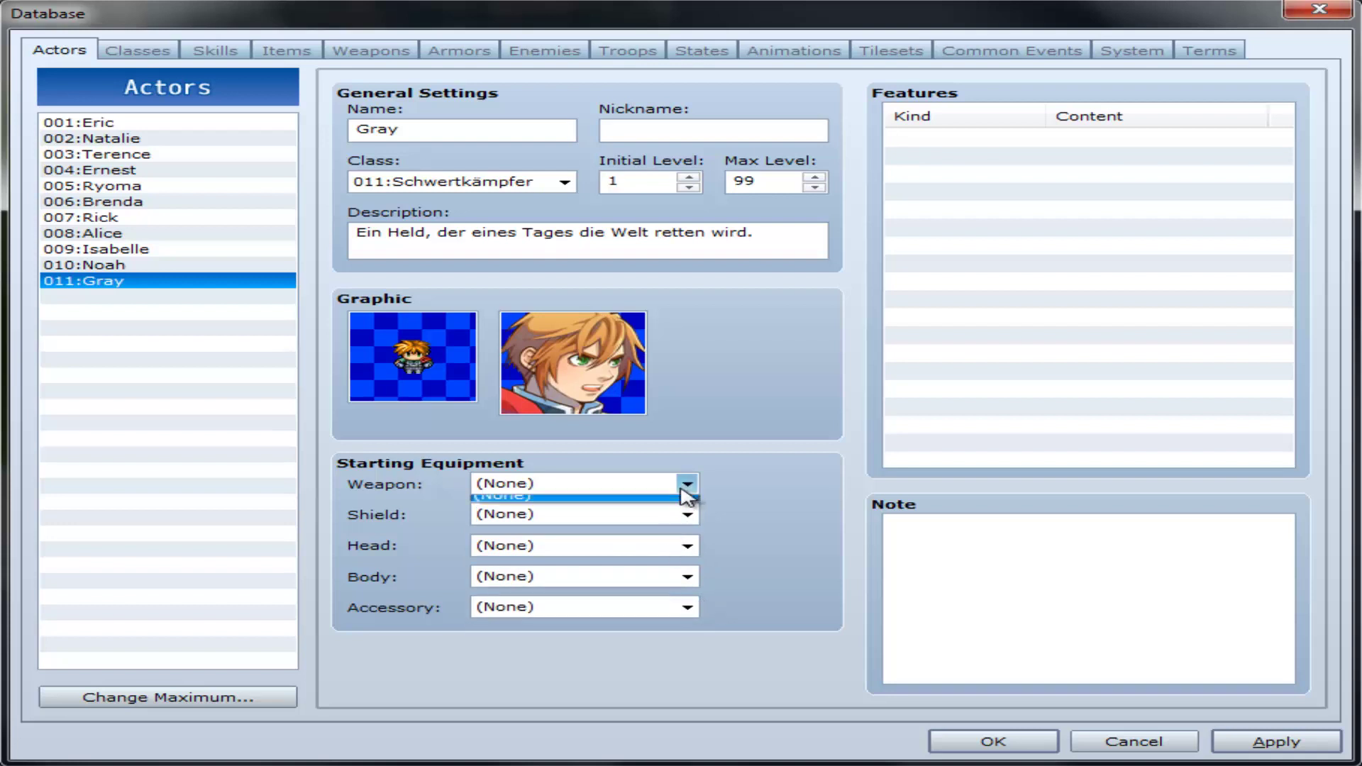
{"action": "left_click", "coordinate": [688, 491]}
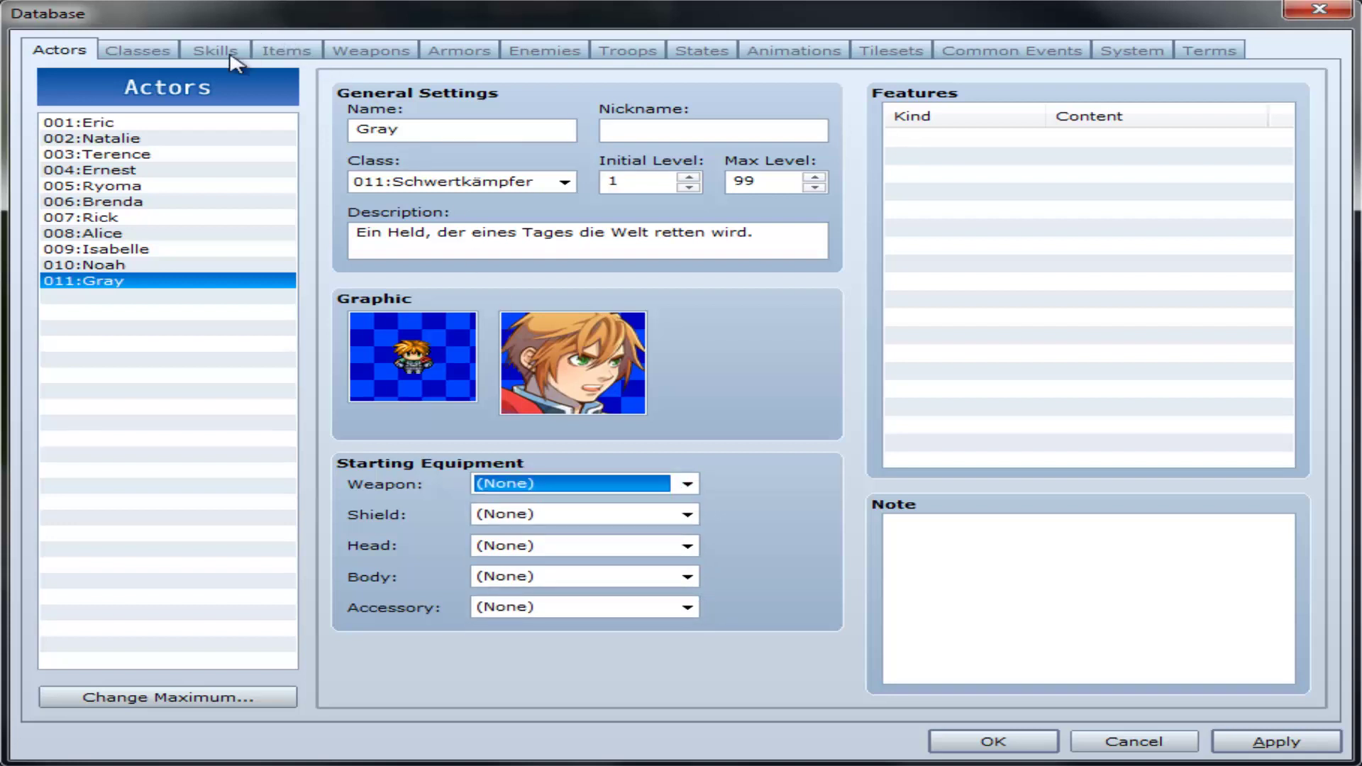
Return to the Schwertkämpfer class and apply the database changes.
{"action": "left_click", "coordinate": [137, 48]}
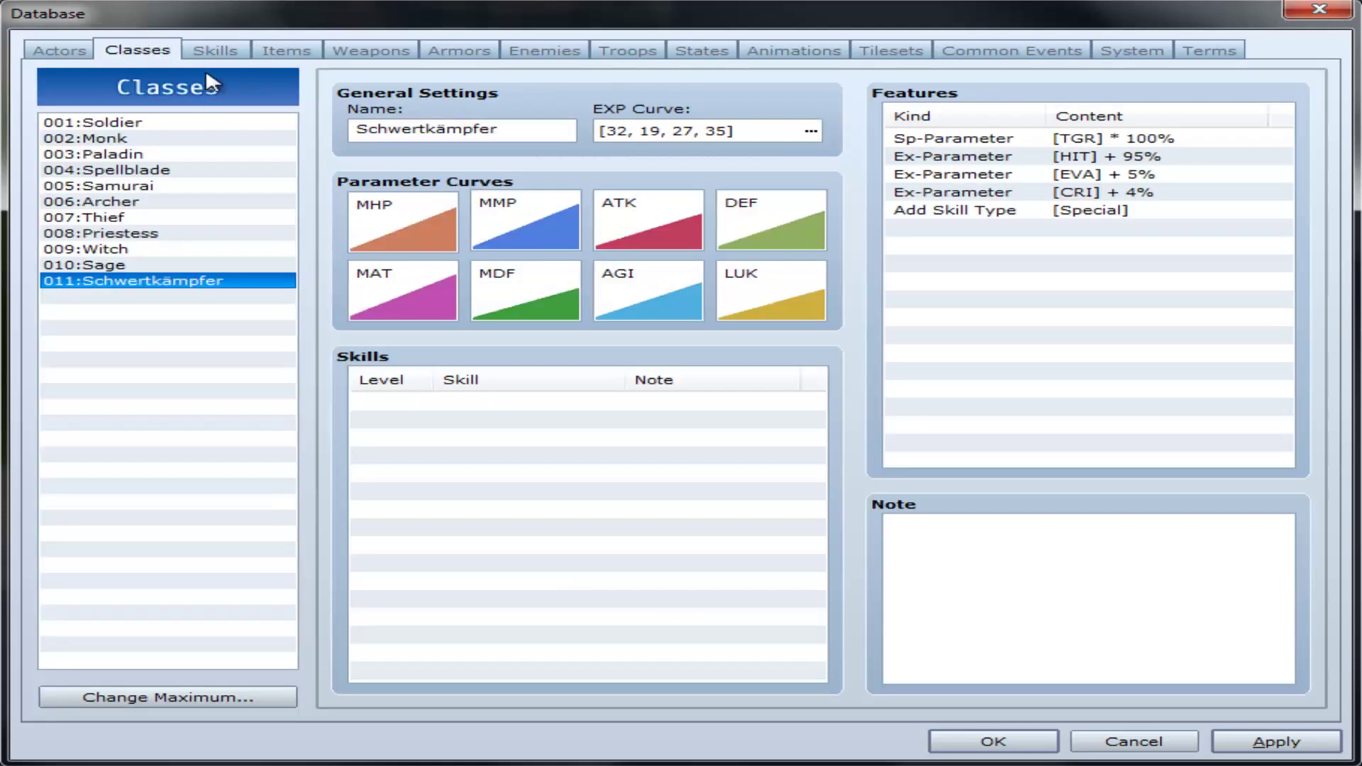
{"action": "mouse_move", "coordinate": [207, 74]}
{"action": "left_click", "coordinate": [1262, 741]}
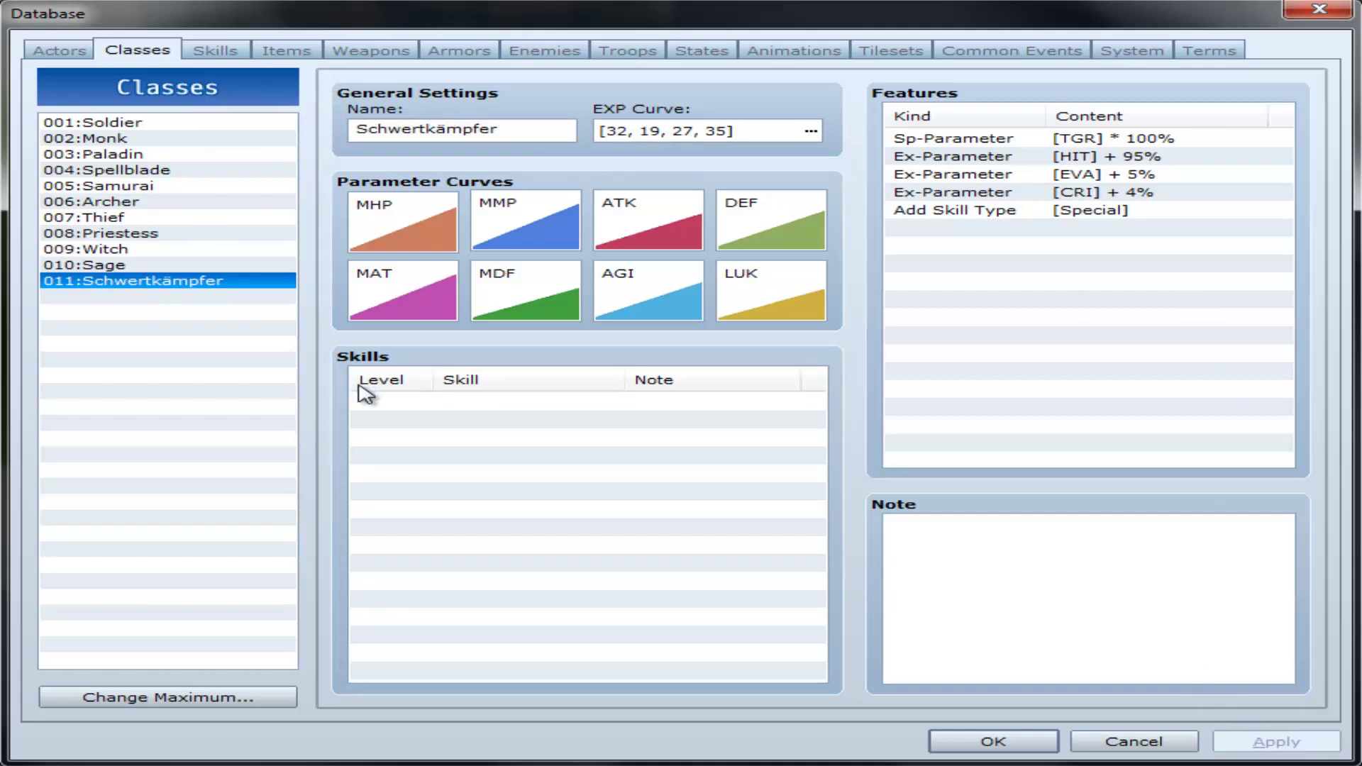
Look at the Schwertkämpfer's list of skills to learn and the Attack skill's description.
{"action": "left_click", "coordinate": [441, 403]}
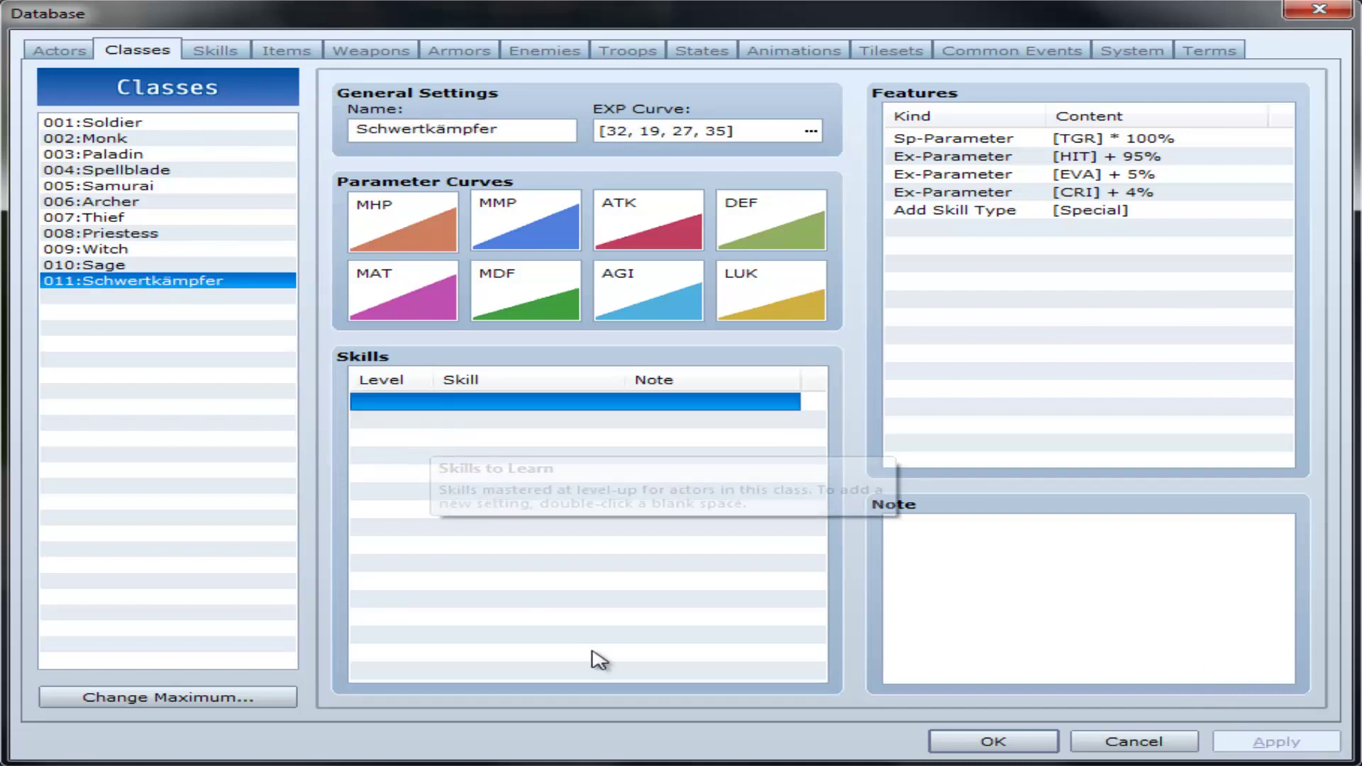
{"action": "left_click", "coordinate": [228, 51]}
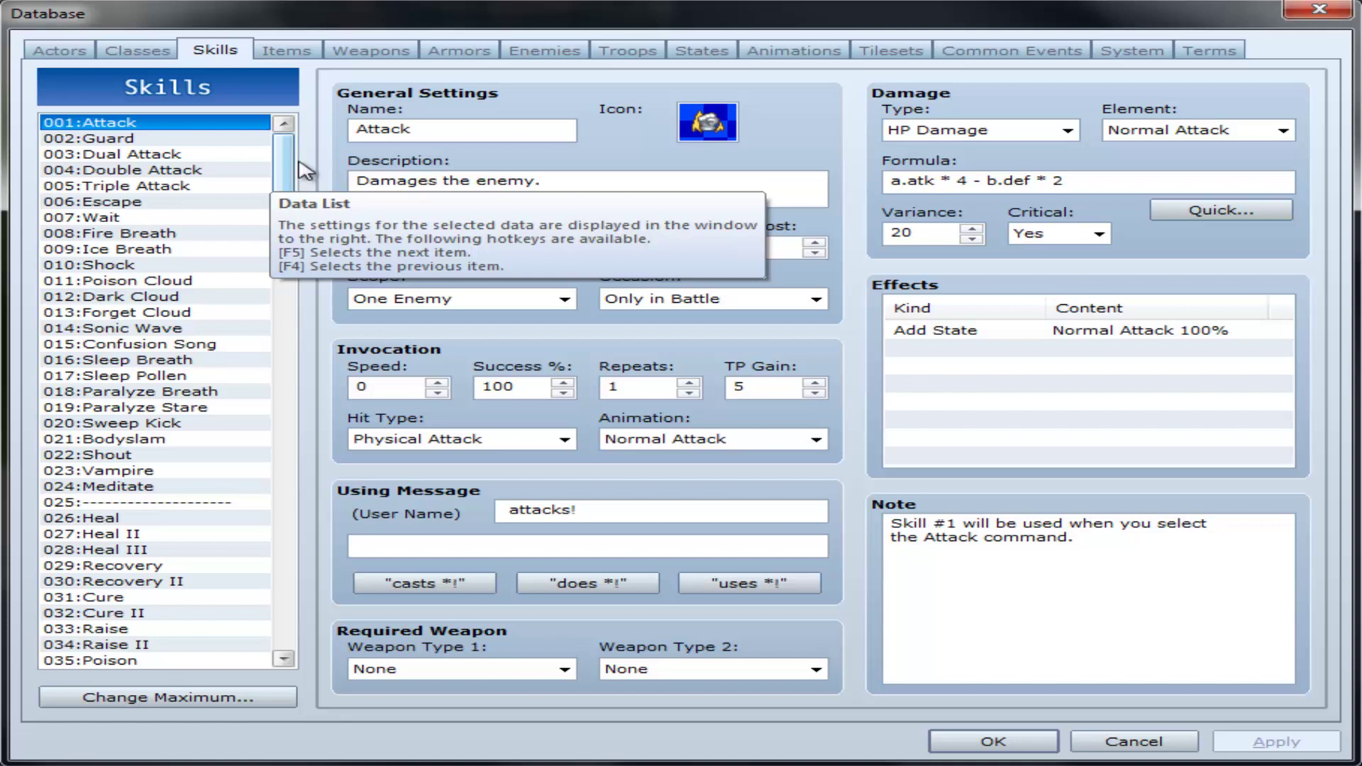
{"action": "left_click", "coordinate": [621, 181]}
{"action": "double_click", "coordinate": [620, 180]}
{"action": "left_click", "coordinate": [621, 180]}
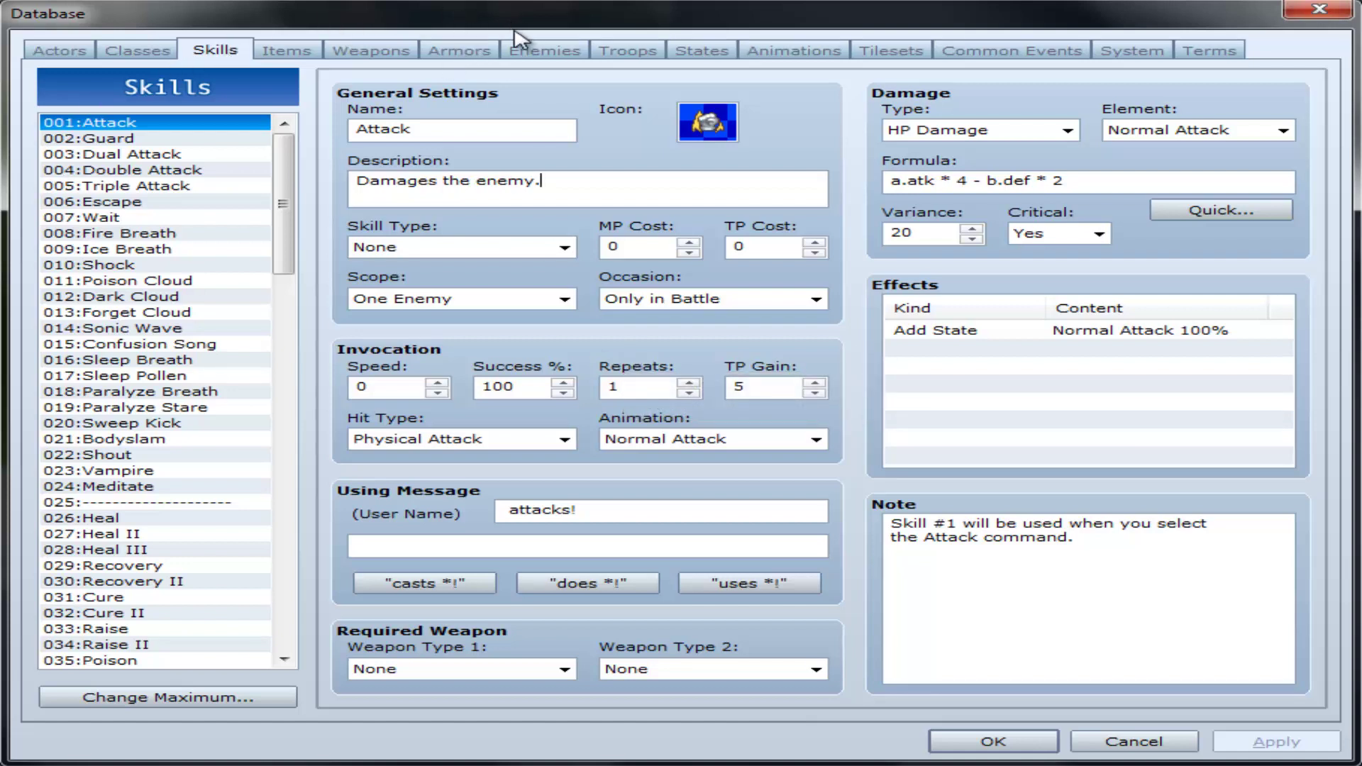
View the database entries for the Slime enemy, the Slime*2 troop and the Potion item.
{"action": "left_click", "coordinate": [571, 51]}
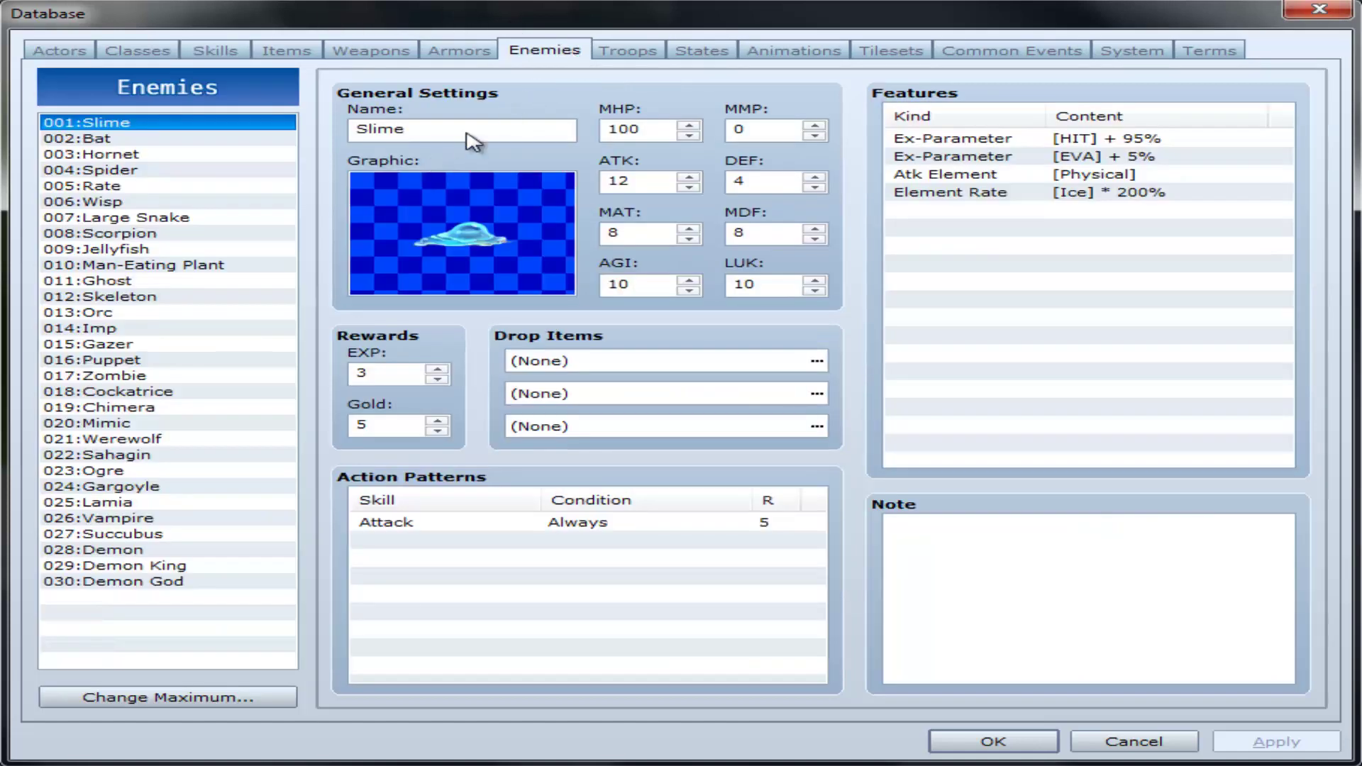
{"action": "left_click", "coordinate": [626, 49]}
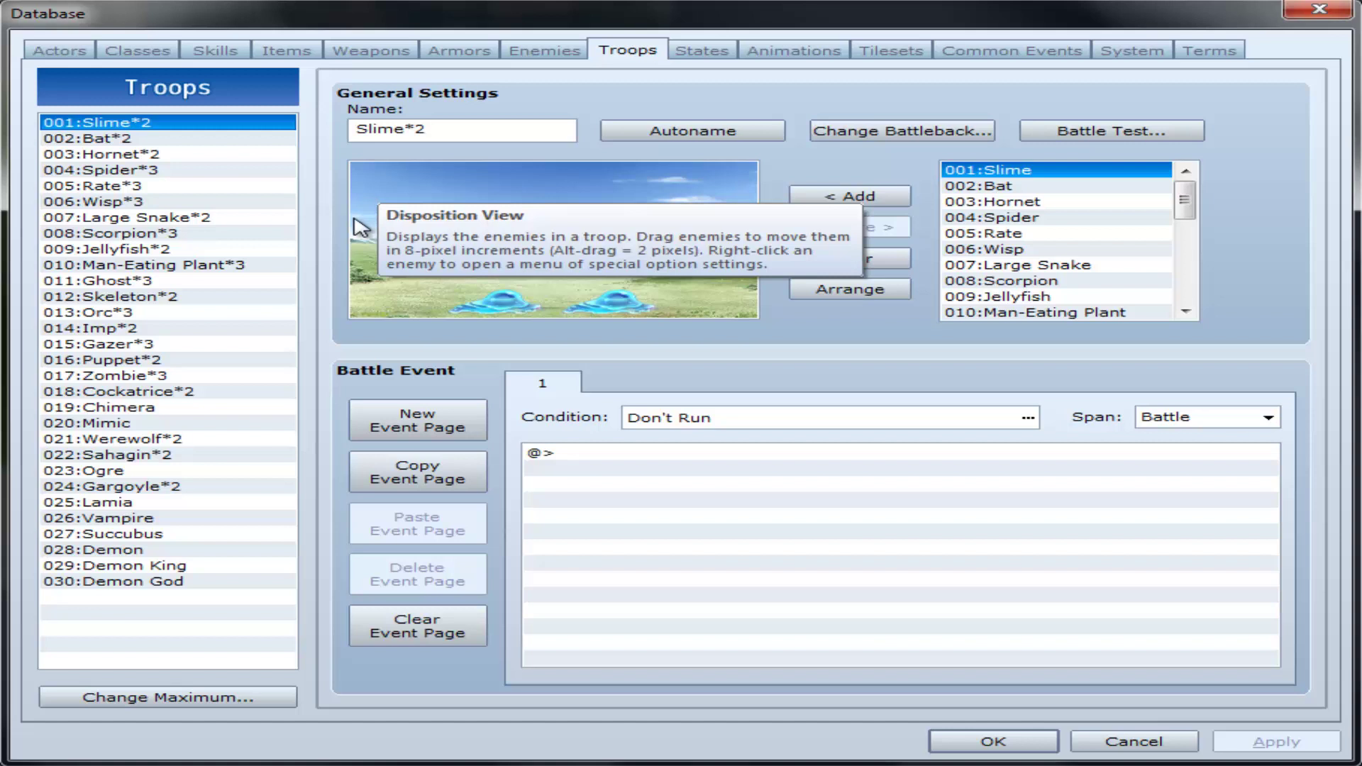
{"action": "left_click", "coordinate": [317, 51]}
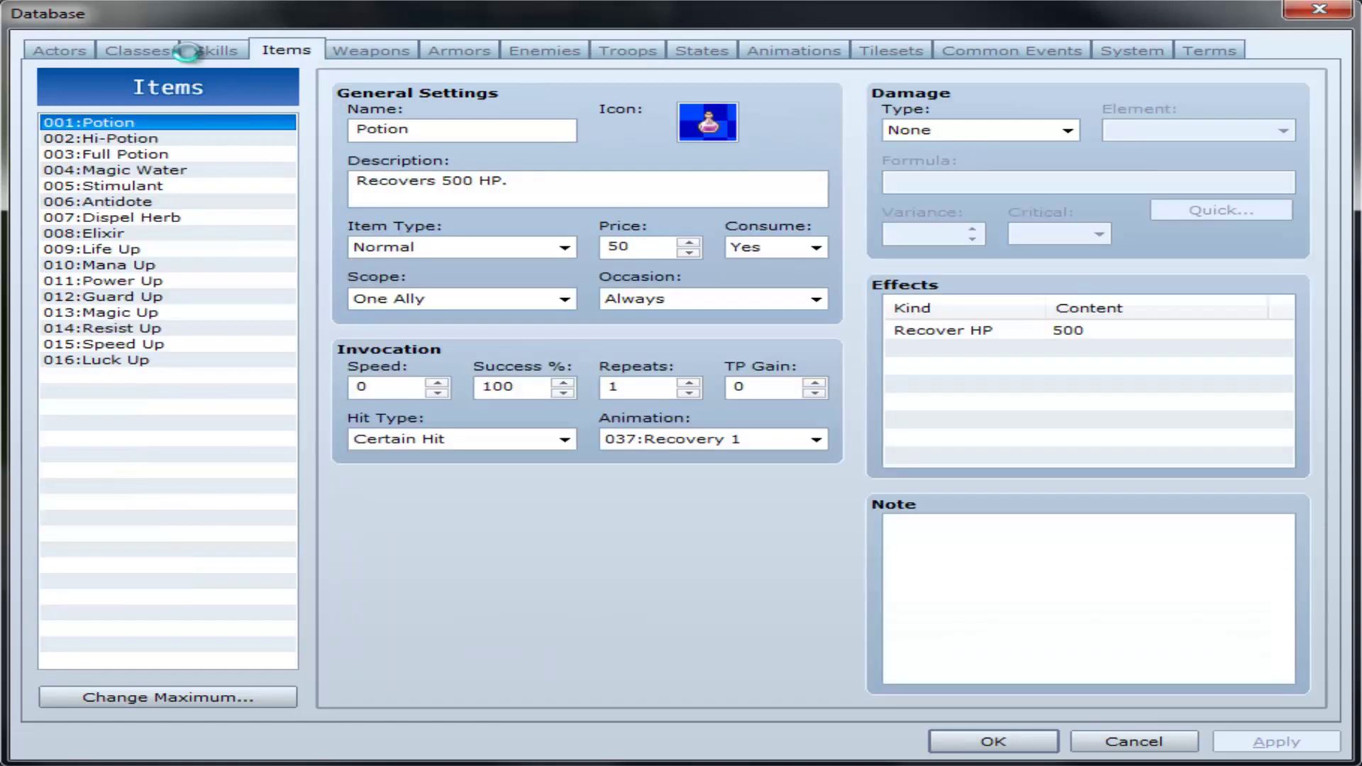
Review the actor Gray and the Schwertkämpfer class once more, and return to the skill settings.
{"action": "left_click", "coordinate": [210, 52]}
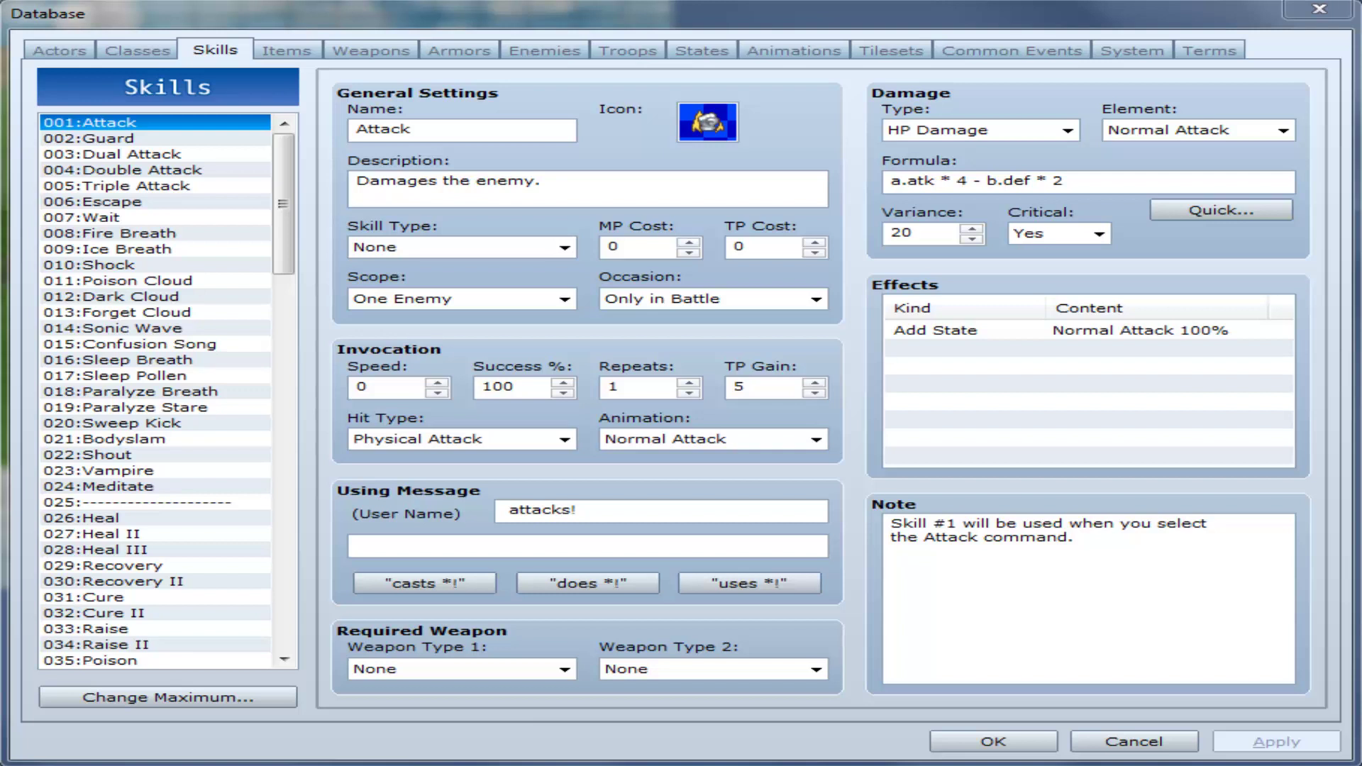
{"action": "left_click", "coordinate": [70, 51]}
{"action": "left_click", "coordinate": [113, 51]}
{"action": "left_click", "coordinate": [66, 51]}
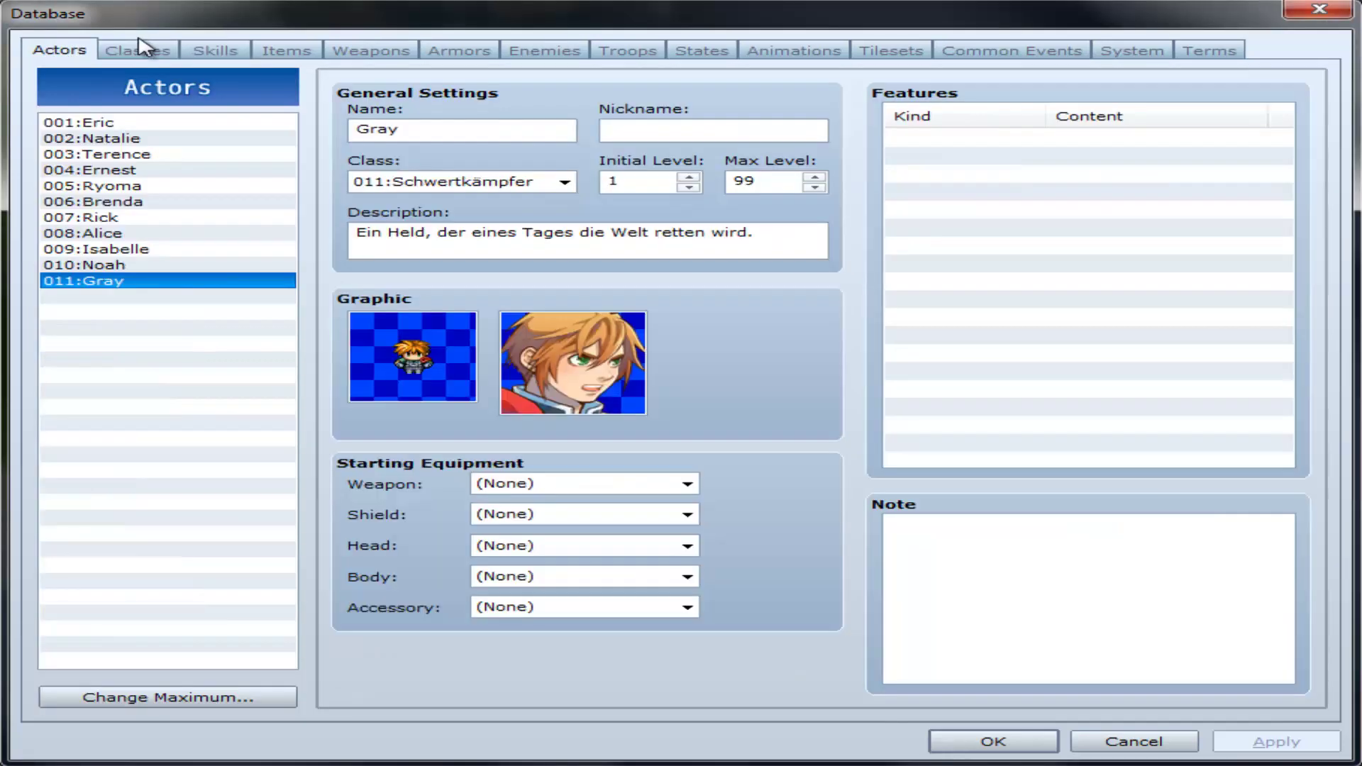
{"action": "left_click", "coordinate": [158, 53]}
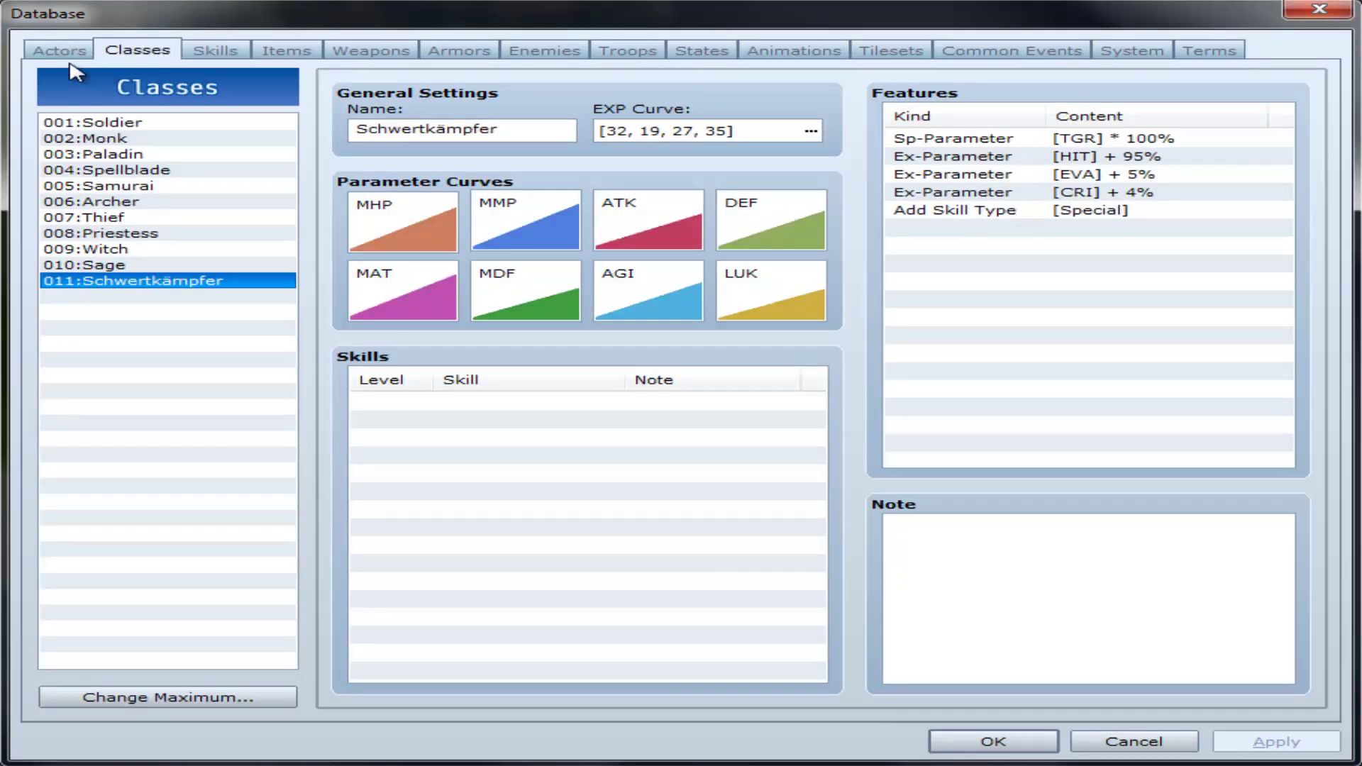
{"action": "left_click", "coordinate": [83, 55]}
{"action": "left_click", "coordinate": [116, 57]}
{"action": "left_click", "coordinate": [195, 49]}
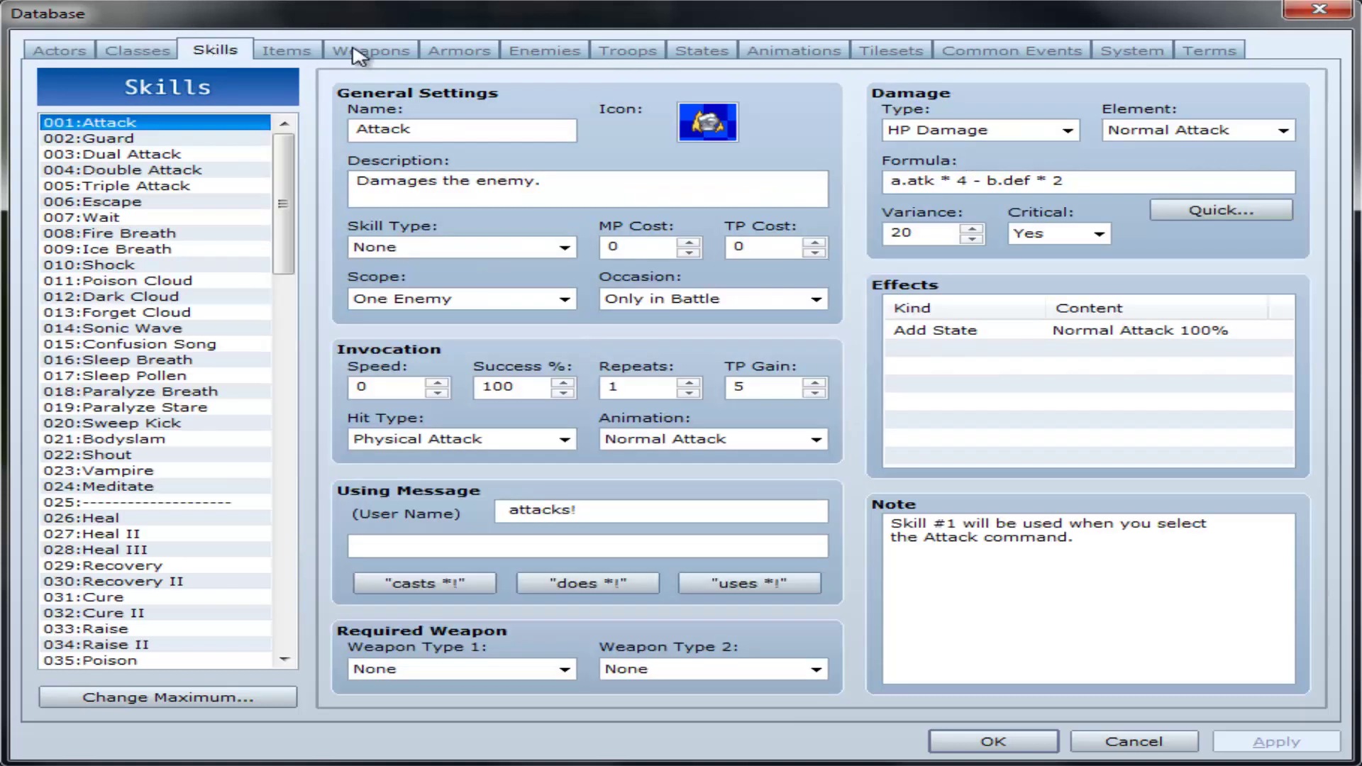